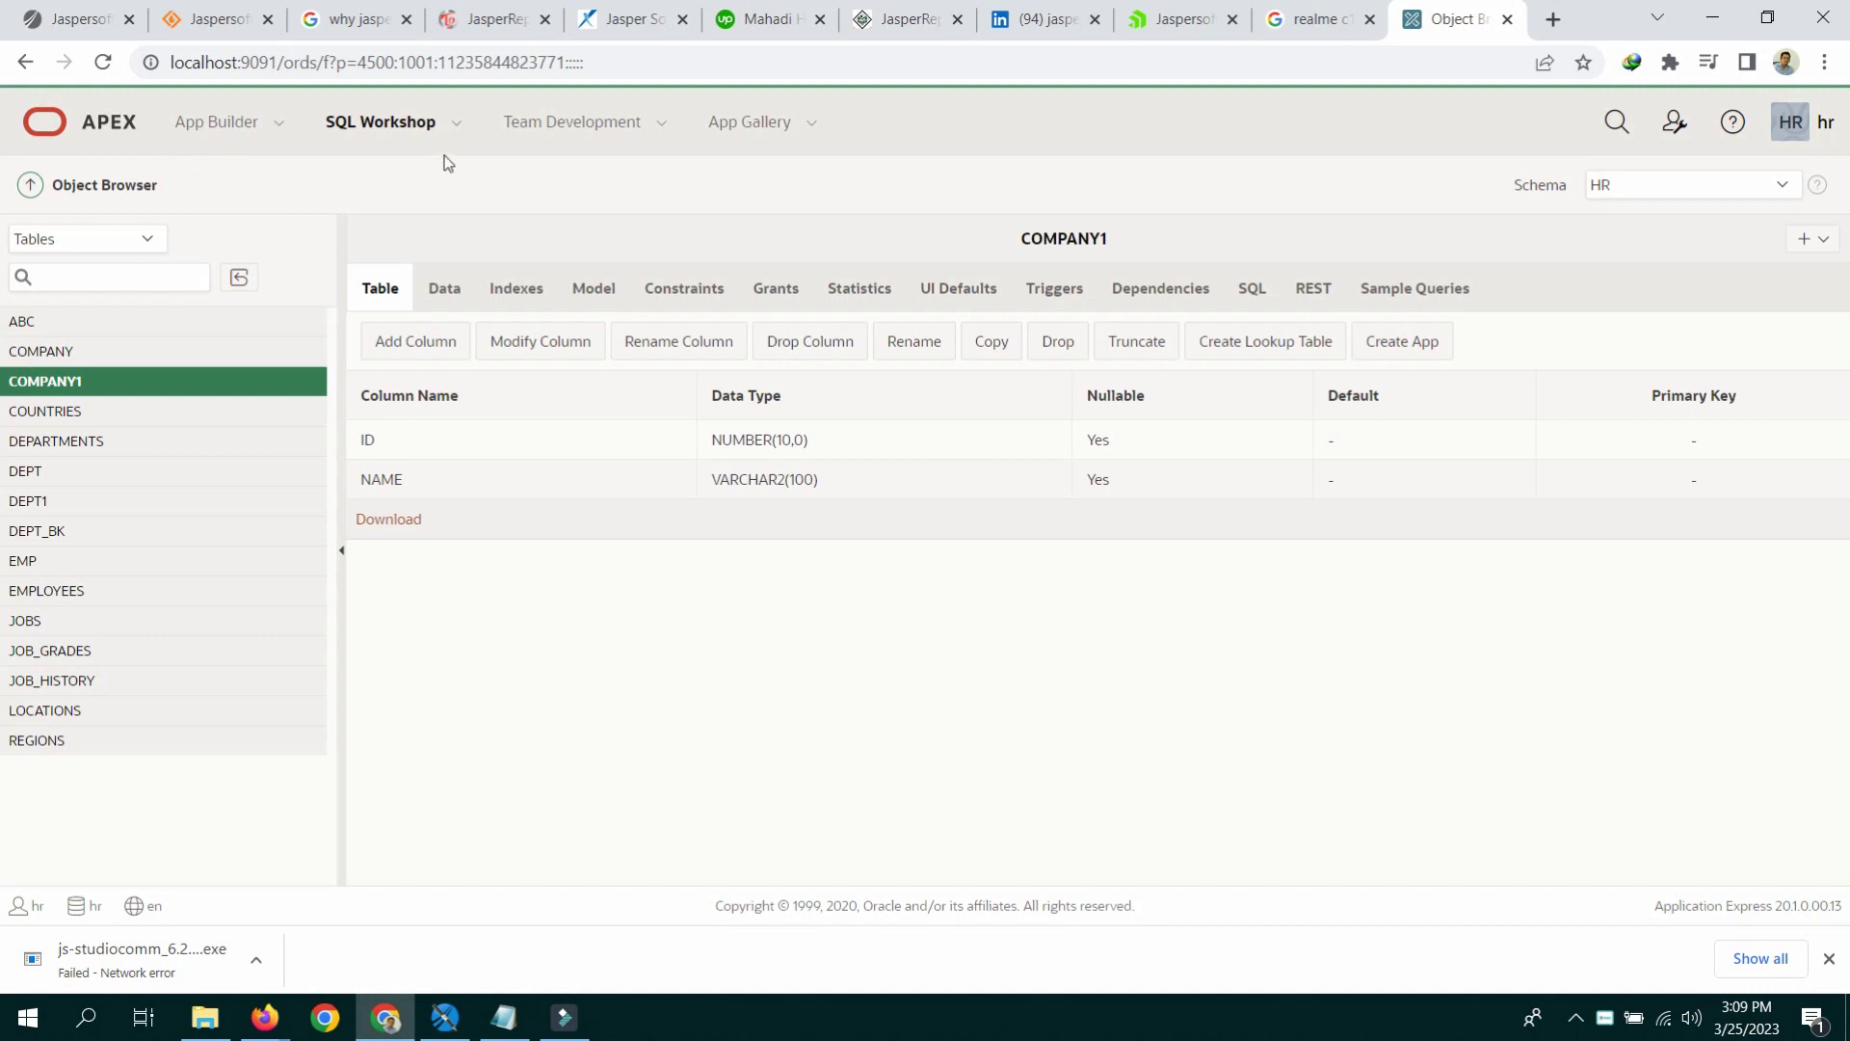
Step: Open SQL Commands from the SQL Workshop menu in a new browser tab and switch to it
click(456, 123)
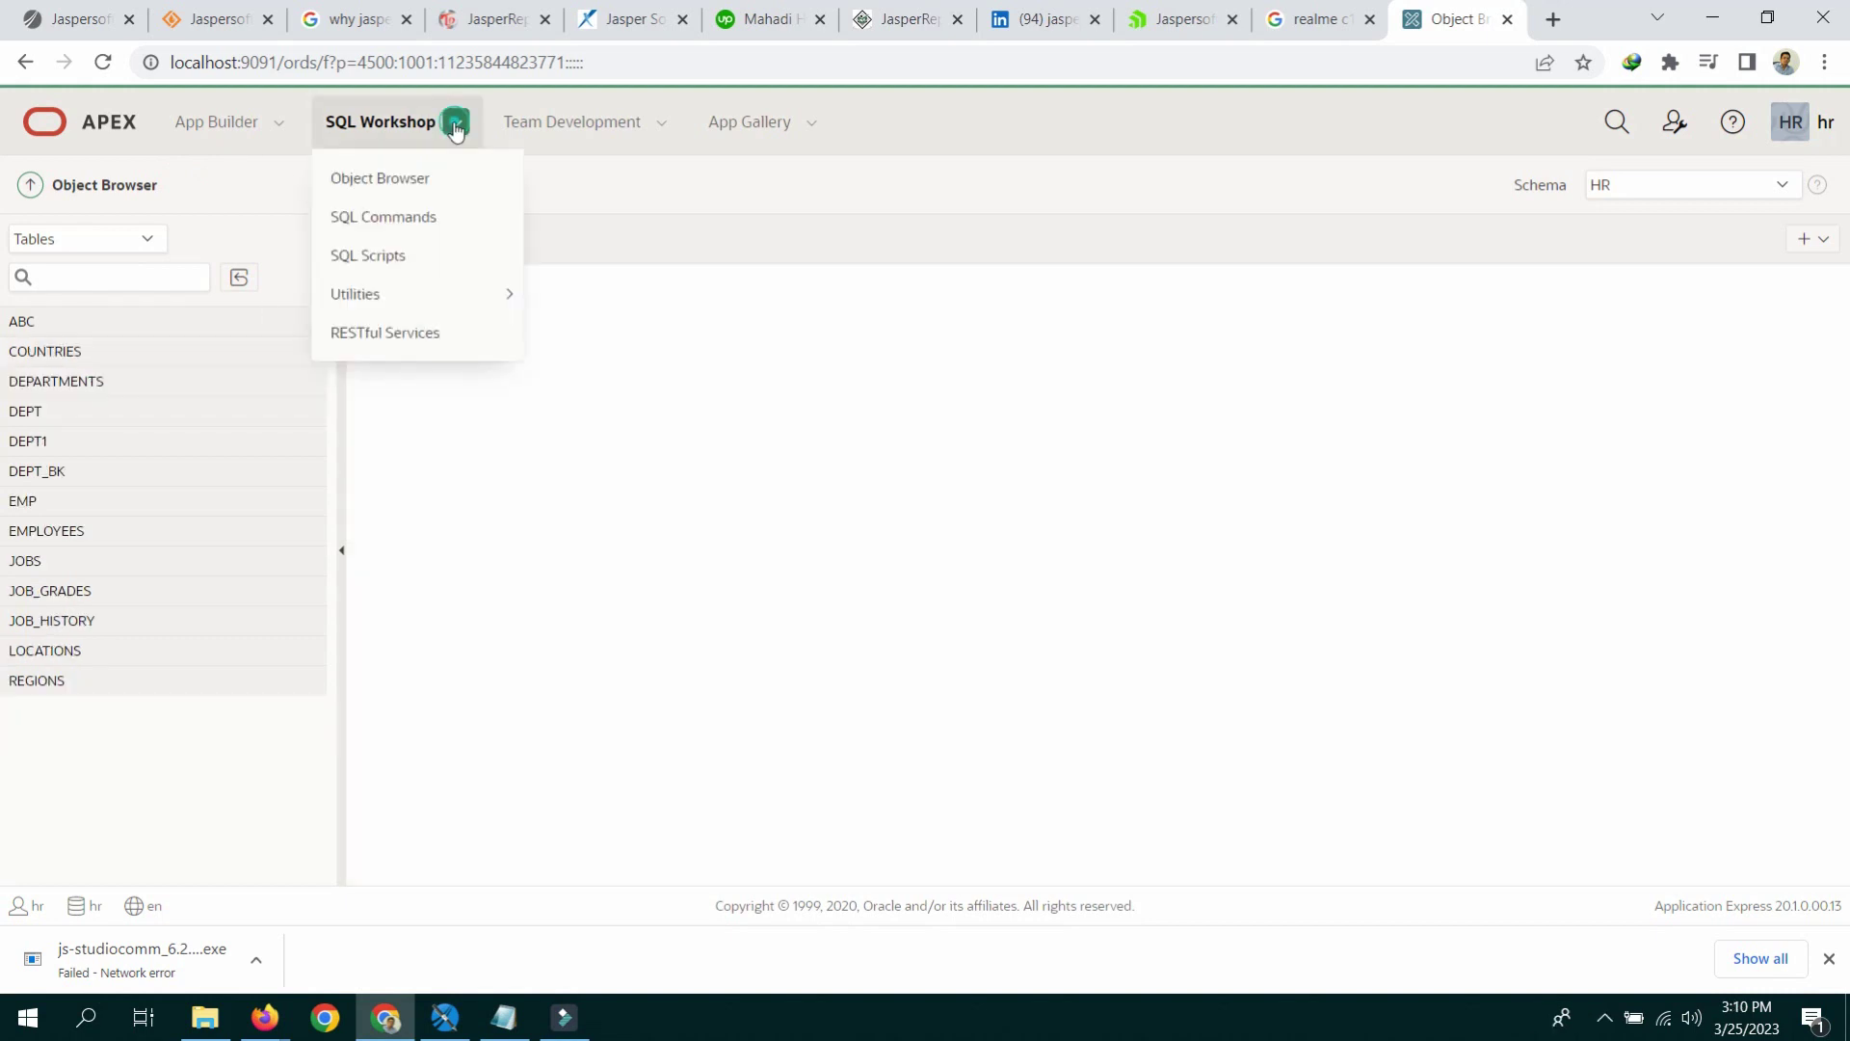
right_click(412, 201)
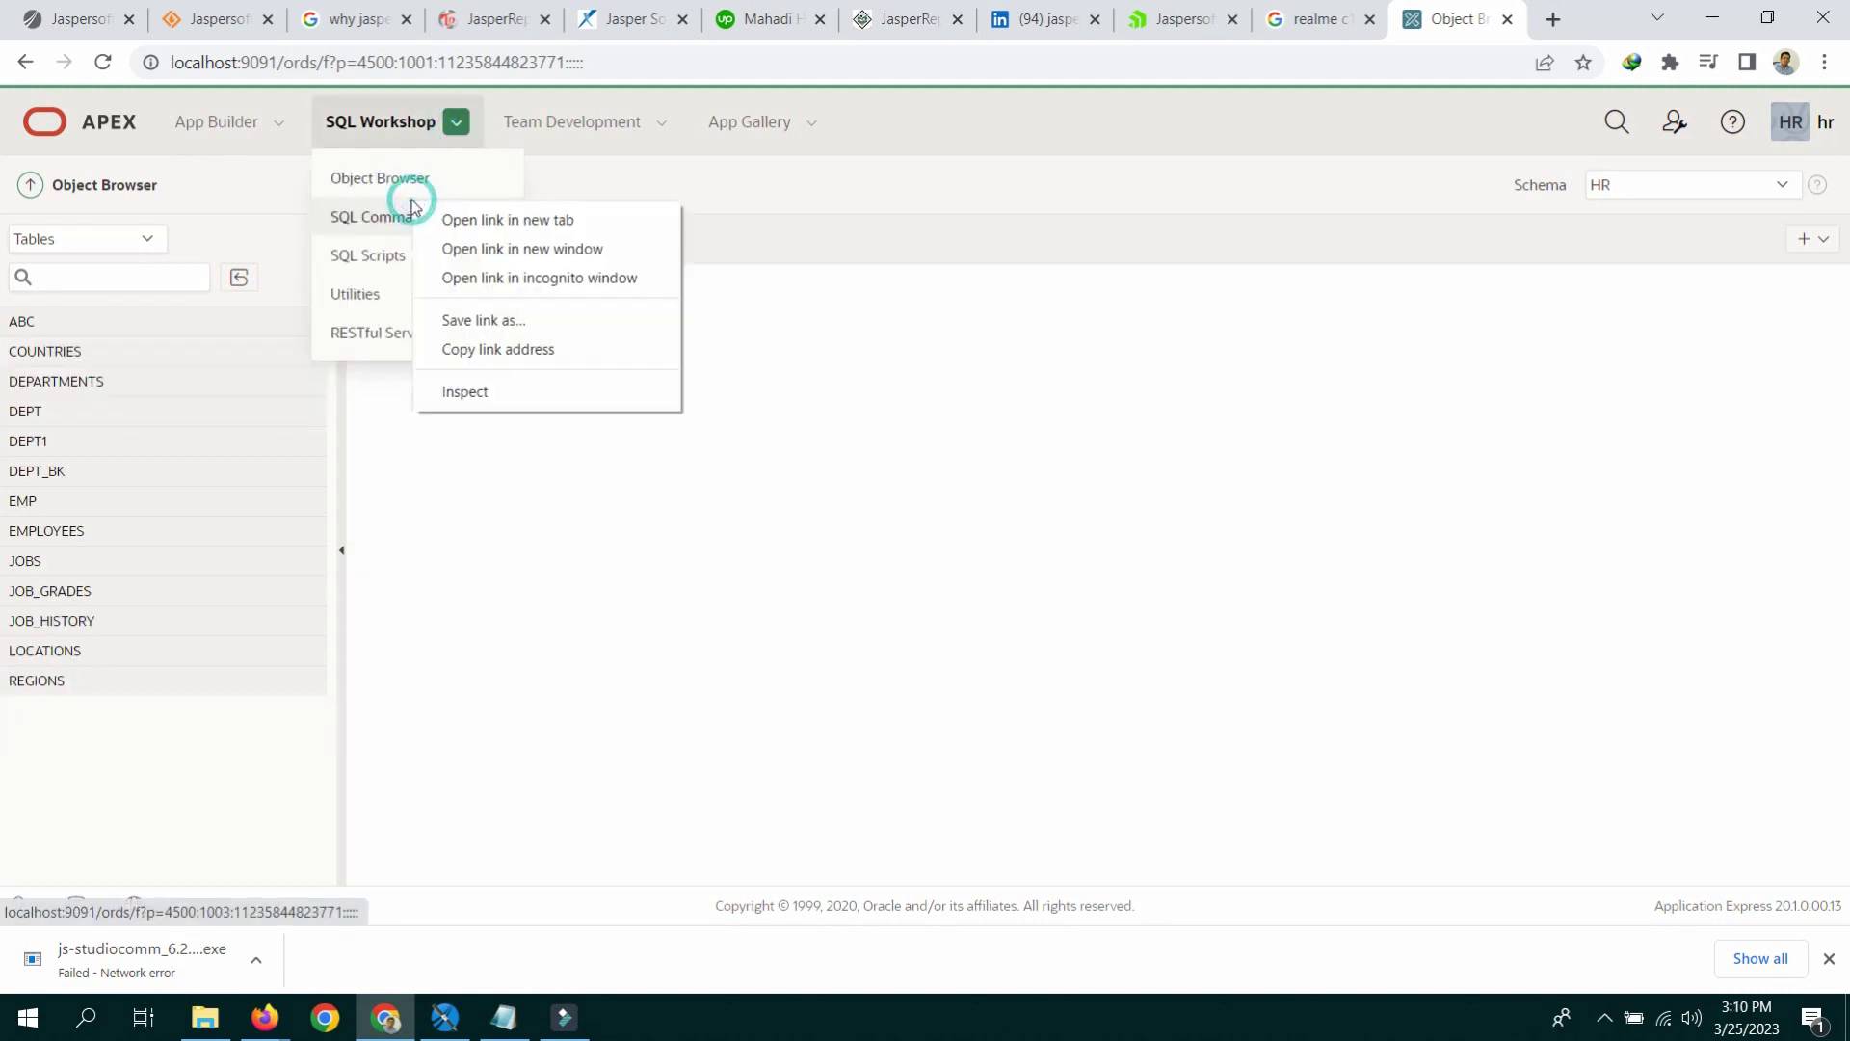
click(482, 223)
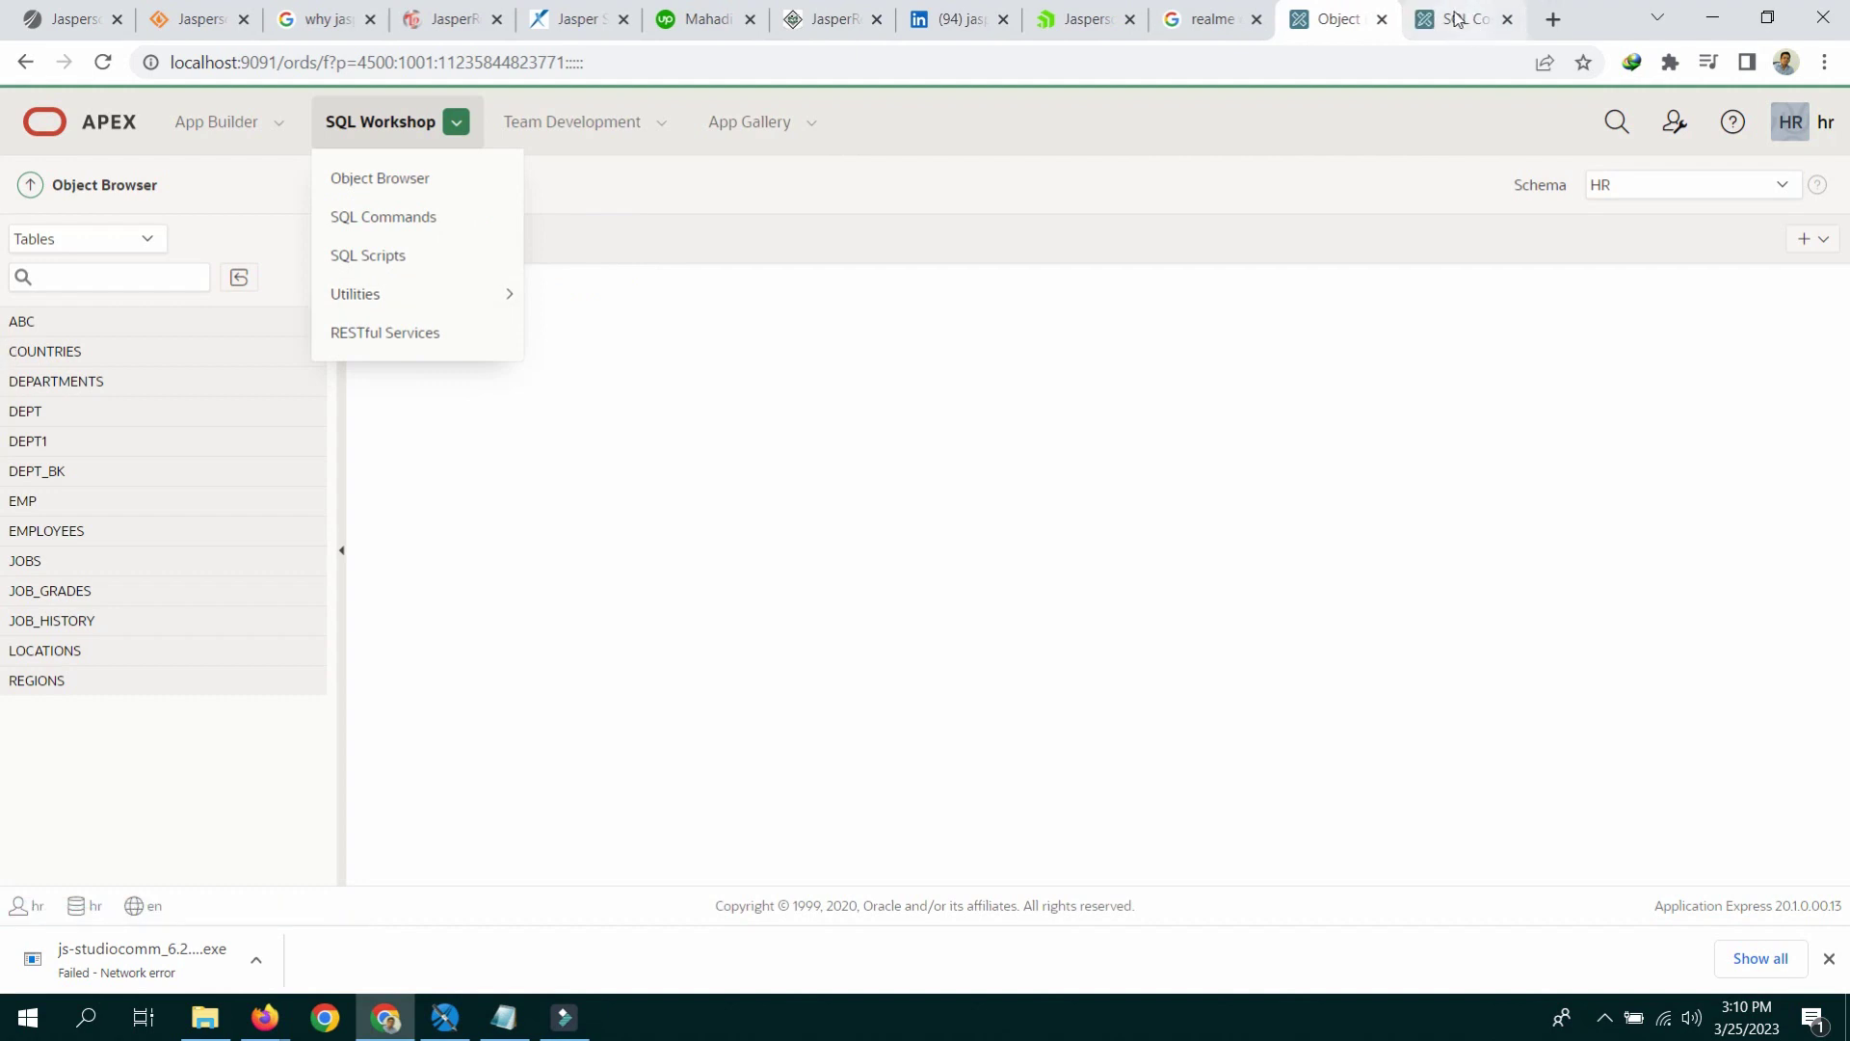
click(1457, 20)
Step: Copy the CREATE TABLE Company statement from the Notepad script
click(511, 1023)
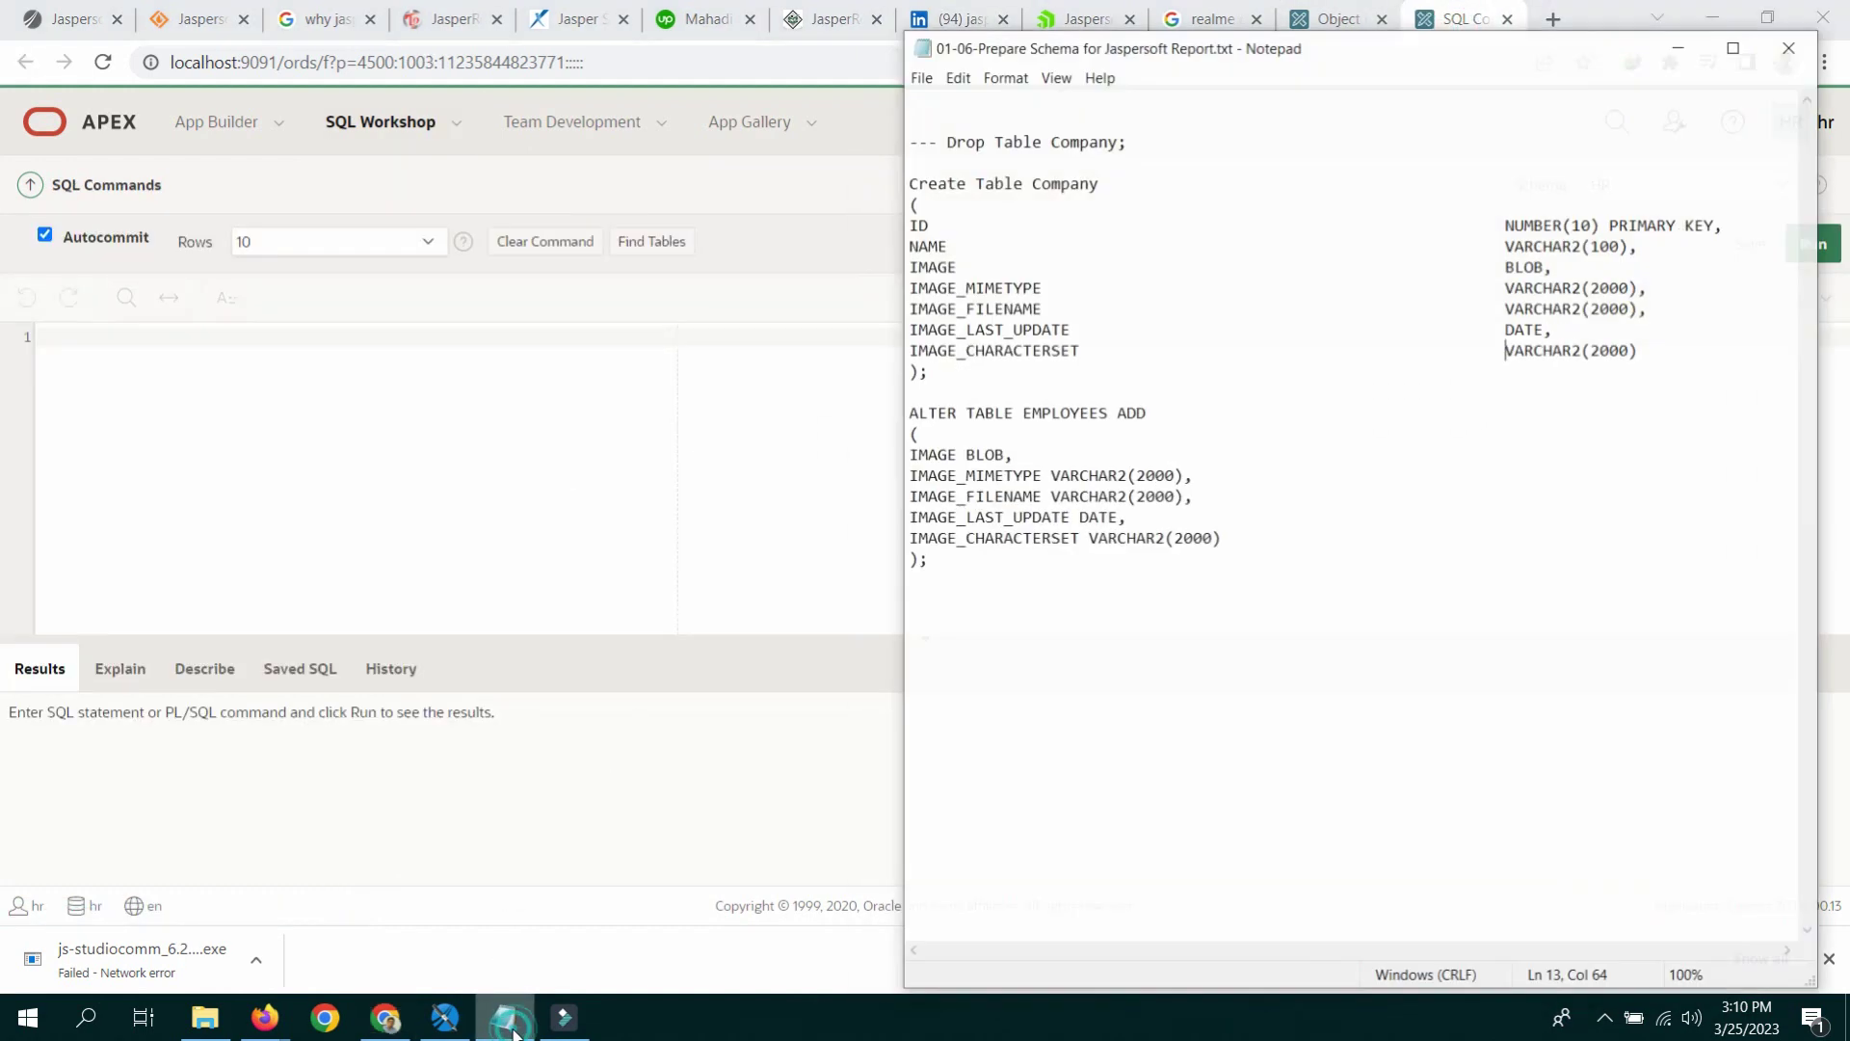
drag(917, 154, 946, 350)
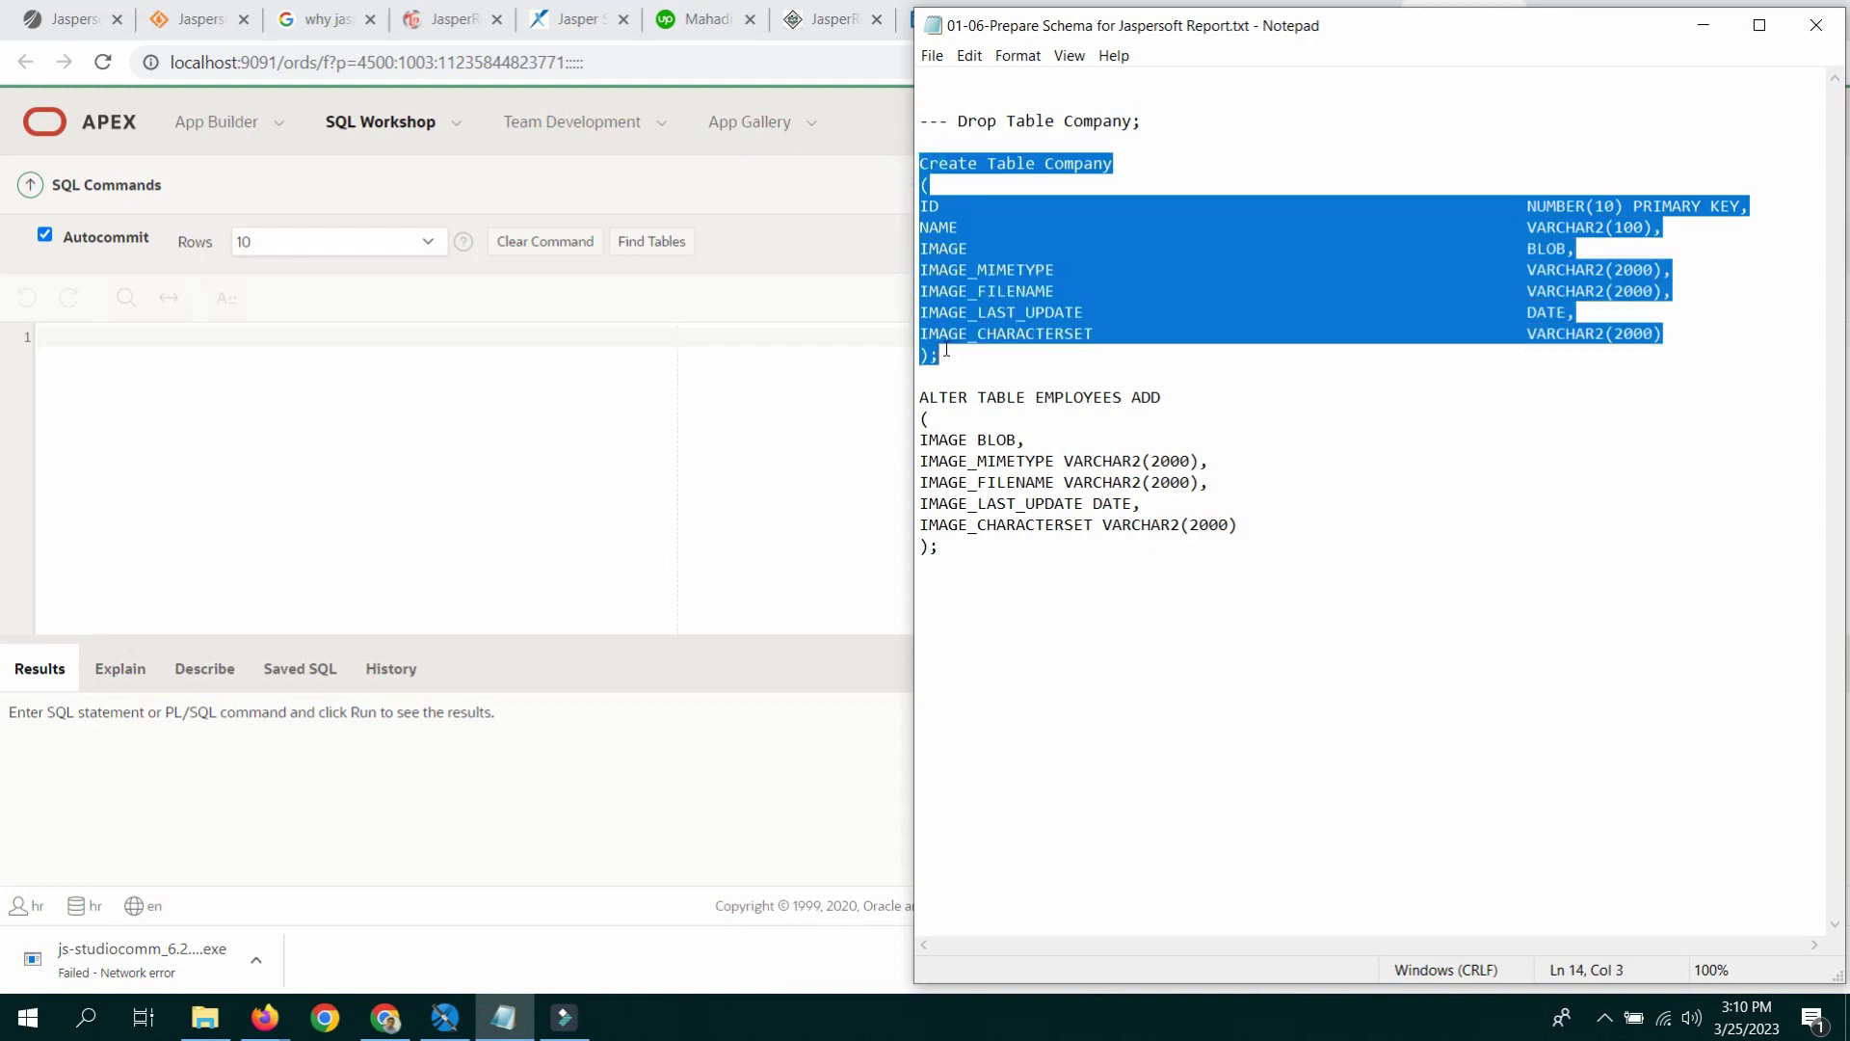
right_click(964, 302)
click(1023, 368)
drag(977, 290, 920, 163)
click(991, 270)
click(1005, 311)
right_click(970, 198)
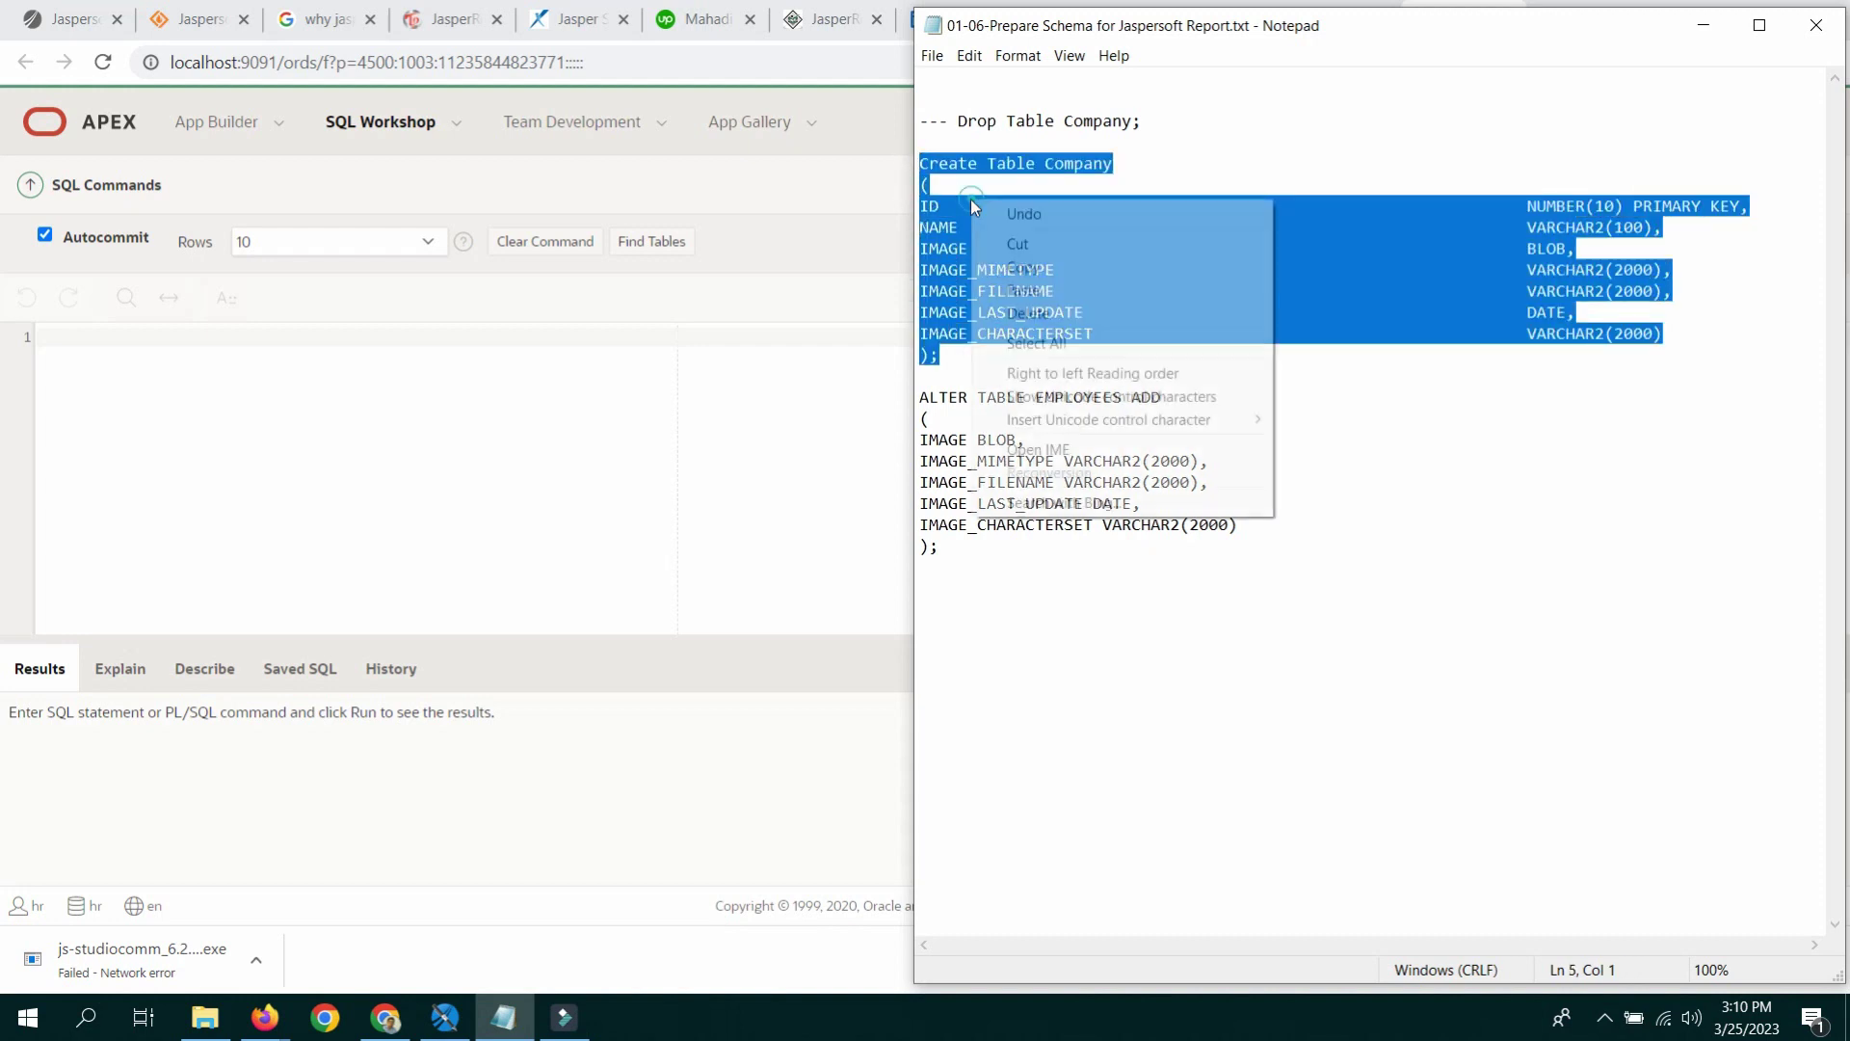
click(1014, 267)
Step: Paste the Company statement into SQL Commands and run it, creating the table
click(492, 395)
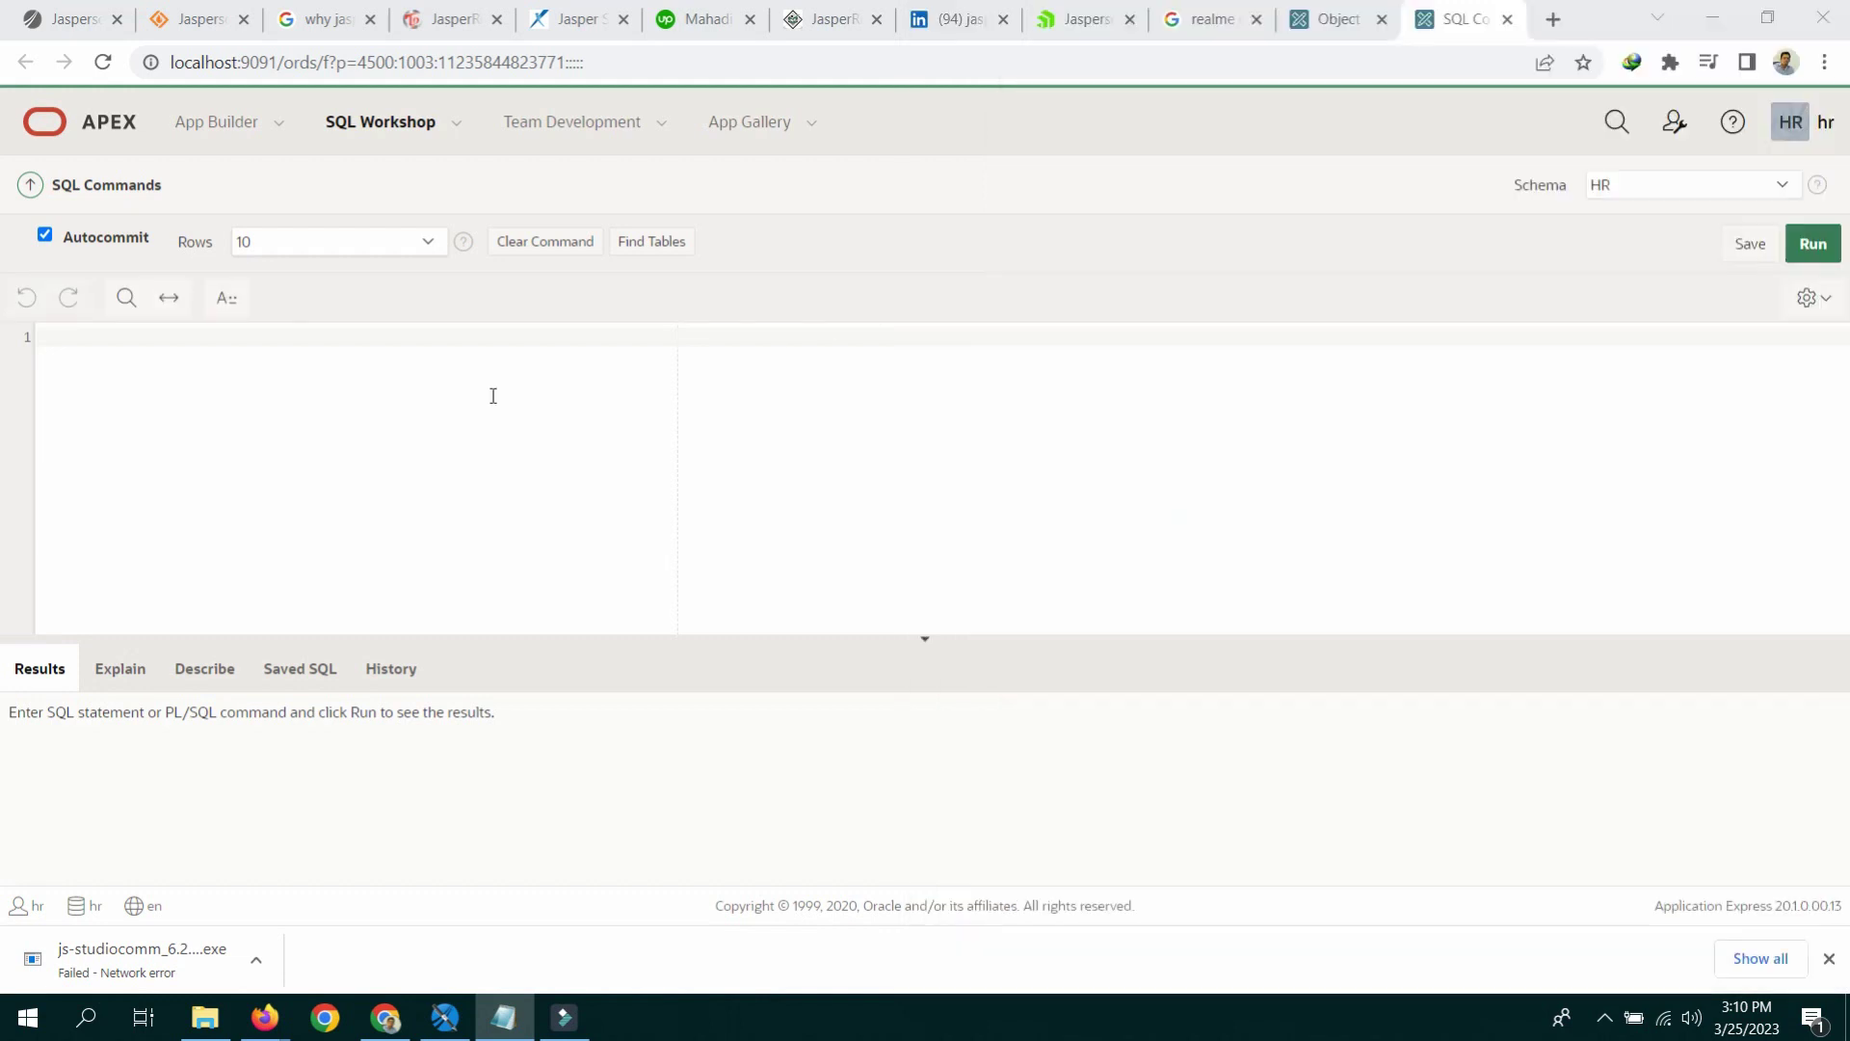
right_click(350, 334)
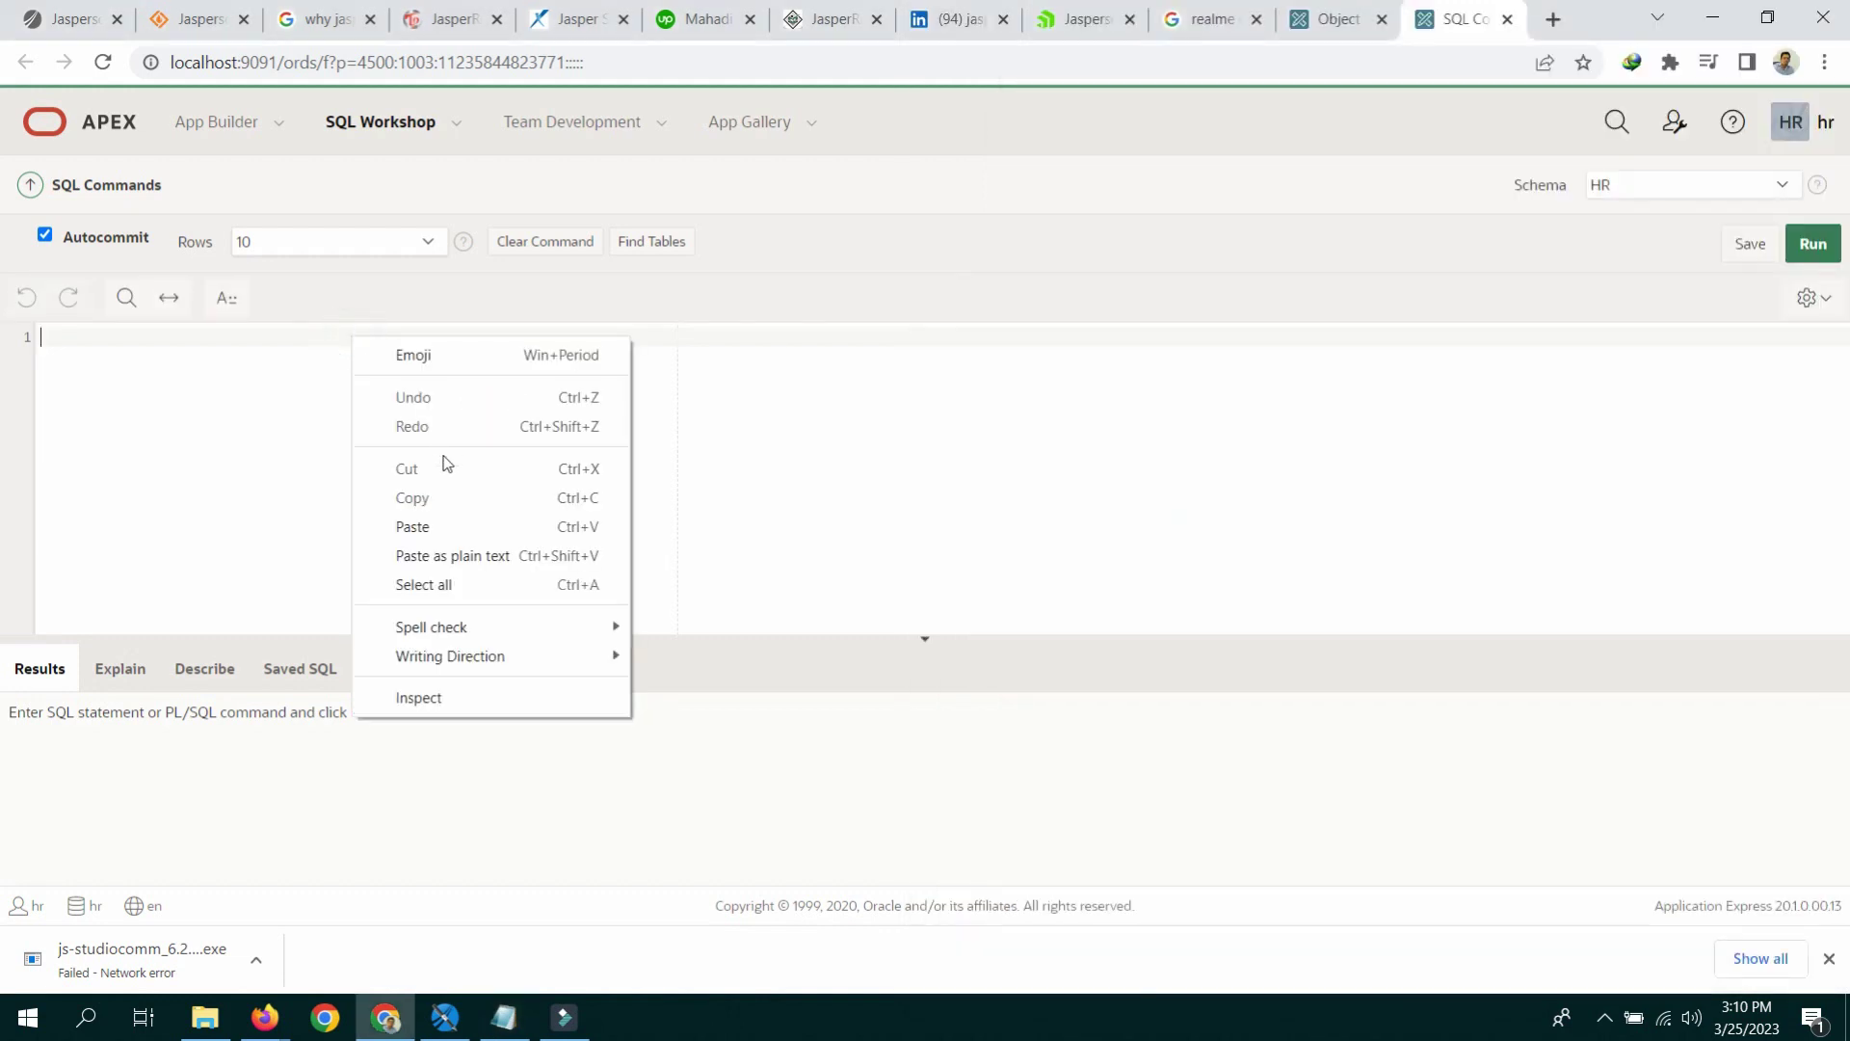
click(442, 524)
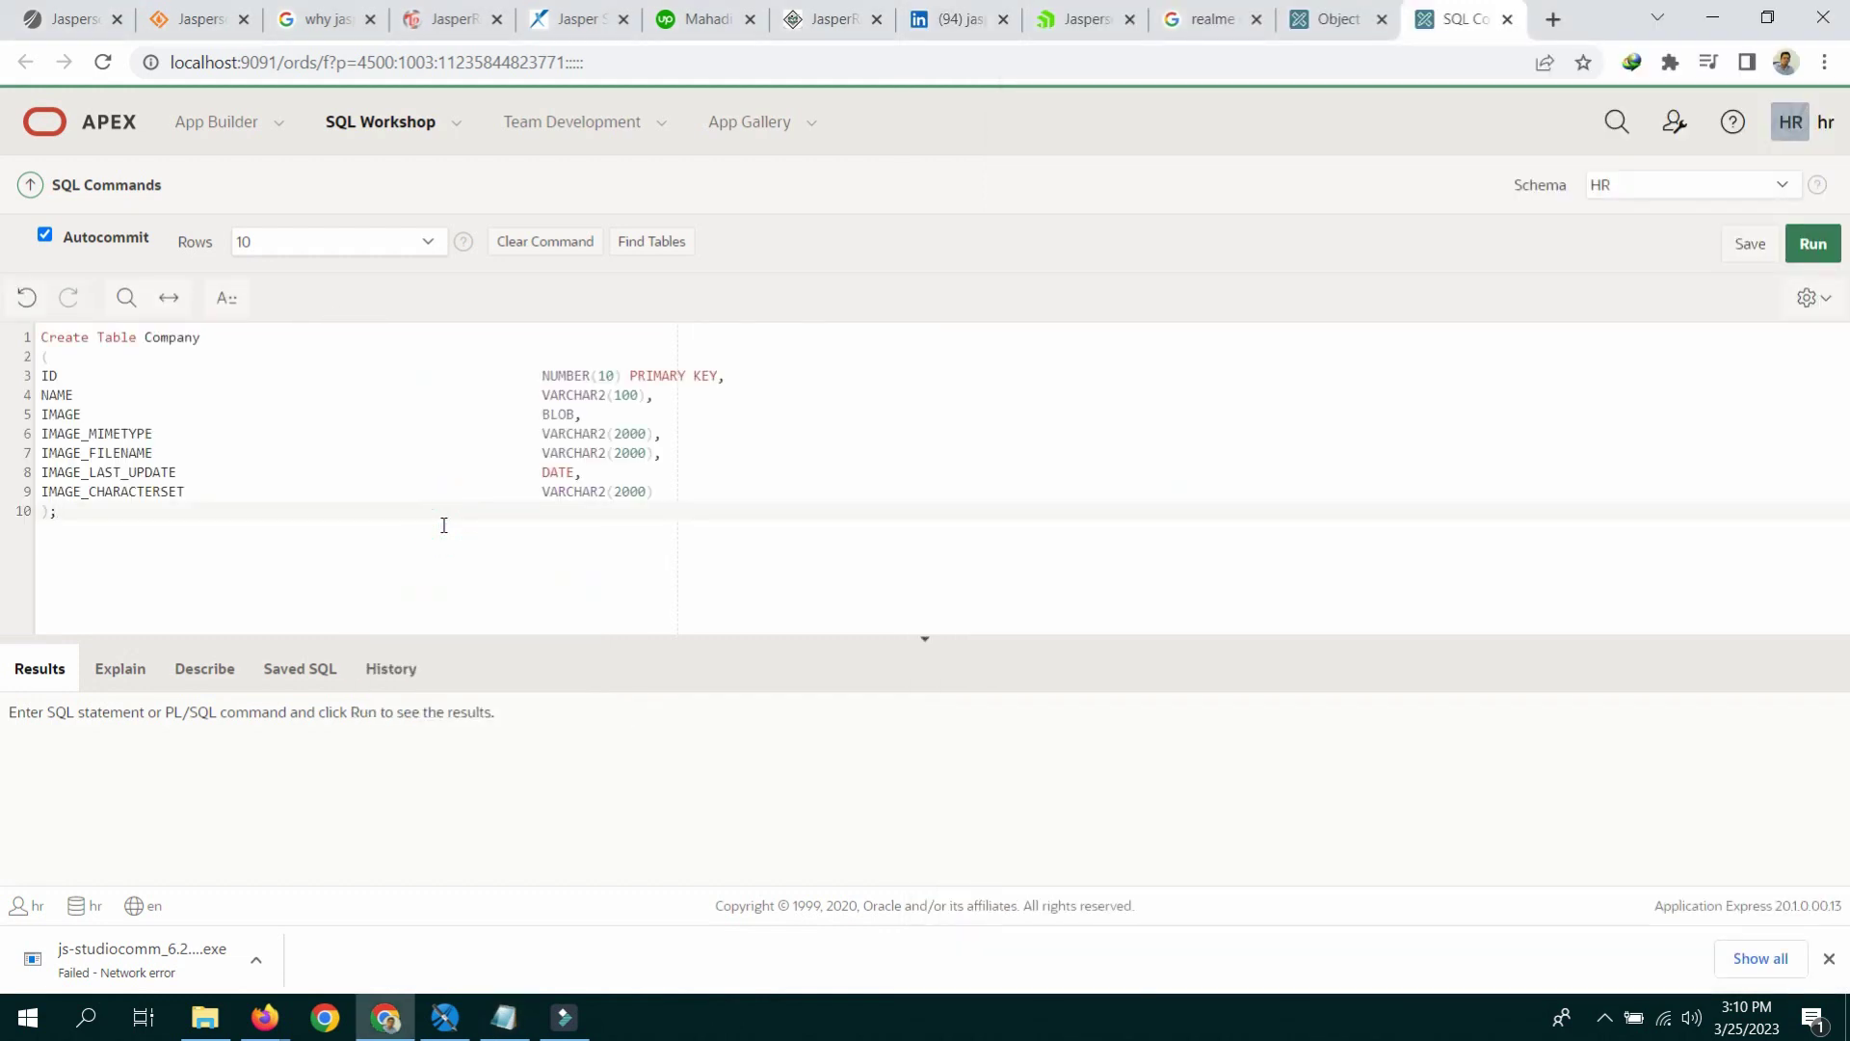
key(ctrl+Return)
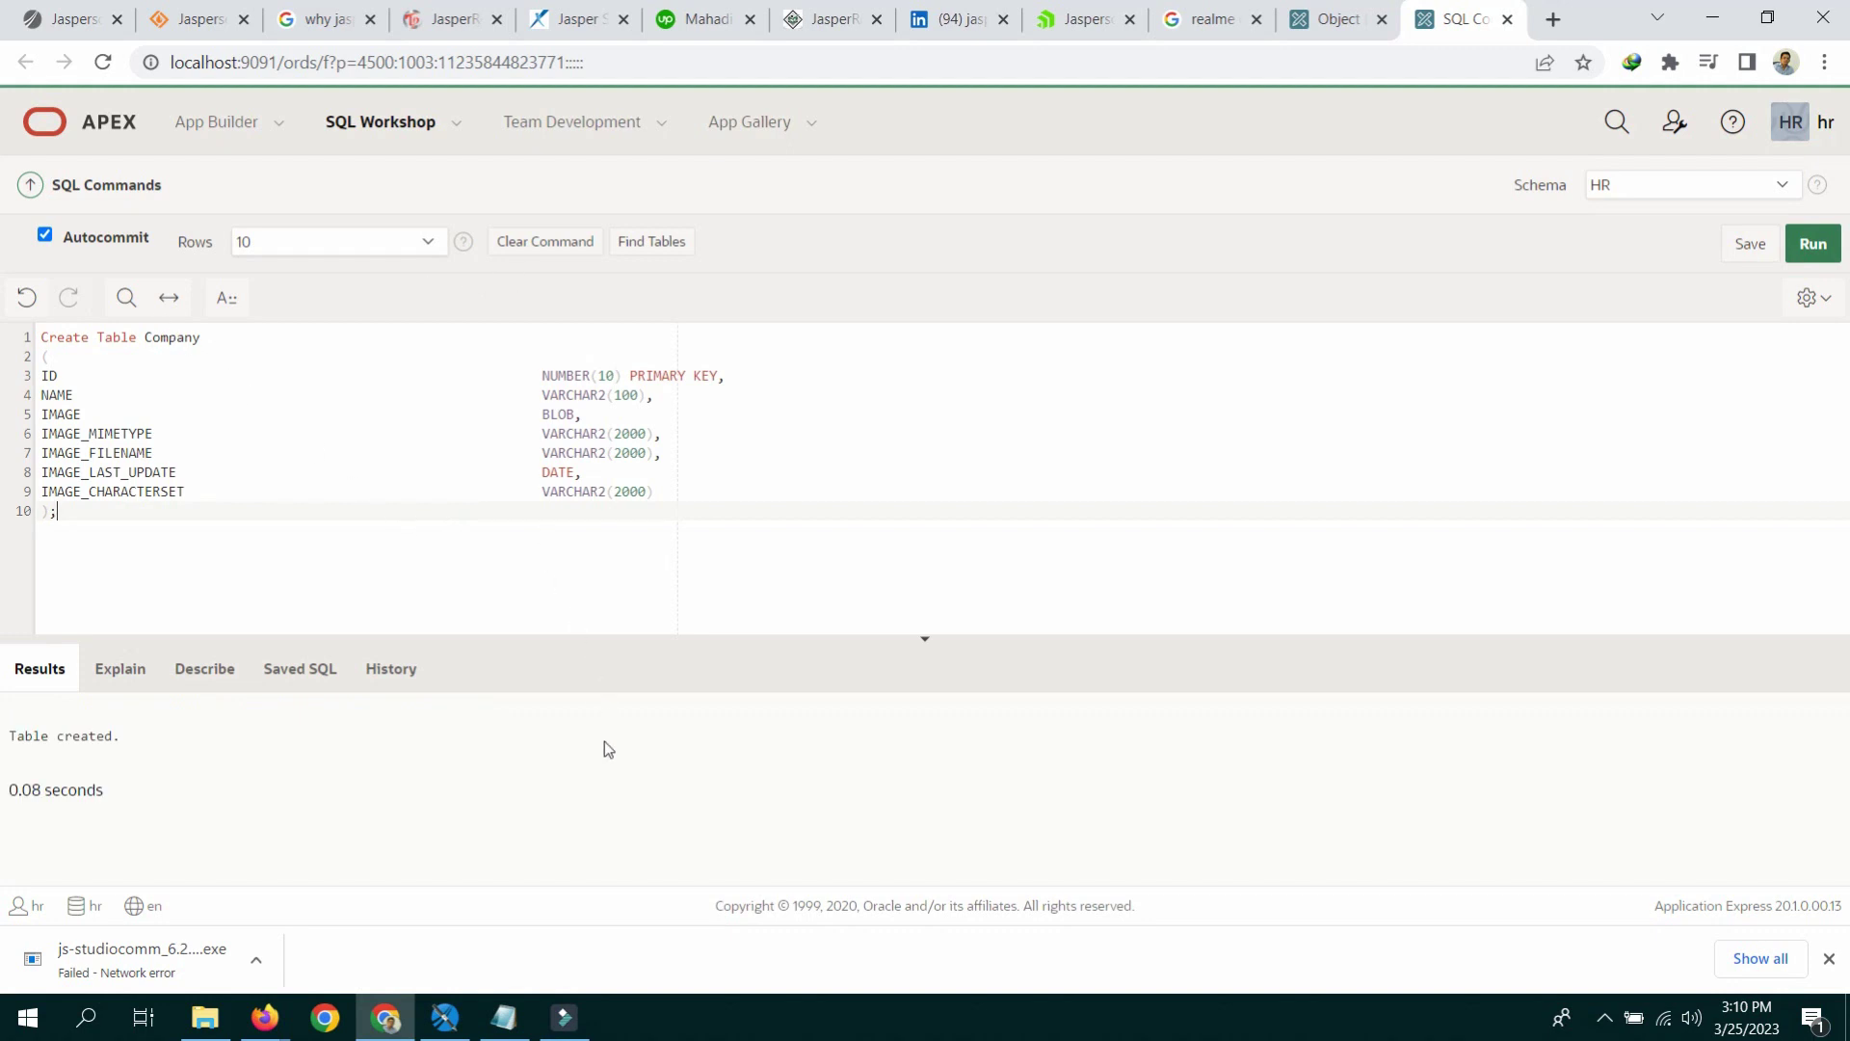
click(504, 1016)
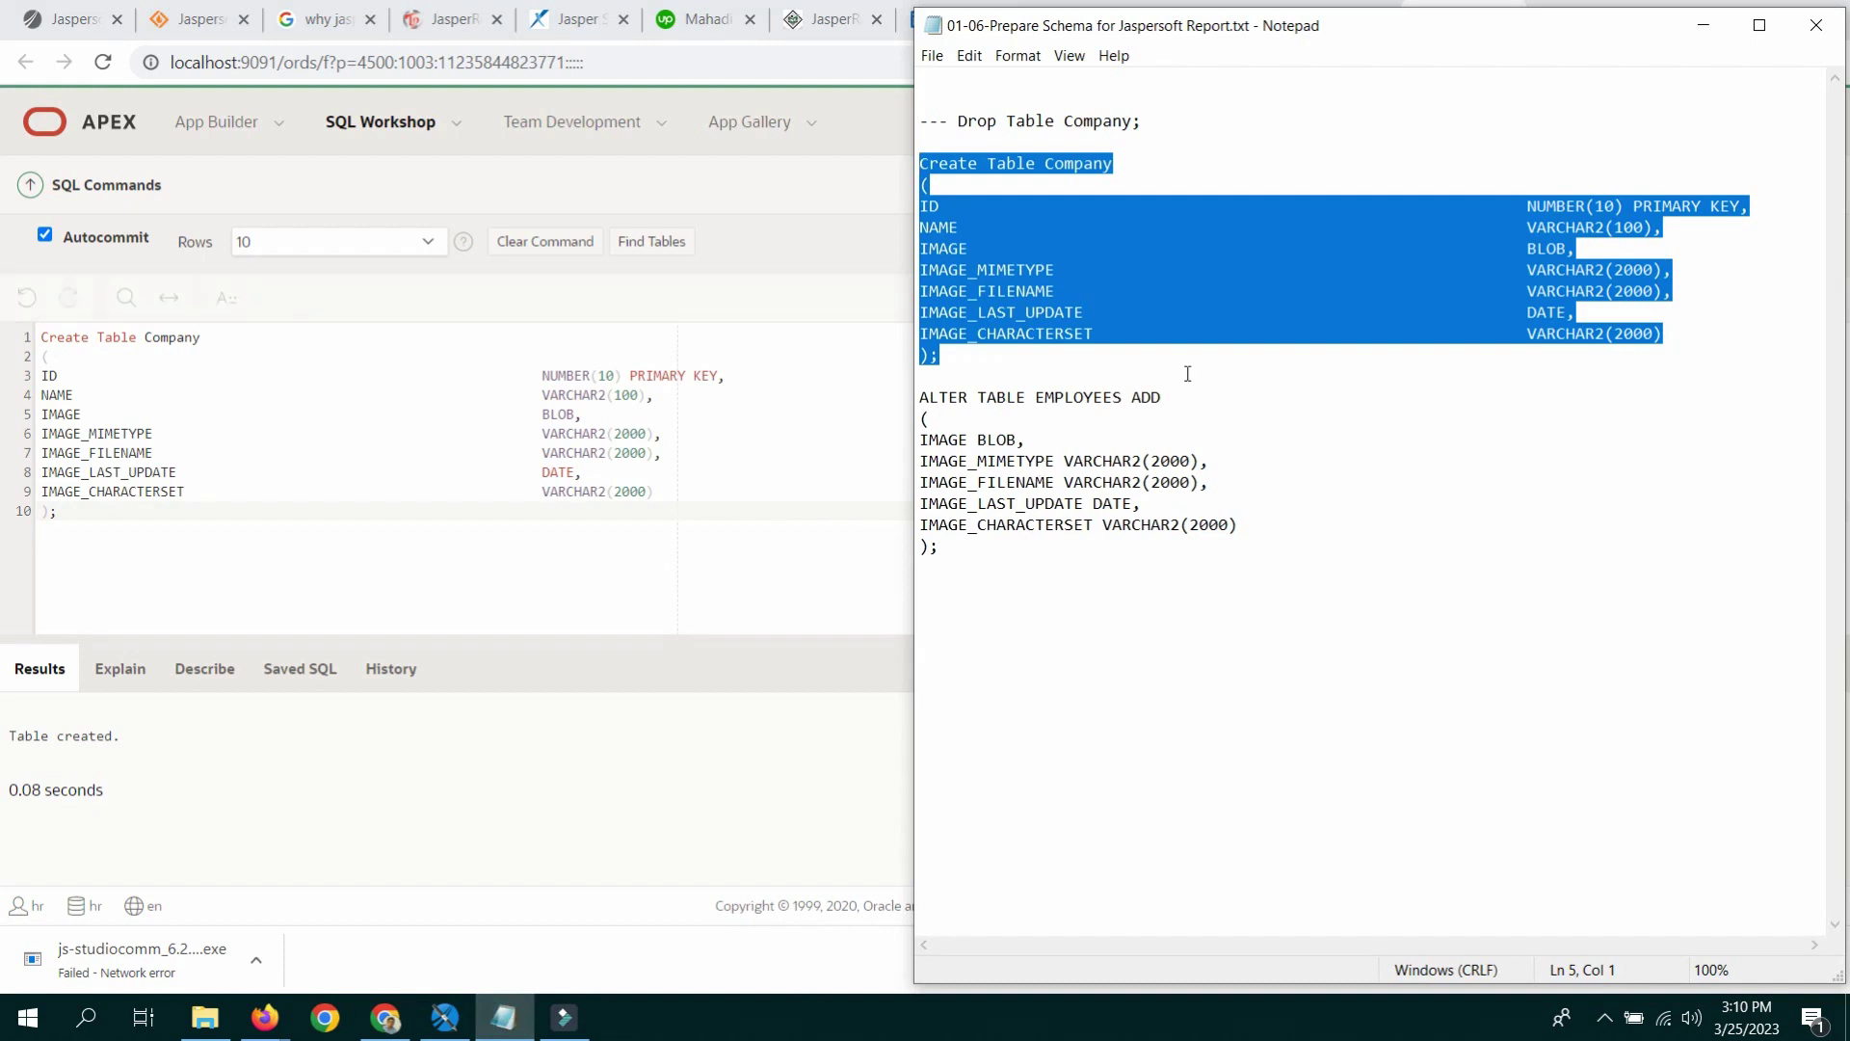
Step: Copy the ALTER TABLE EMPLOYEES ADD block from the Notepad script
click(1216, 414)
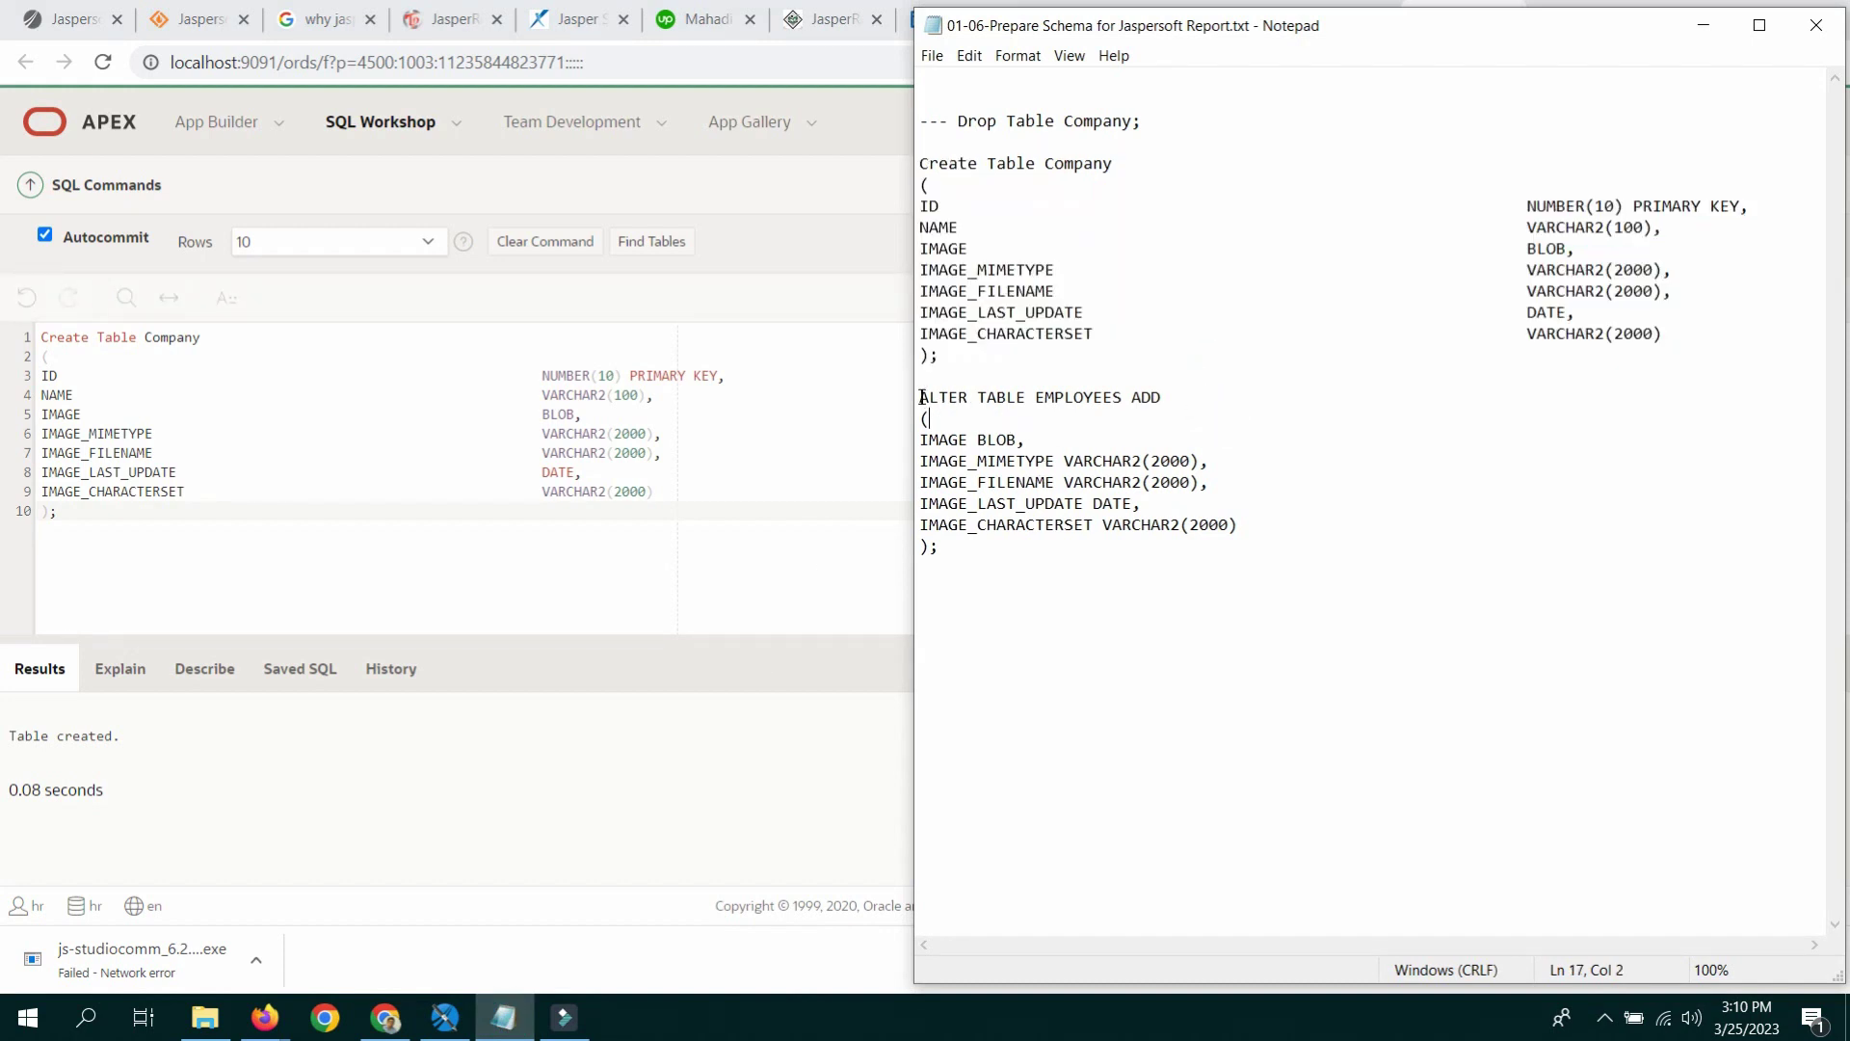
drag(1032, 395, 1125, 400)
drag(919, 396, 960, 565)
right_click(983, 503)
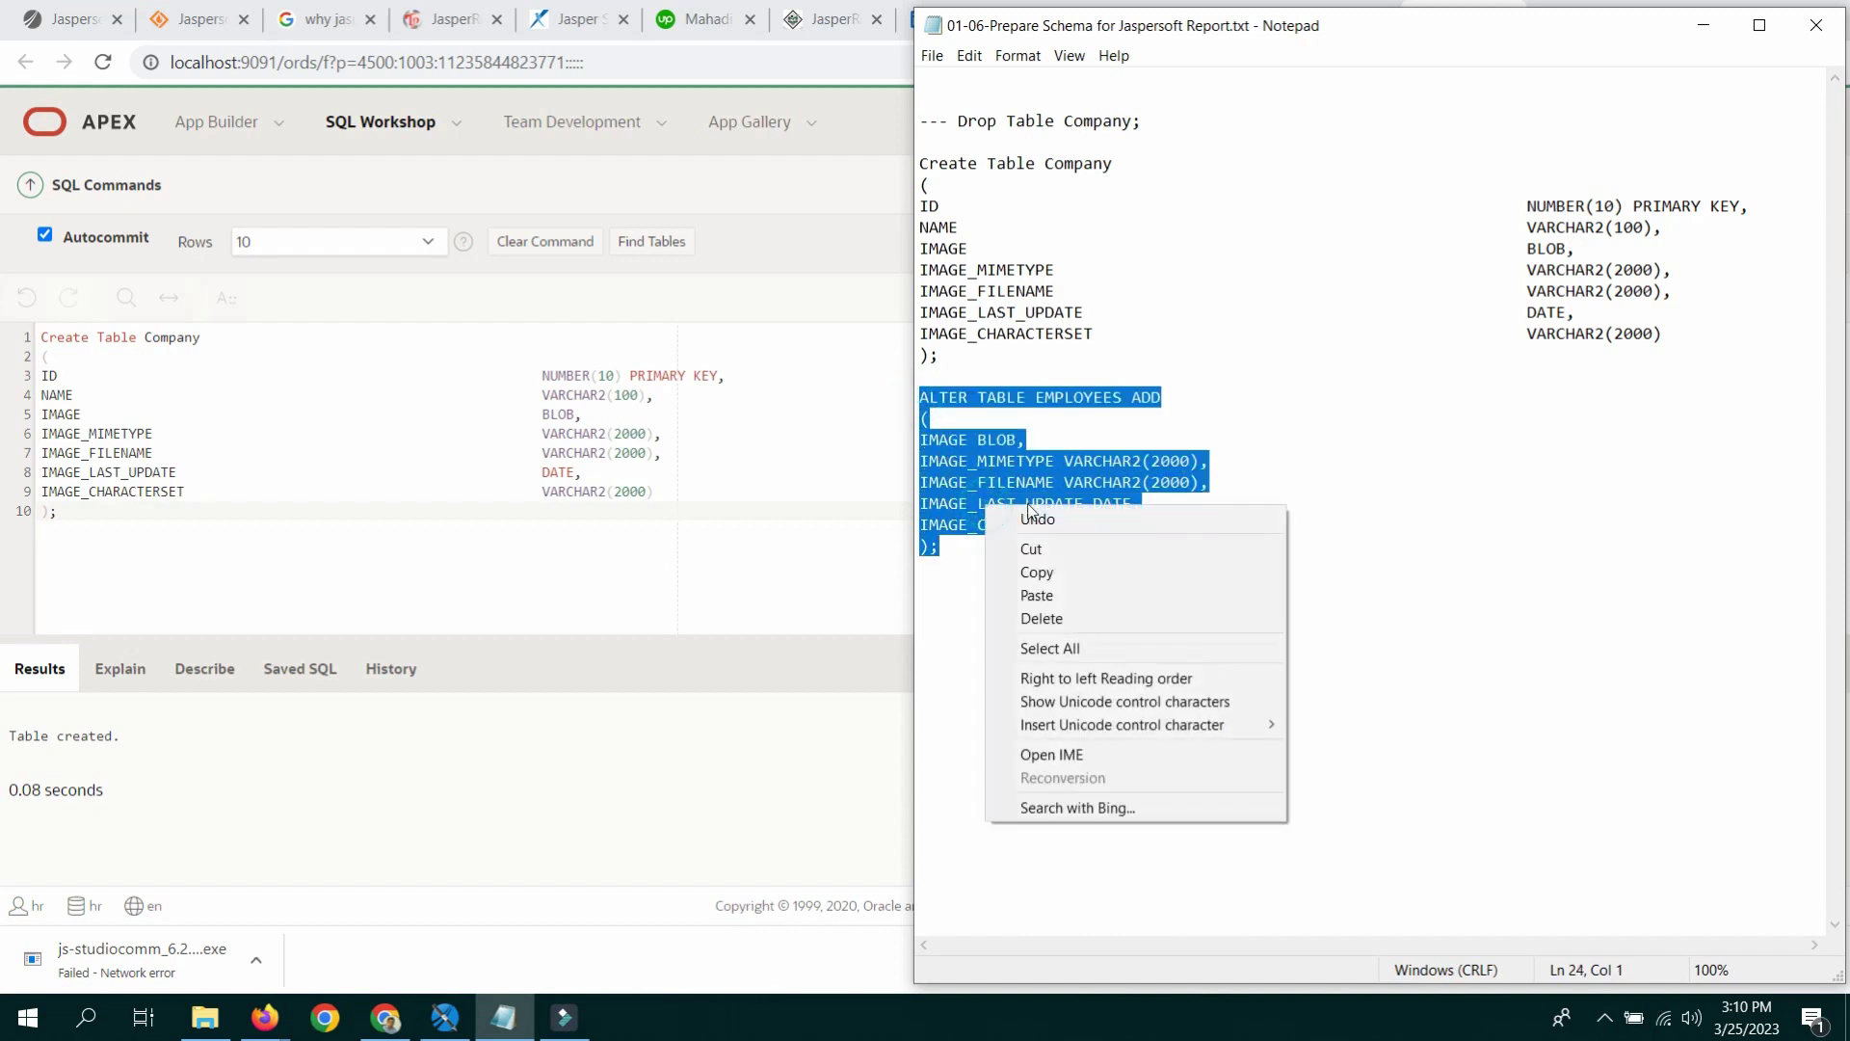
click(1045, 570)
Step: Replace the editor's SQL with the ALTER block, run it, then go to App Builder
click(112, 519)
key(ctrl+a)
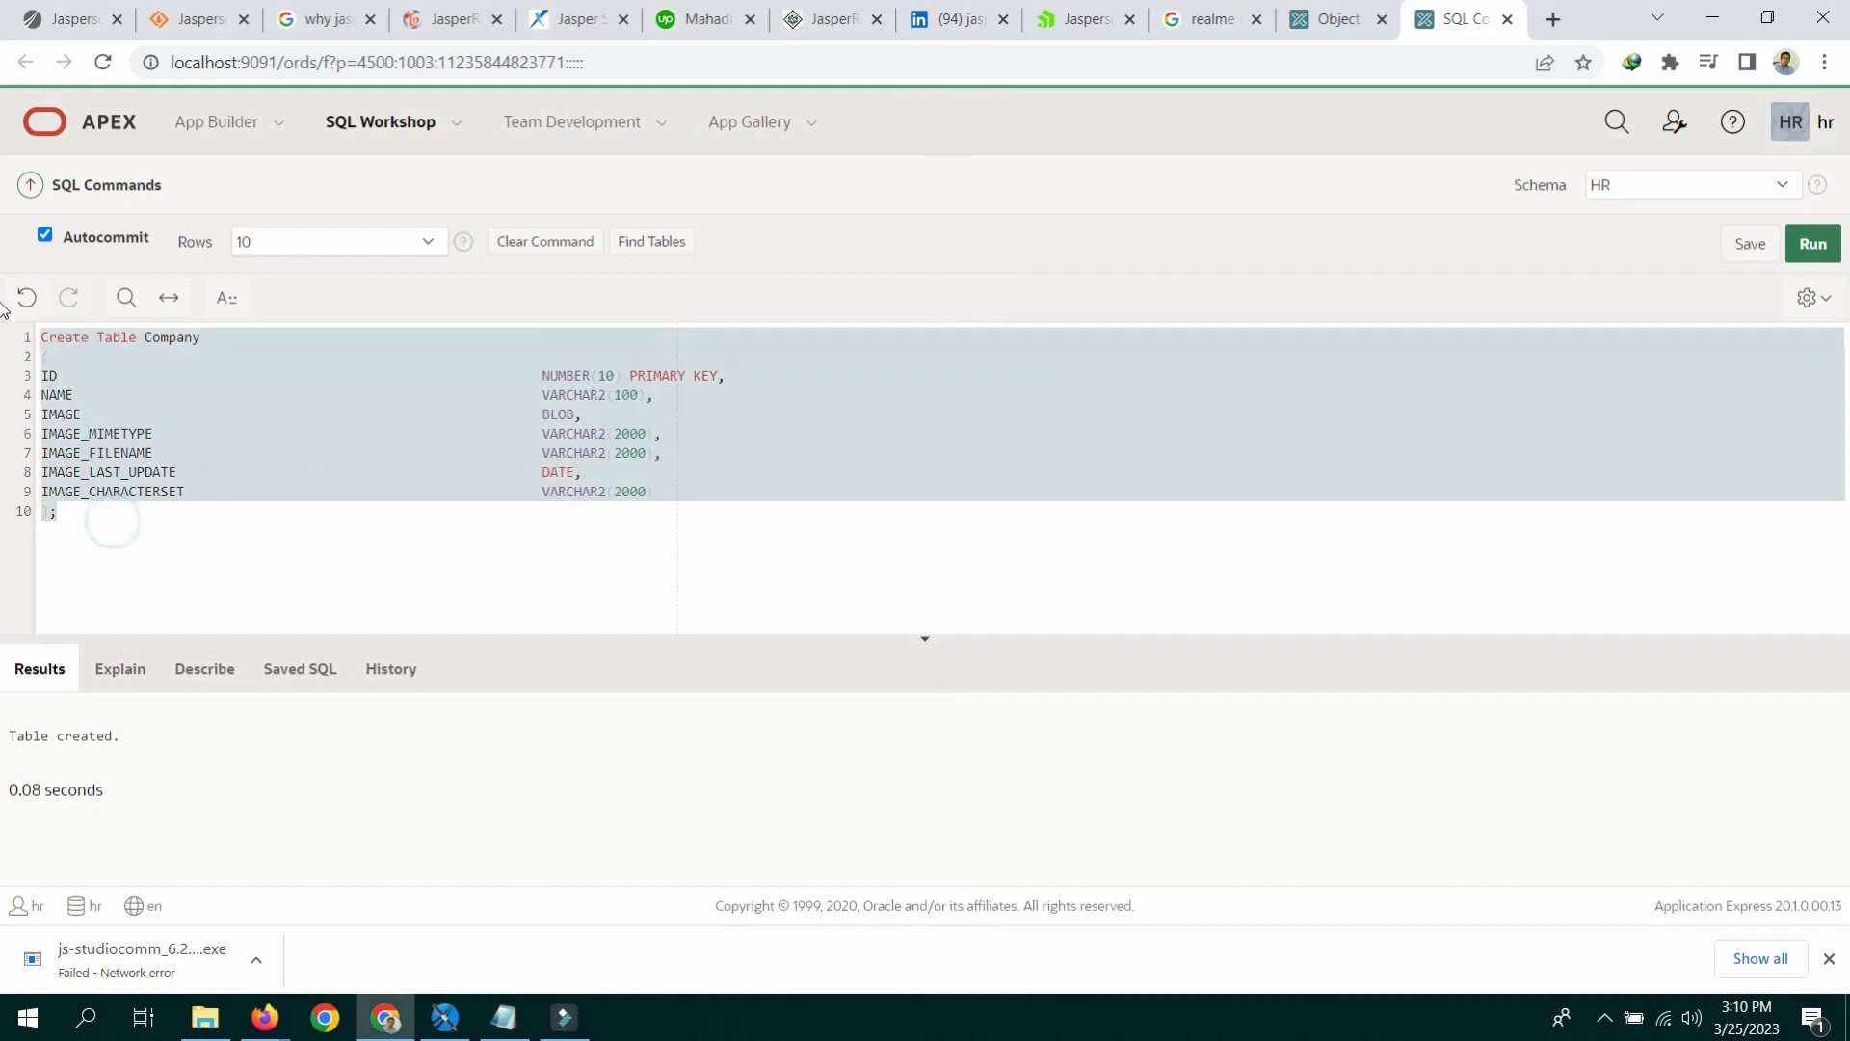
right_click(145, 403)
click(204, 527)
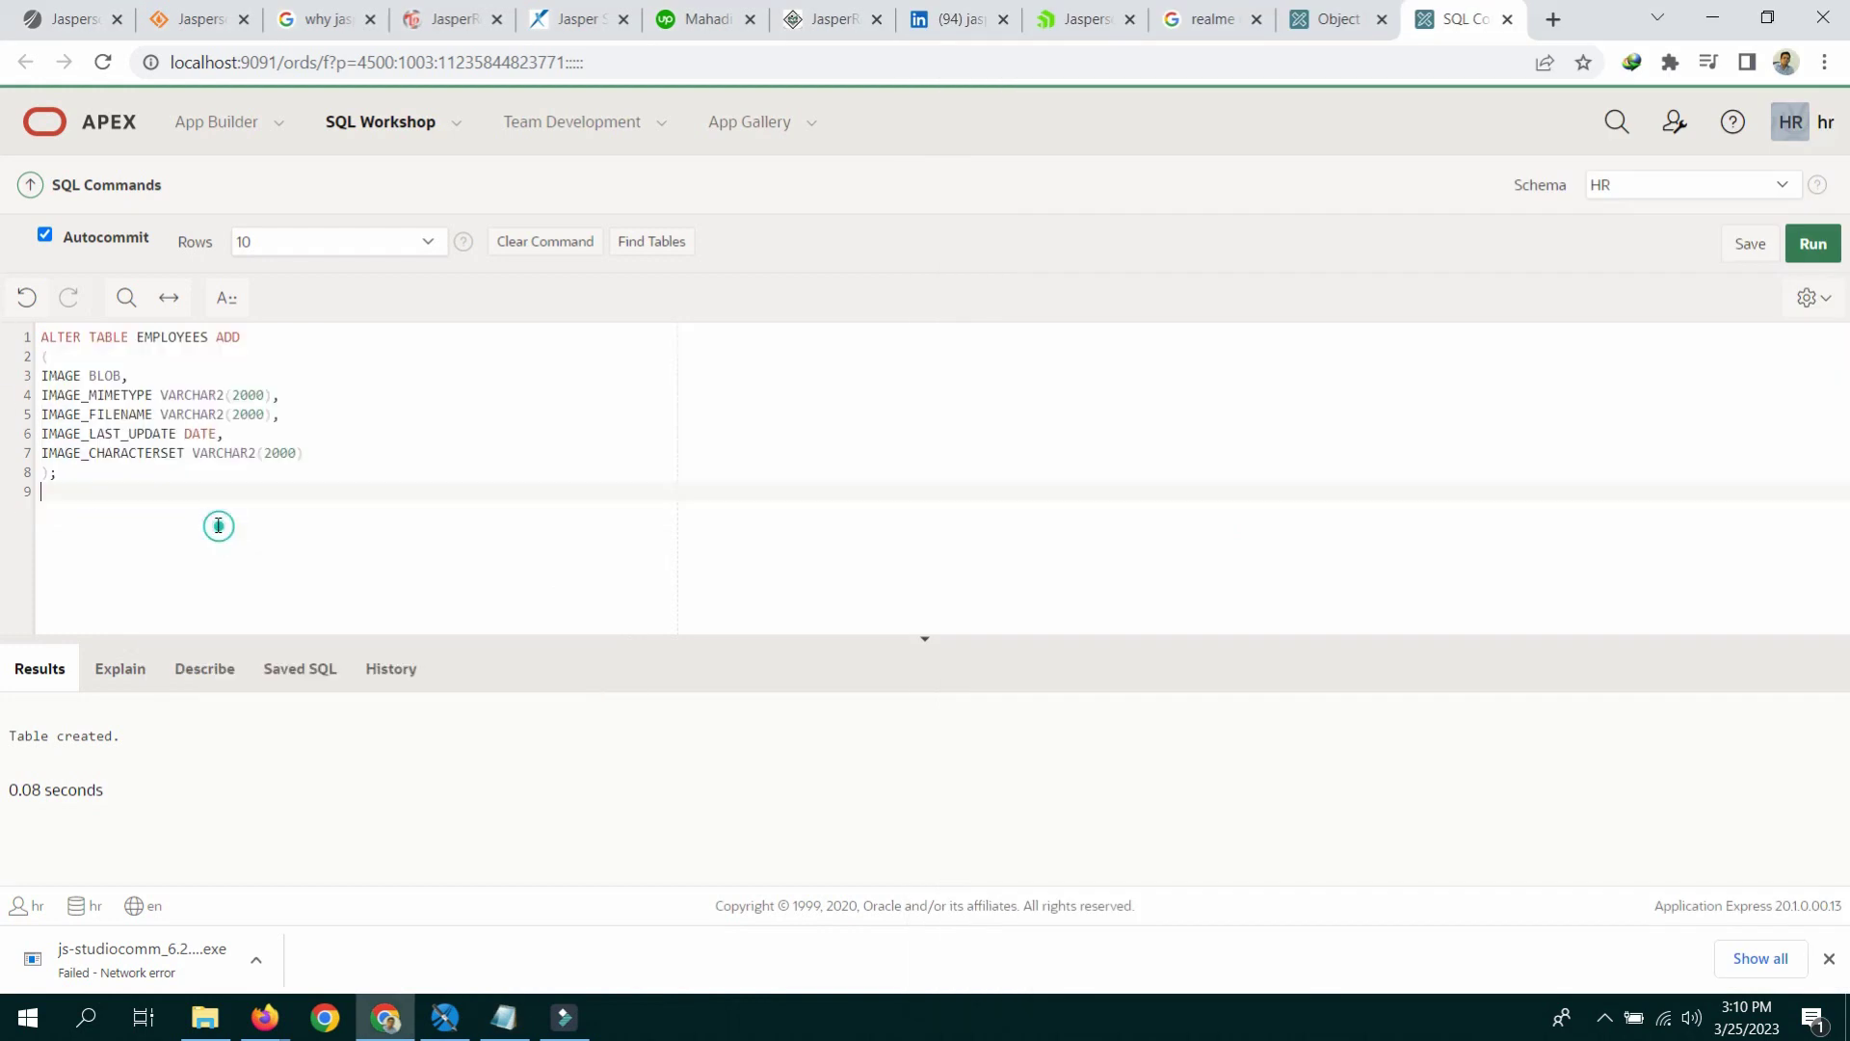
click(166, 472)
click(1813, 245)
click(91, 119)
click(230, 306)
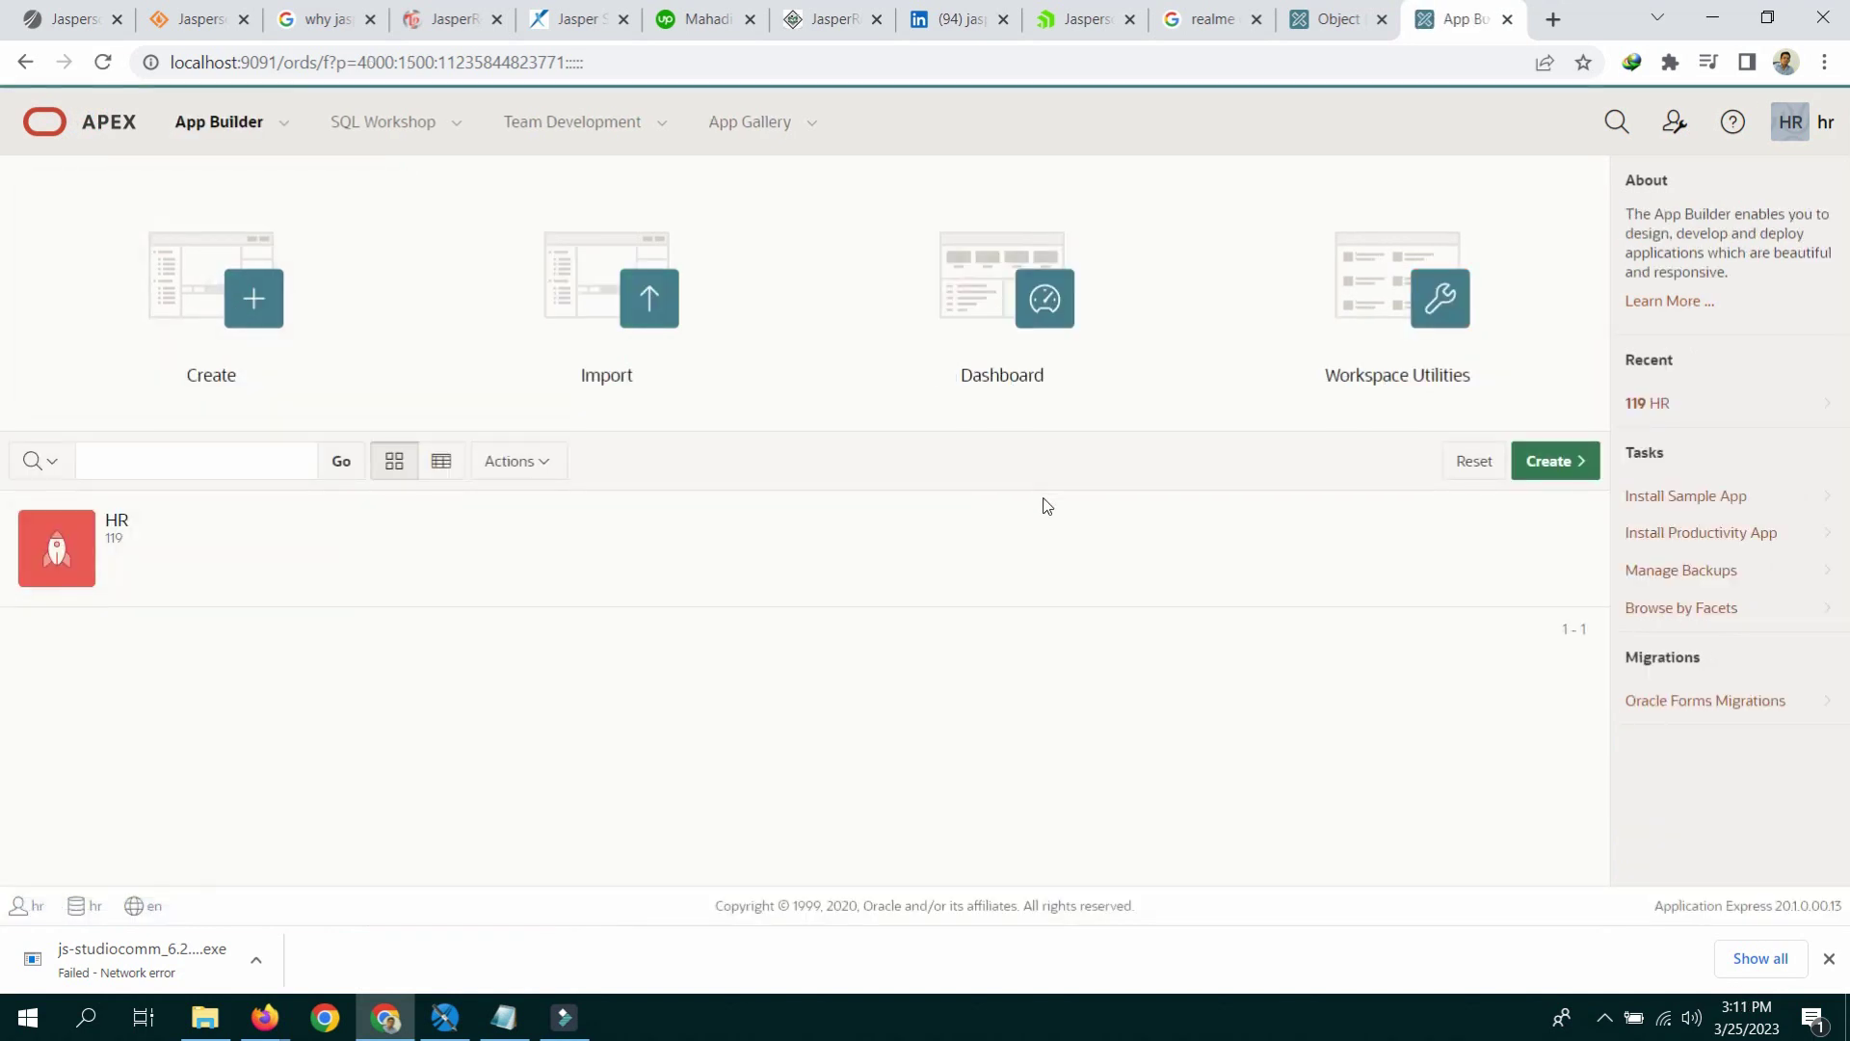
Step: Create a new application from scratch named 'TEST JASPER SOFT REPORTS'
click(1552, 463)
click(571, 530)
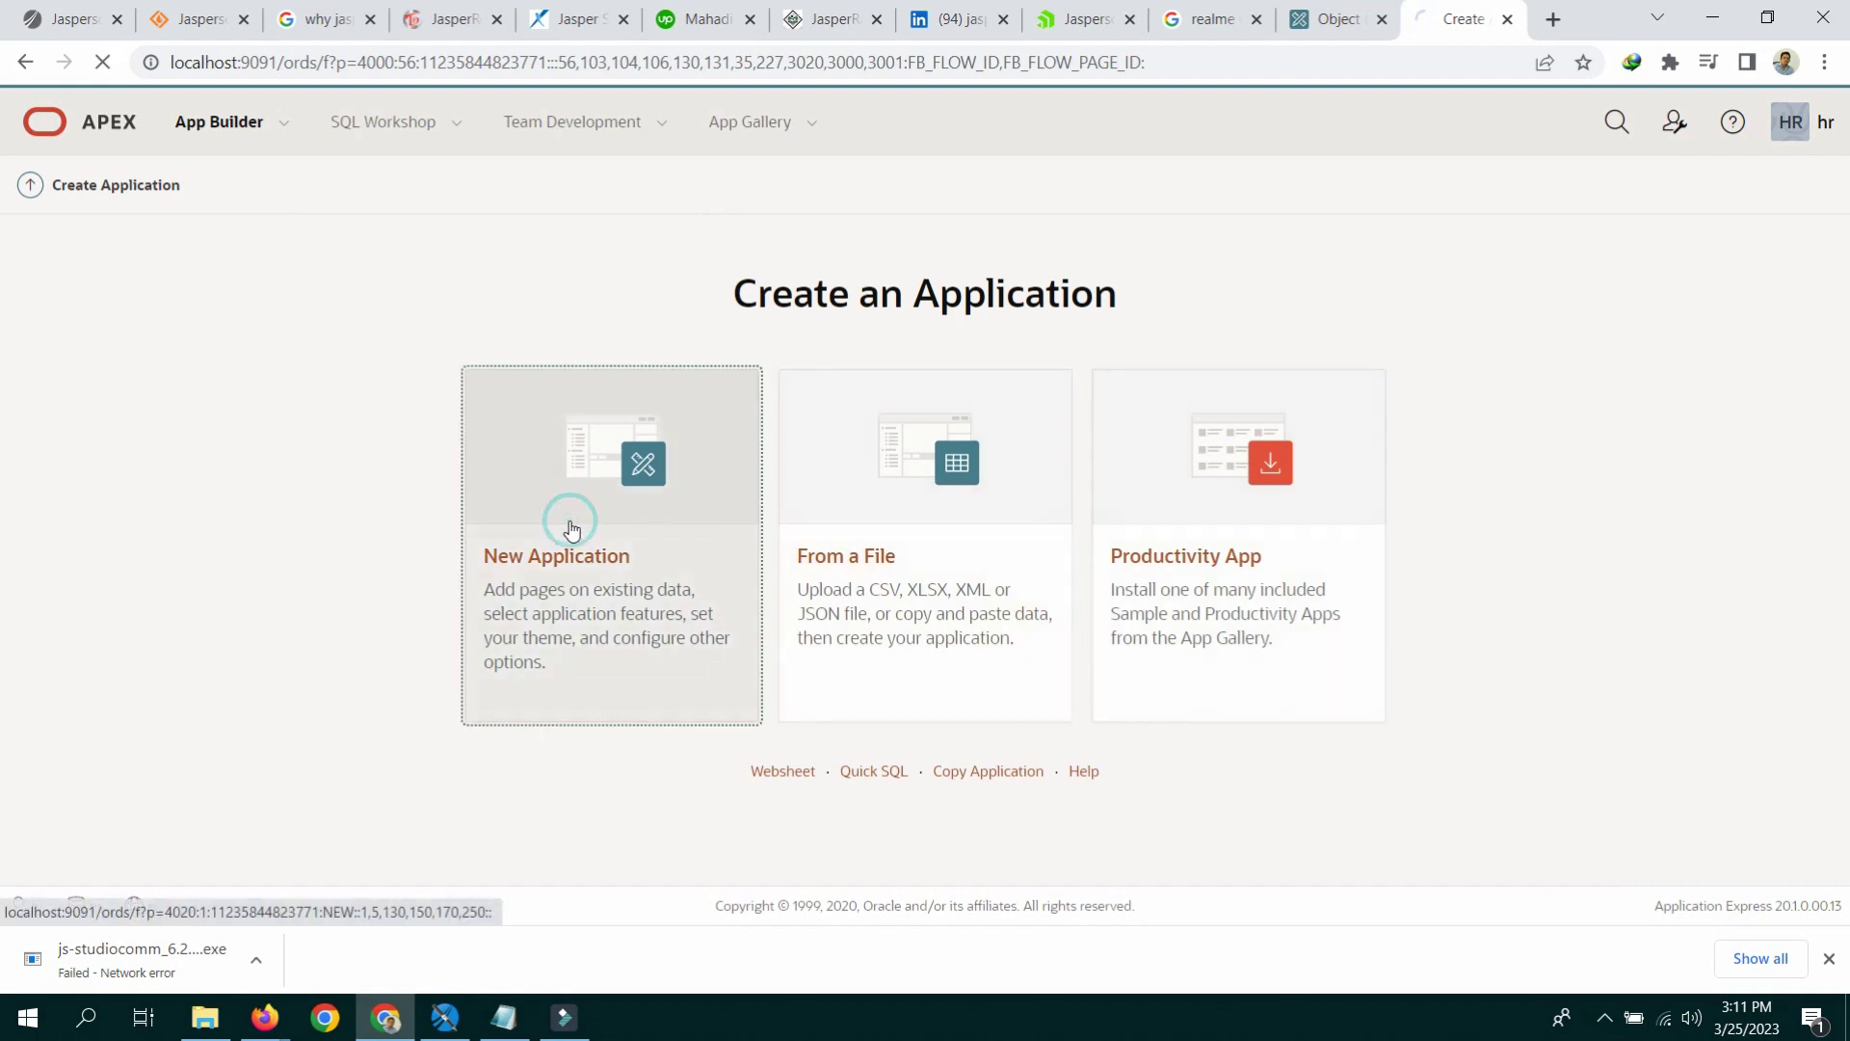
click(478, 321)
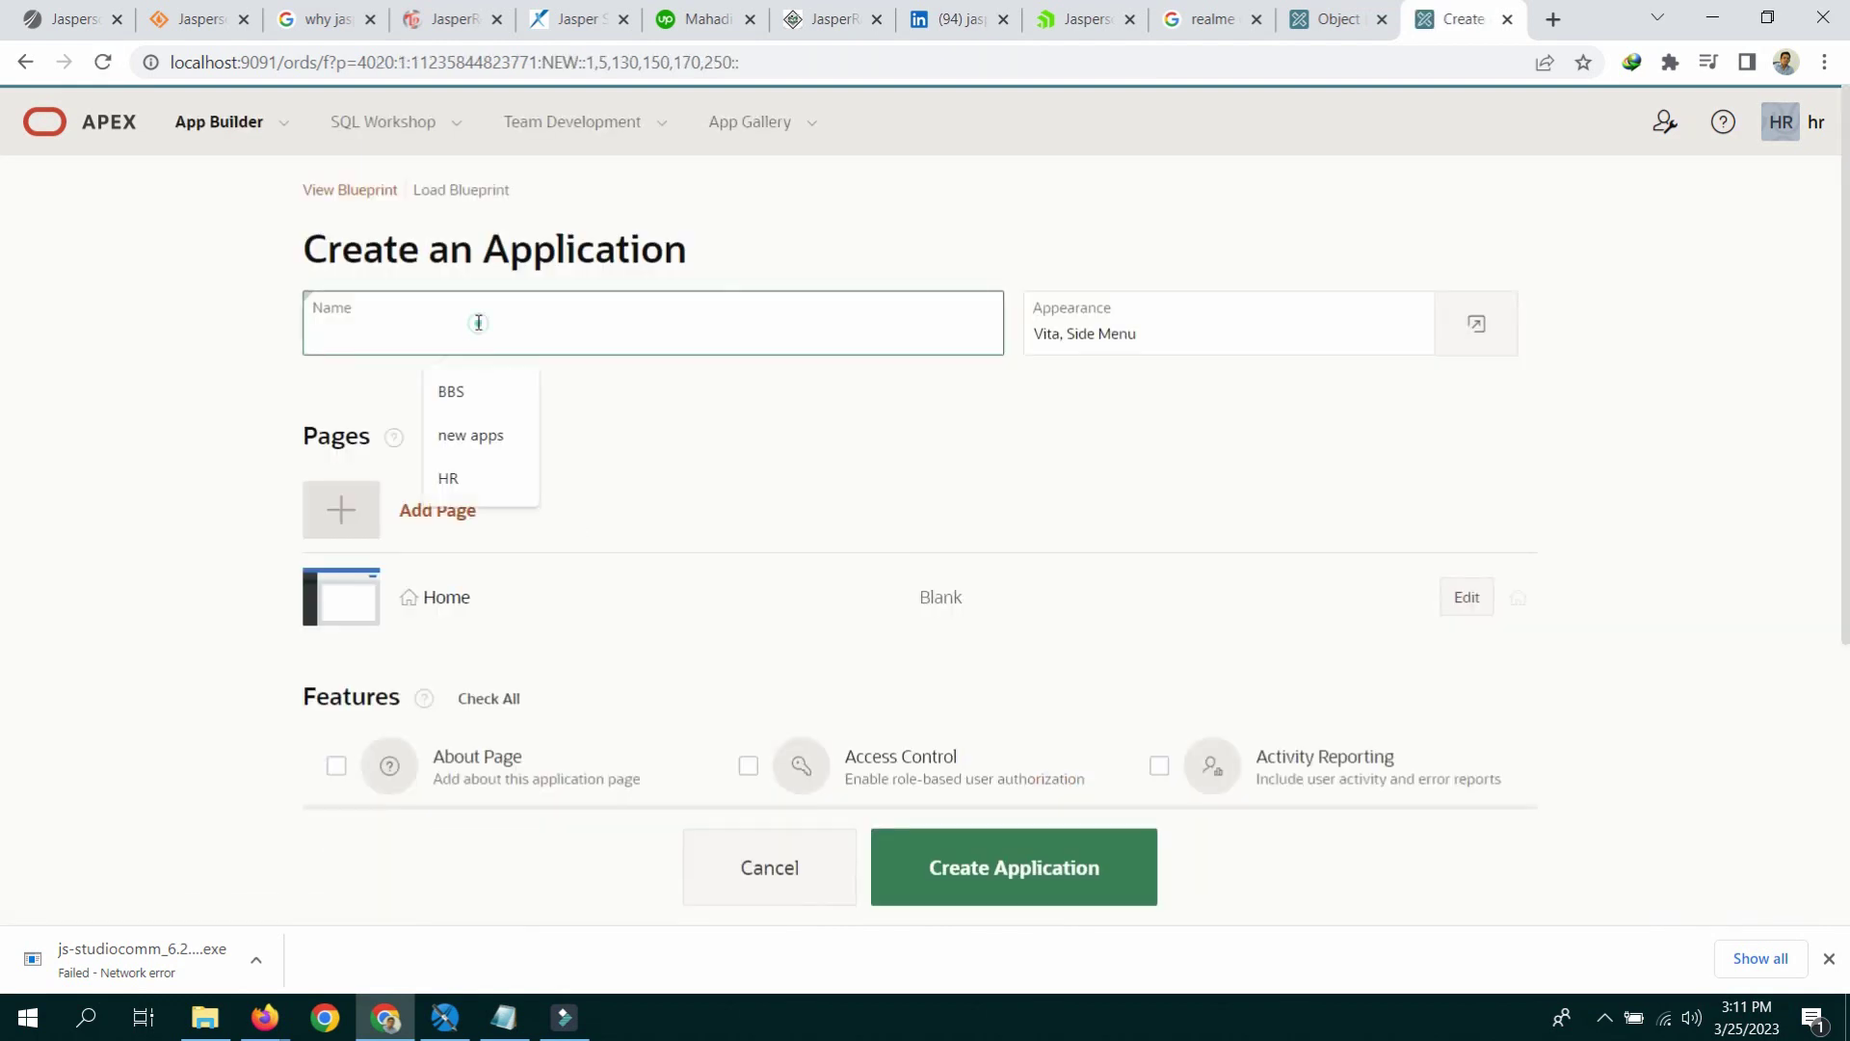
text(TEST JASPER )
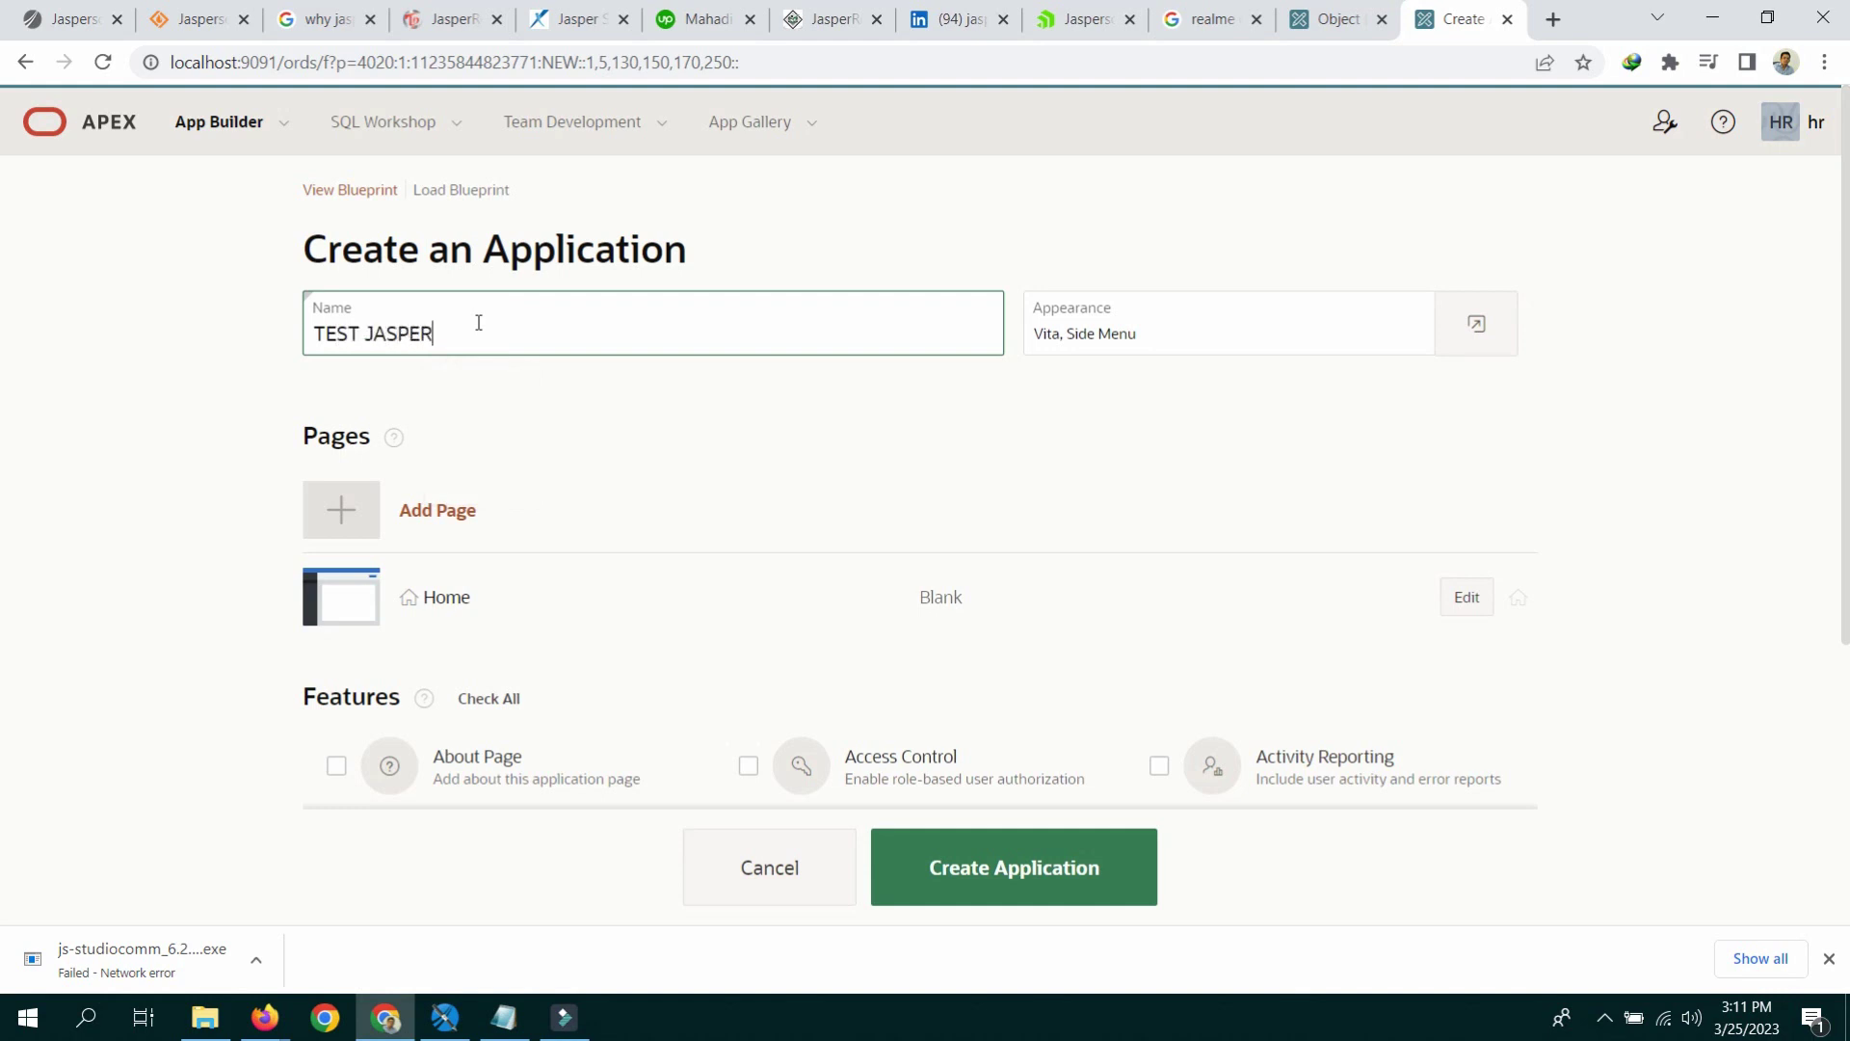
text(SOFT REP)
click(1081, 882)
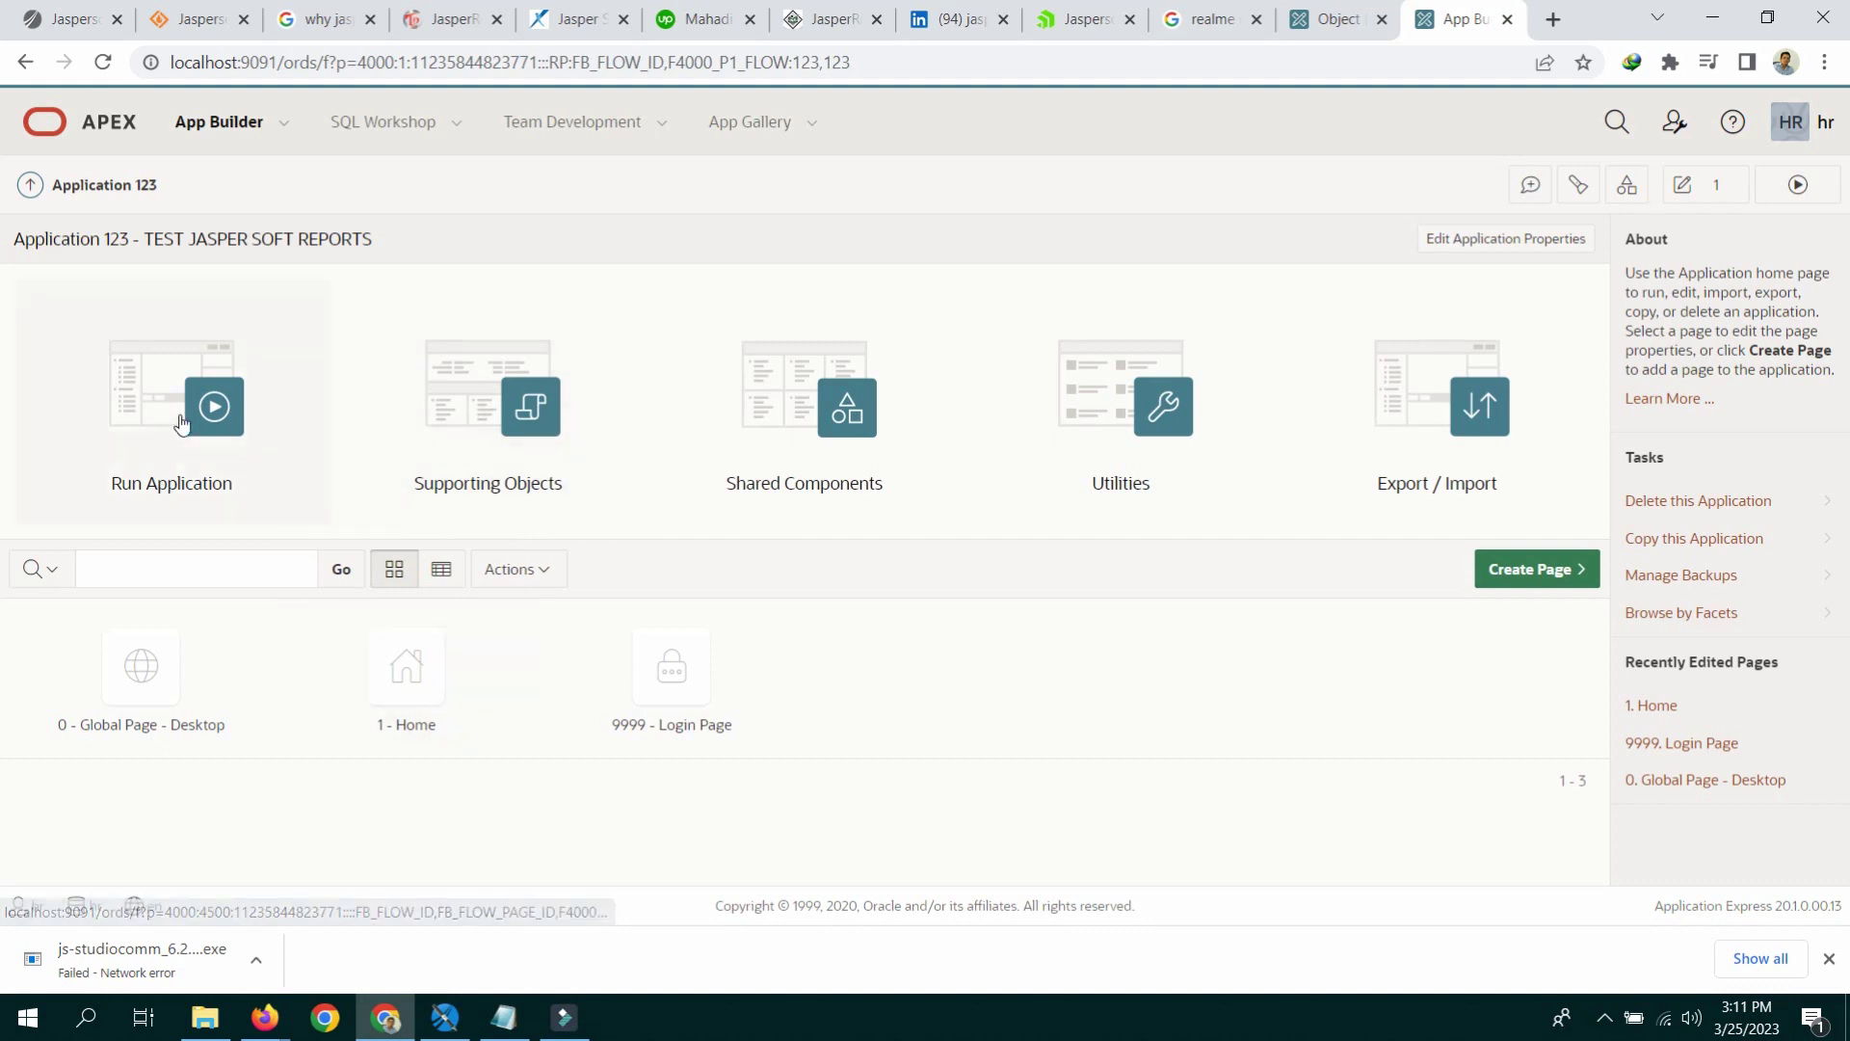
Step: Run the application, sign in with the workspace username and password, view its side menu, and return to App Builder
click(183, 422)
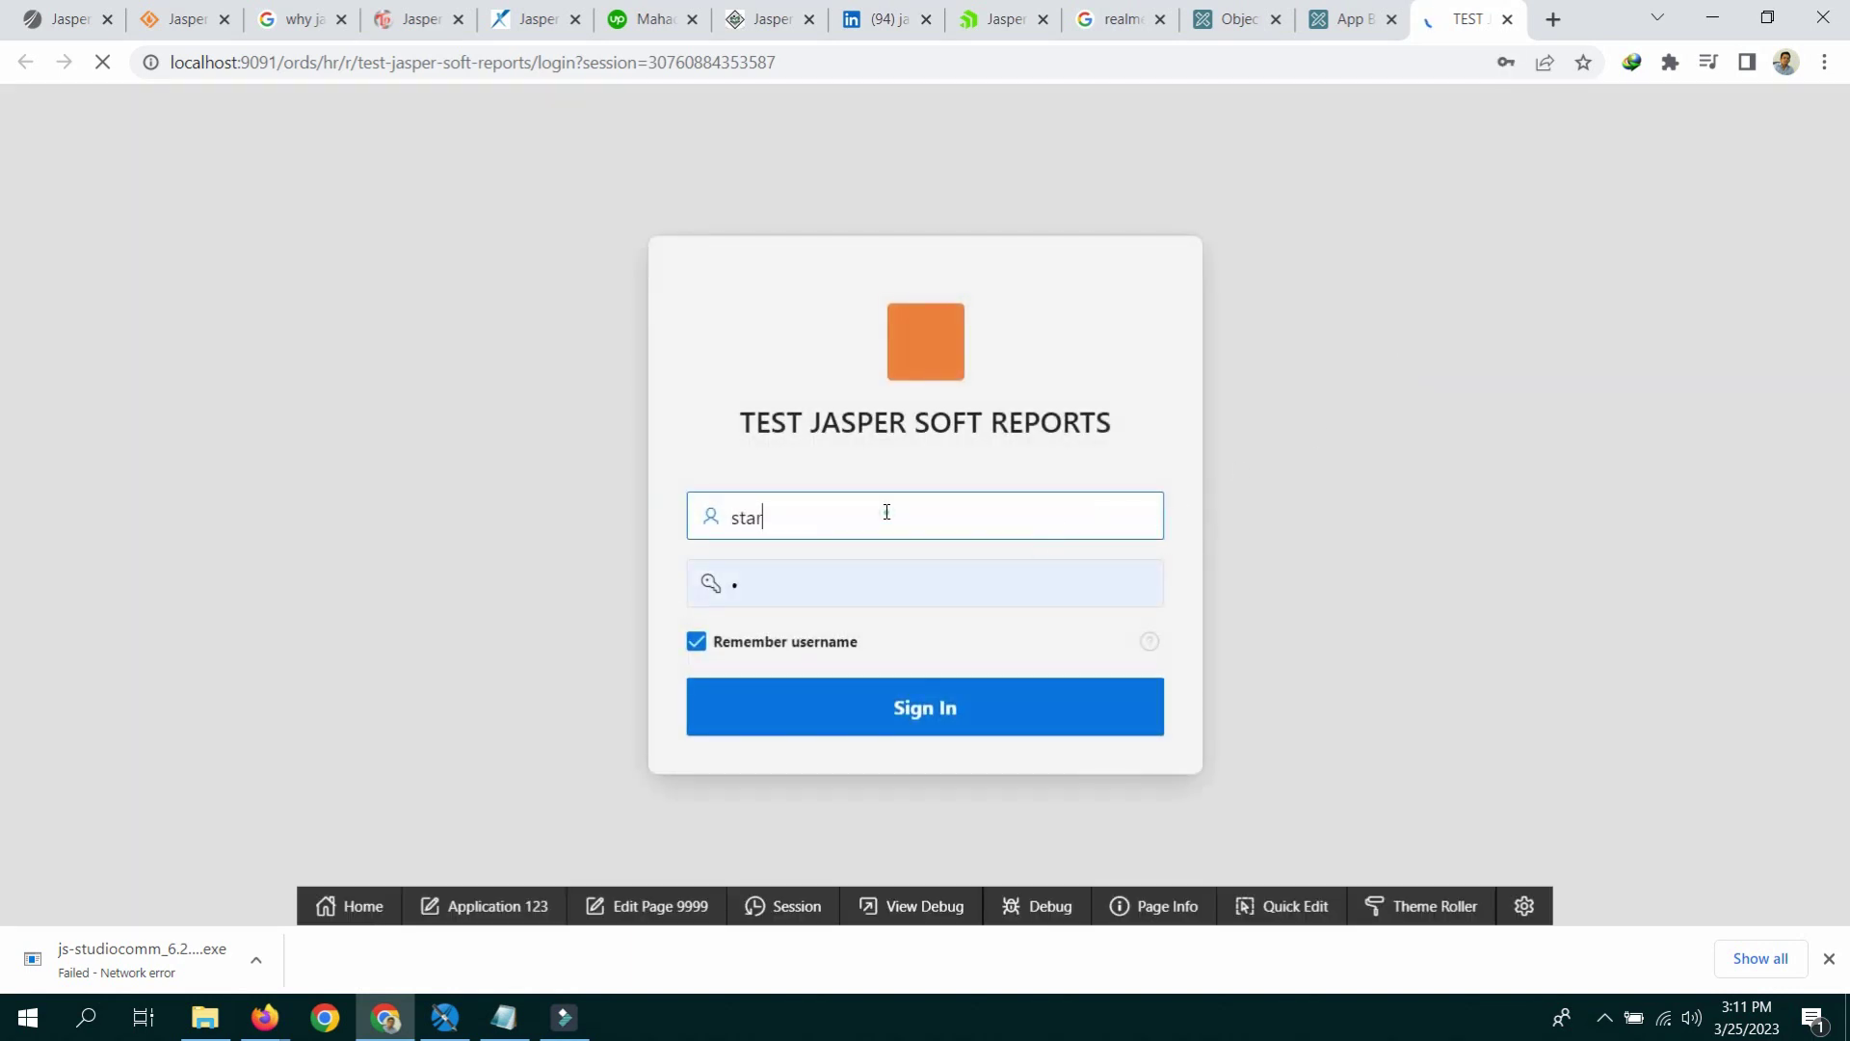
double_click(886, 511)
text(HR)
key(Tab)
text(hr)
click(941, 696)
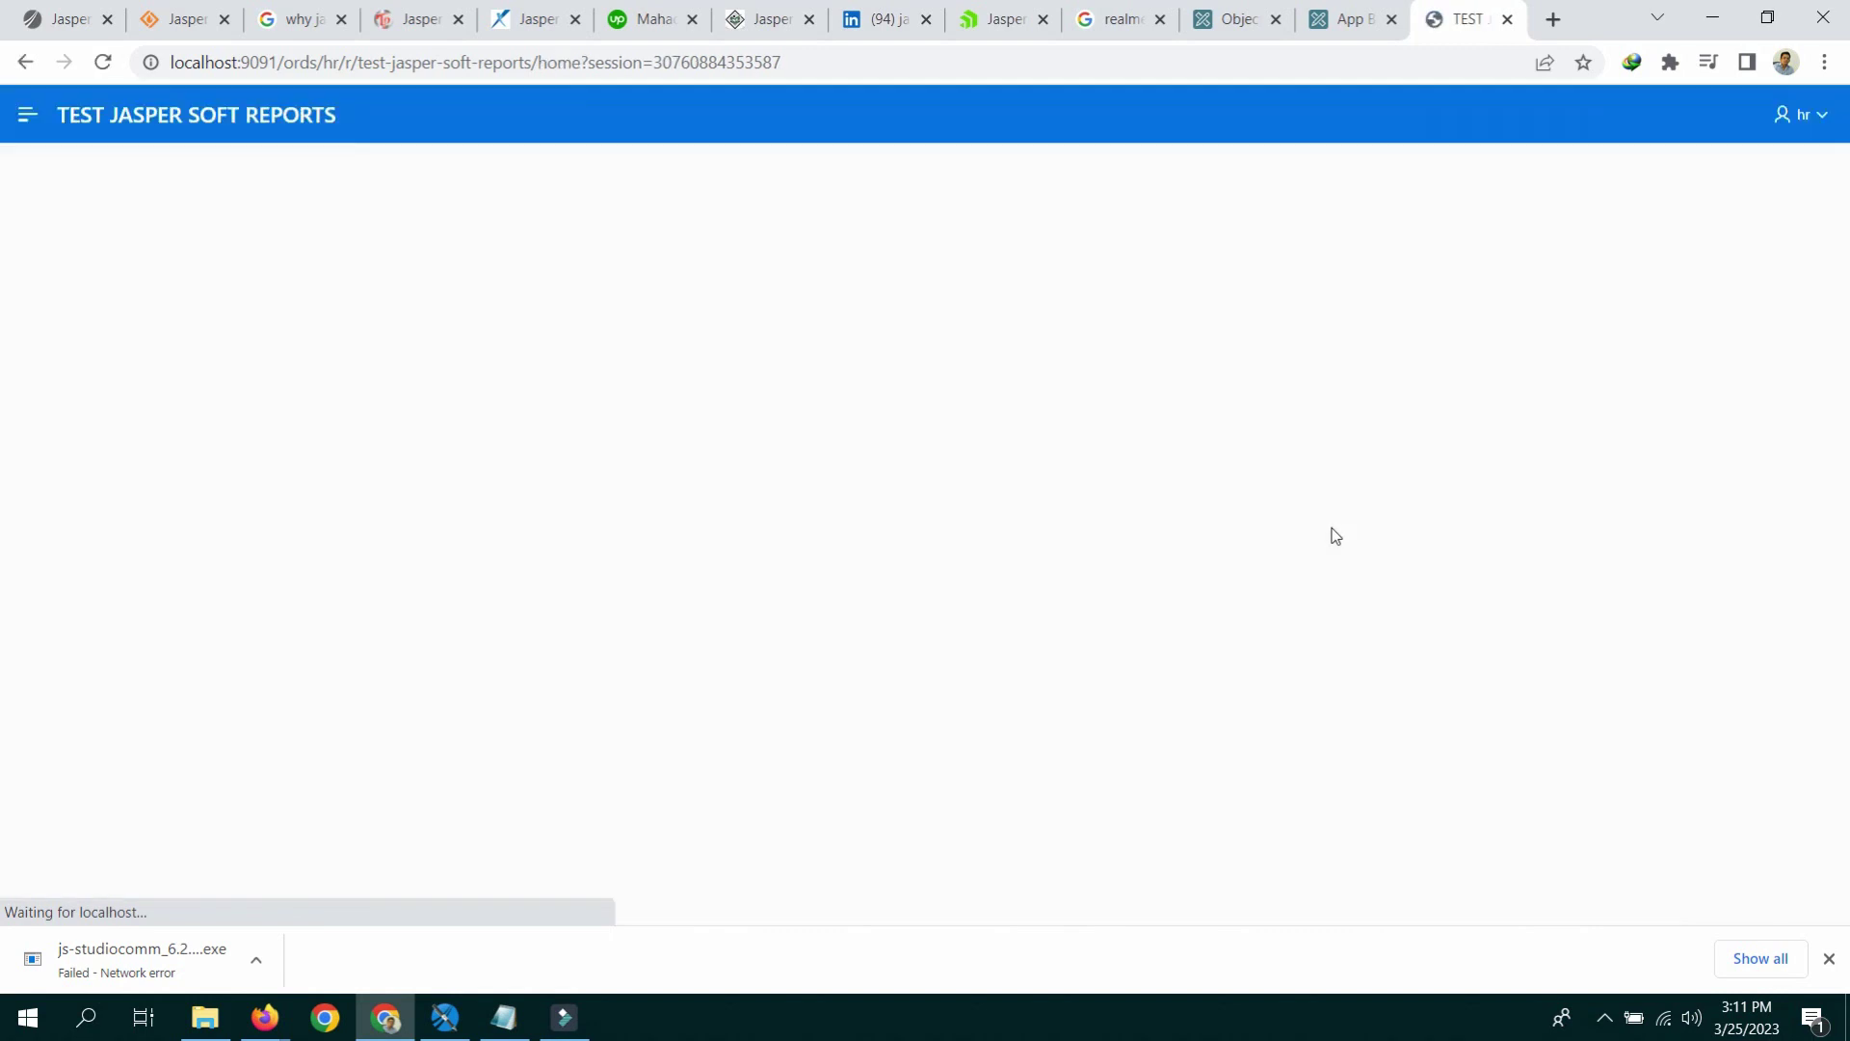
click(27, 116)
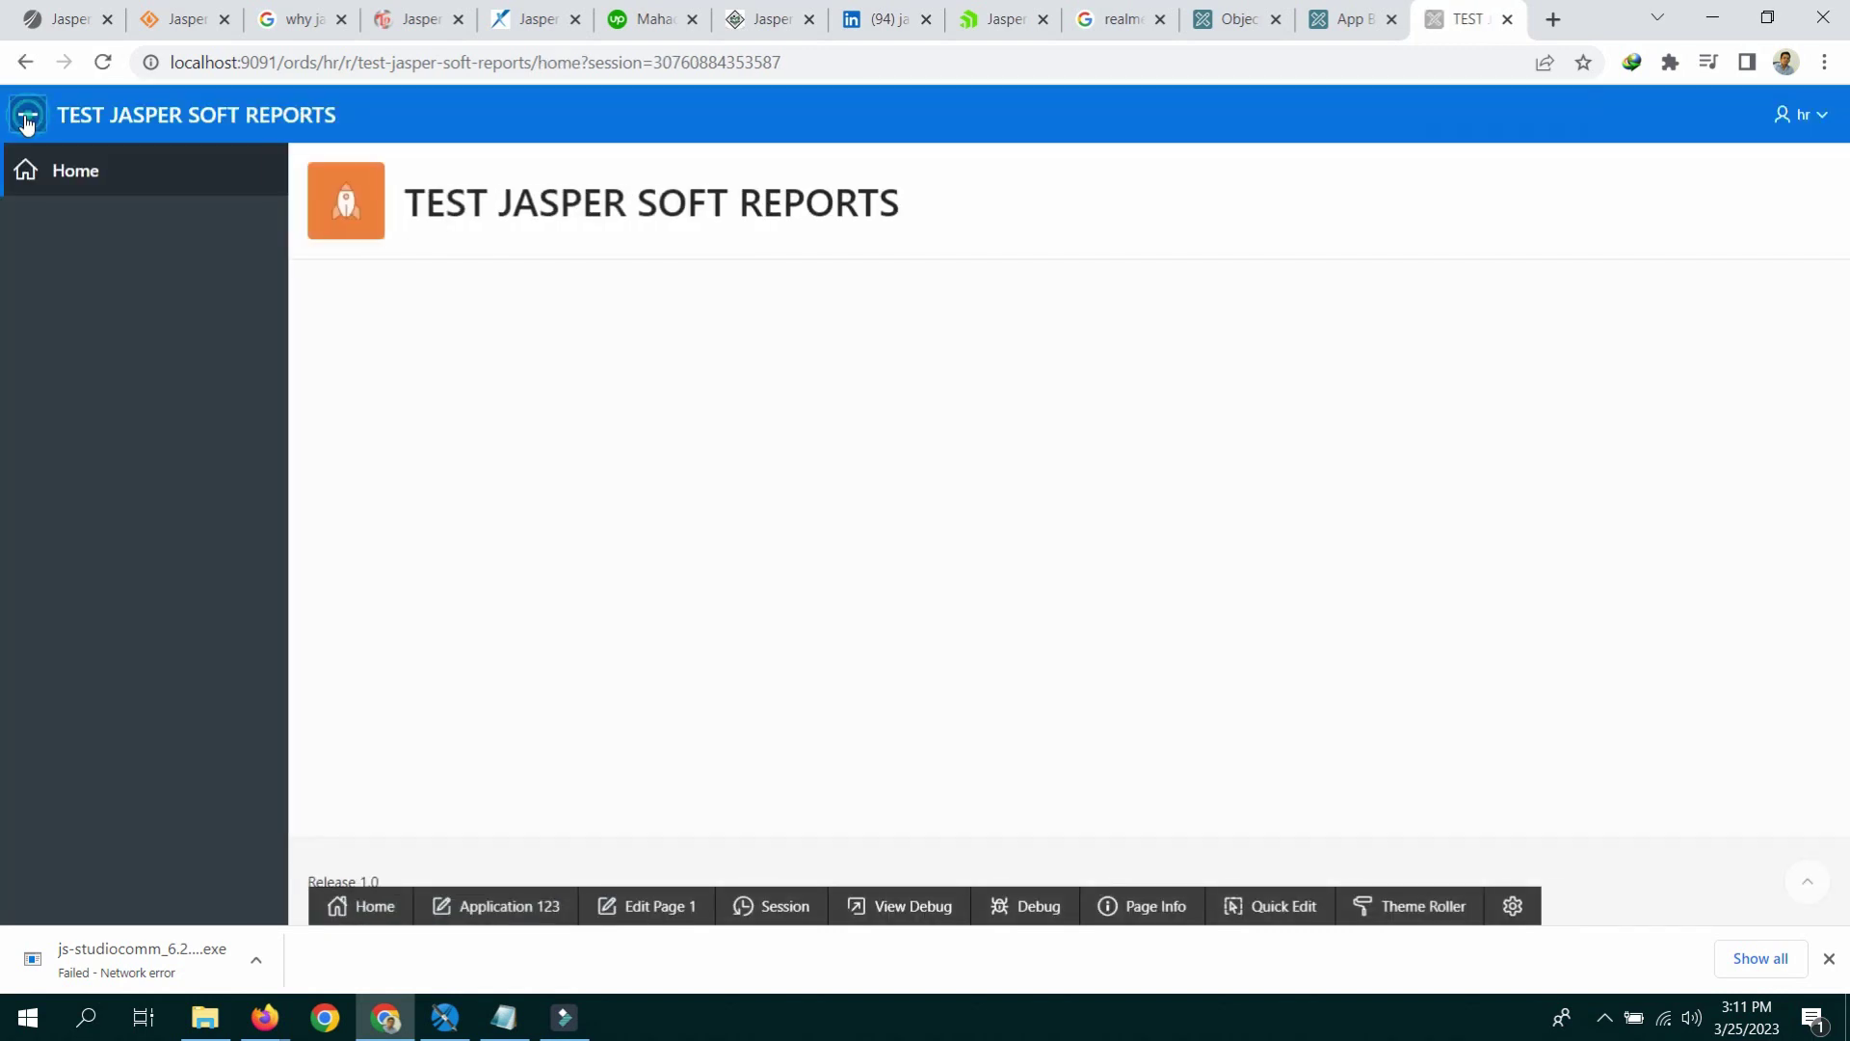
click(1370, 9)
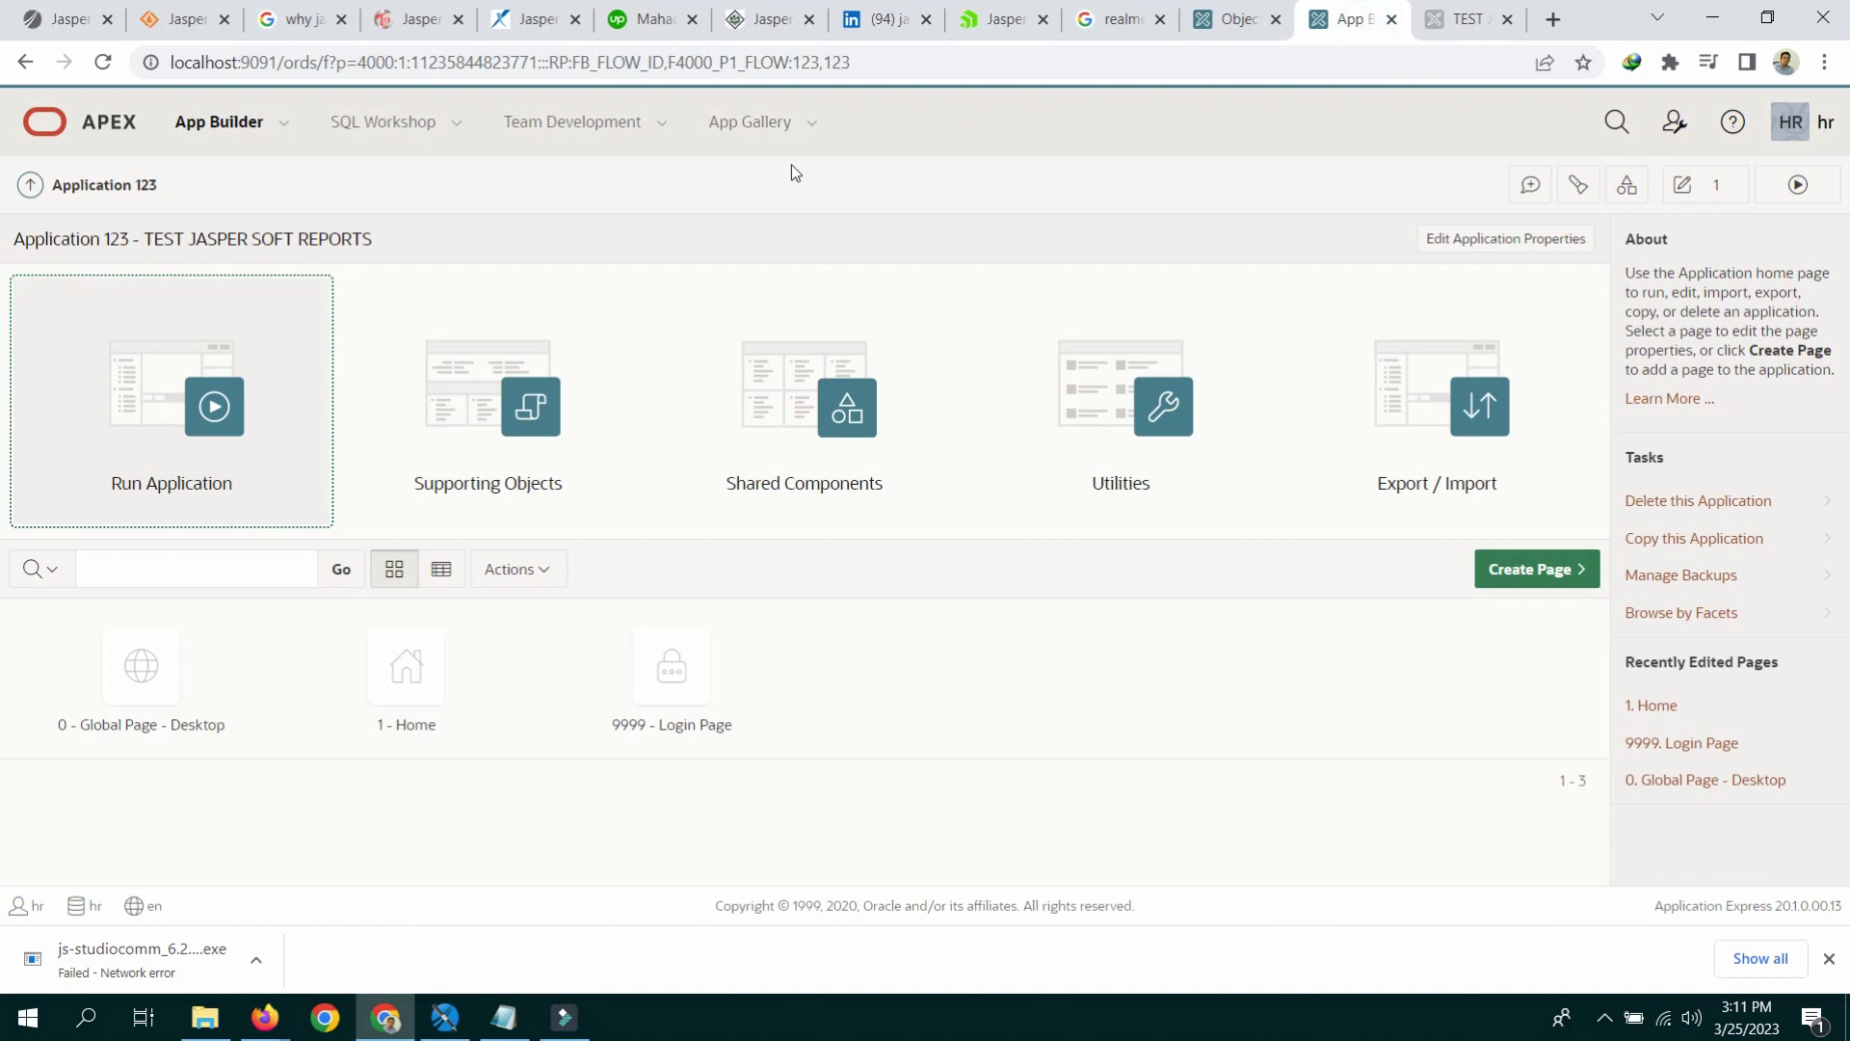
Step: Start a Report with Form page, naming the pages COMPANY LIST and COMPANY ENTRY
click(458, 124)
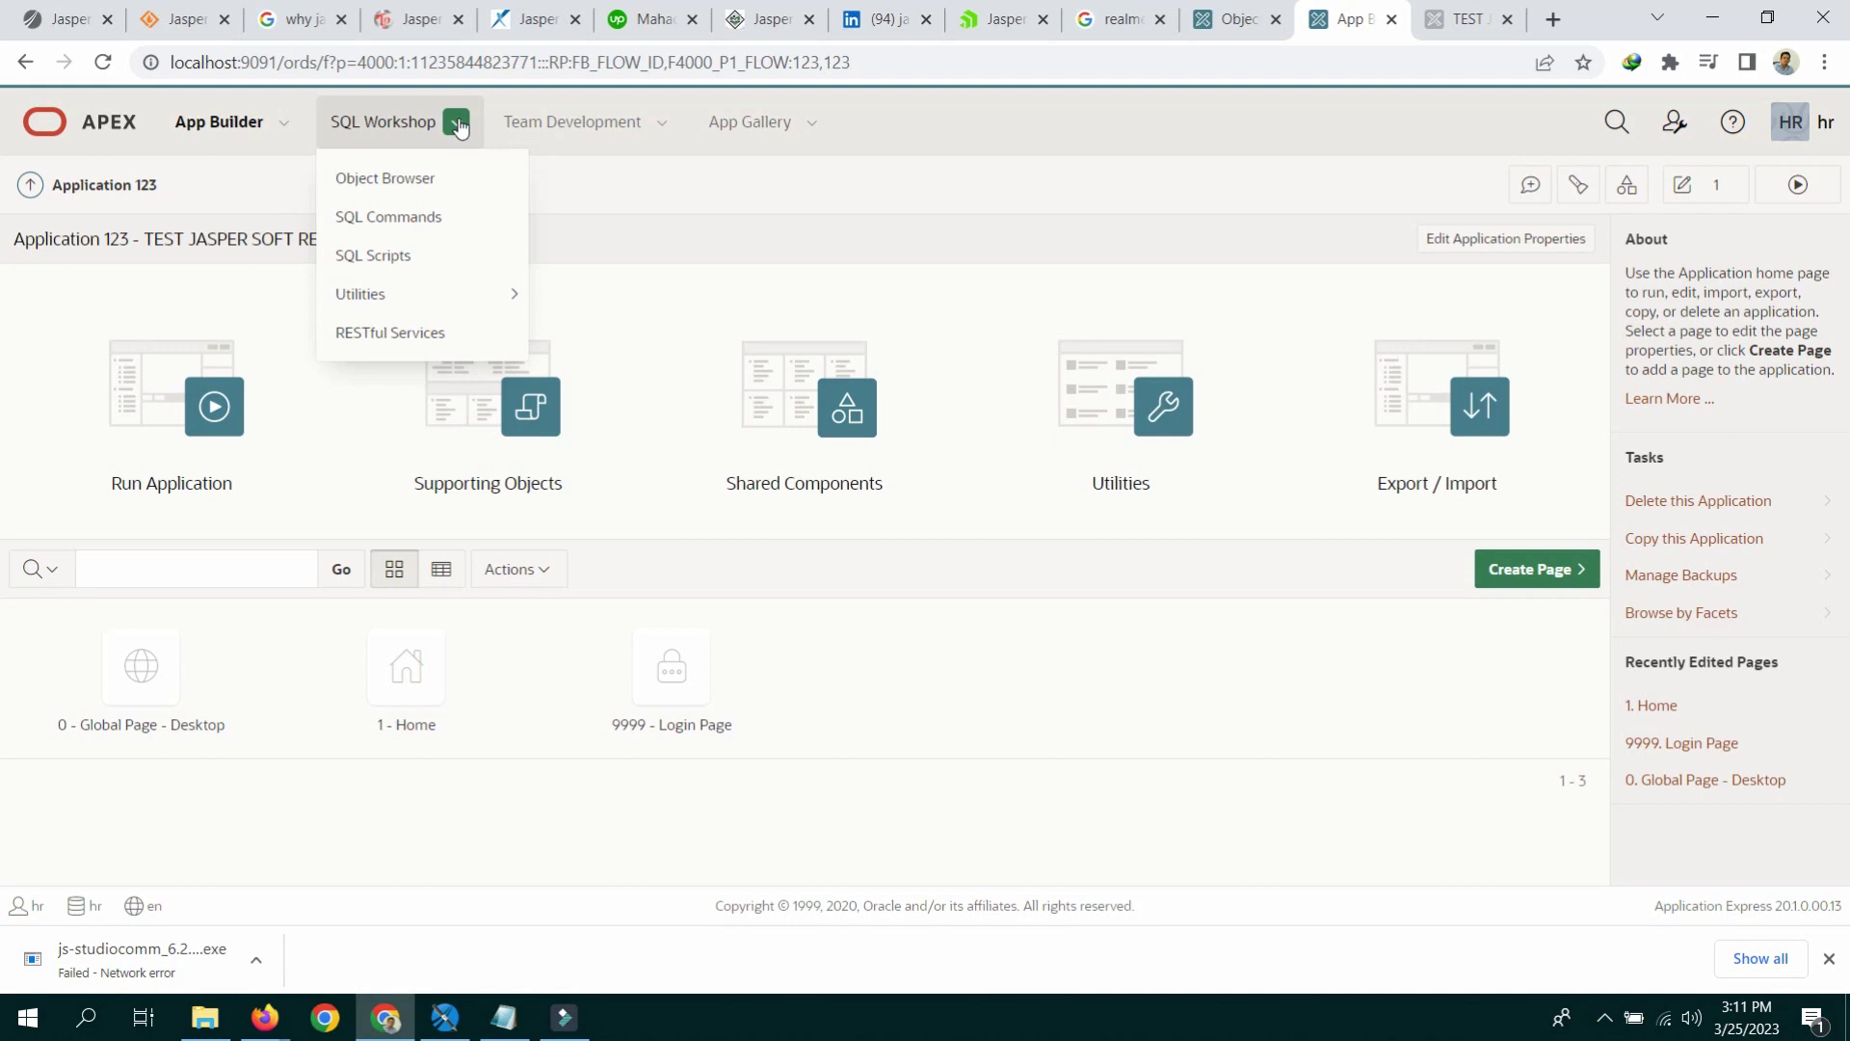
click(1561, 568)
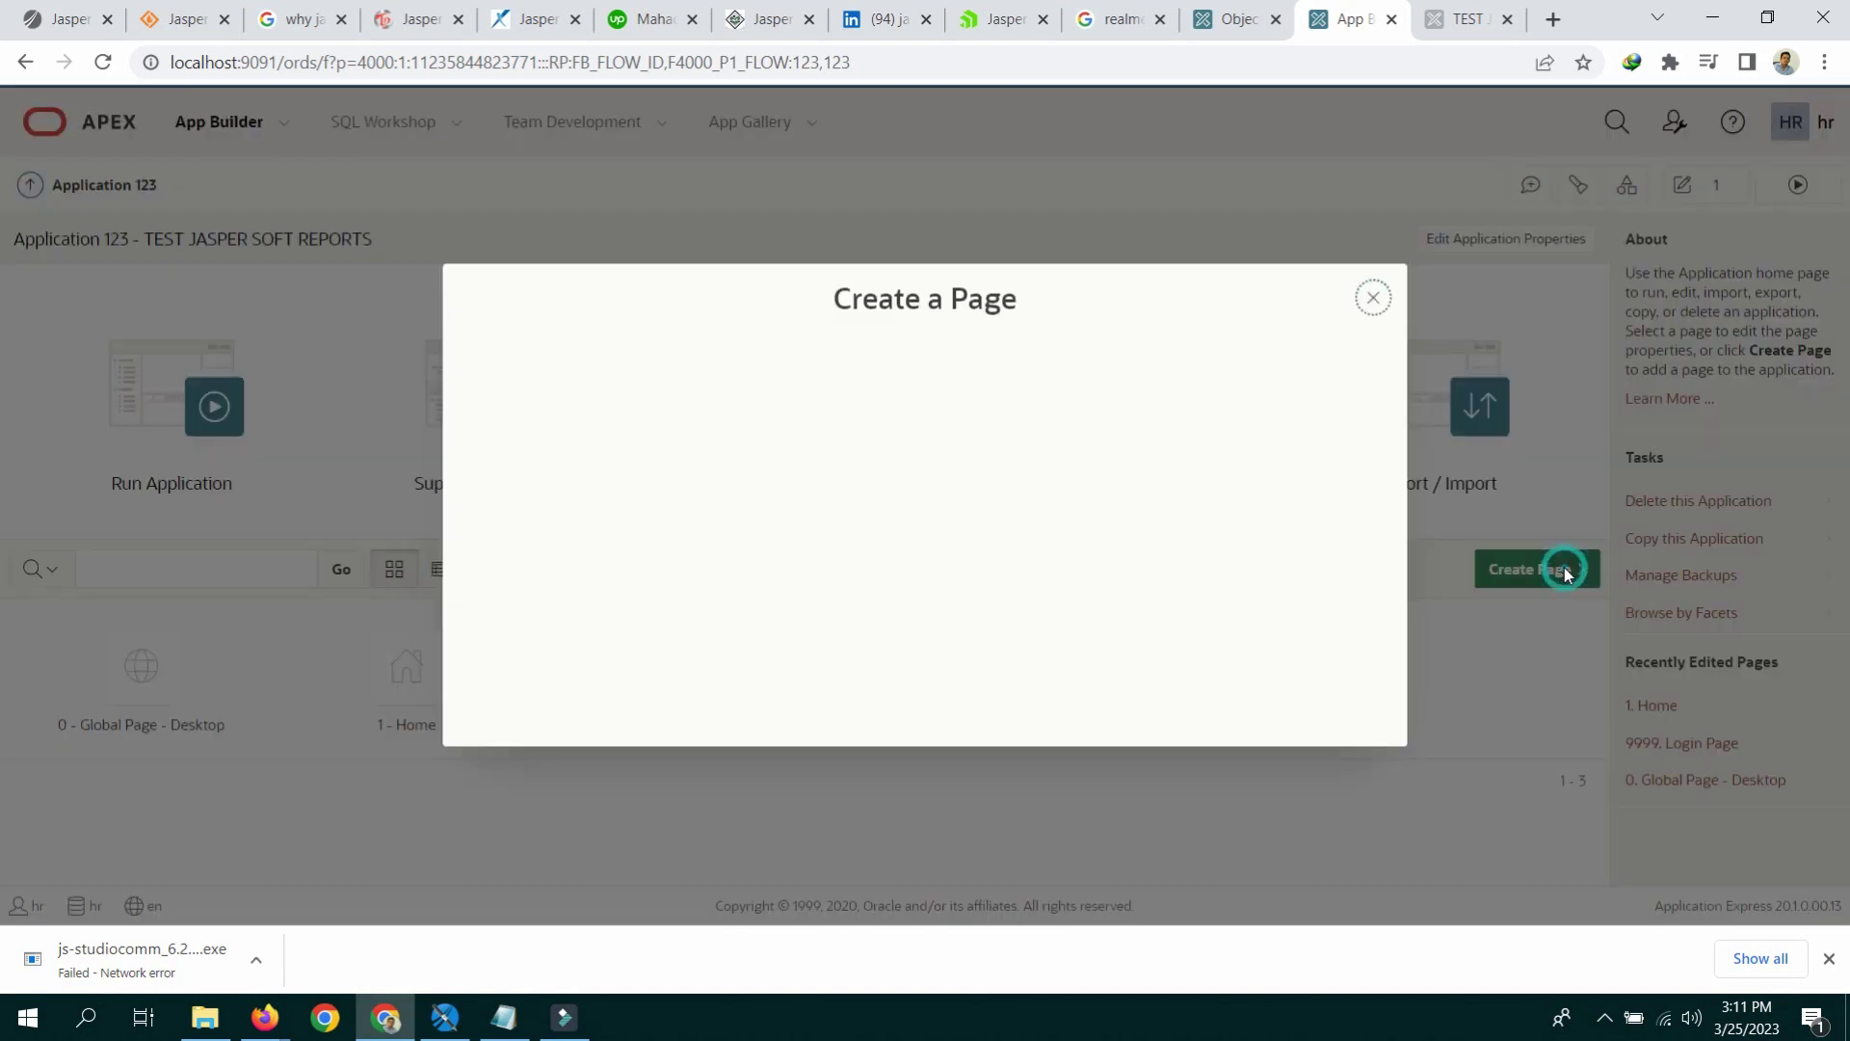
click(825, 441)
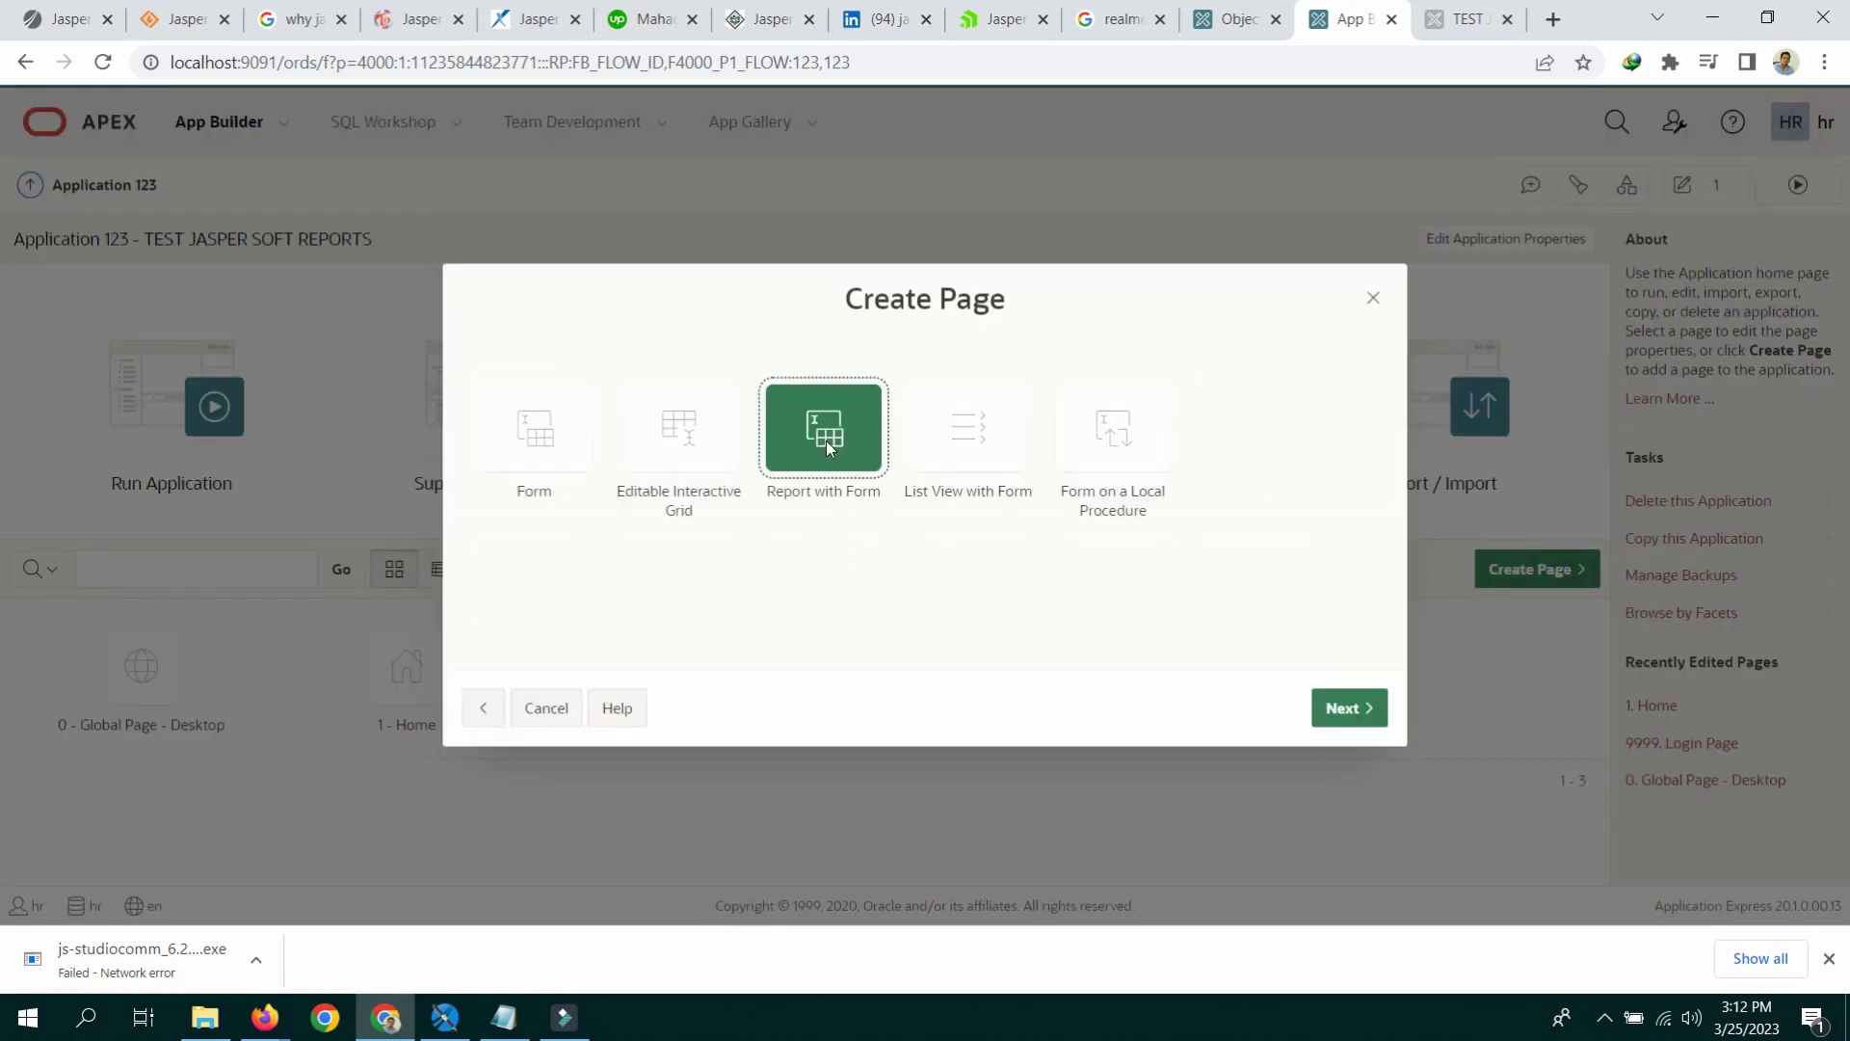
click(825, 441)
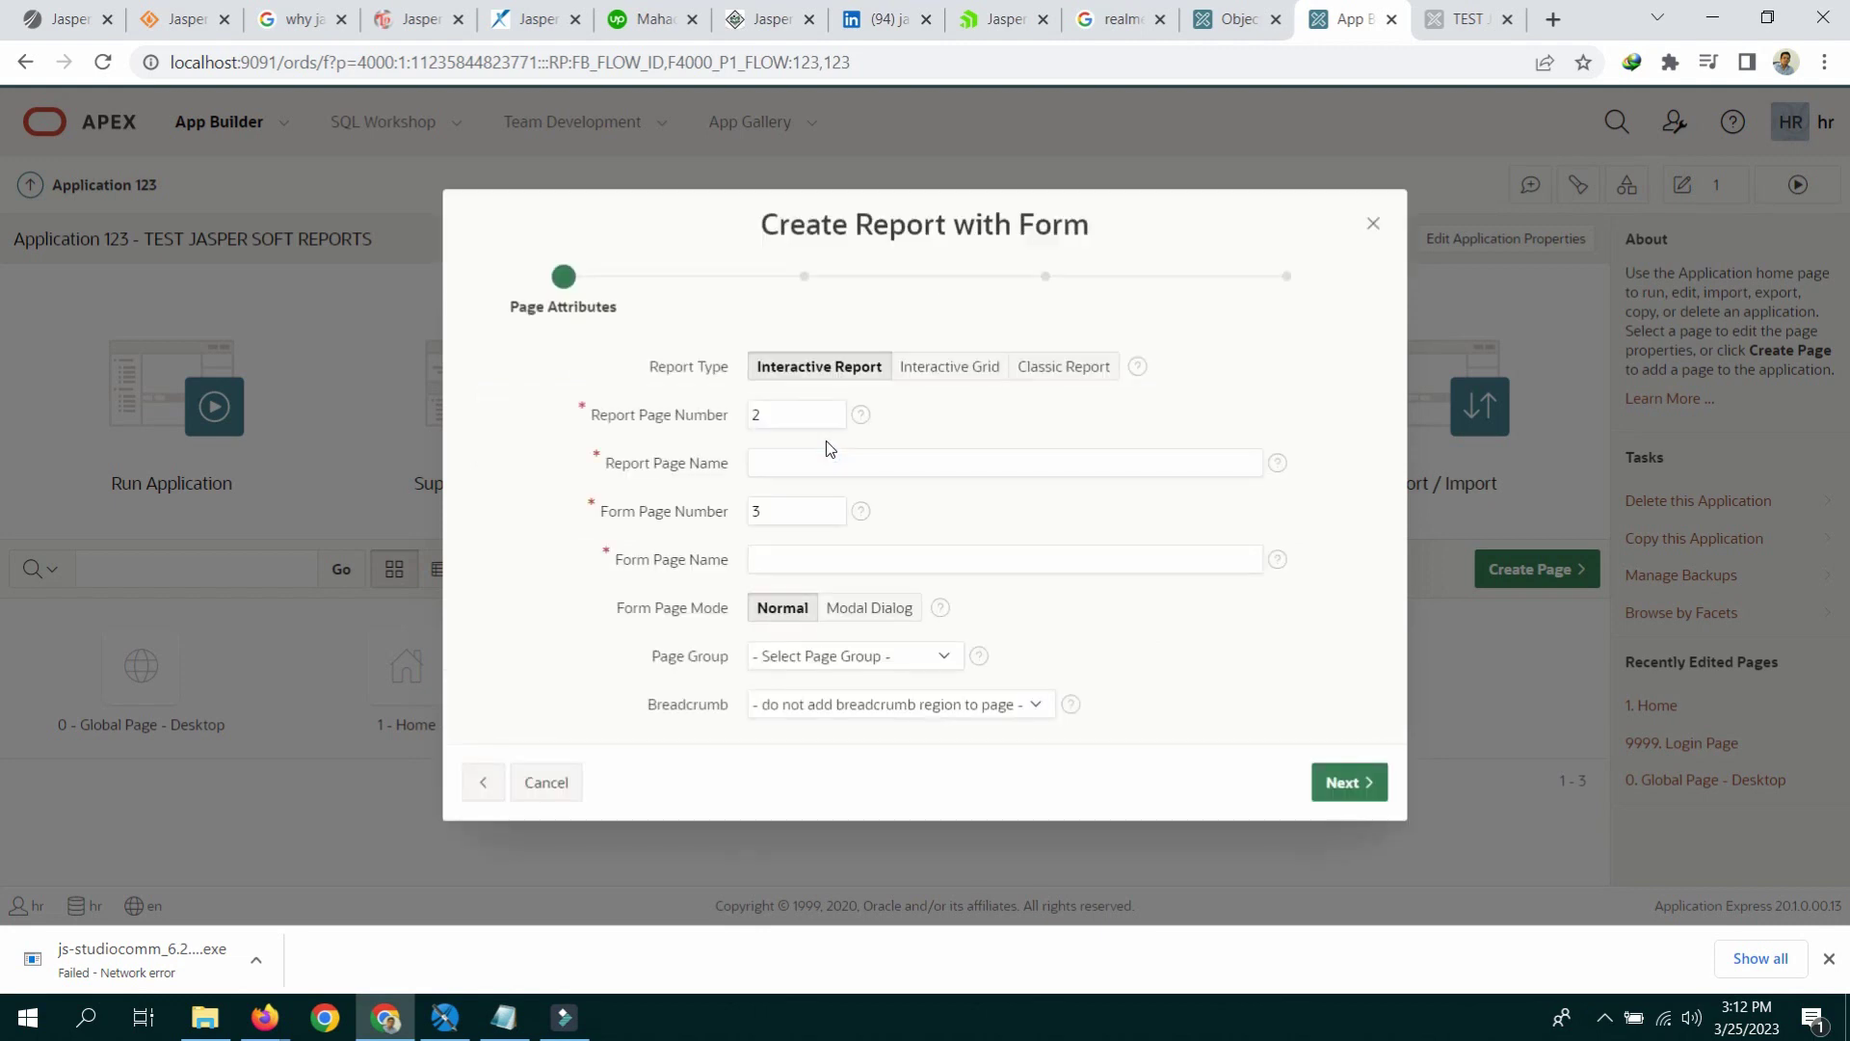
click(829, 459)
text(COMPANY LIST)
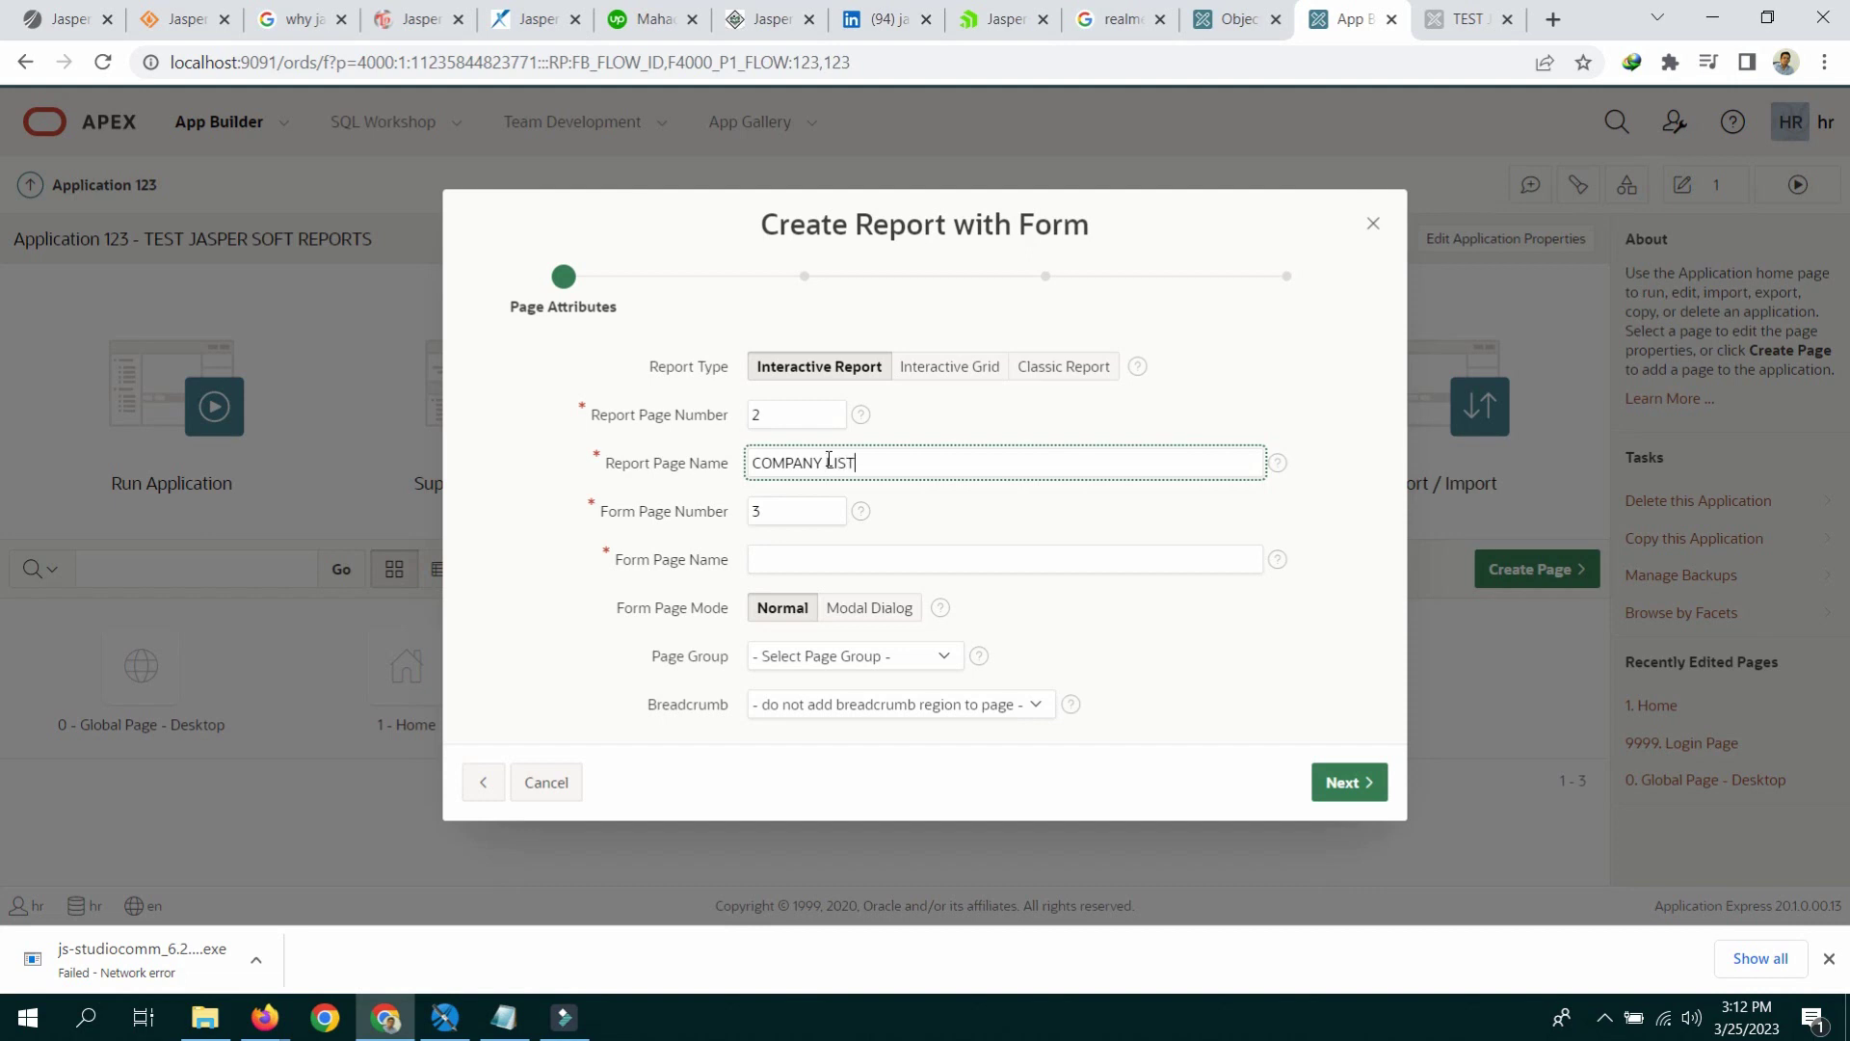
key(Tab)
key(Tab)
text(CO)
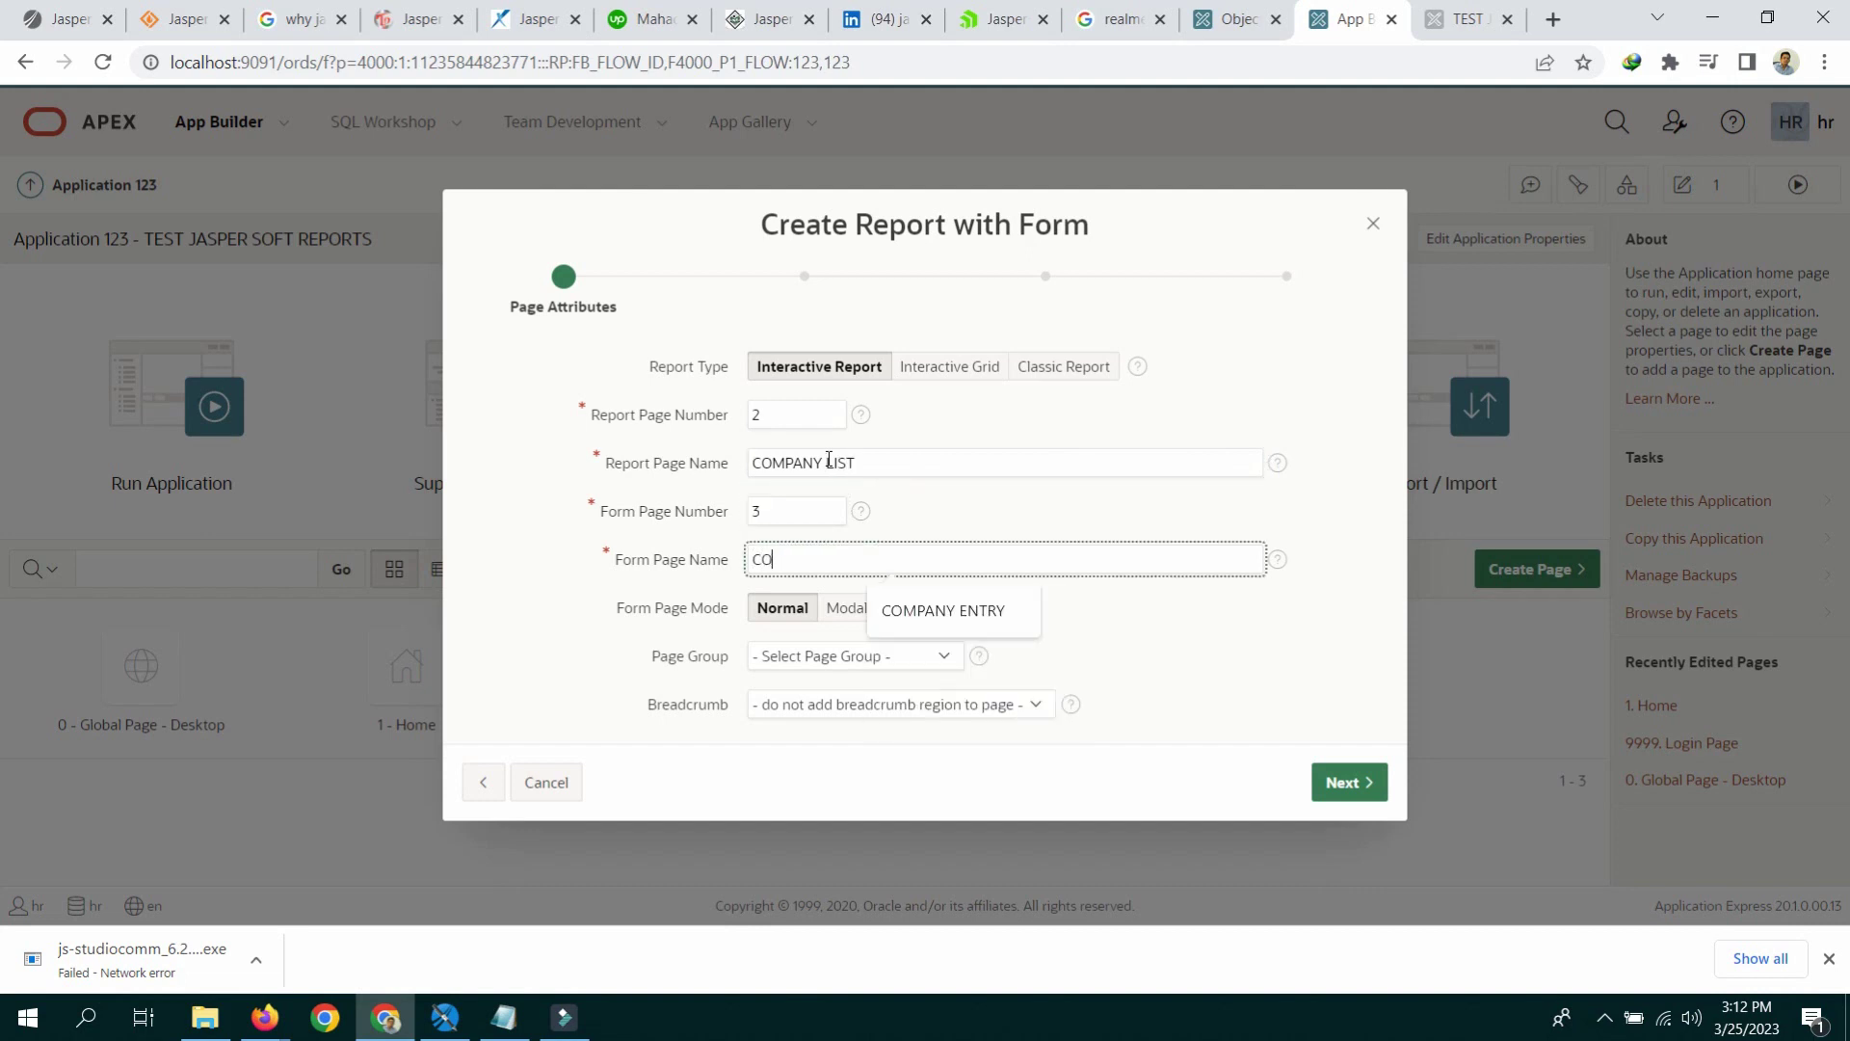
text(MPANY ENTRY)
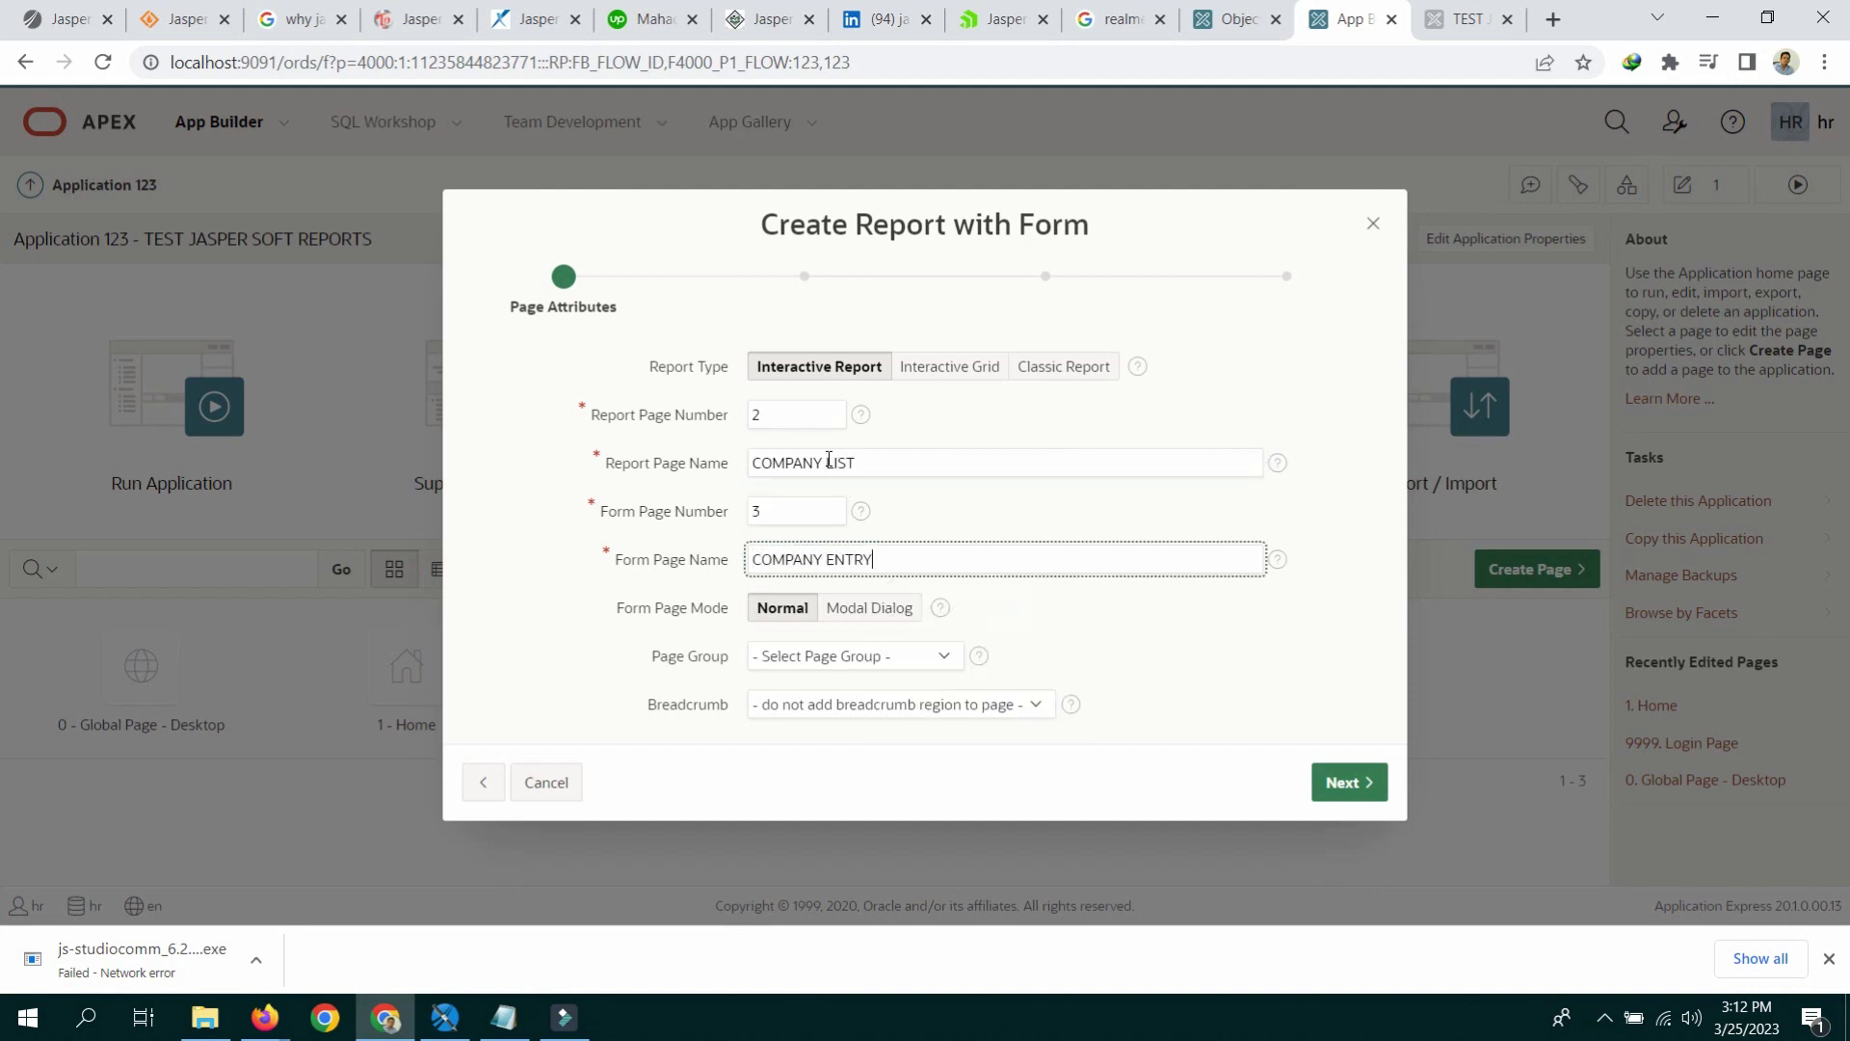
Step: Keep the form in Normal mode and add a new COMPANY navigation menu entry
click(1063, 366)
click(901, 458)
click(796, 607)
click(1375, 783)
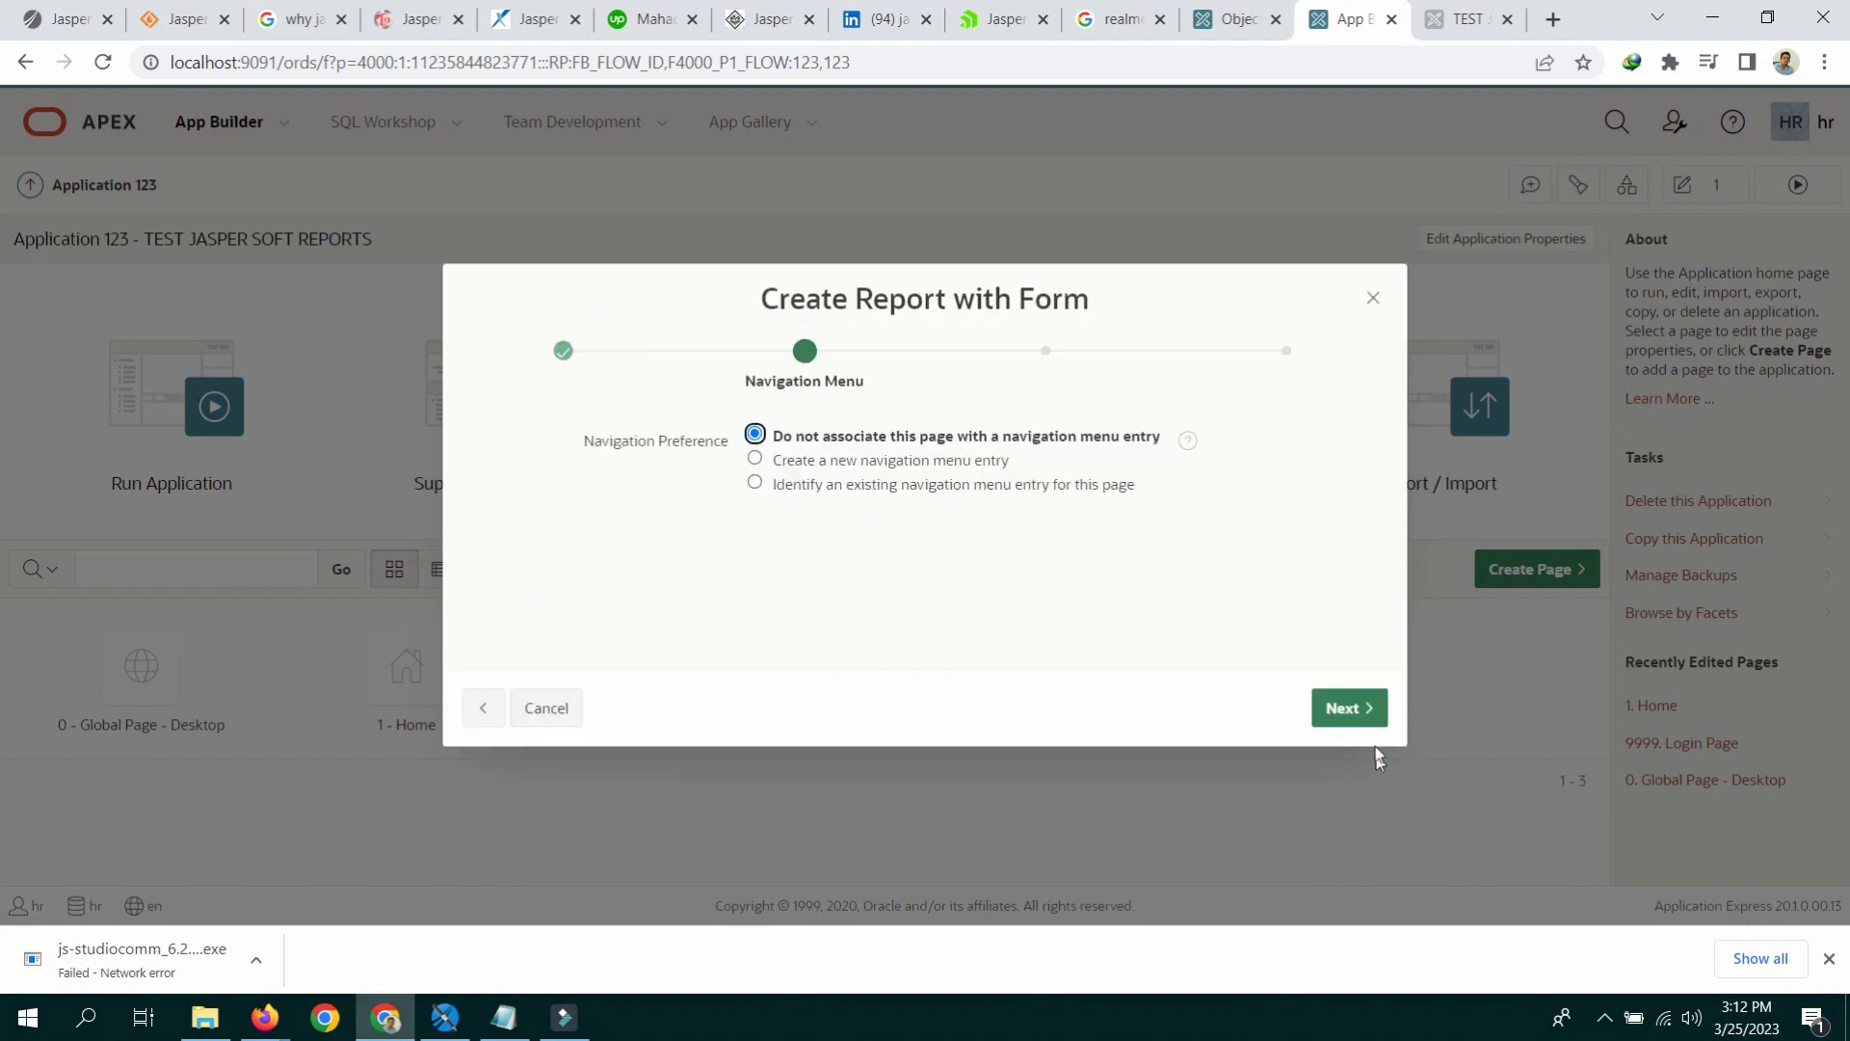
click(932, 461)
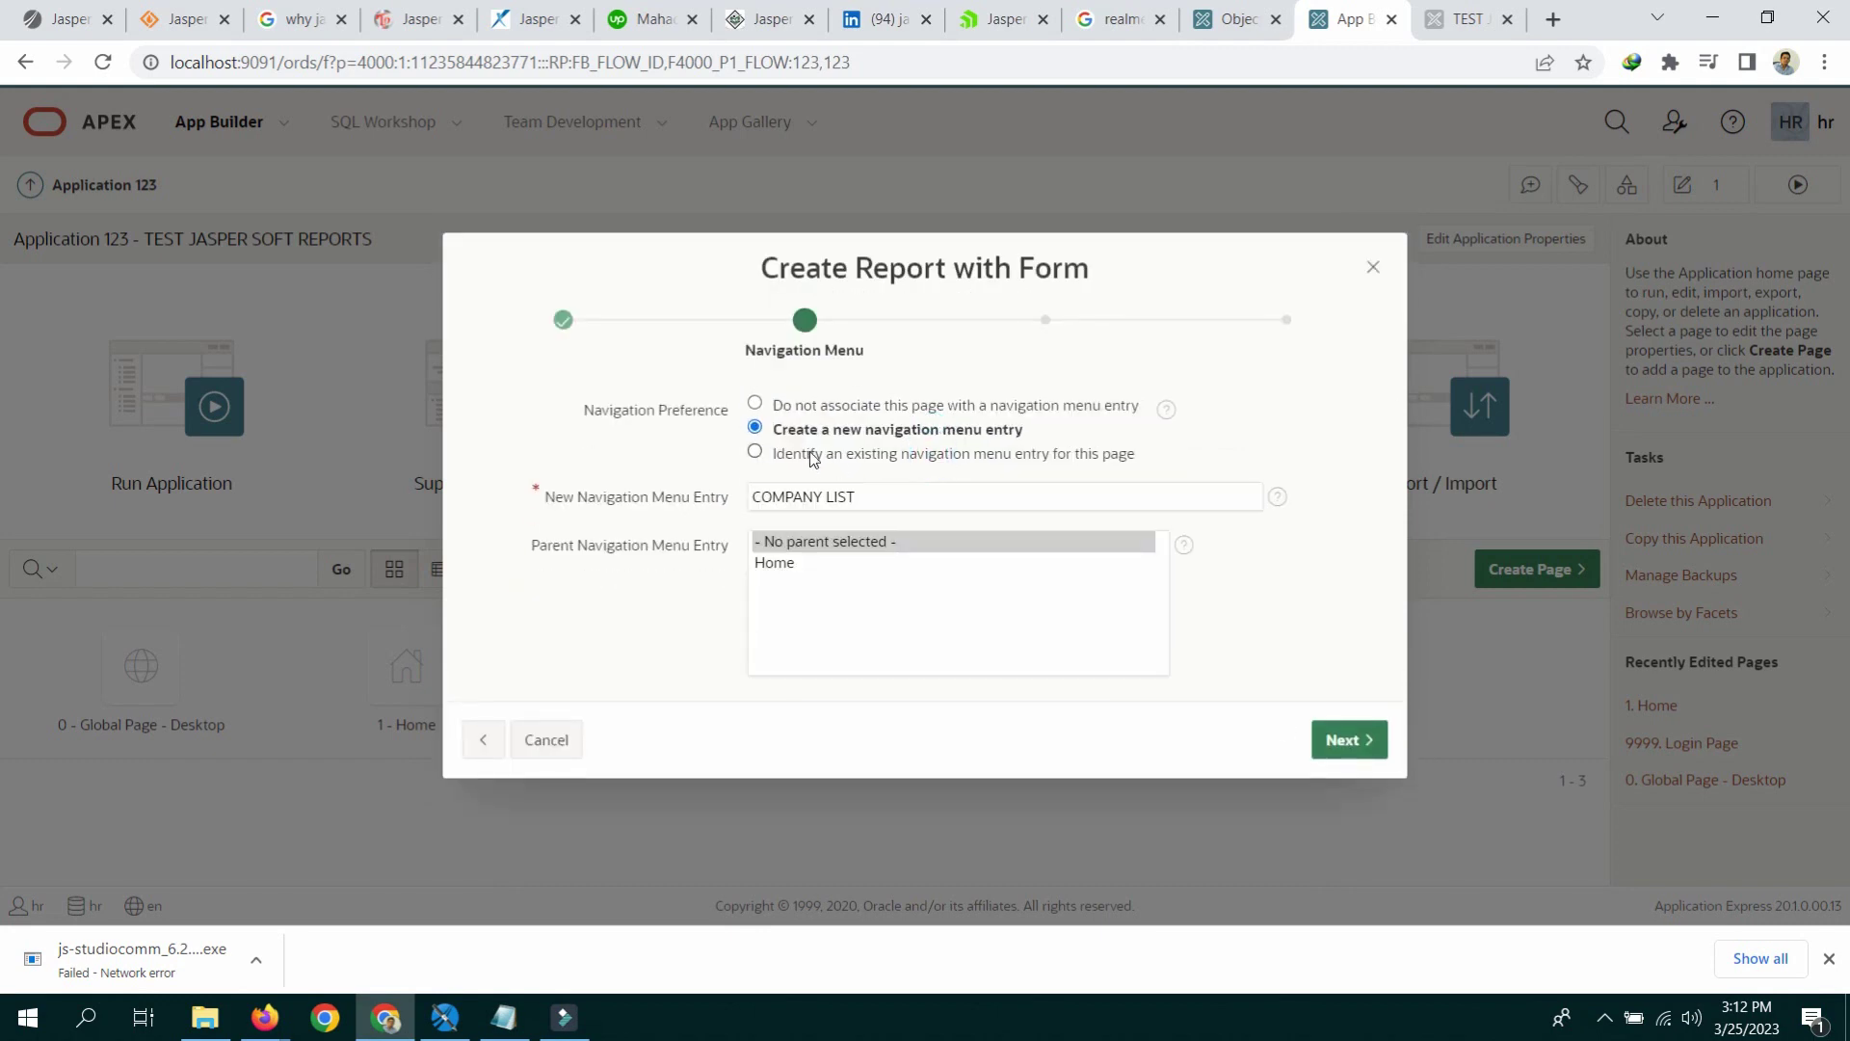
click(874, 488)
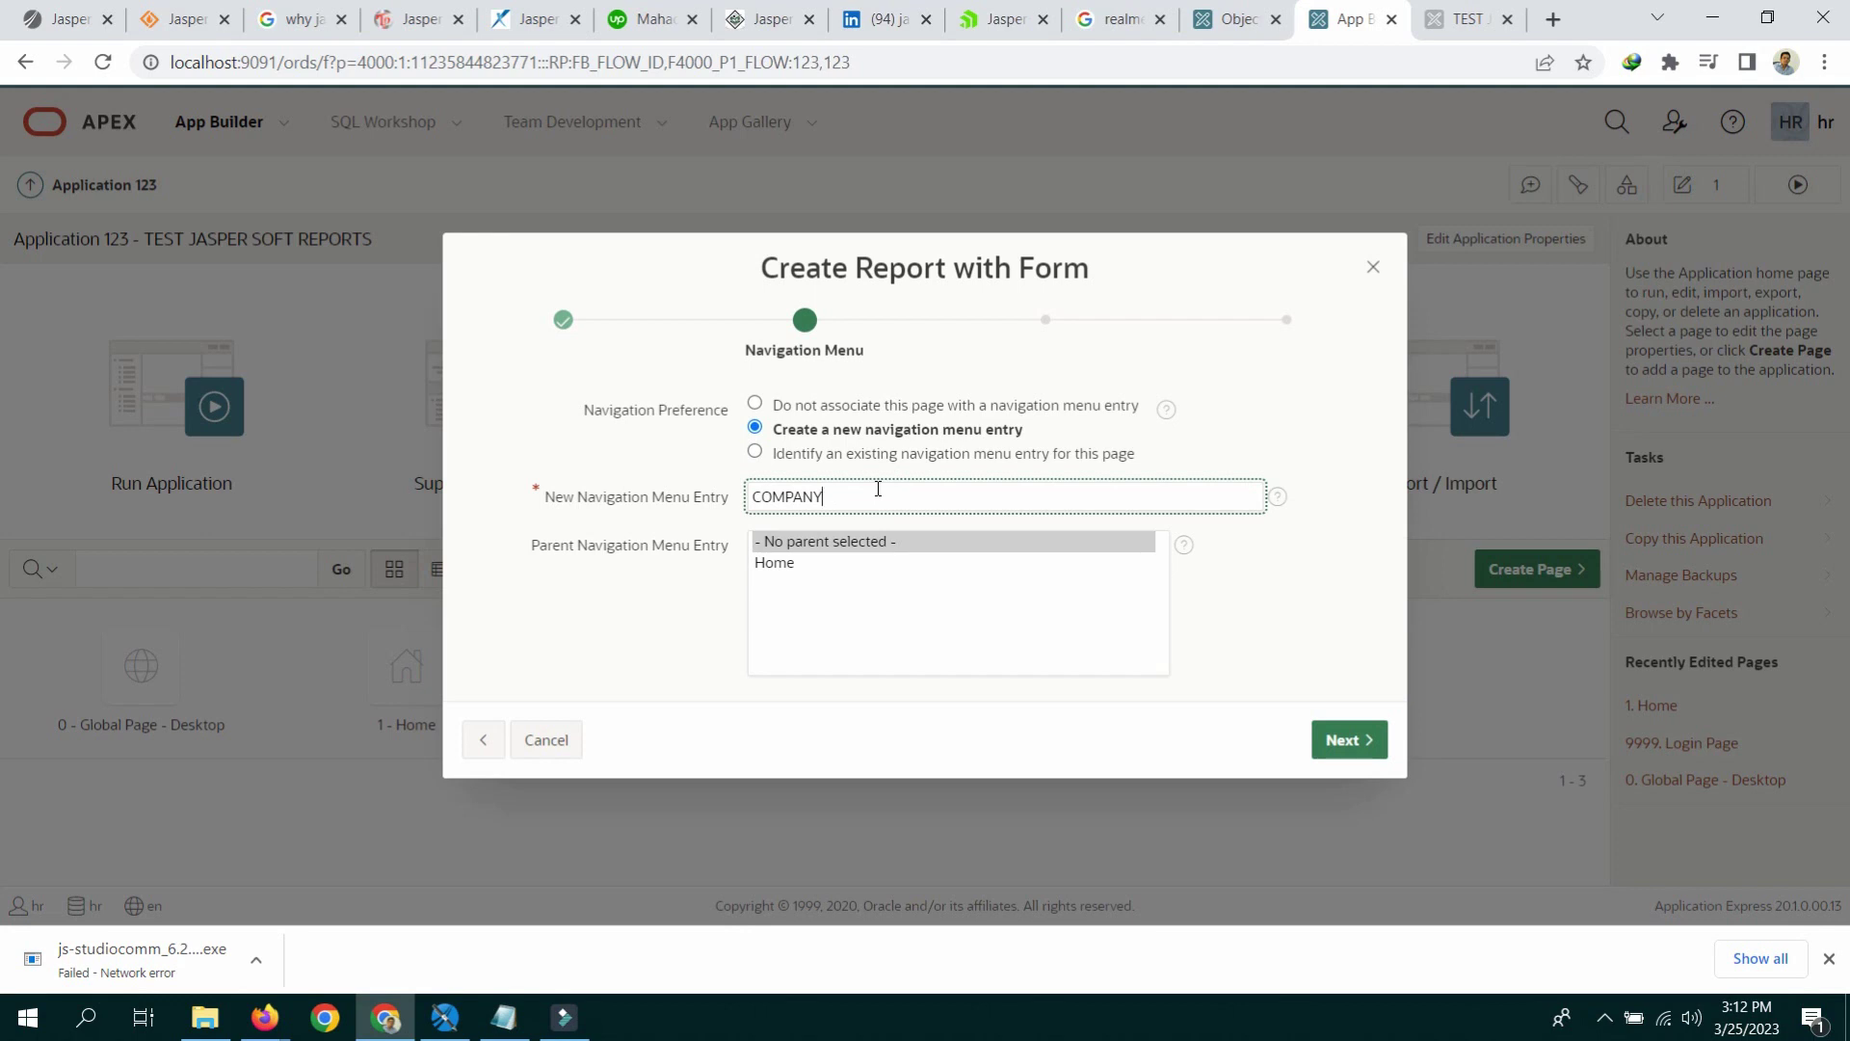
click(1348, 742)
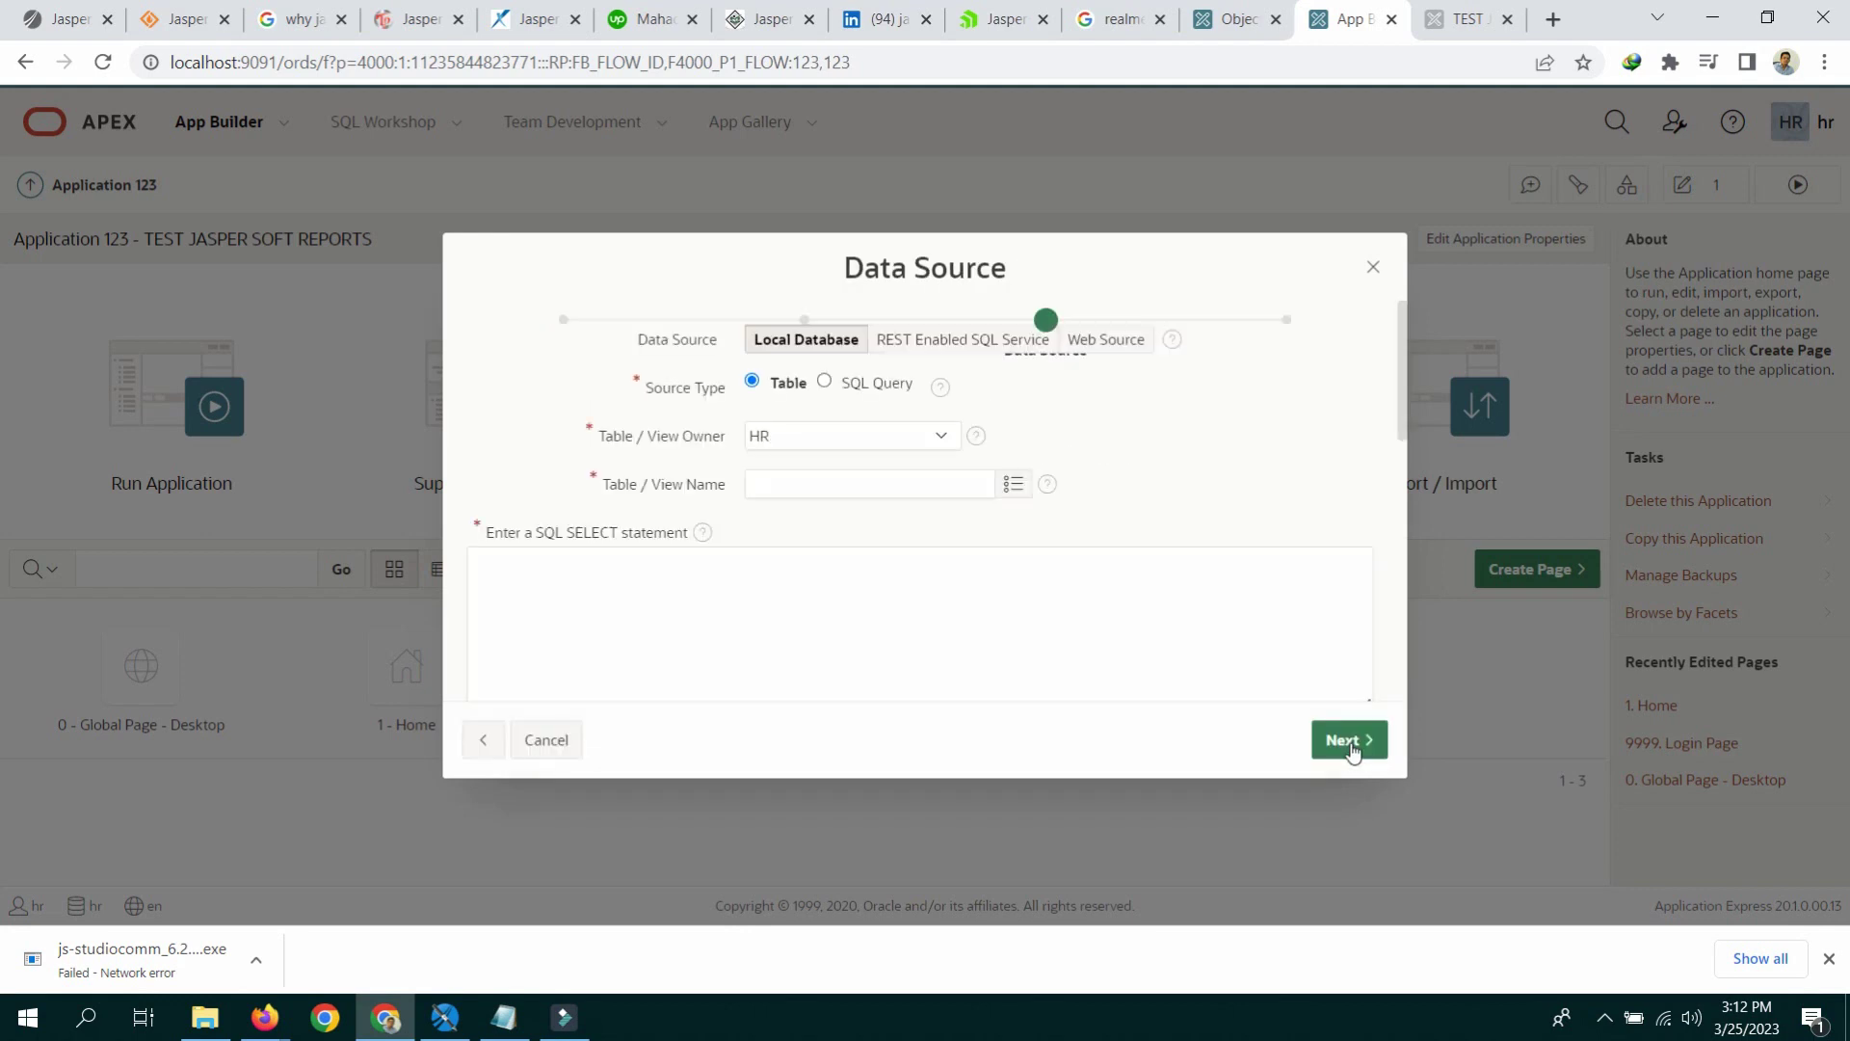
Step: Base the pages on the COMPANY table with ID as primary key and create them
click(1015, 497)
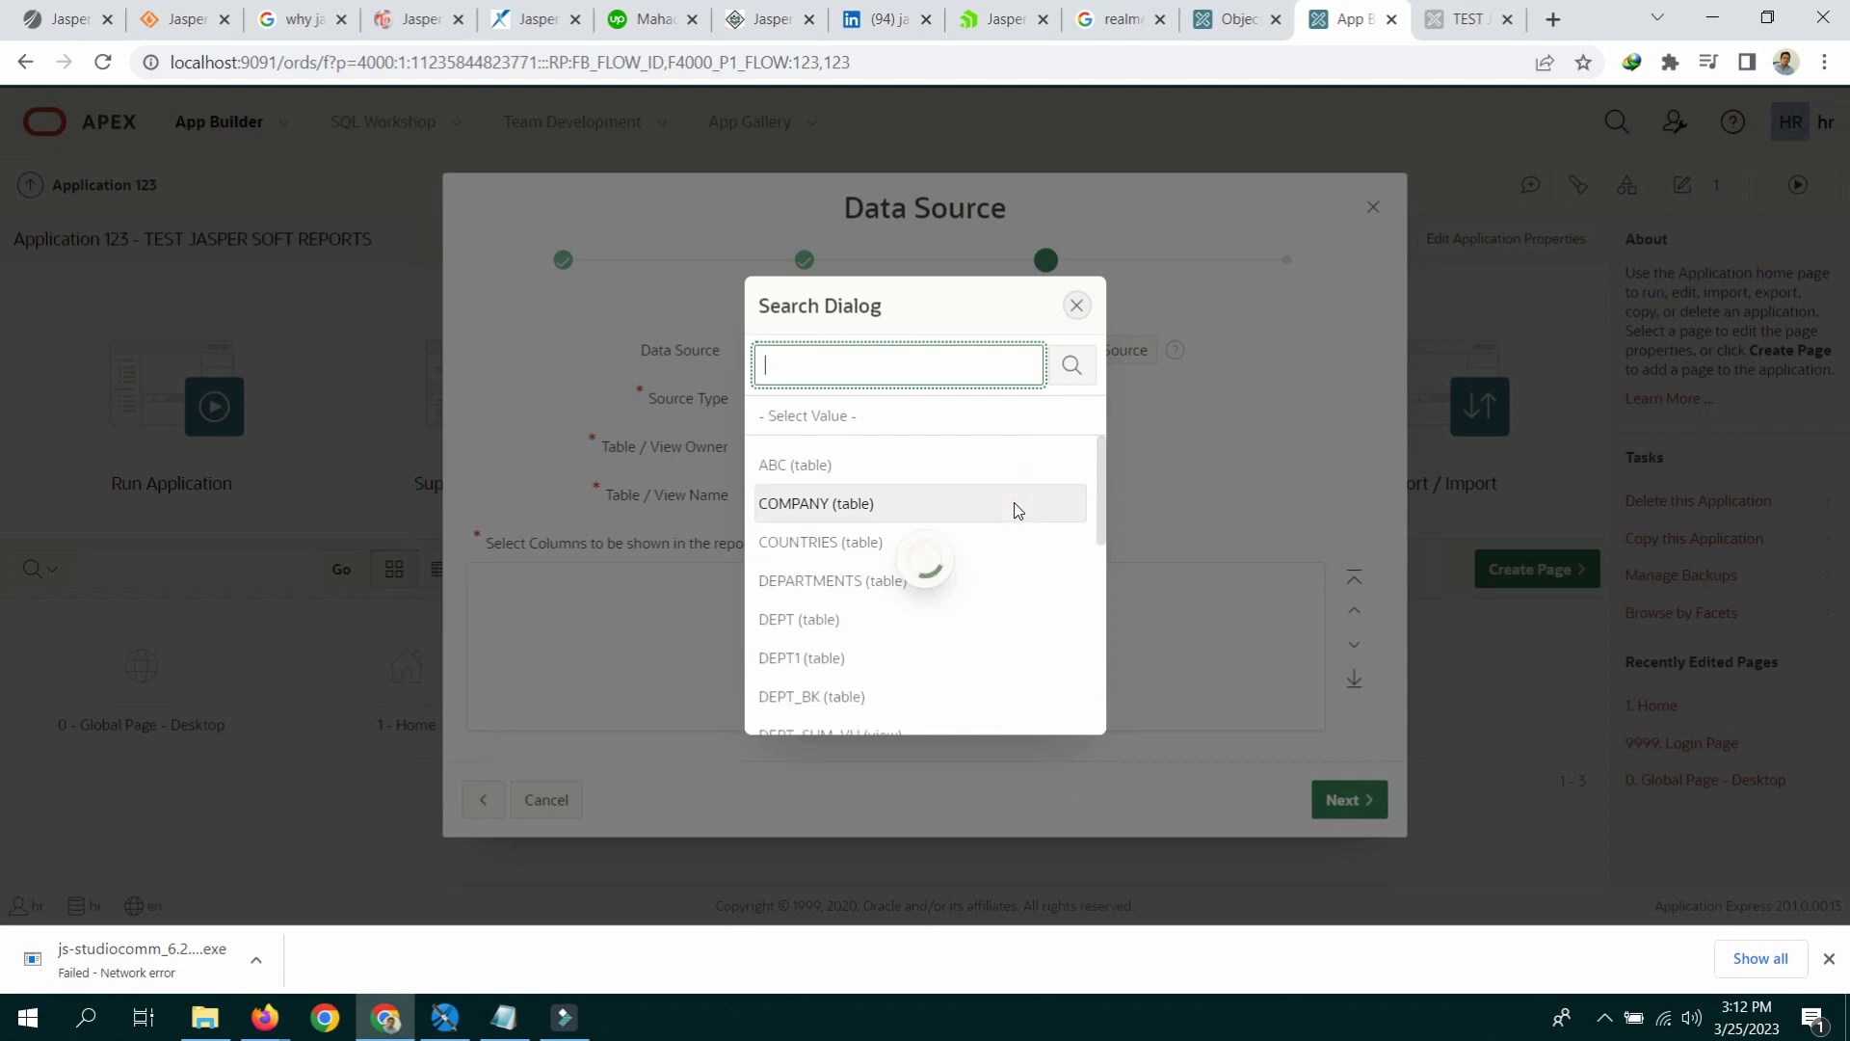
click(817, 504)
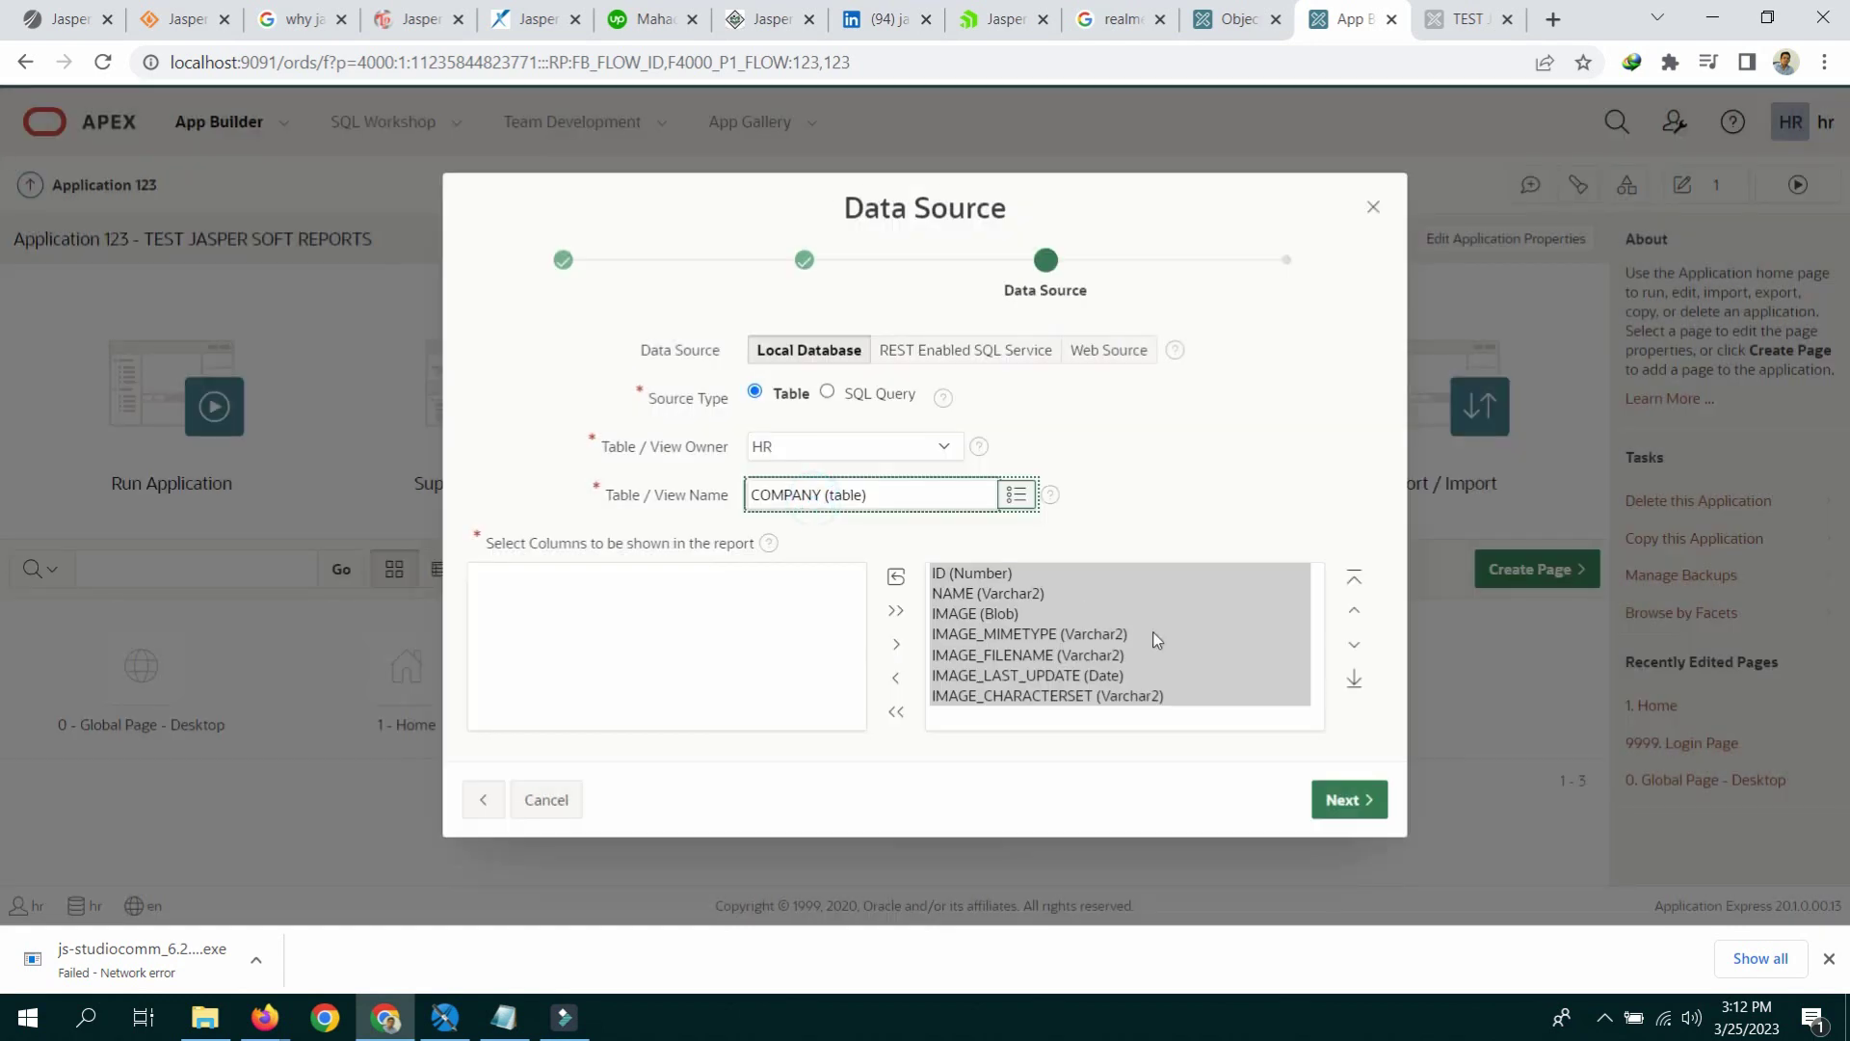
click(1347, 799)
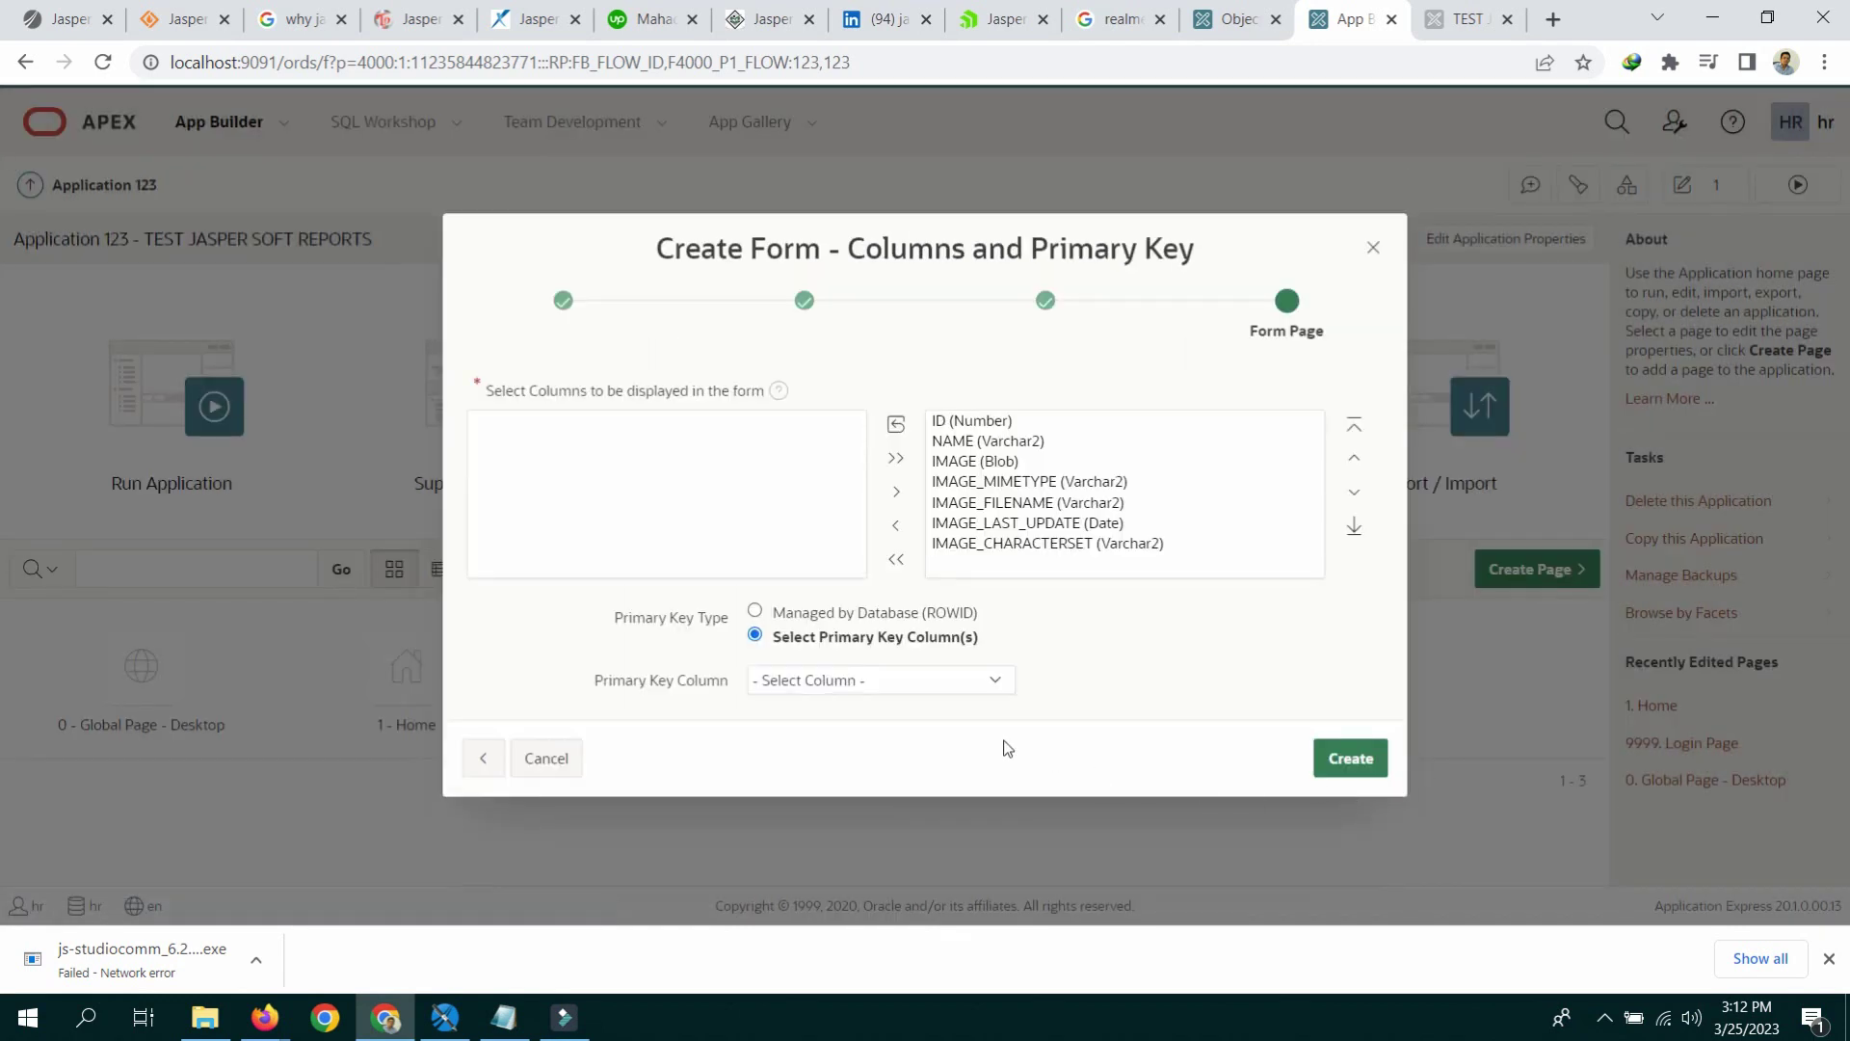
click(932, 681)
click(846, 720)
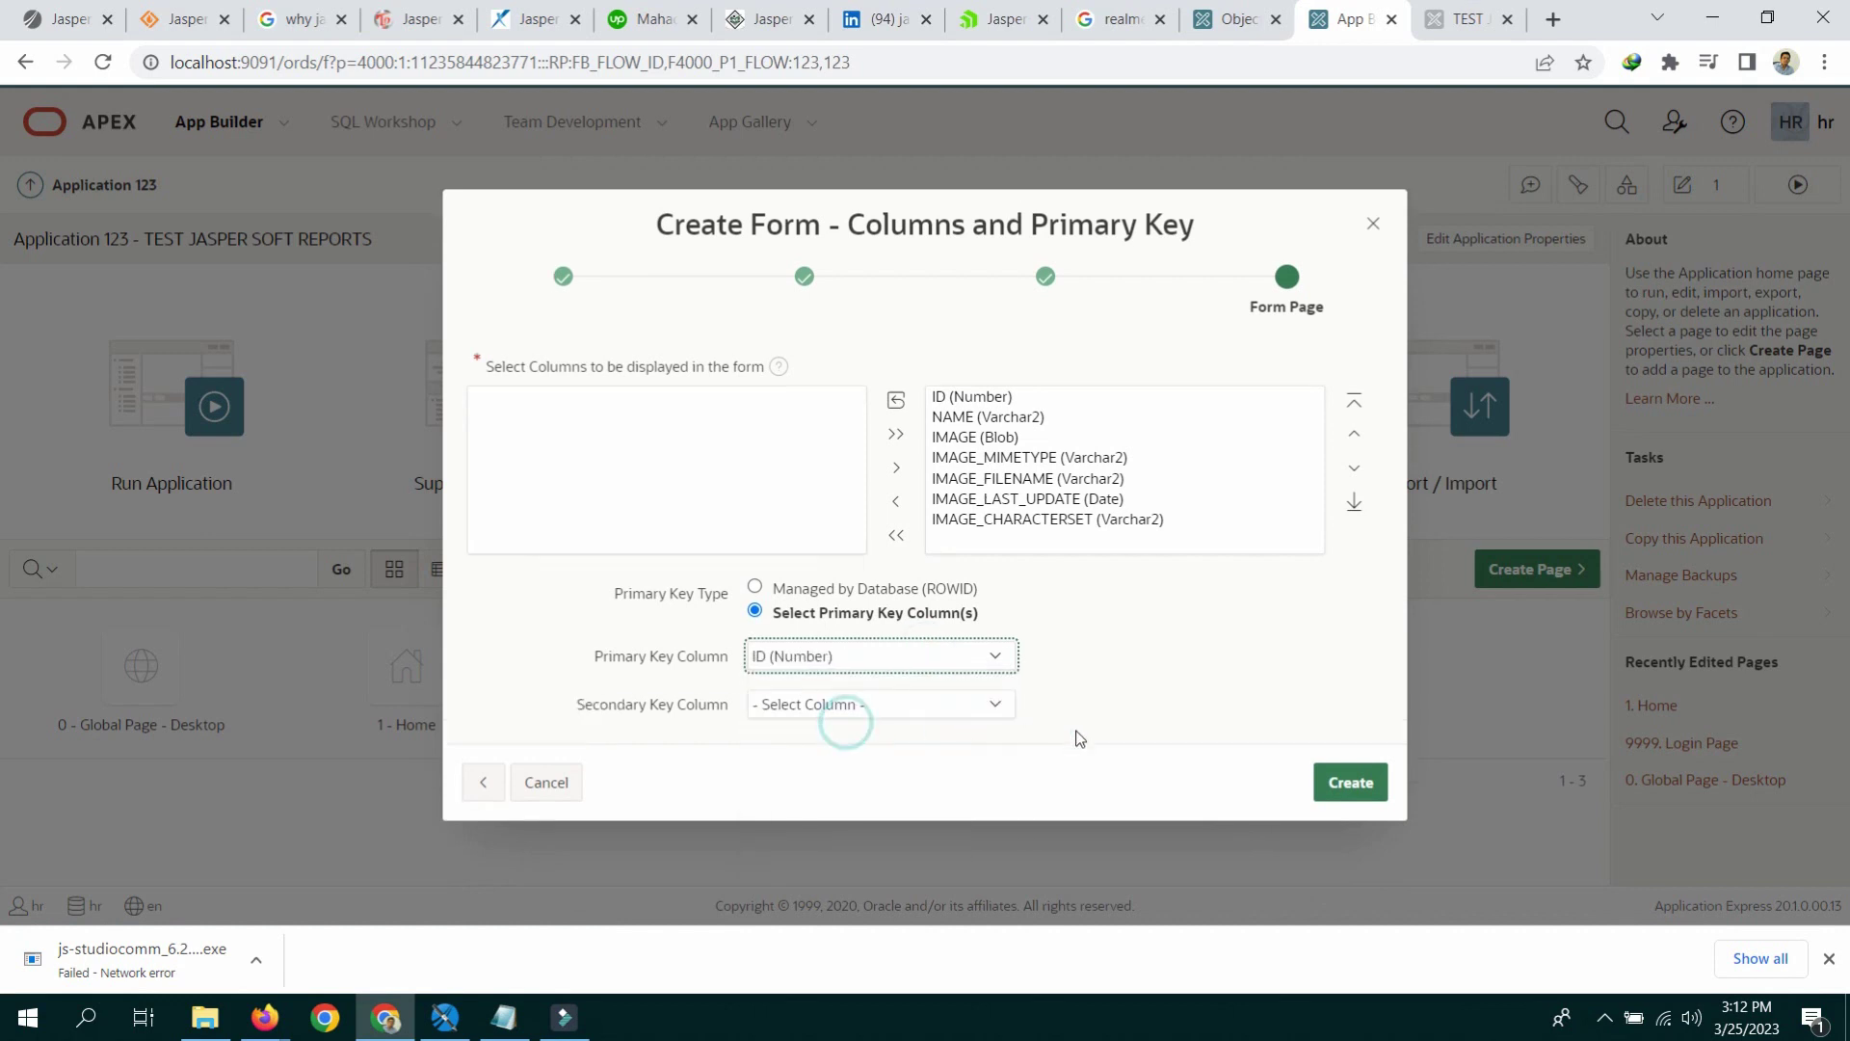
click(1330, 792)
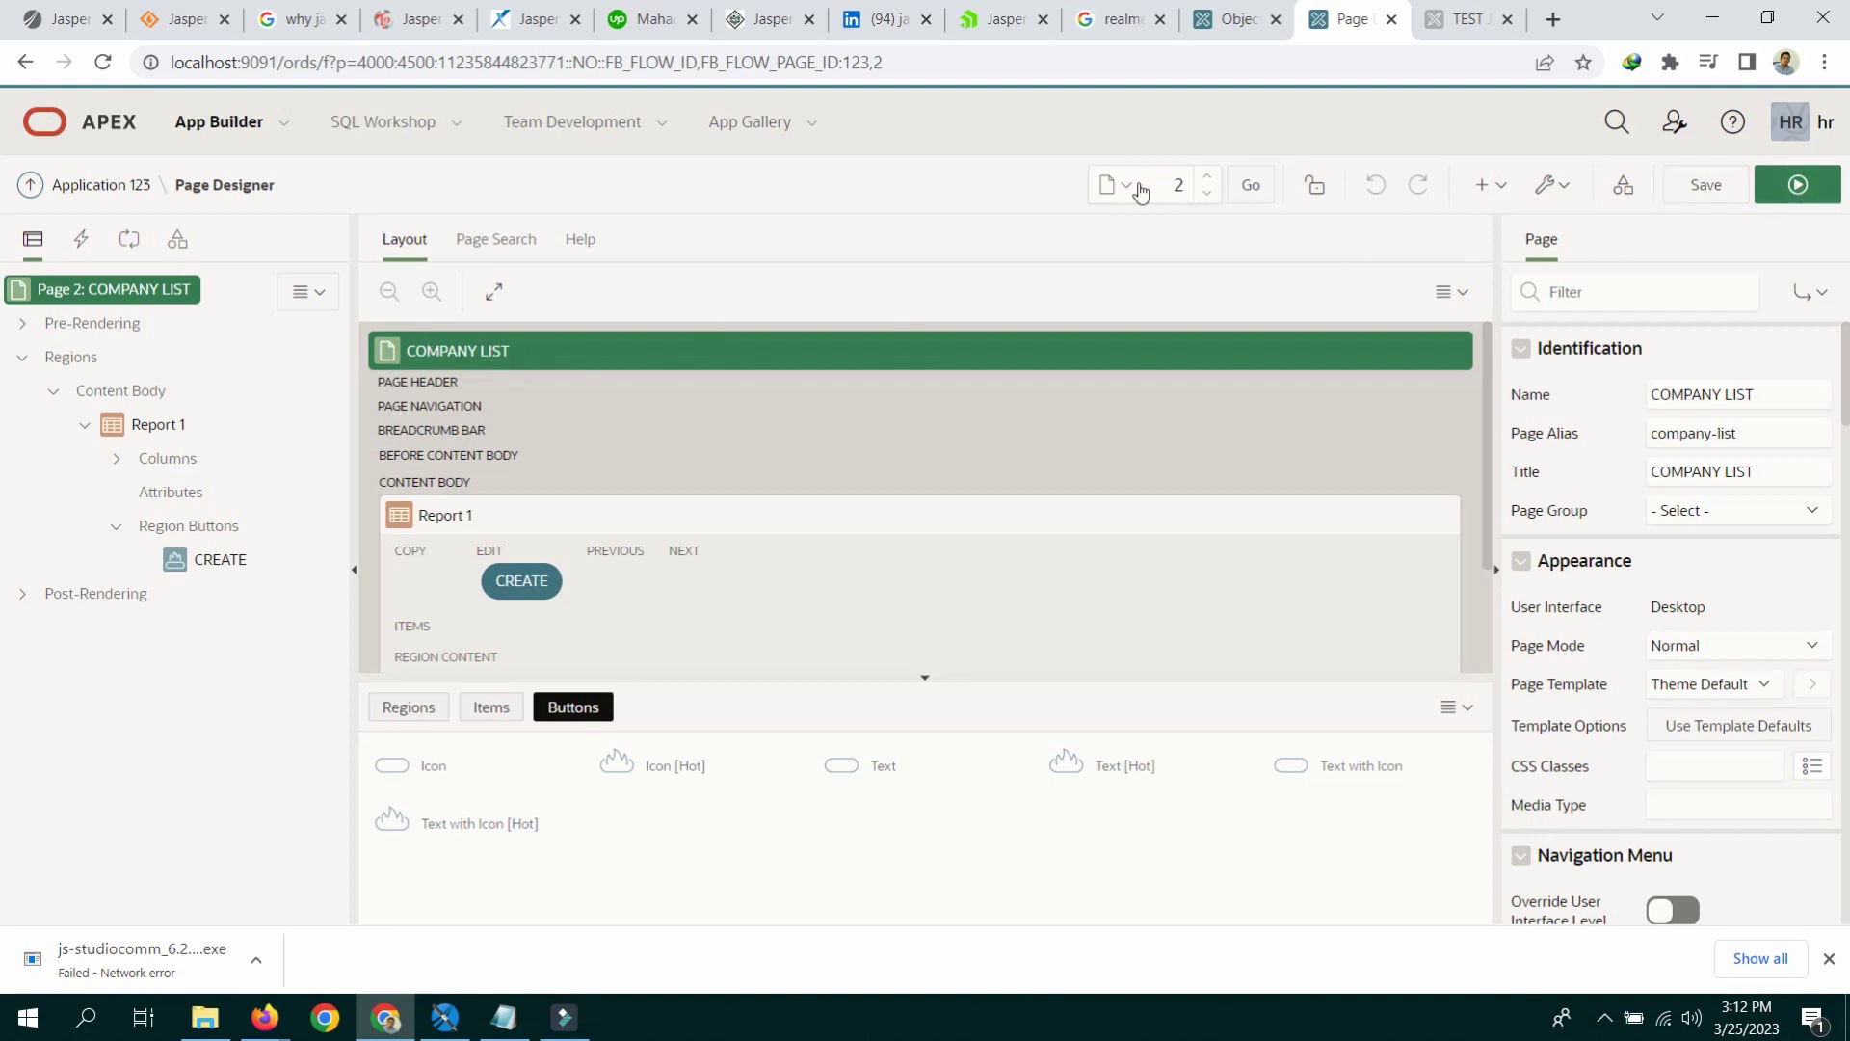
Step: Run COMPANY LIST, open the blank company entry form, then edit Page 3 COMPANY ENTRY
click(1798, 184)
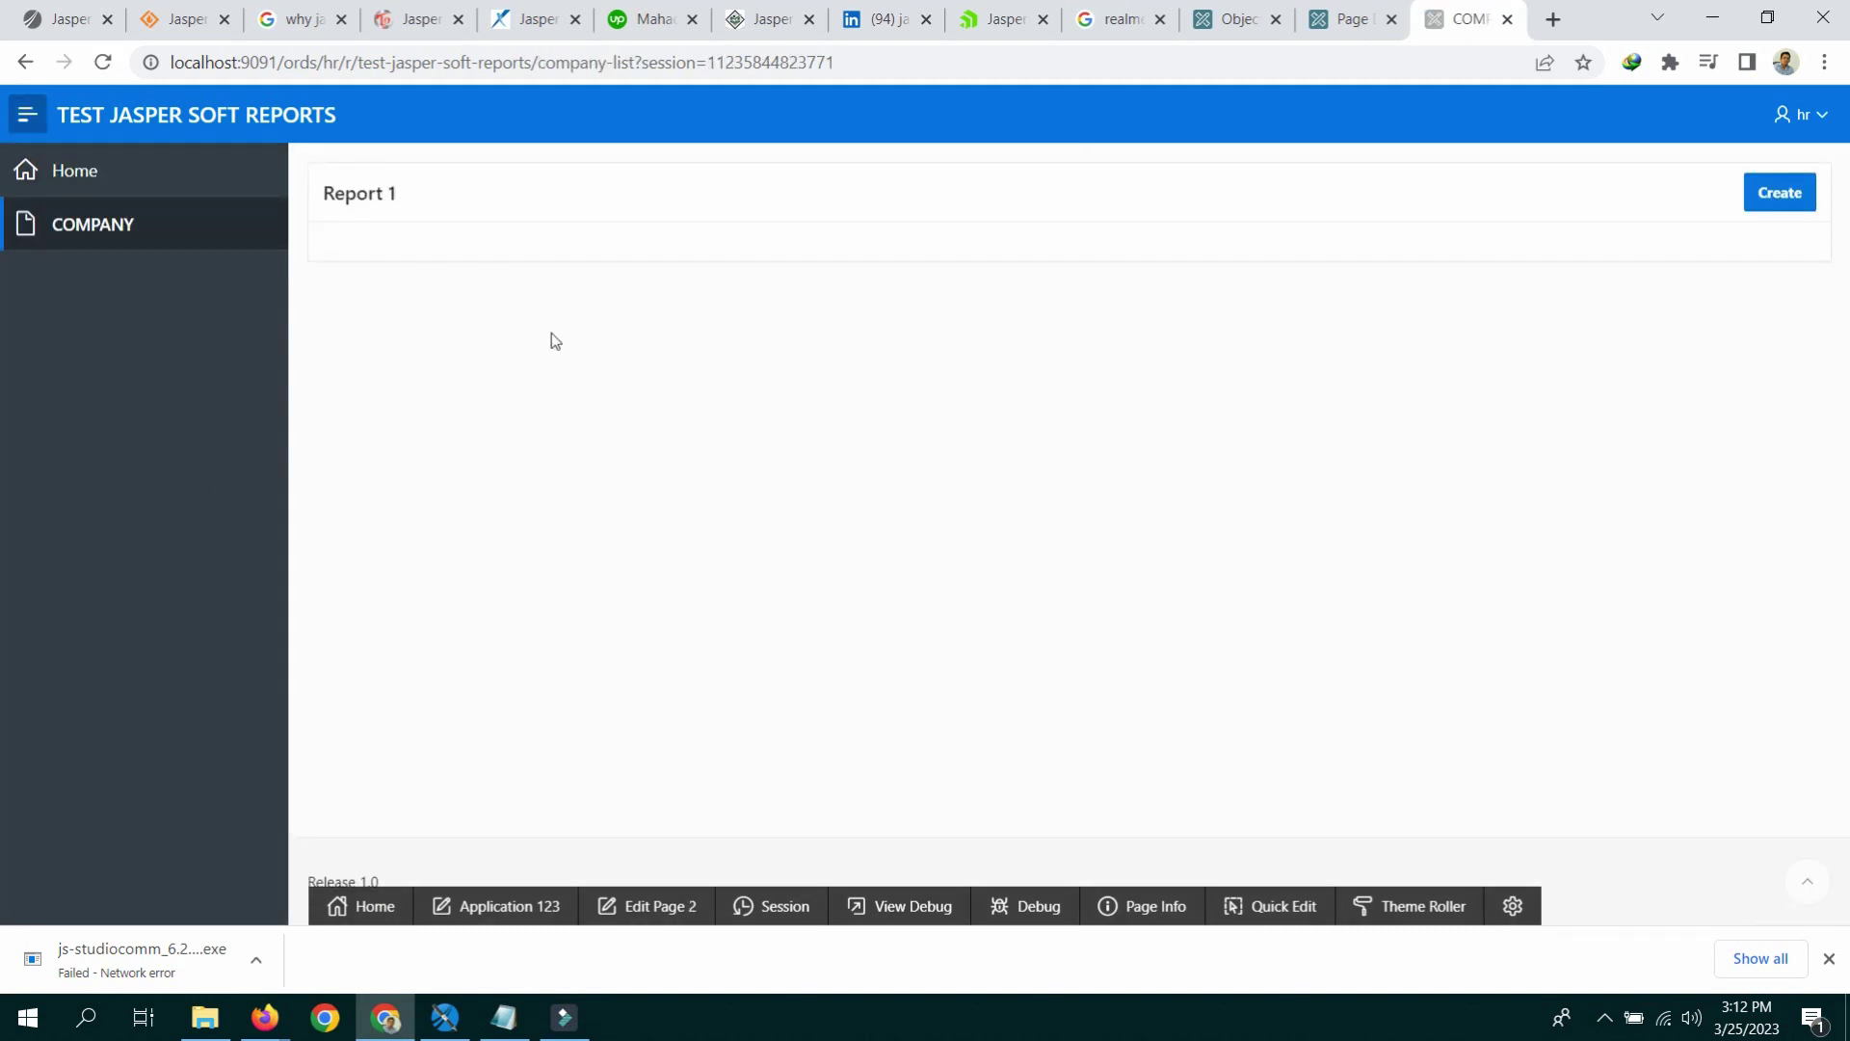
click(1756, 194)
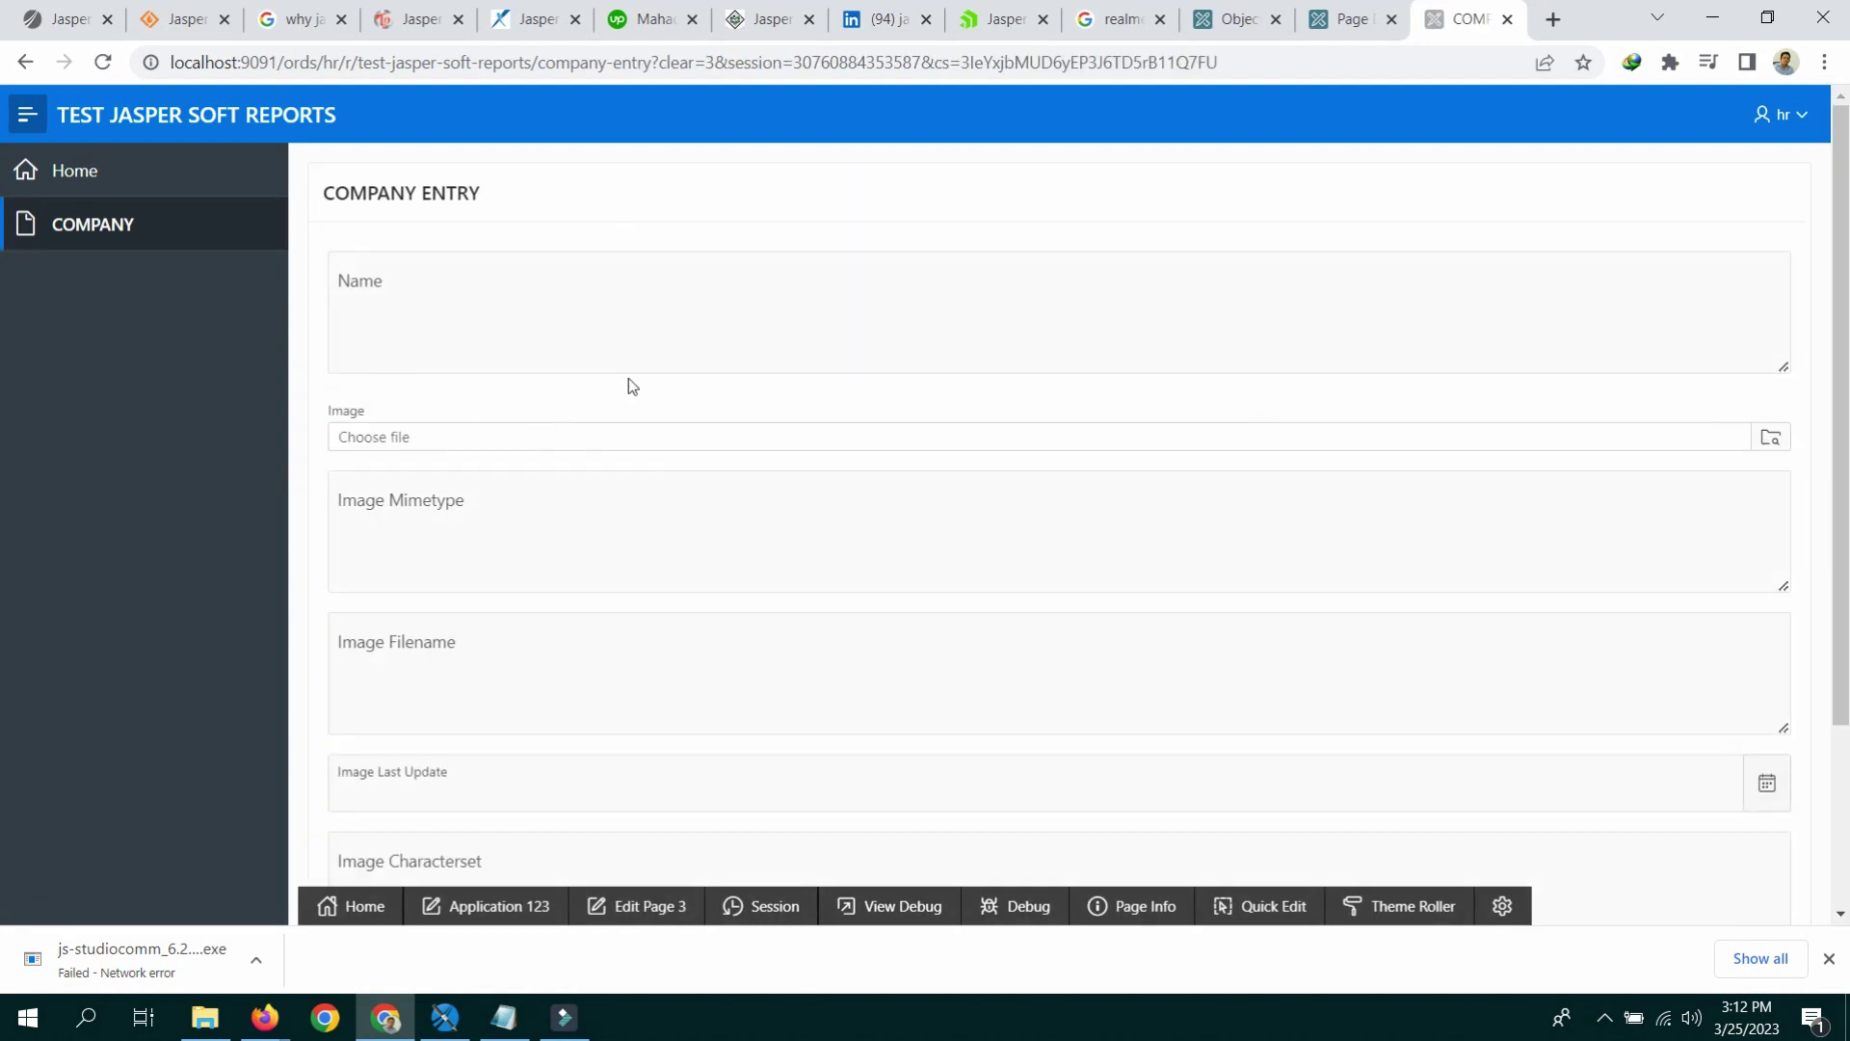
scroll(627, 385, down, 3)
scroll(627, 377, up, 3)
click(663, 908)
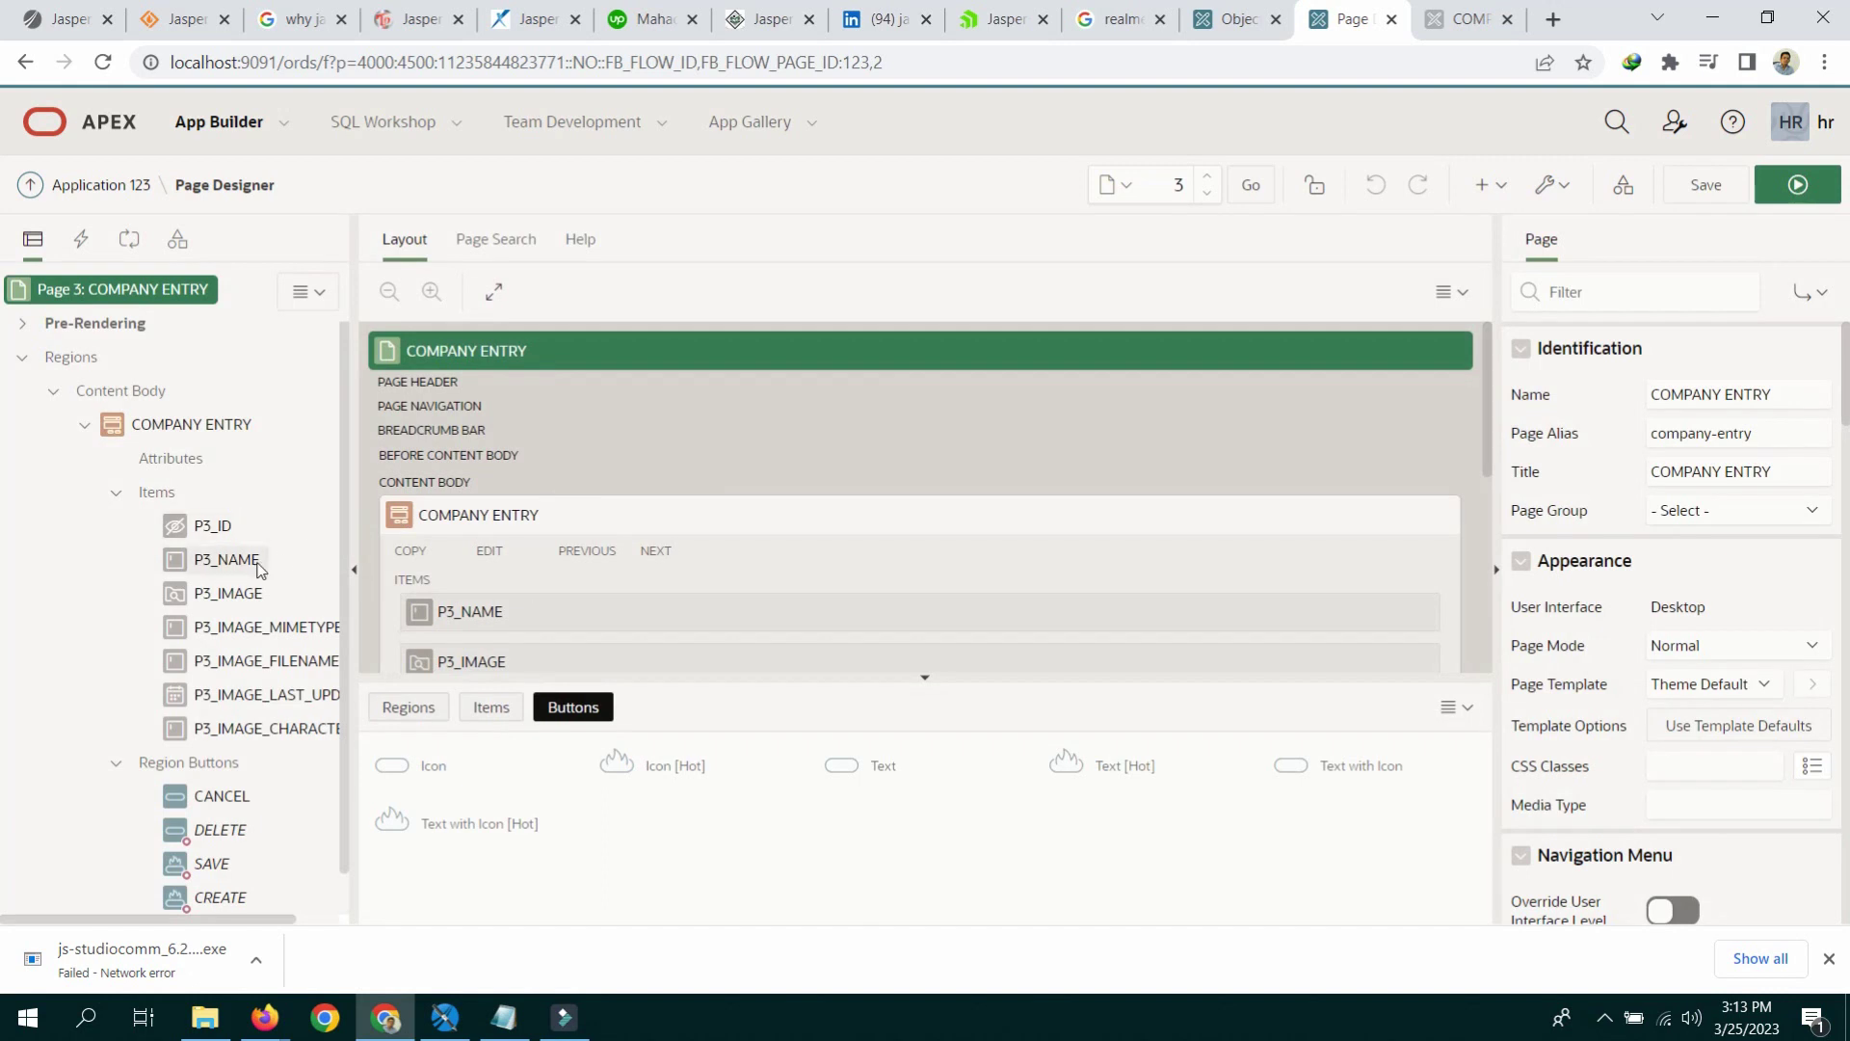
Step: Set the P3_IMAGE mimetype, filename, last update and character set items to Hidden and save
click(235, 597)
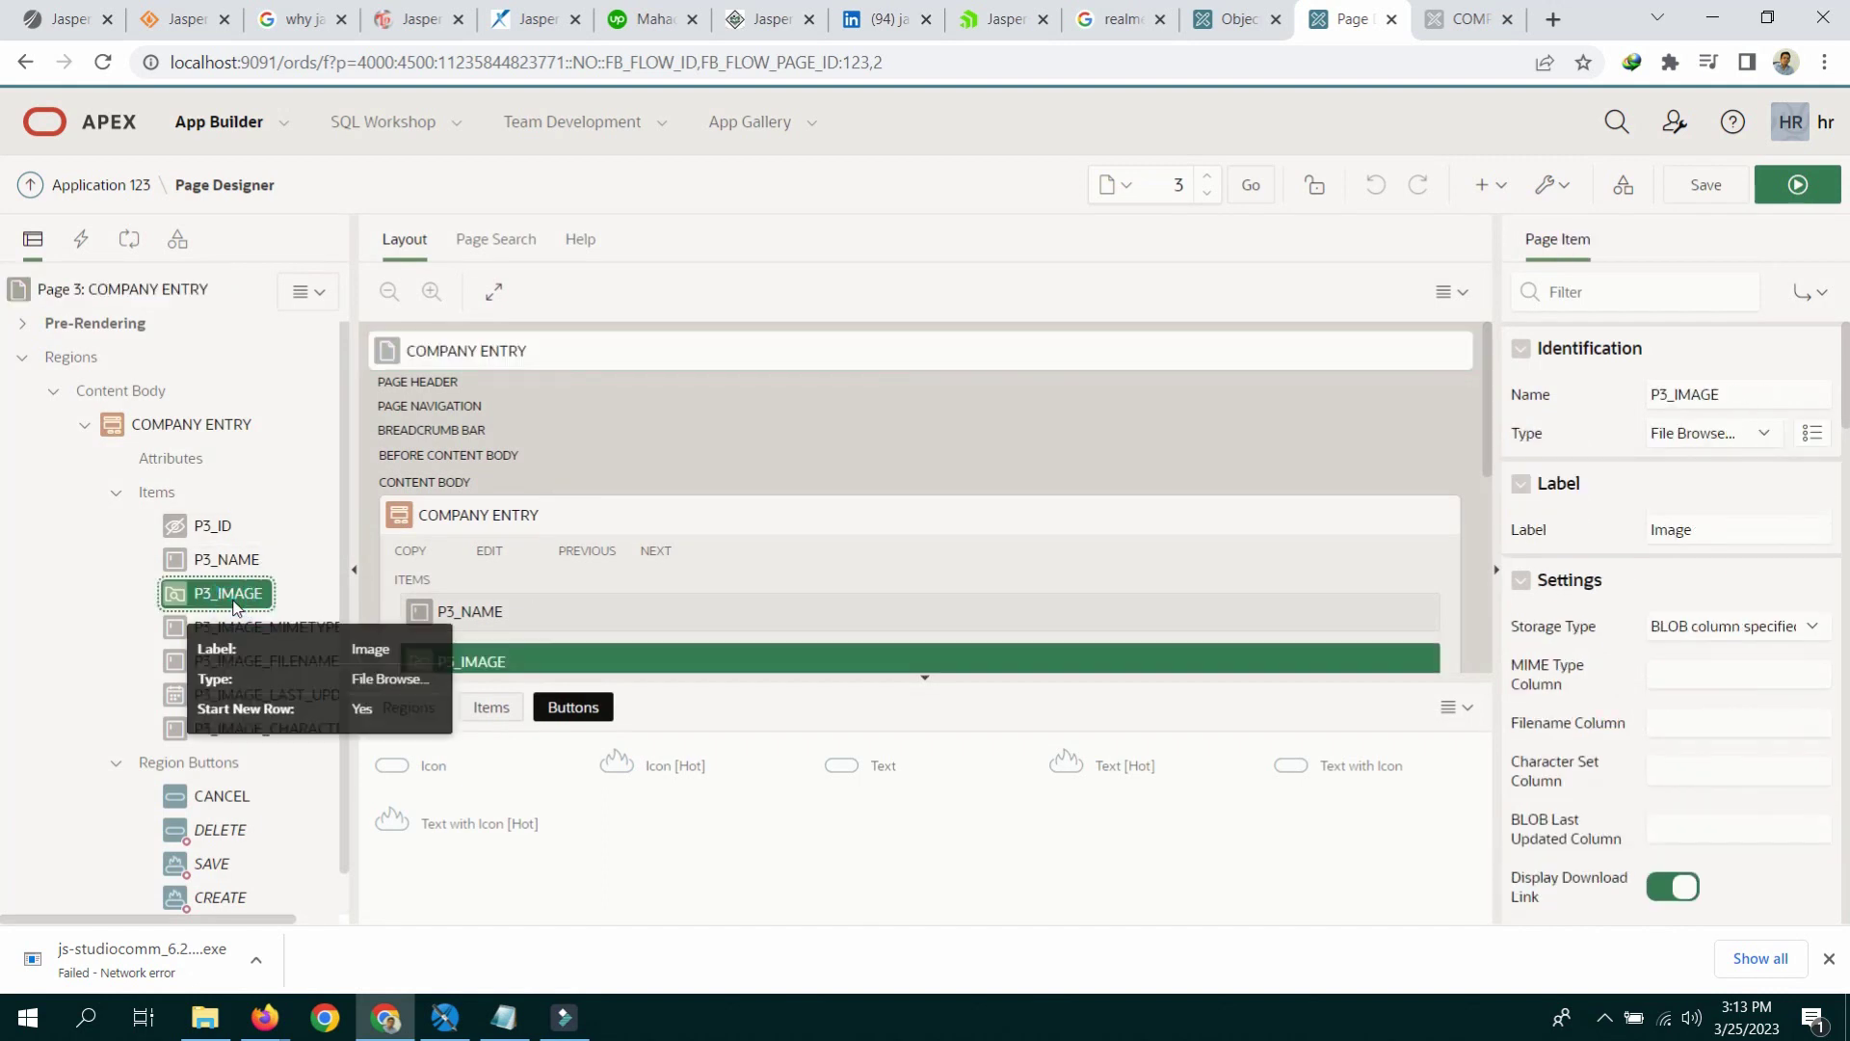
click(246, 631)
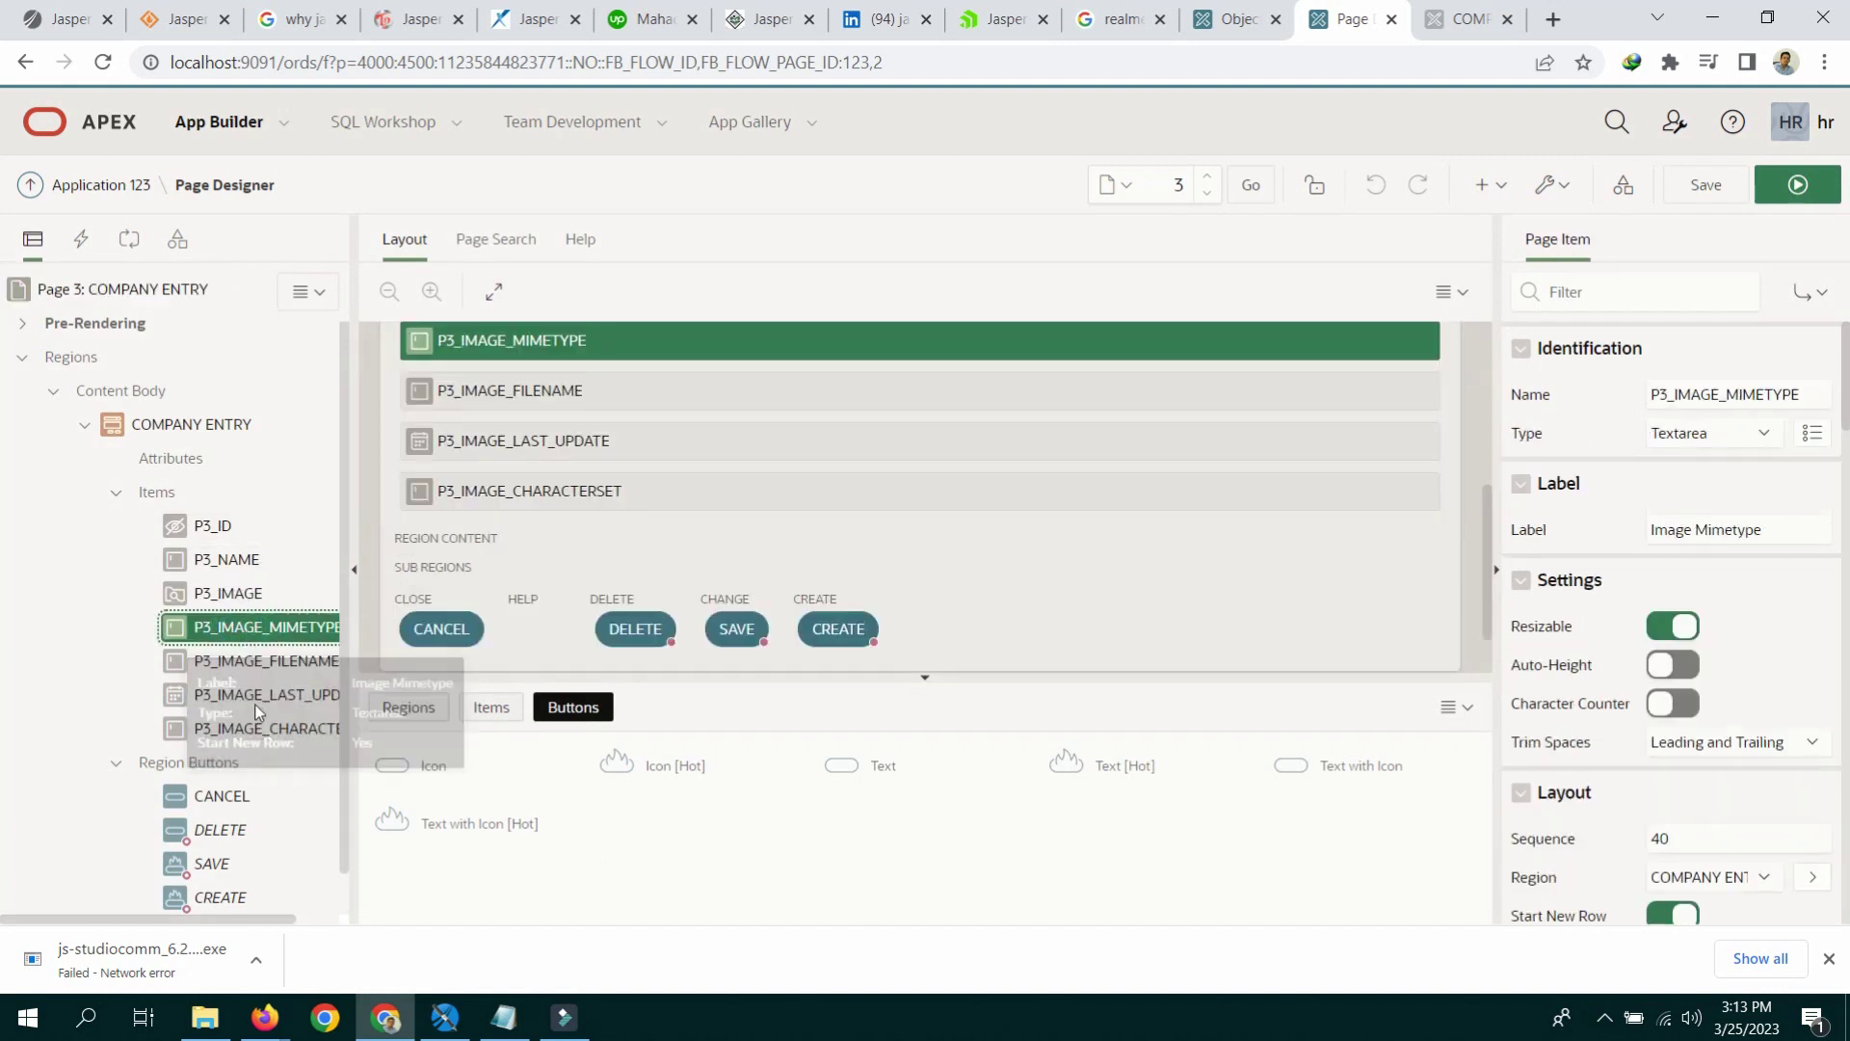
shift+click(255, 729)
click(1763, 394)
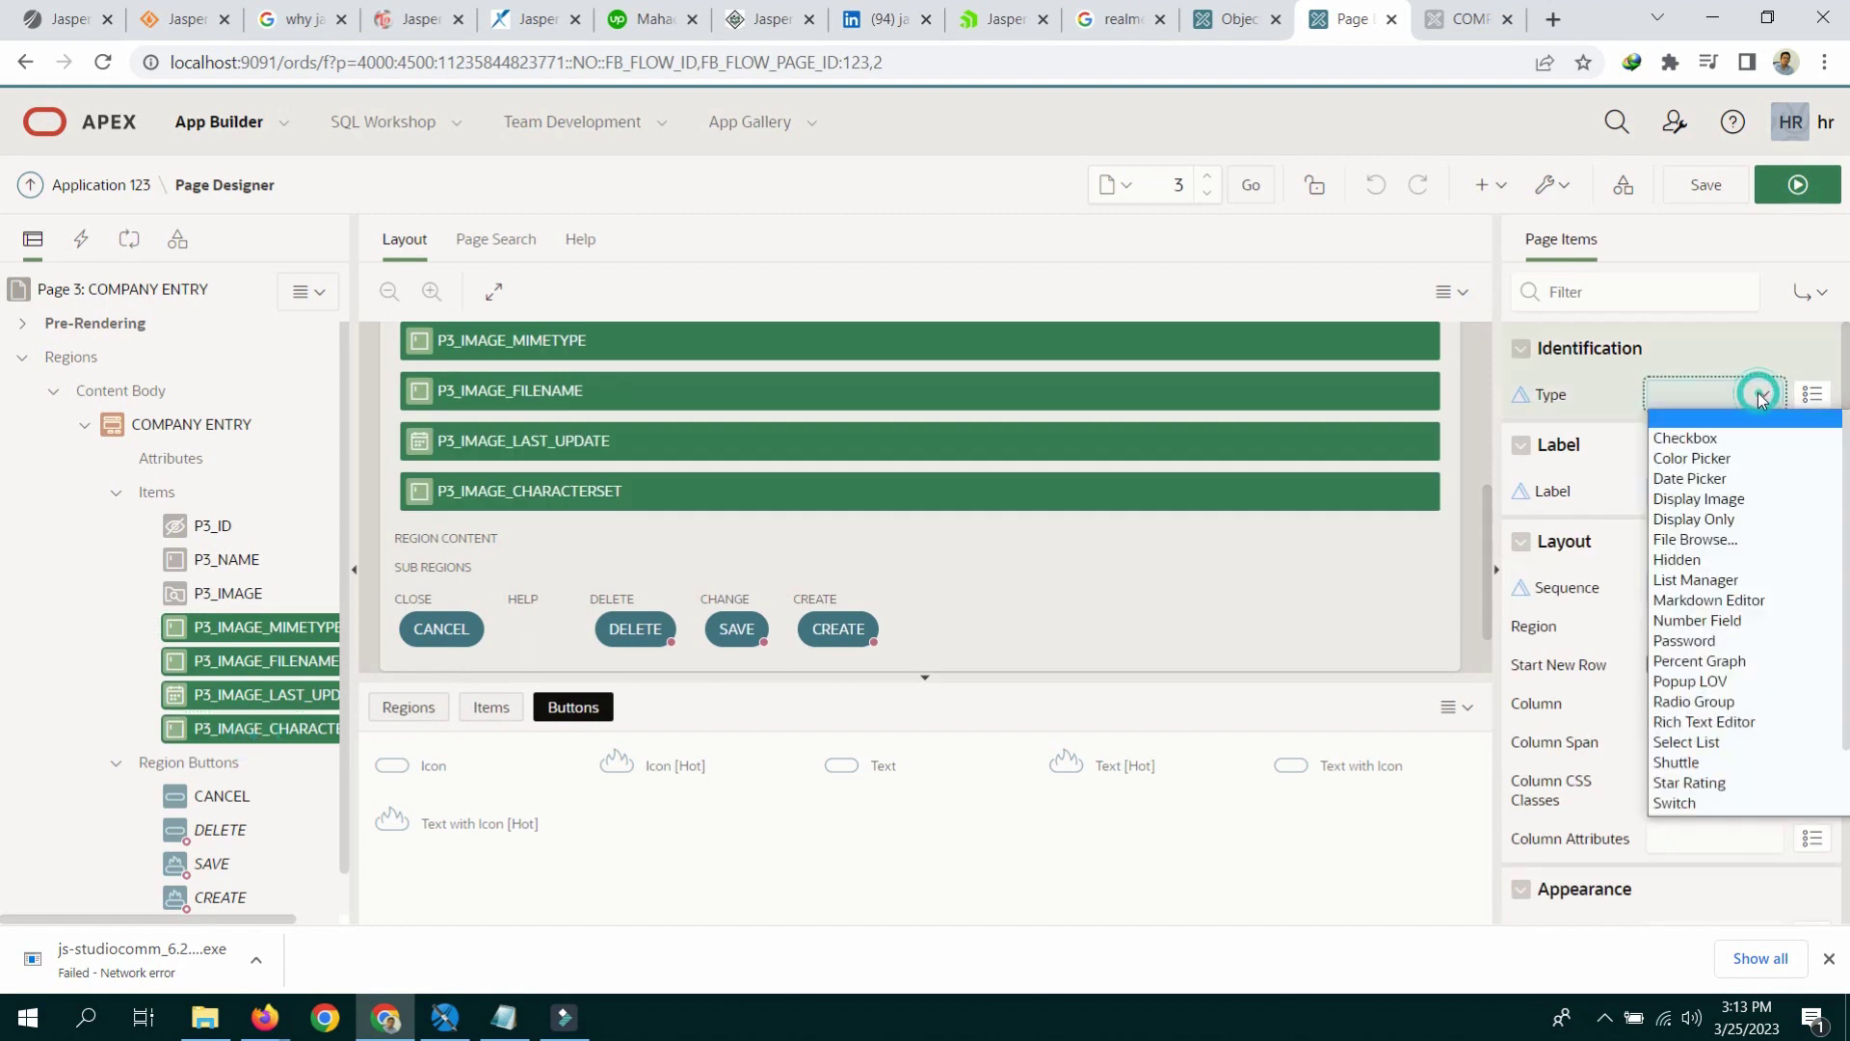
click(1697, 561)
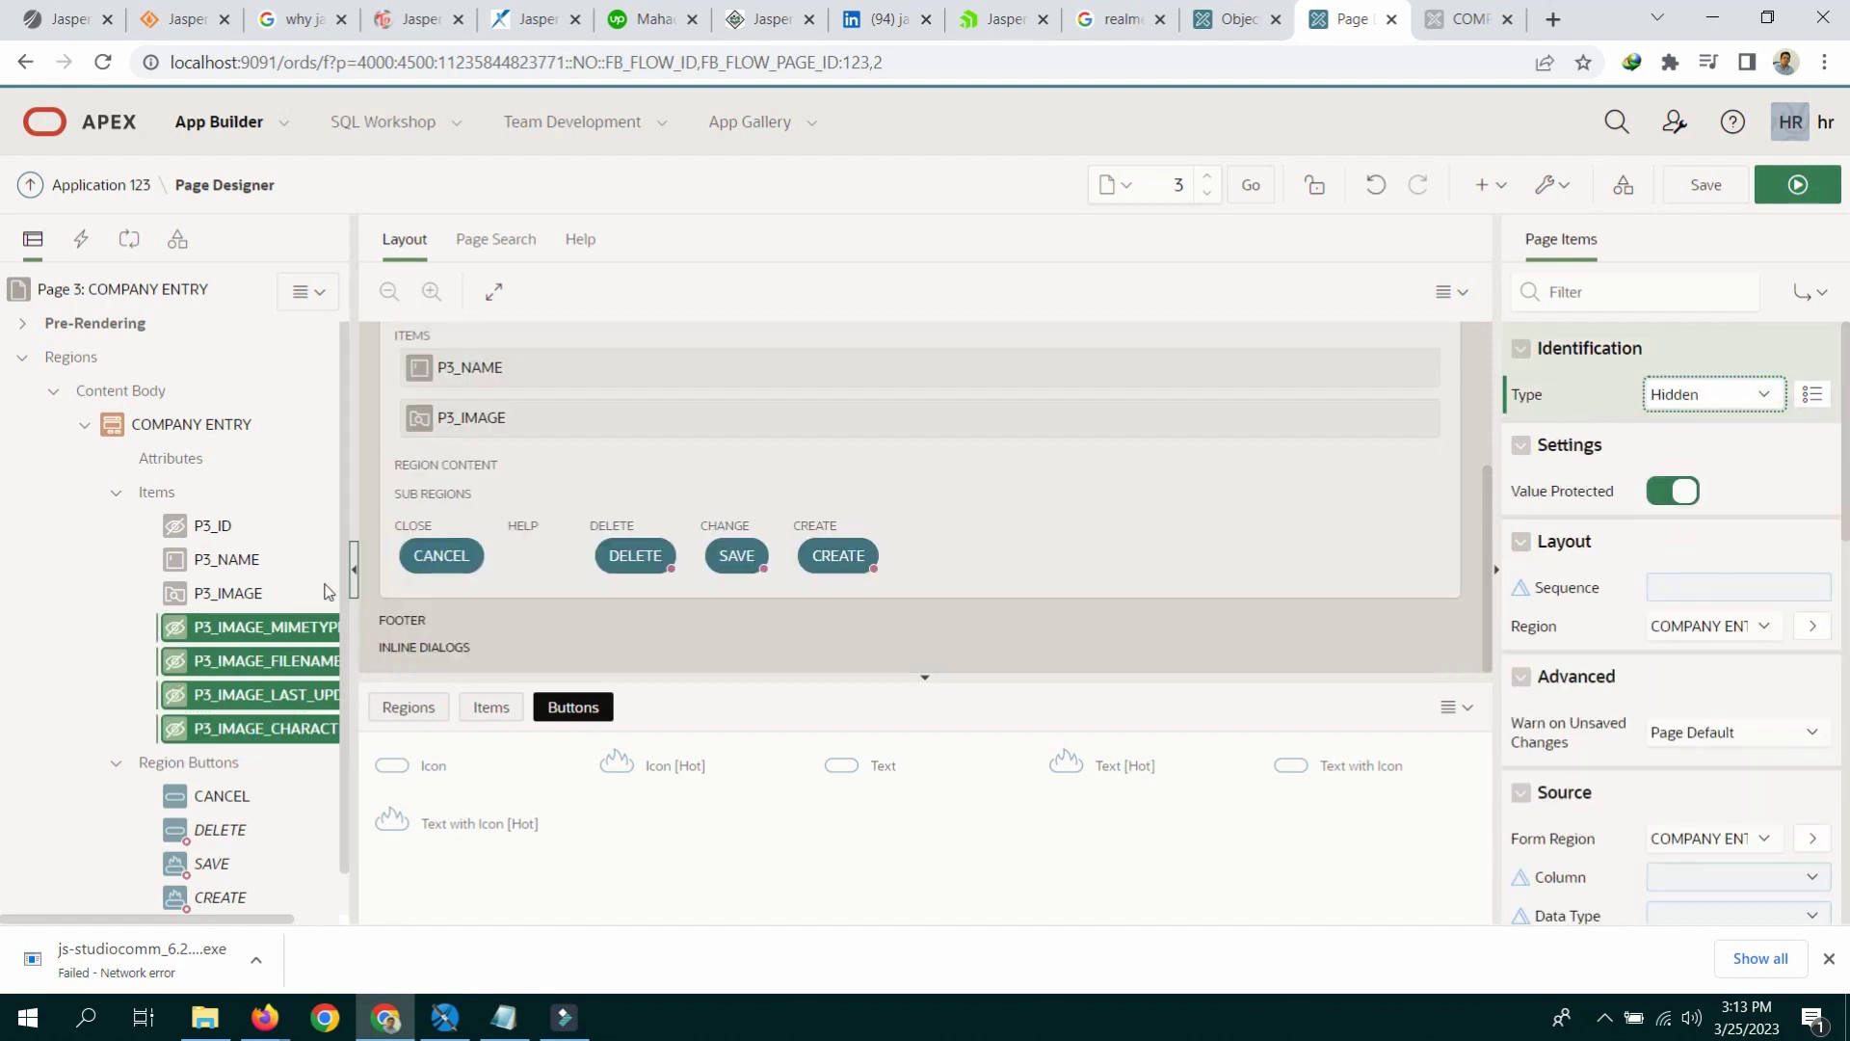
click(205, 591)
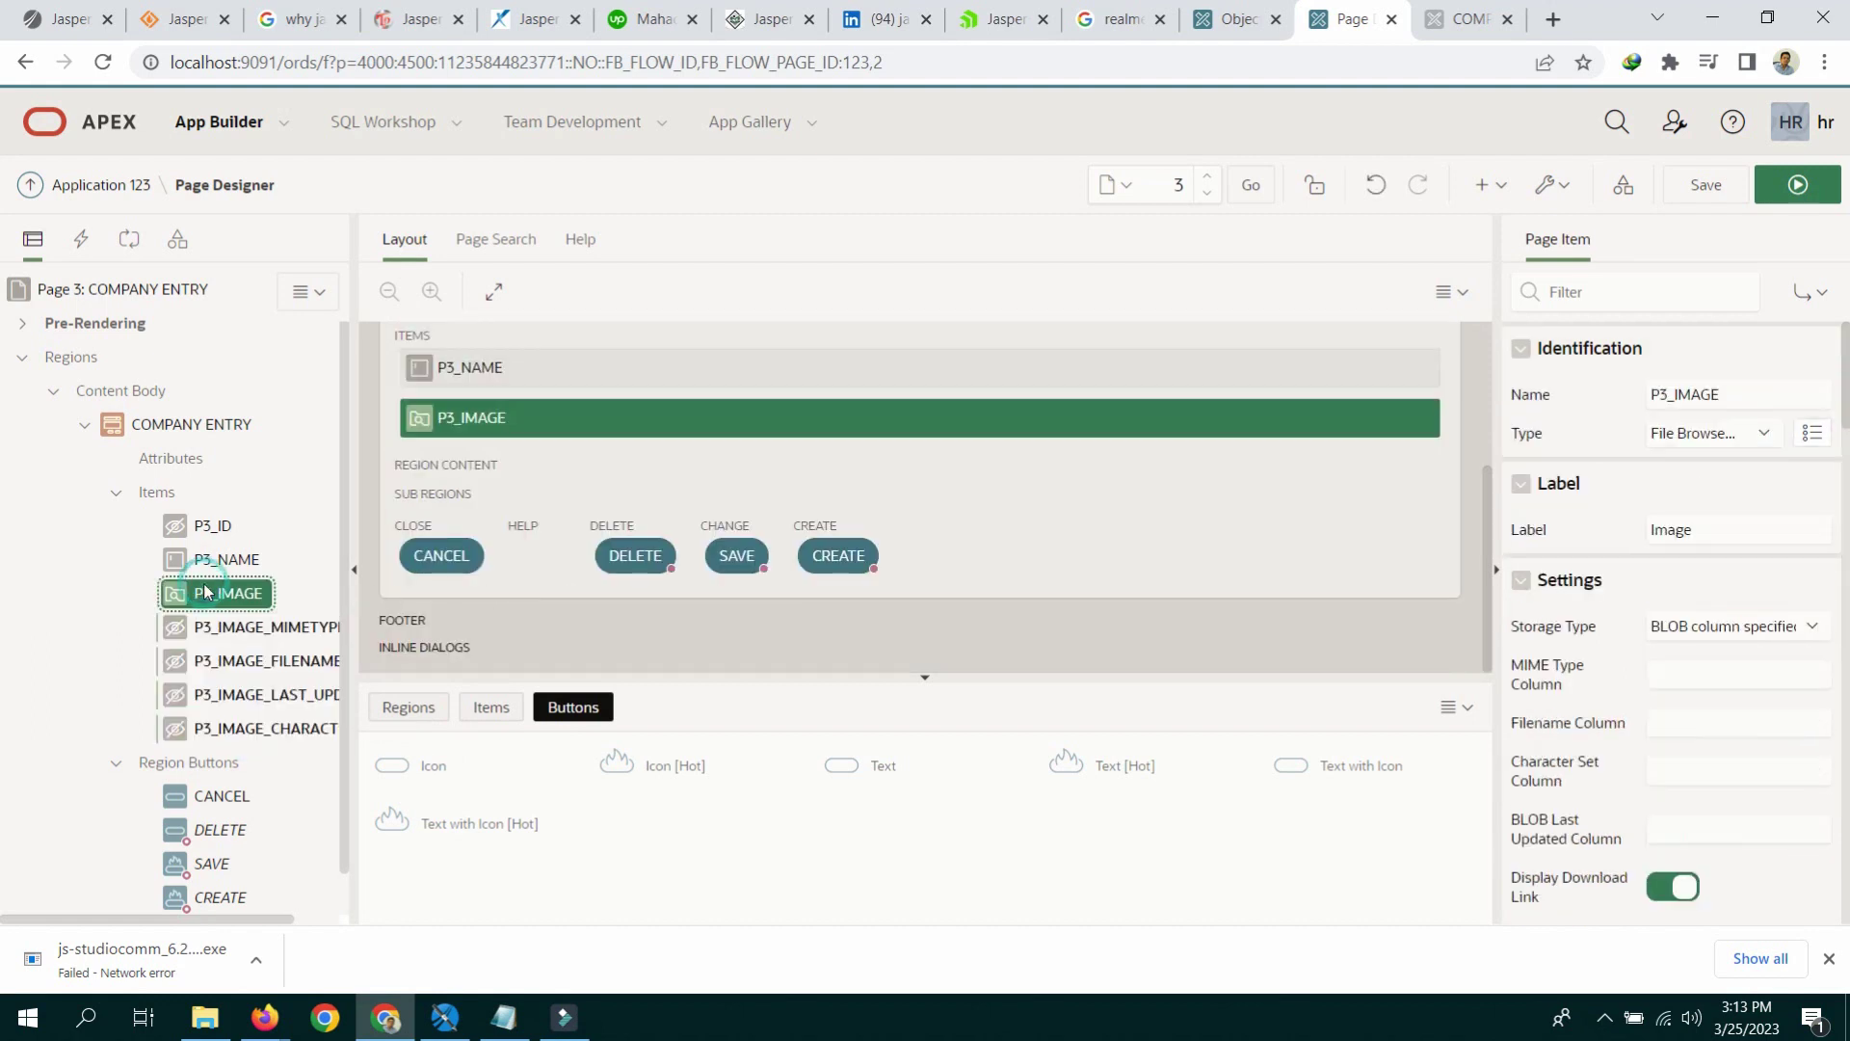
click(1707, 184)
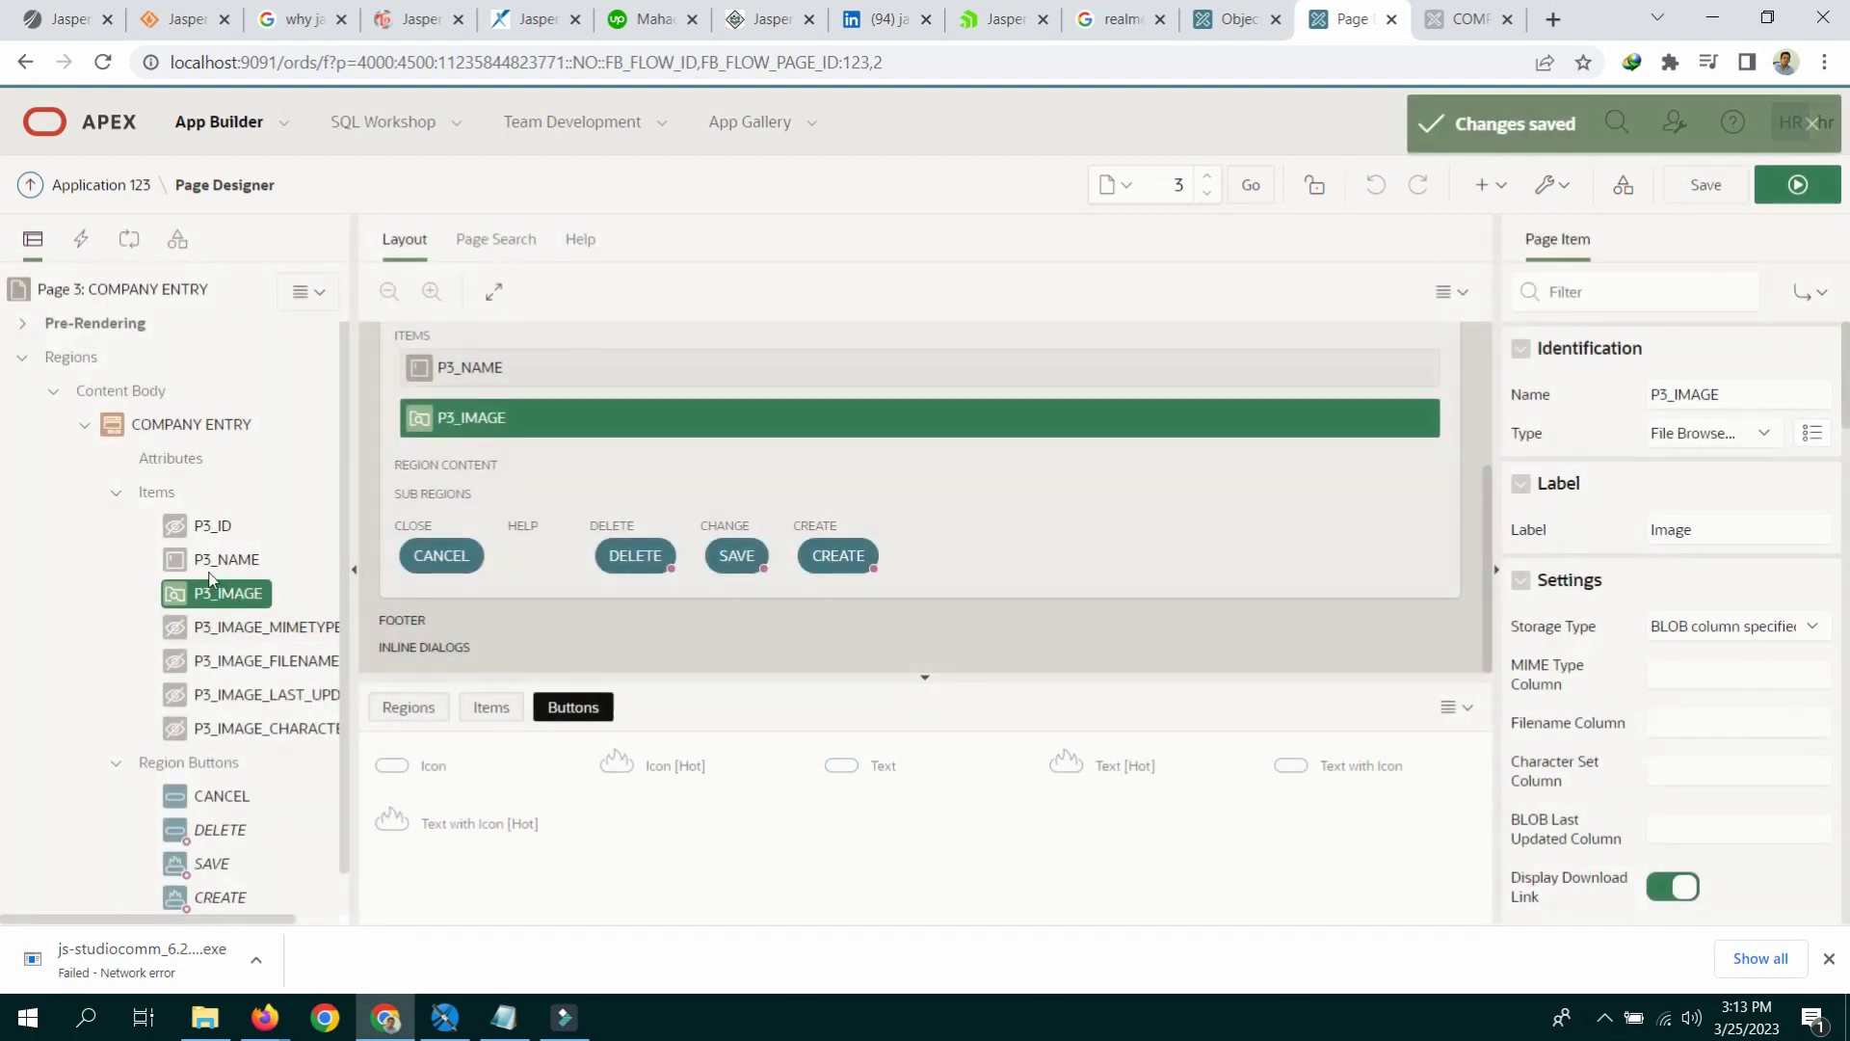
click(211, 560)
click(206, 525)
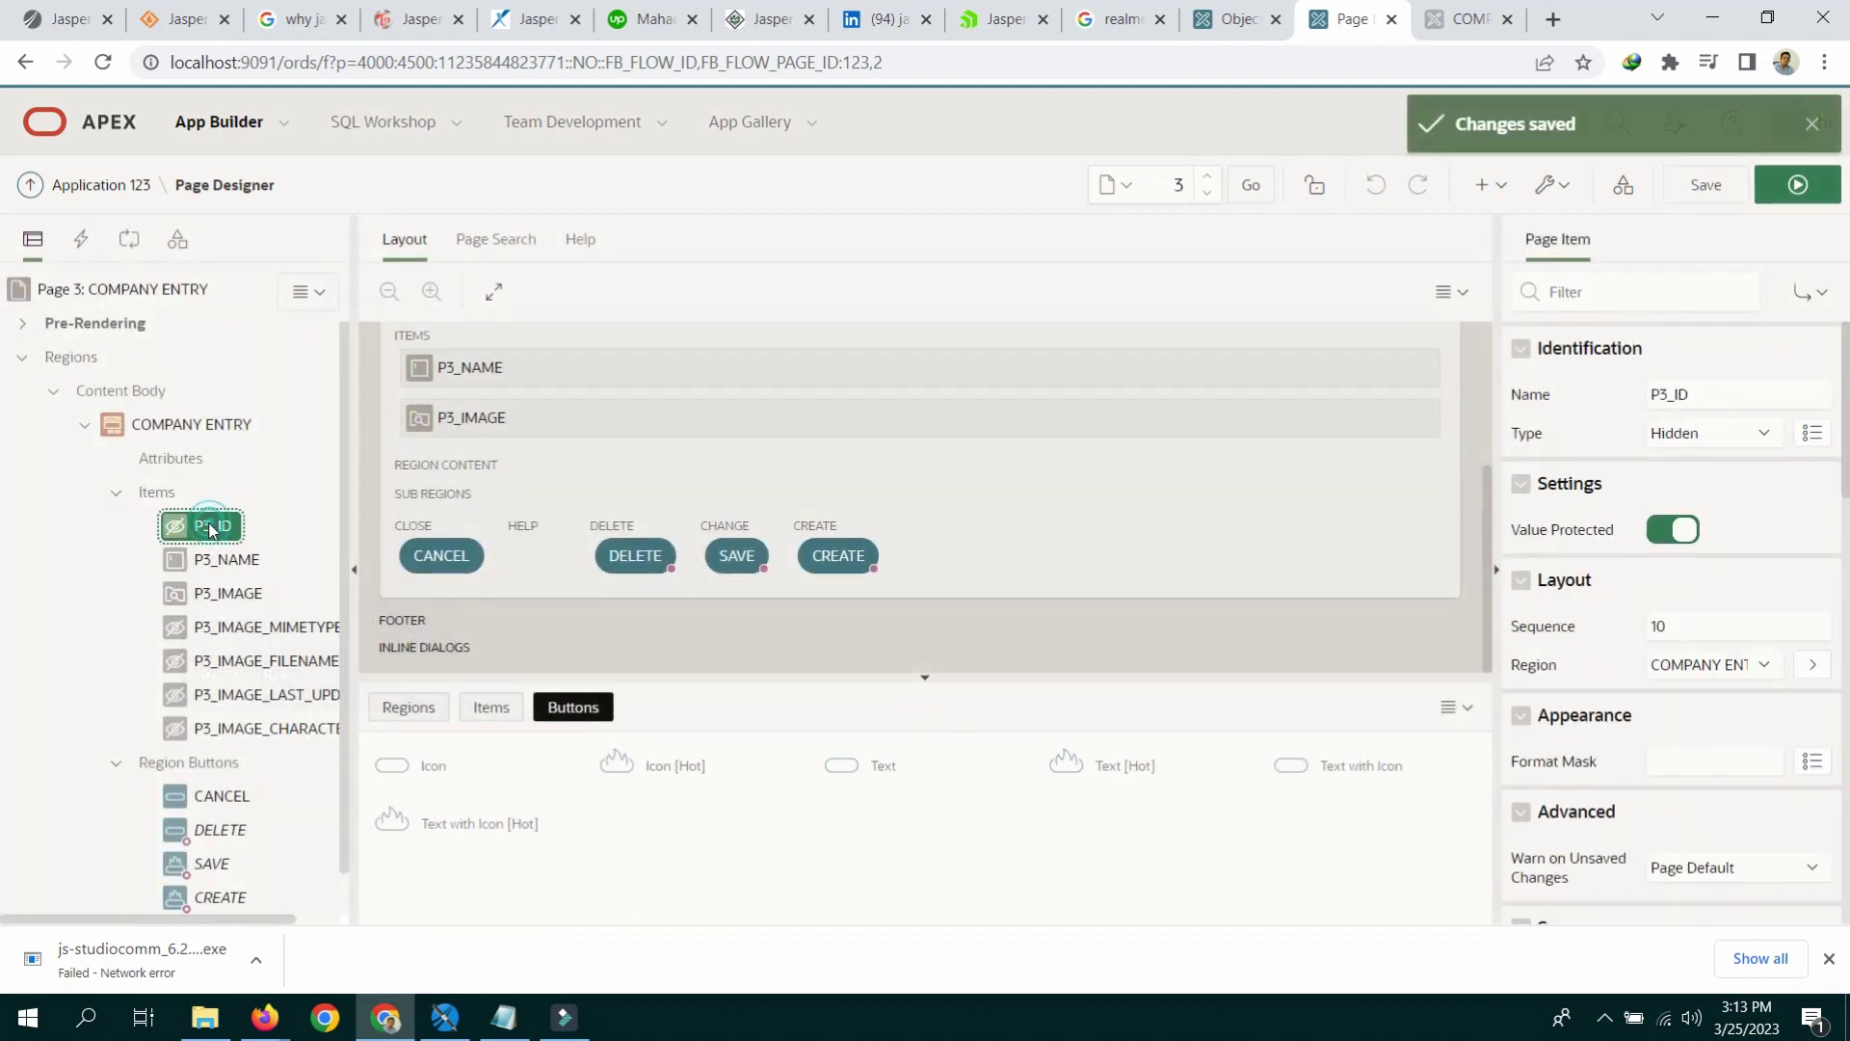
Step: Add a New process before the form process assigning NVL(MAX(ID),1000)+1 to :P3_ID
click(132, 237)
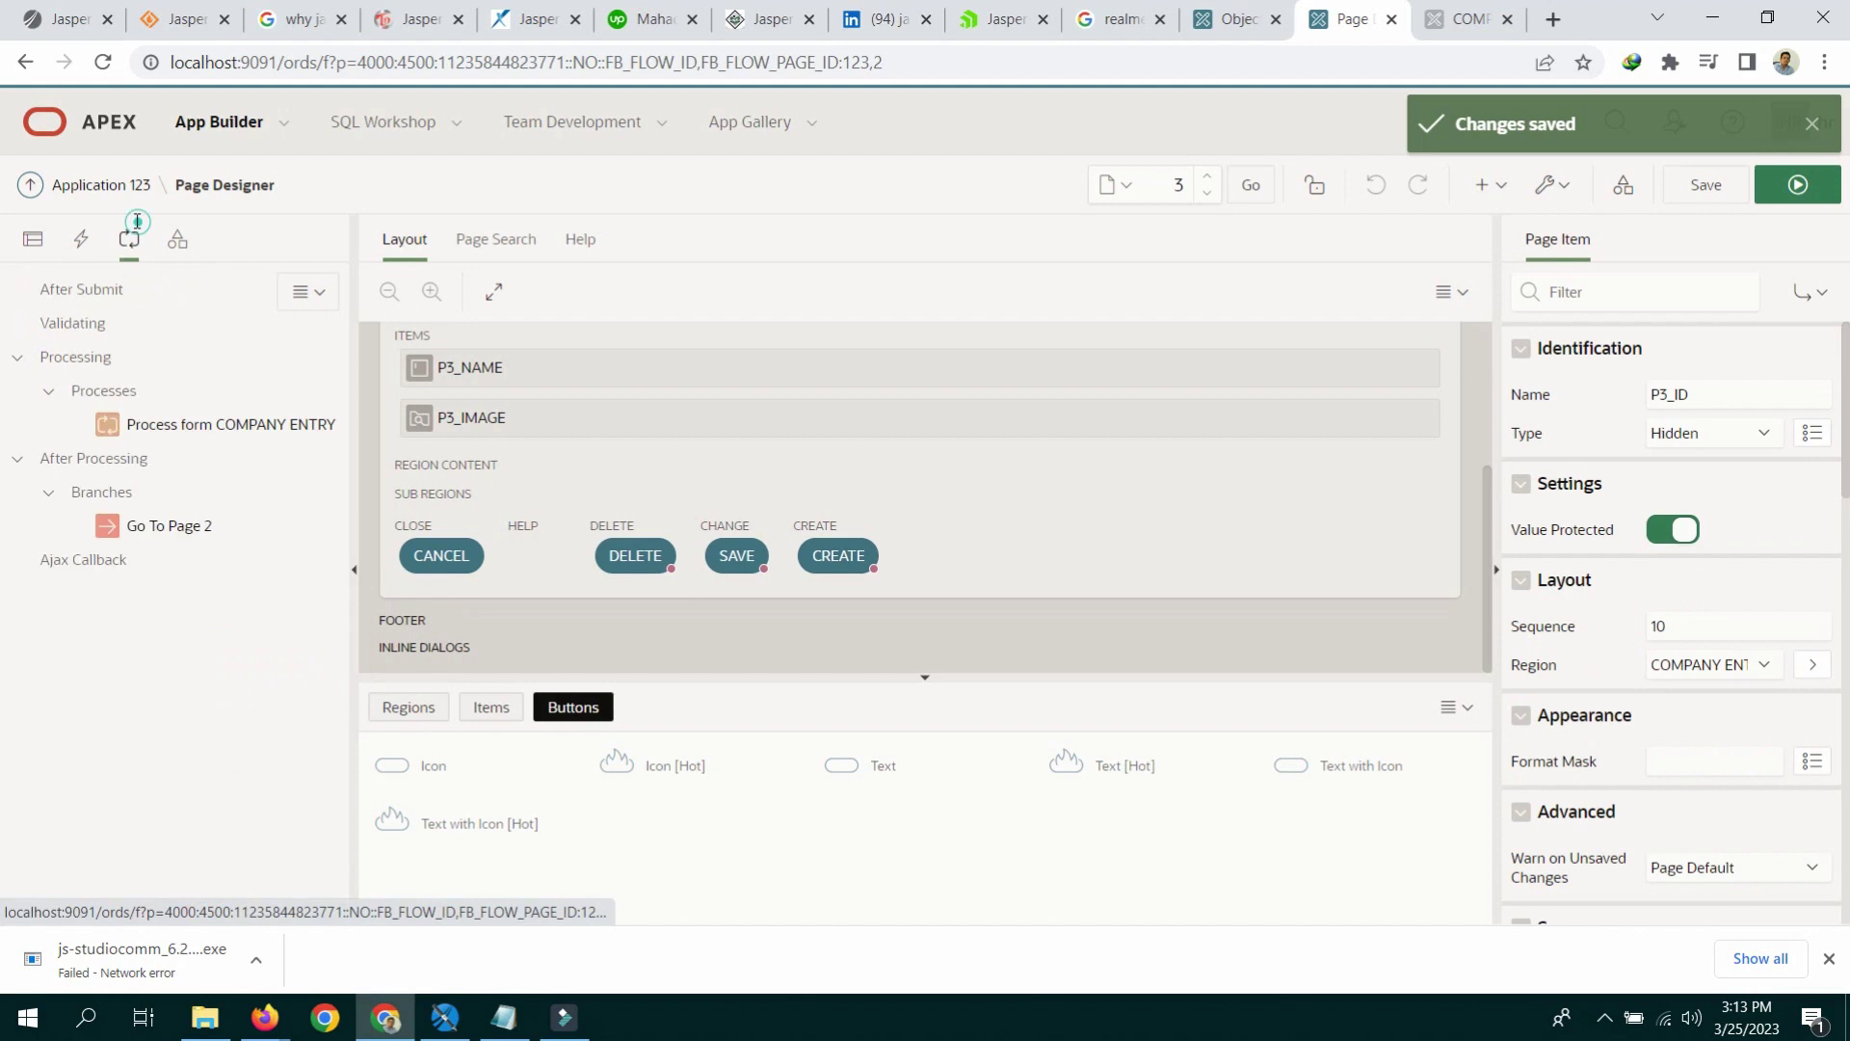
right_click(173, 425)
click(234, 469)
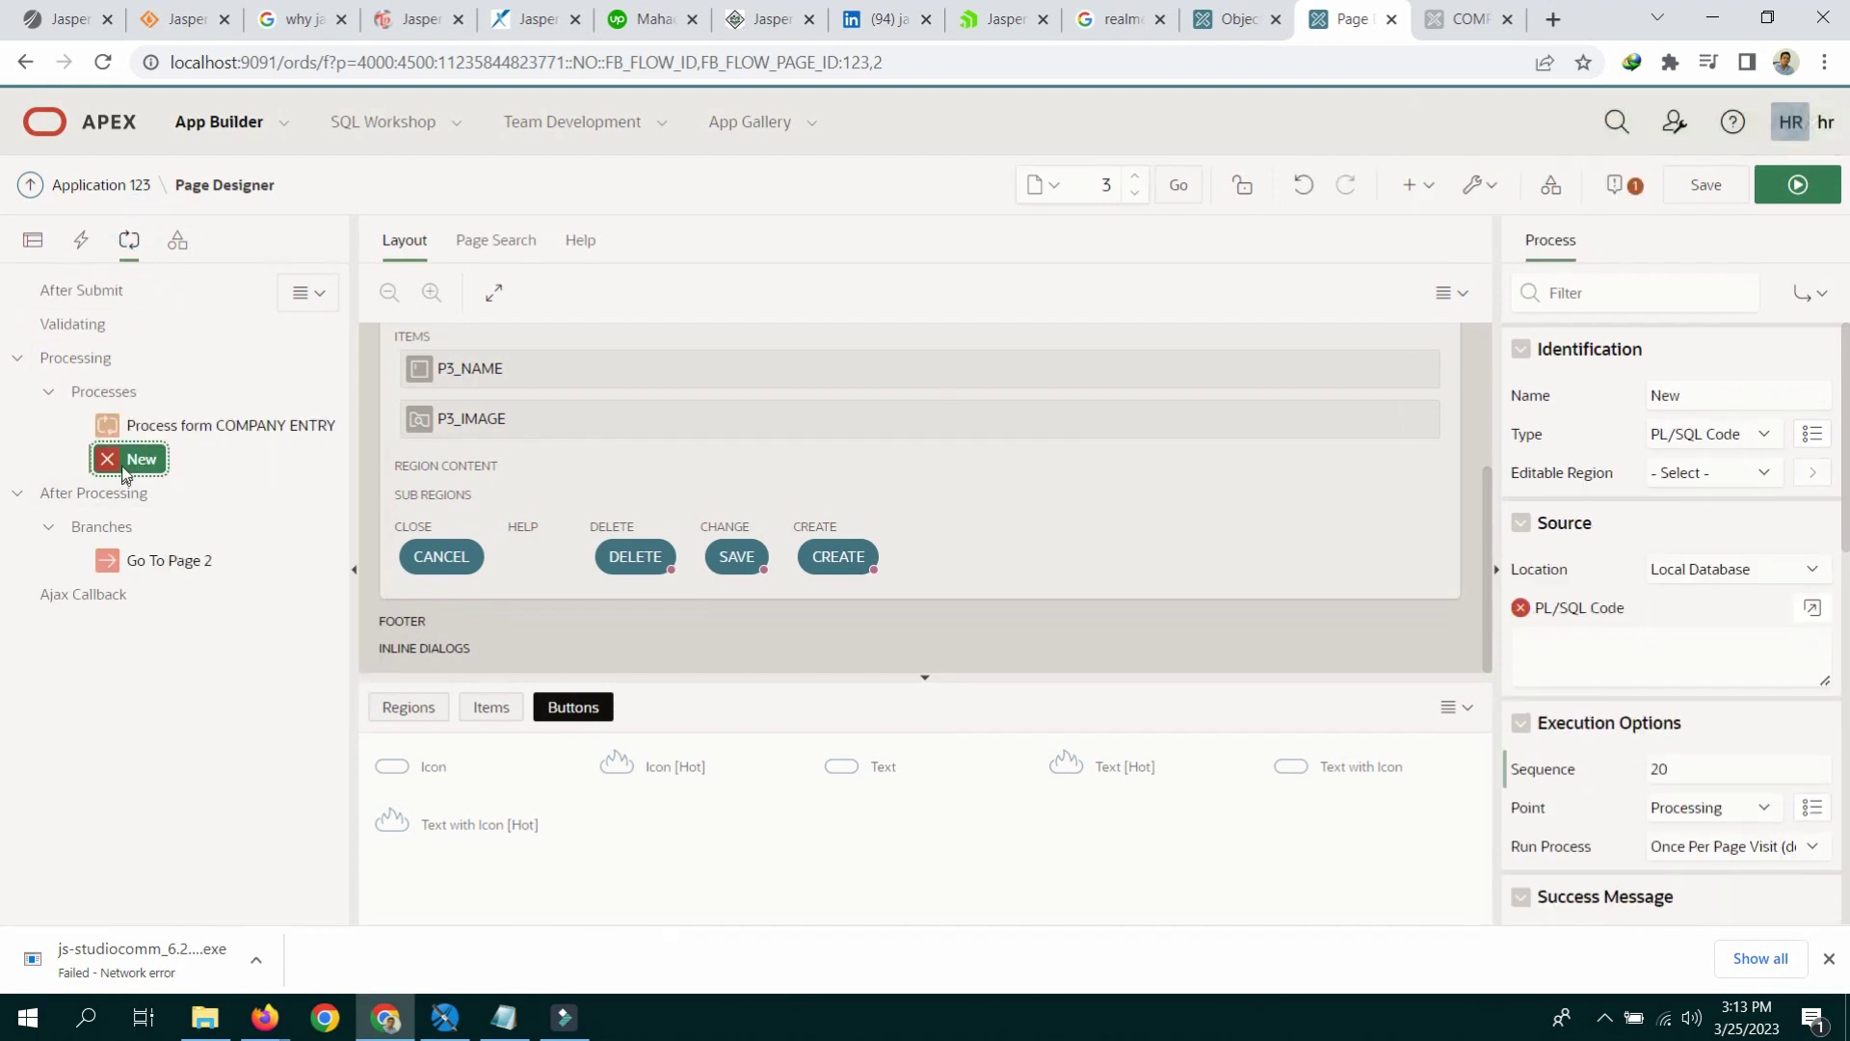
drag(135, 455, 126, 417)
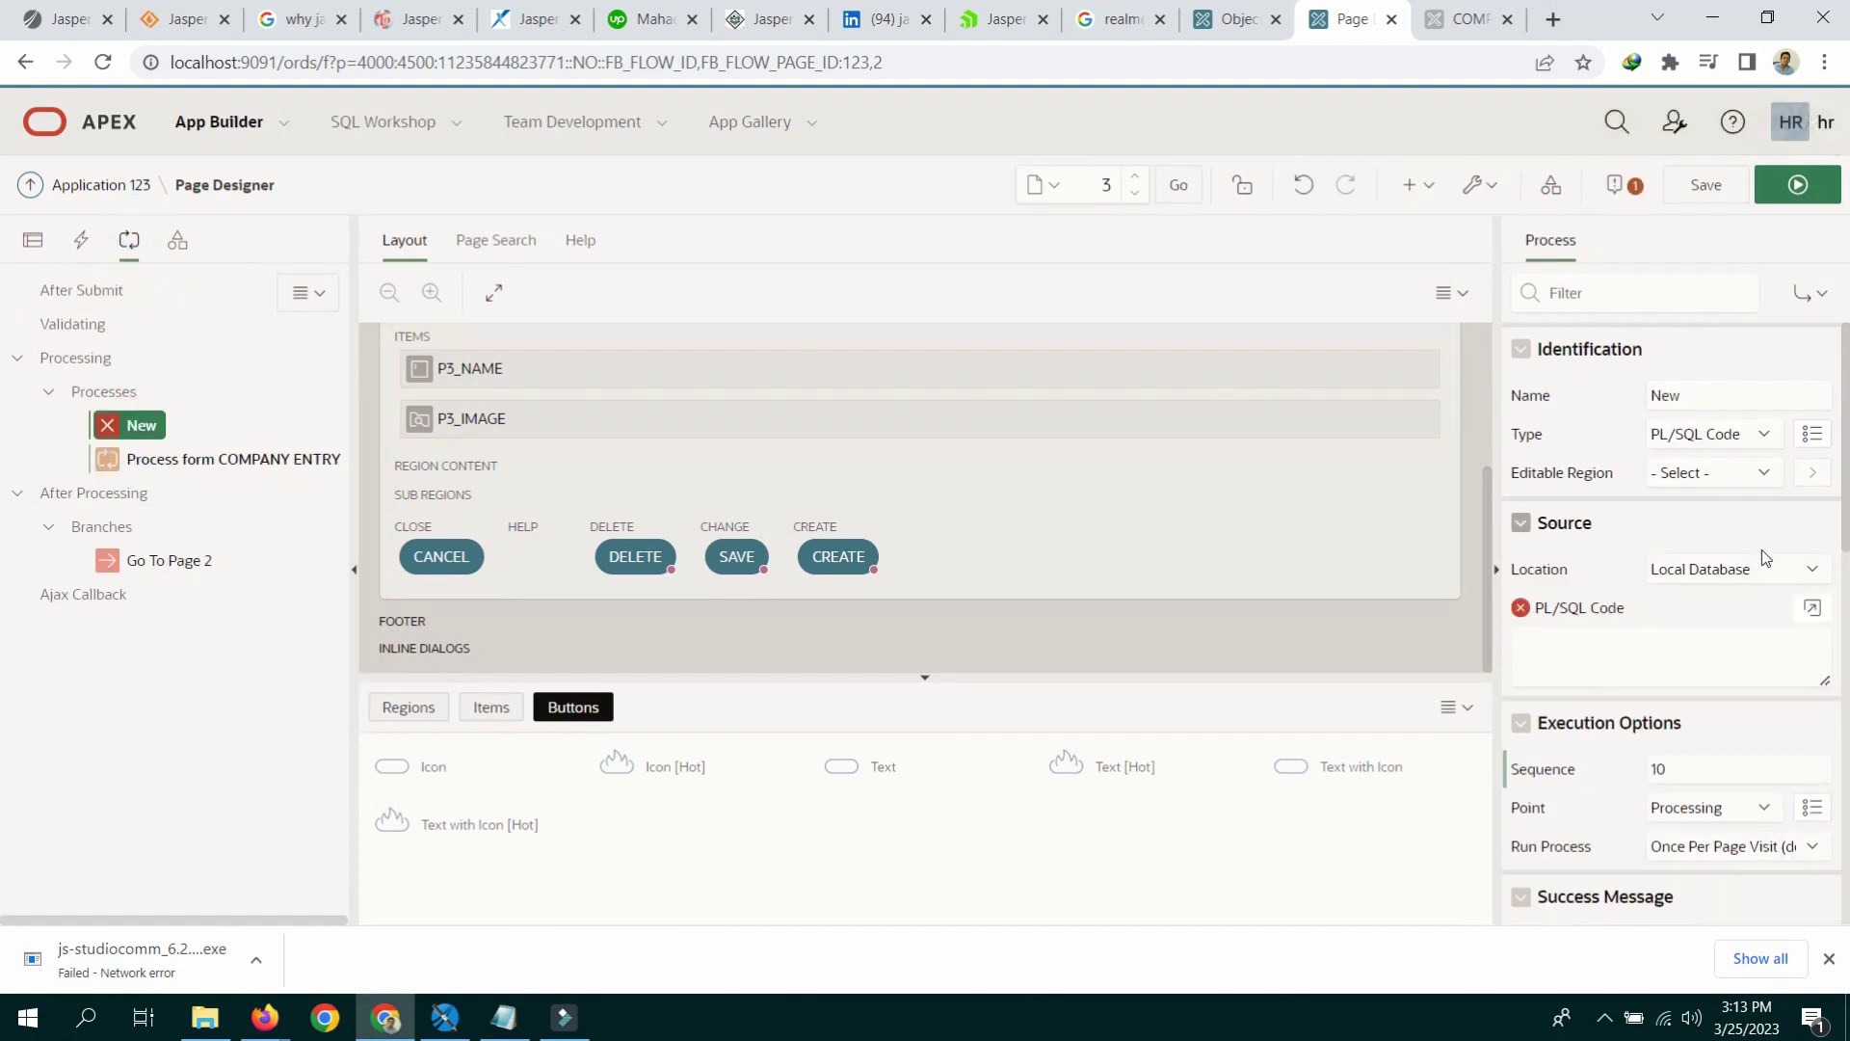
click(1811, 608)
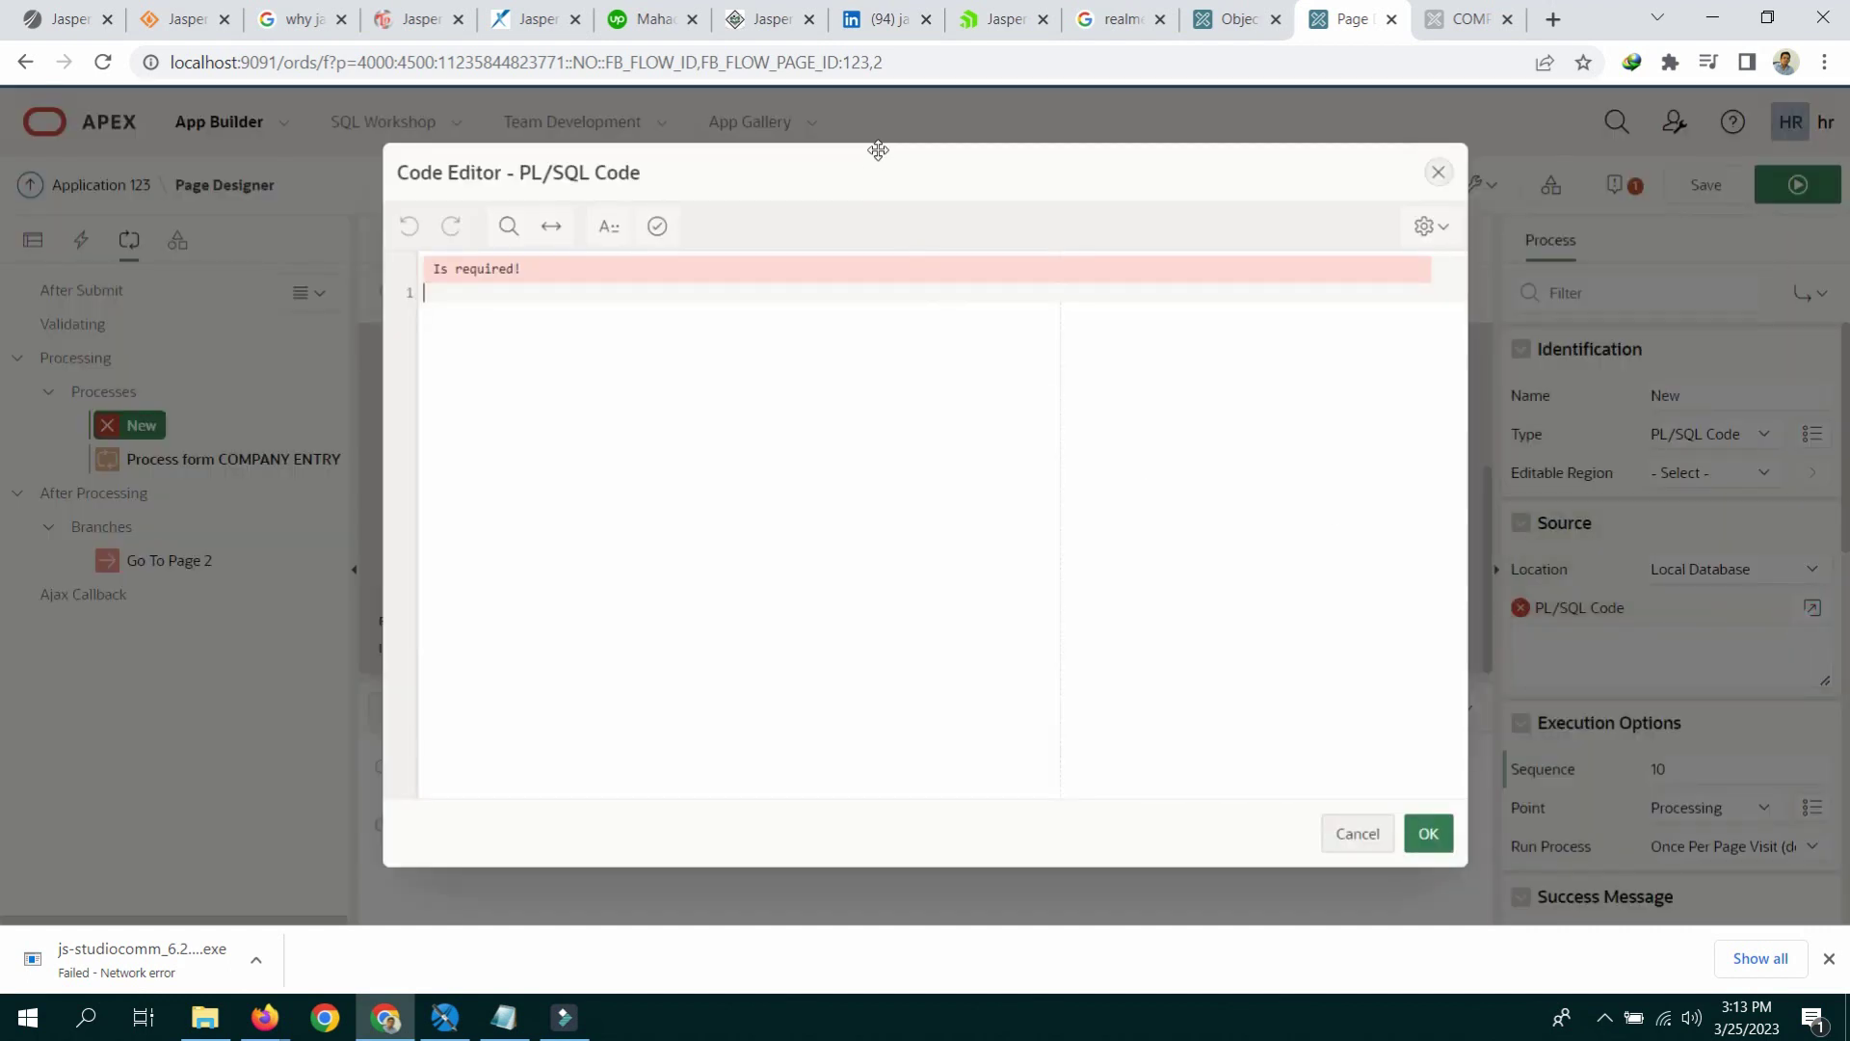
drag(876, 142, 886, 269)
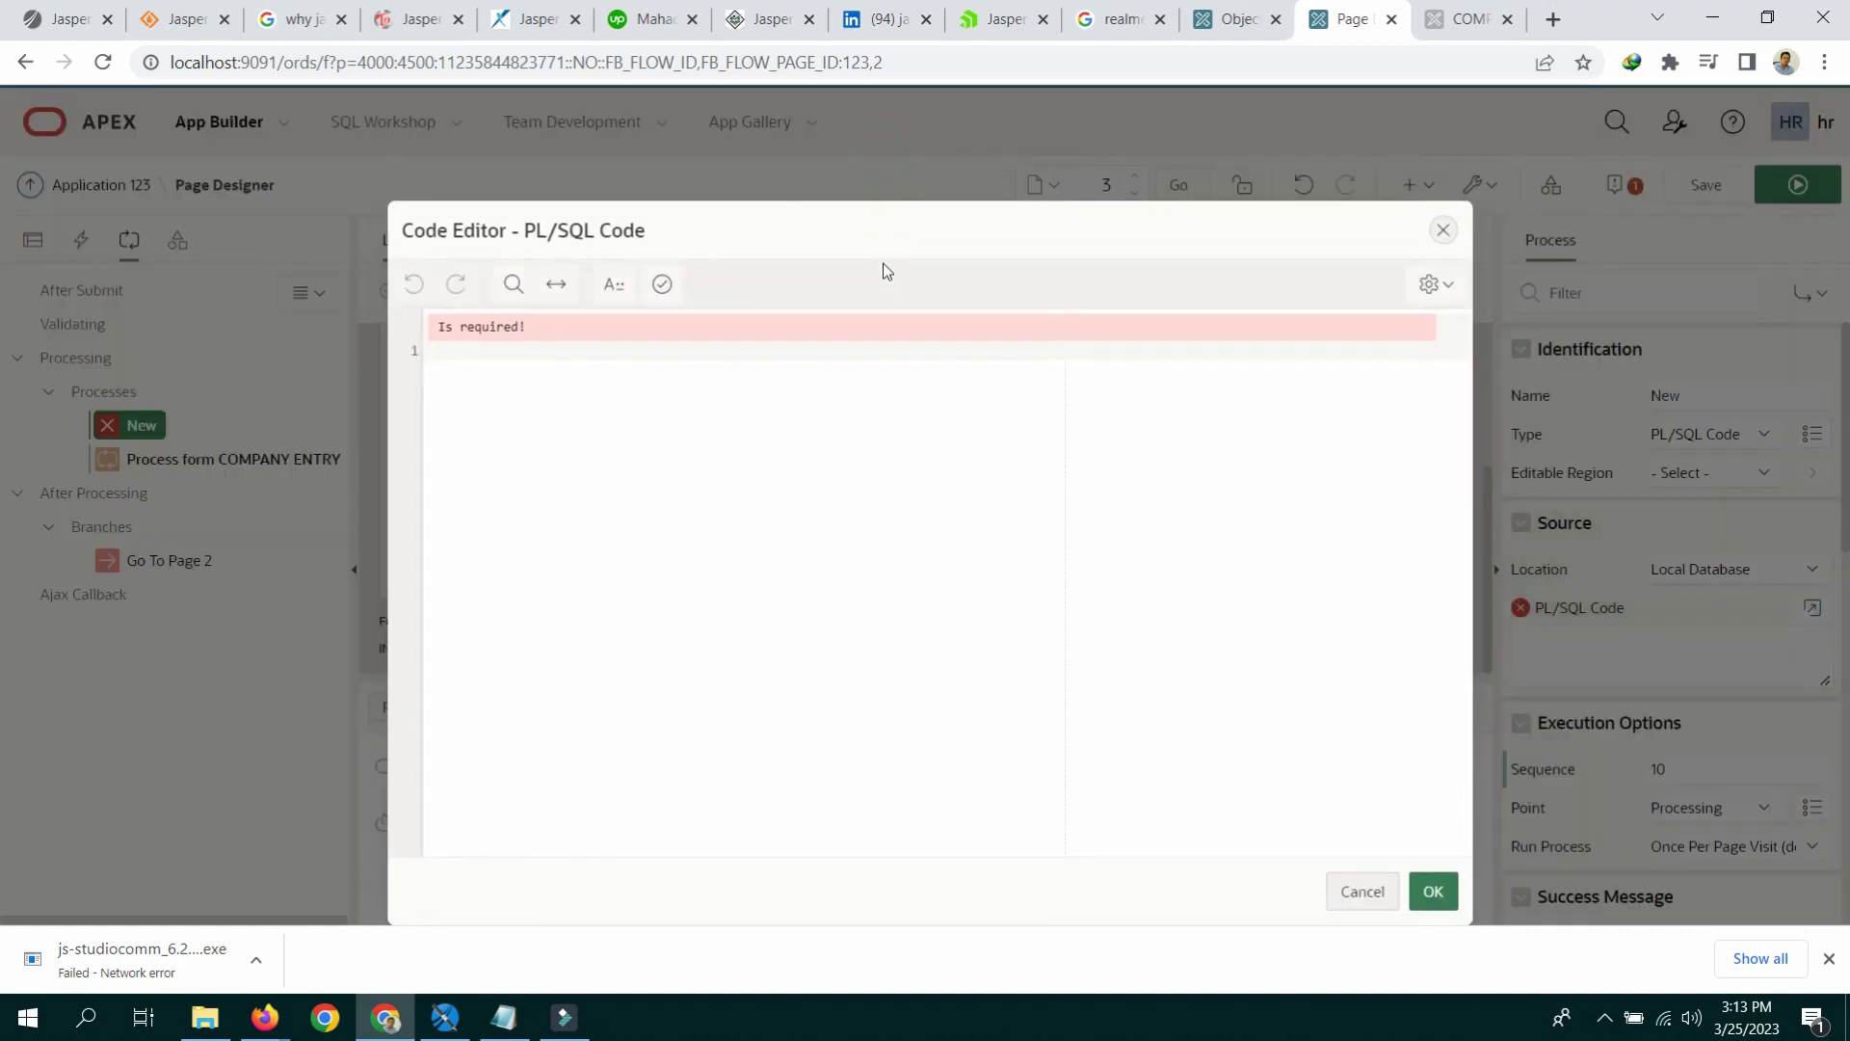
click(652, 427)
text(SELECT NVL(,MAX)
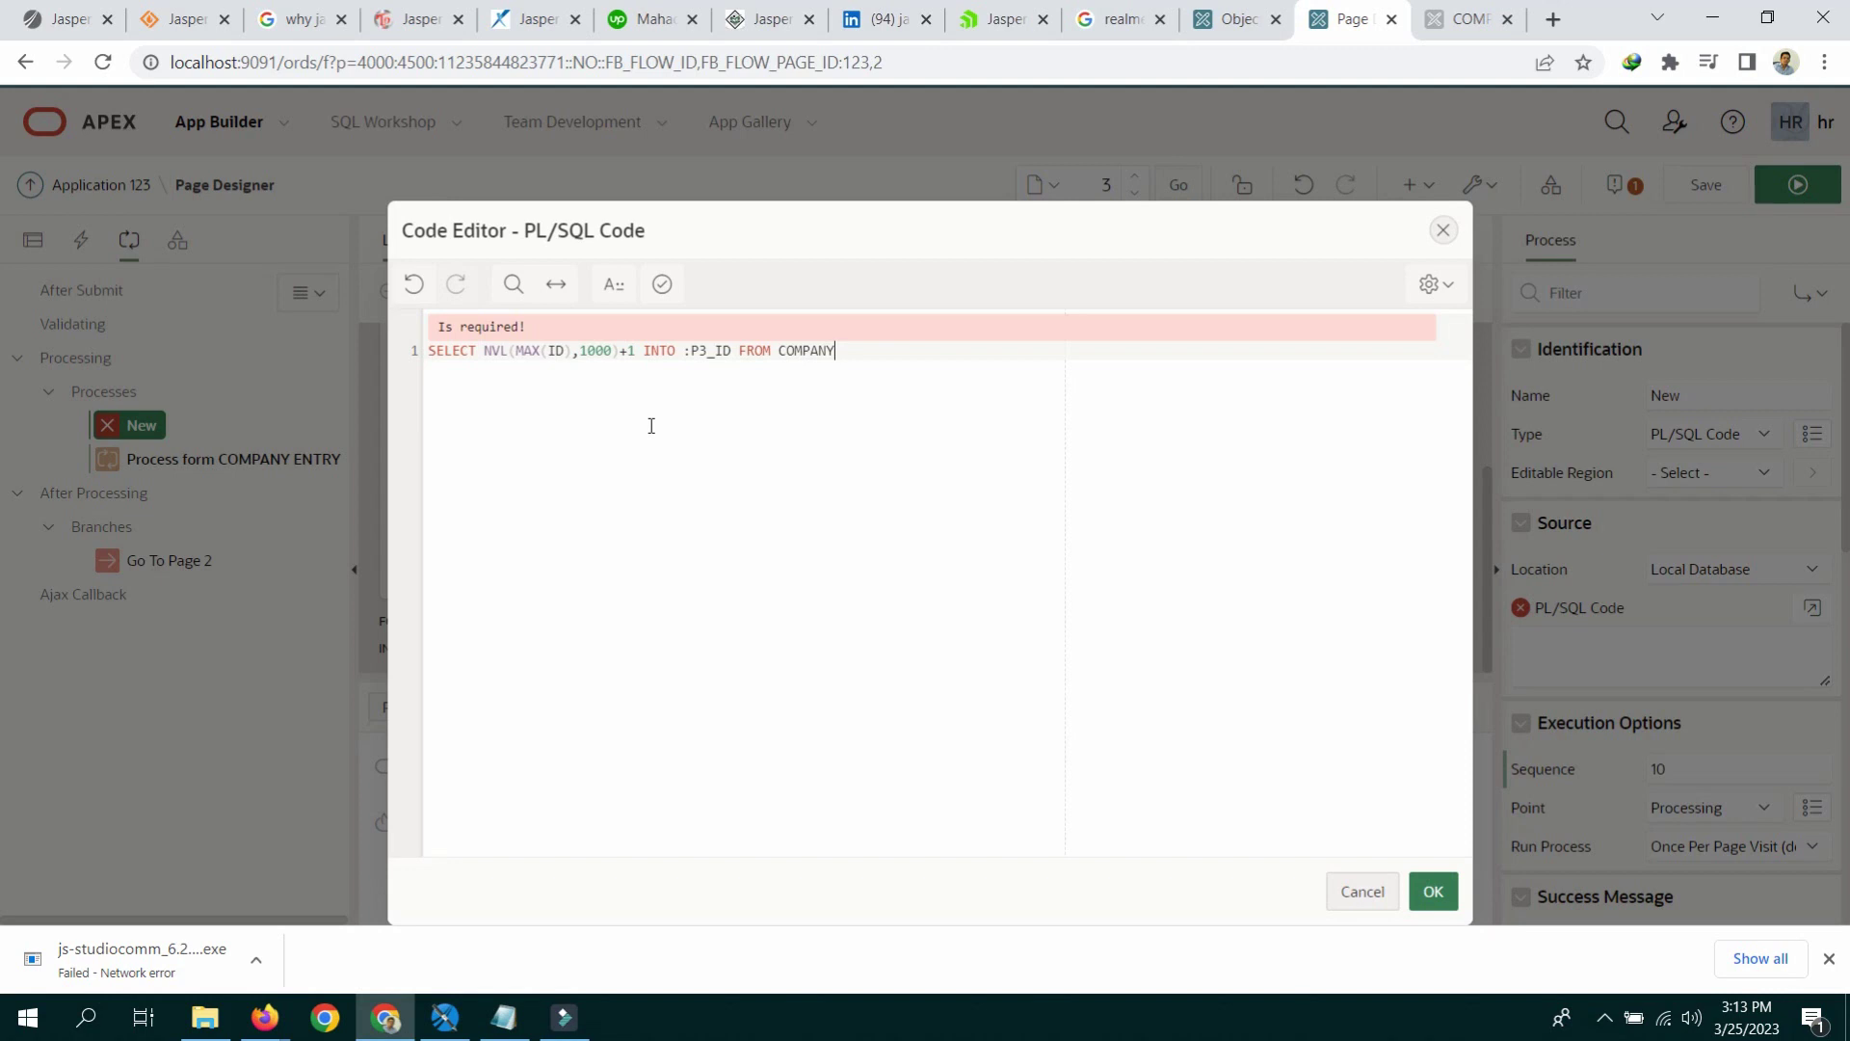
click(662, 283)
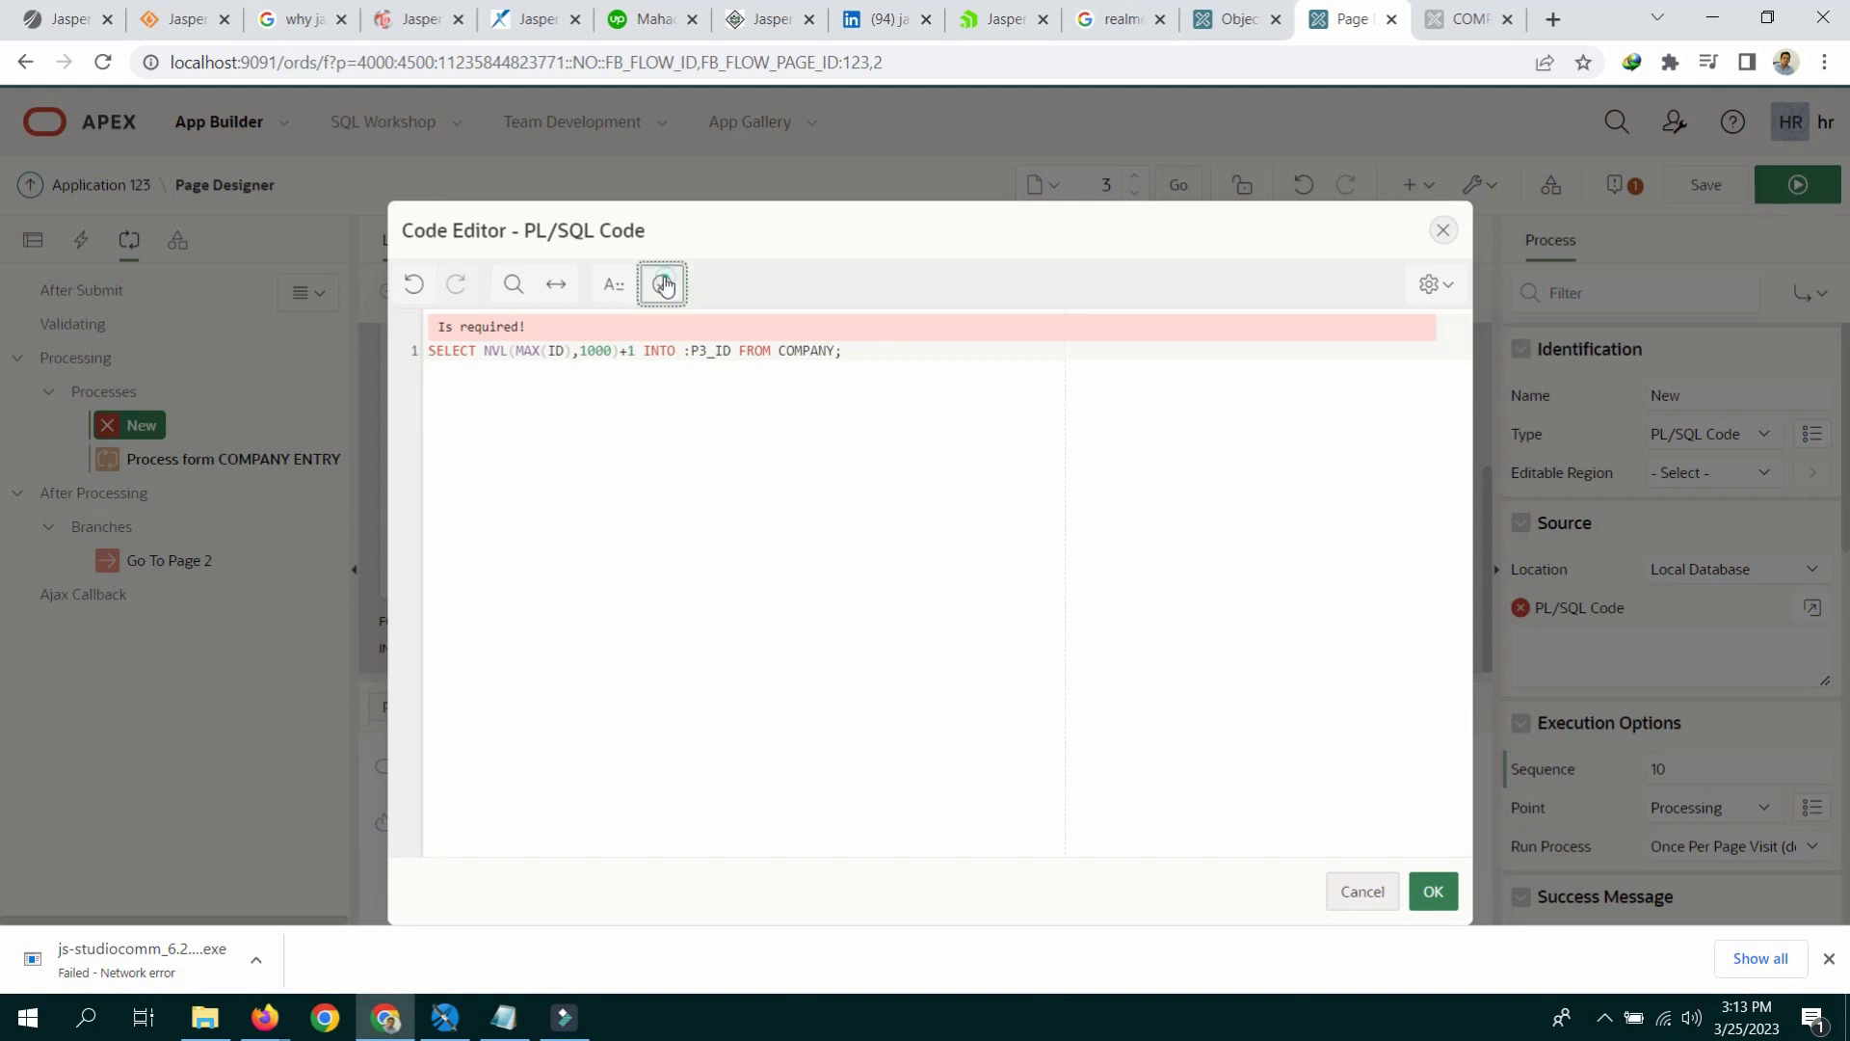
click(1432, 890)
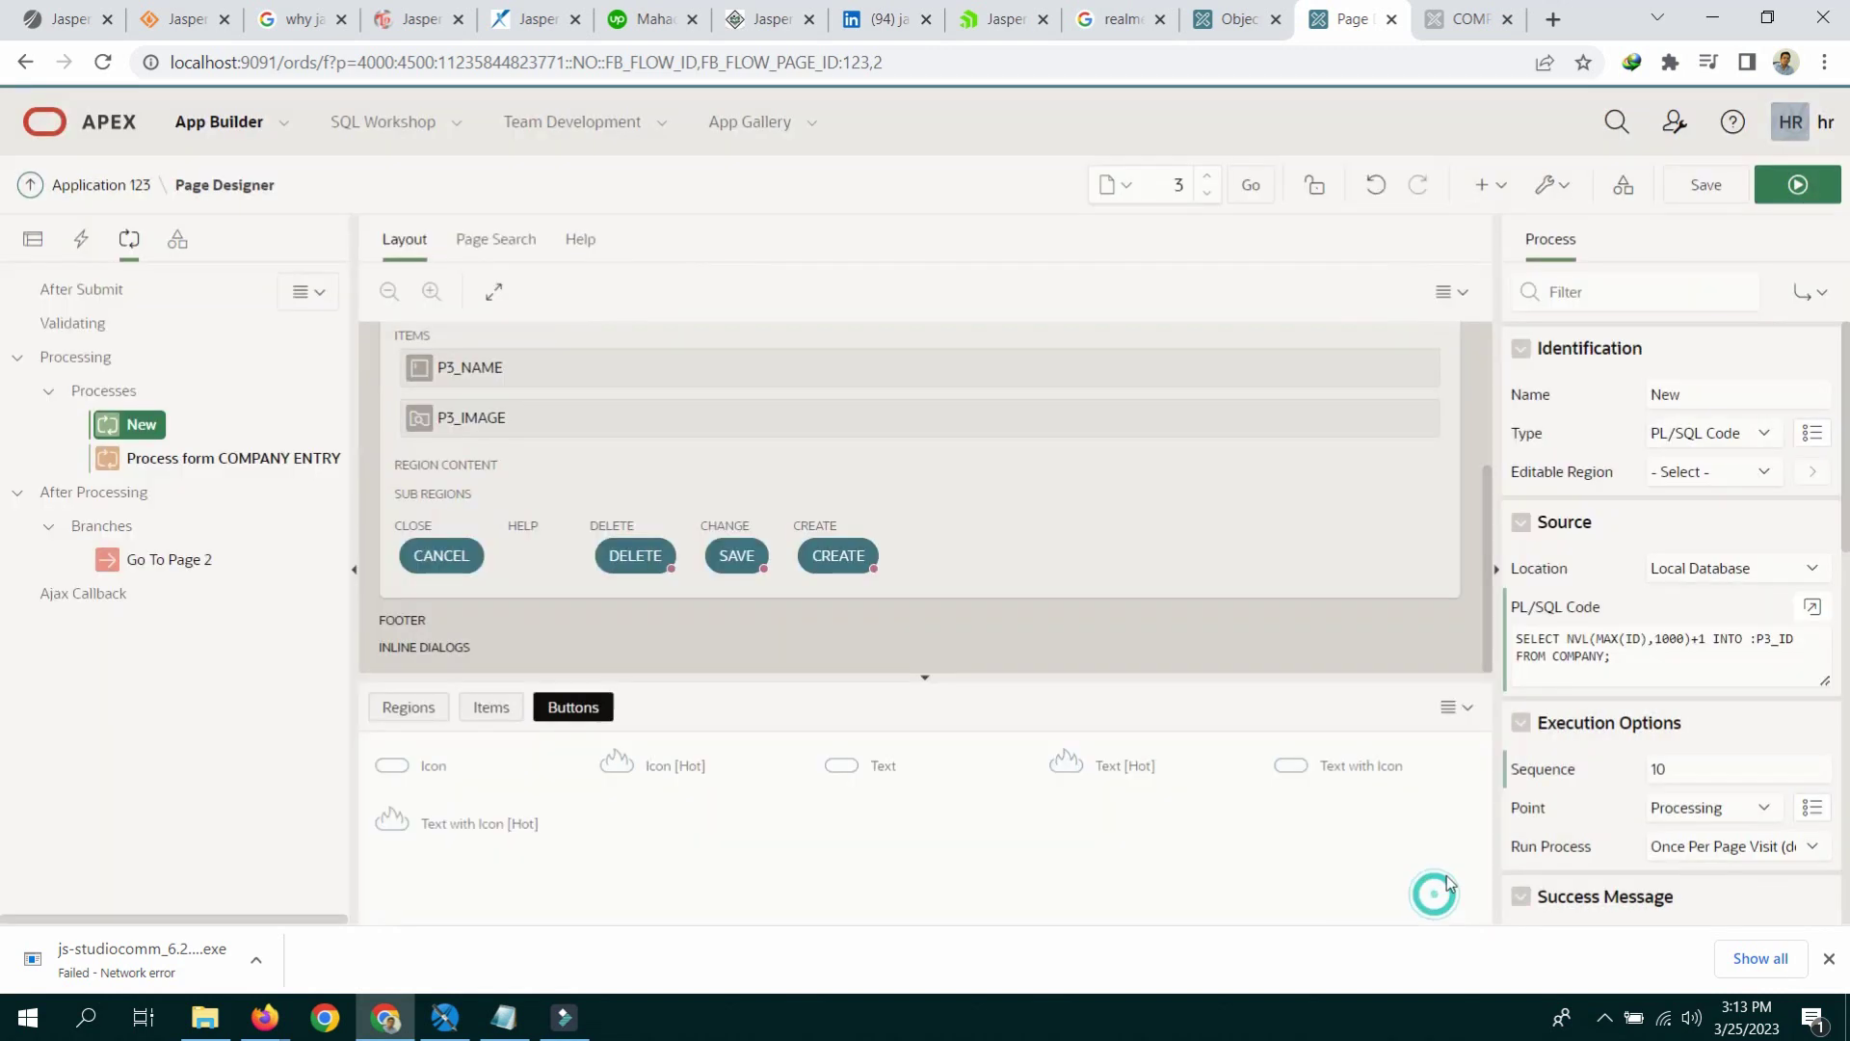
Step: Make the New process run only when CREATE is pressed, and save the page
scroll(1684, 528, down, 3)
scroll(1684, 528, down, 5)
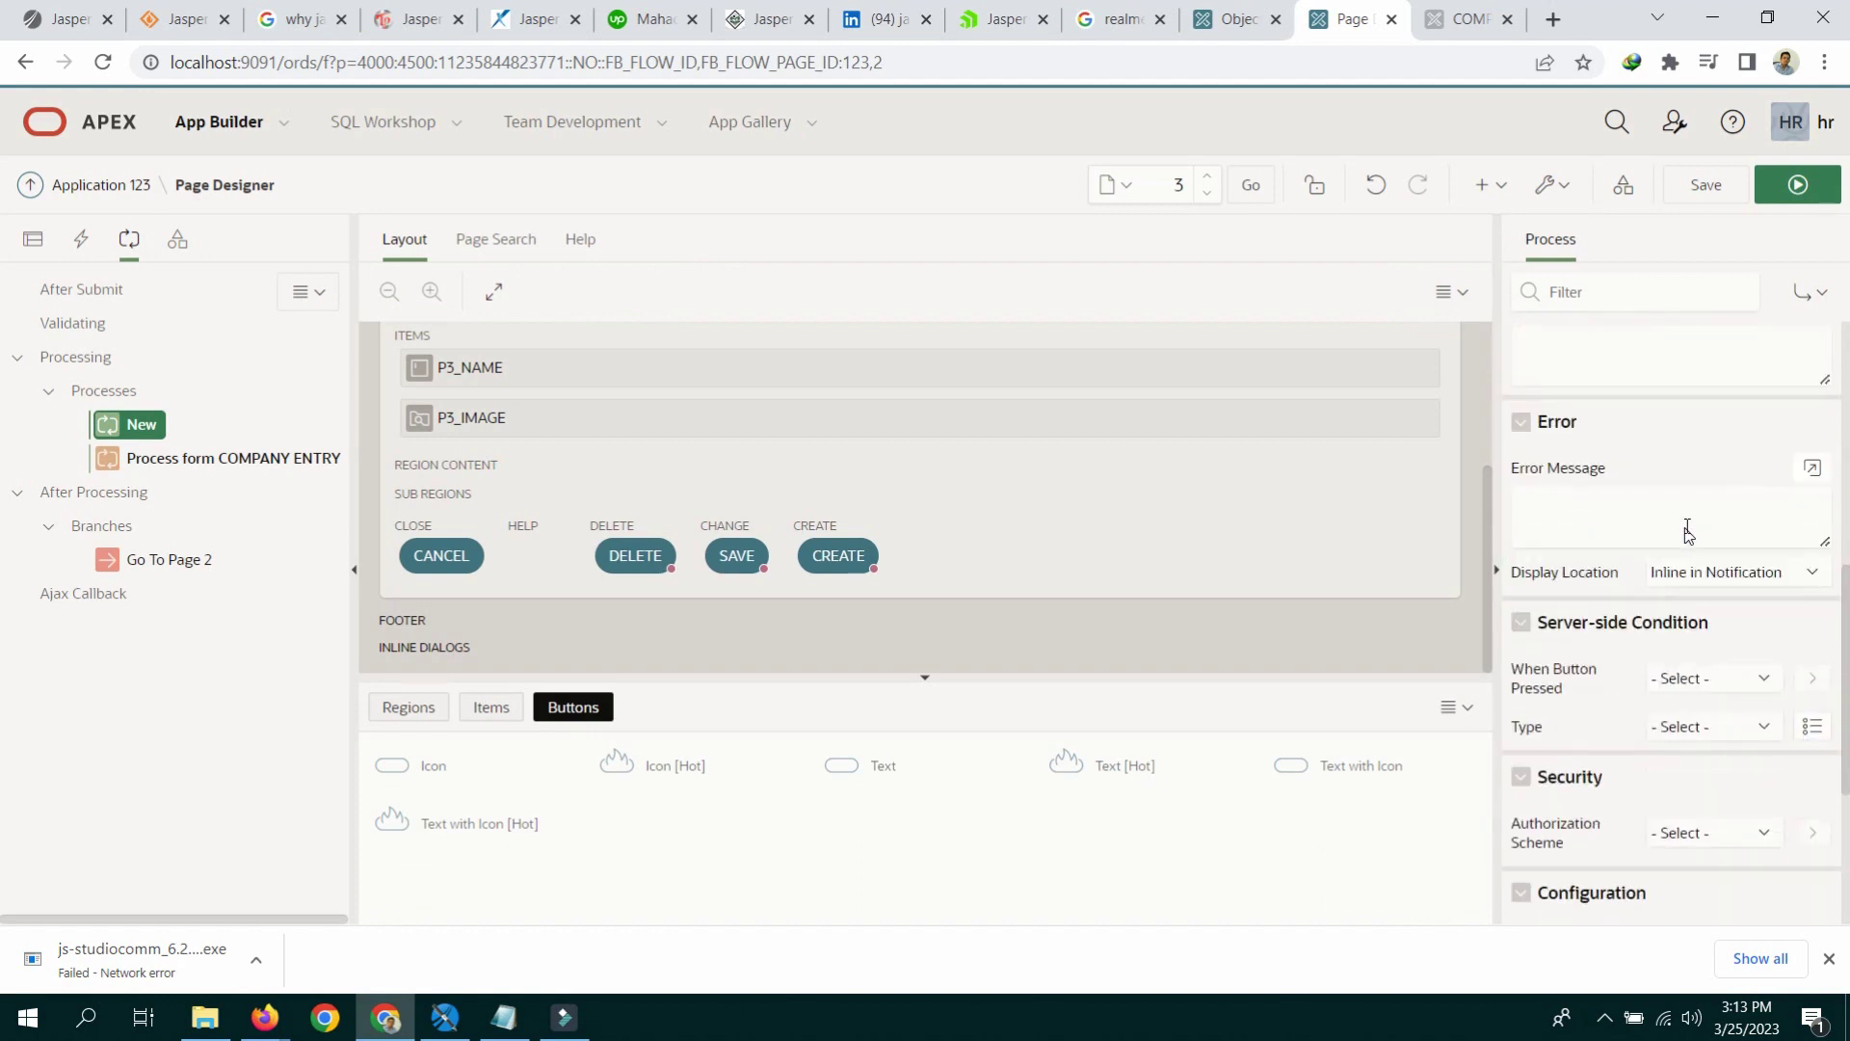
click(1706, 595)
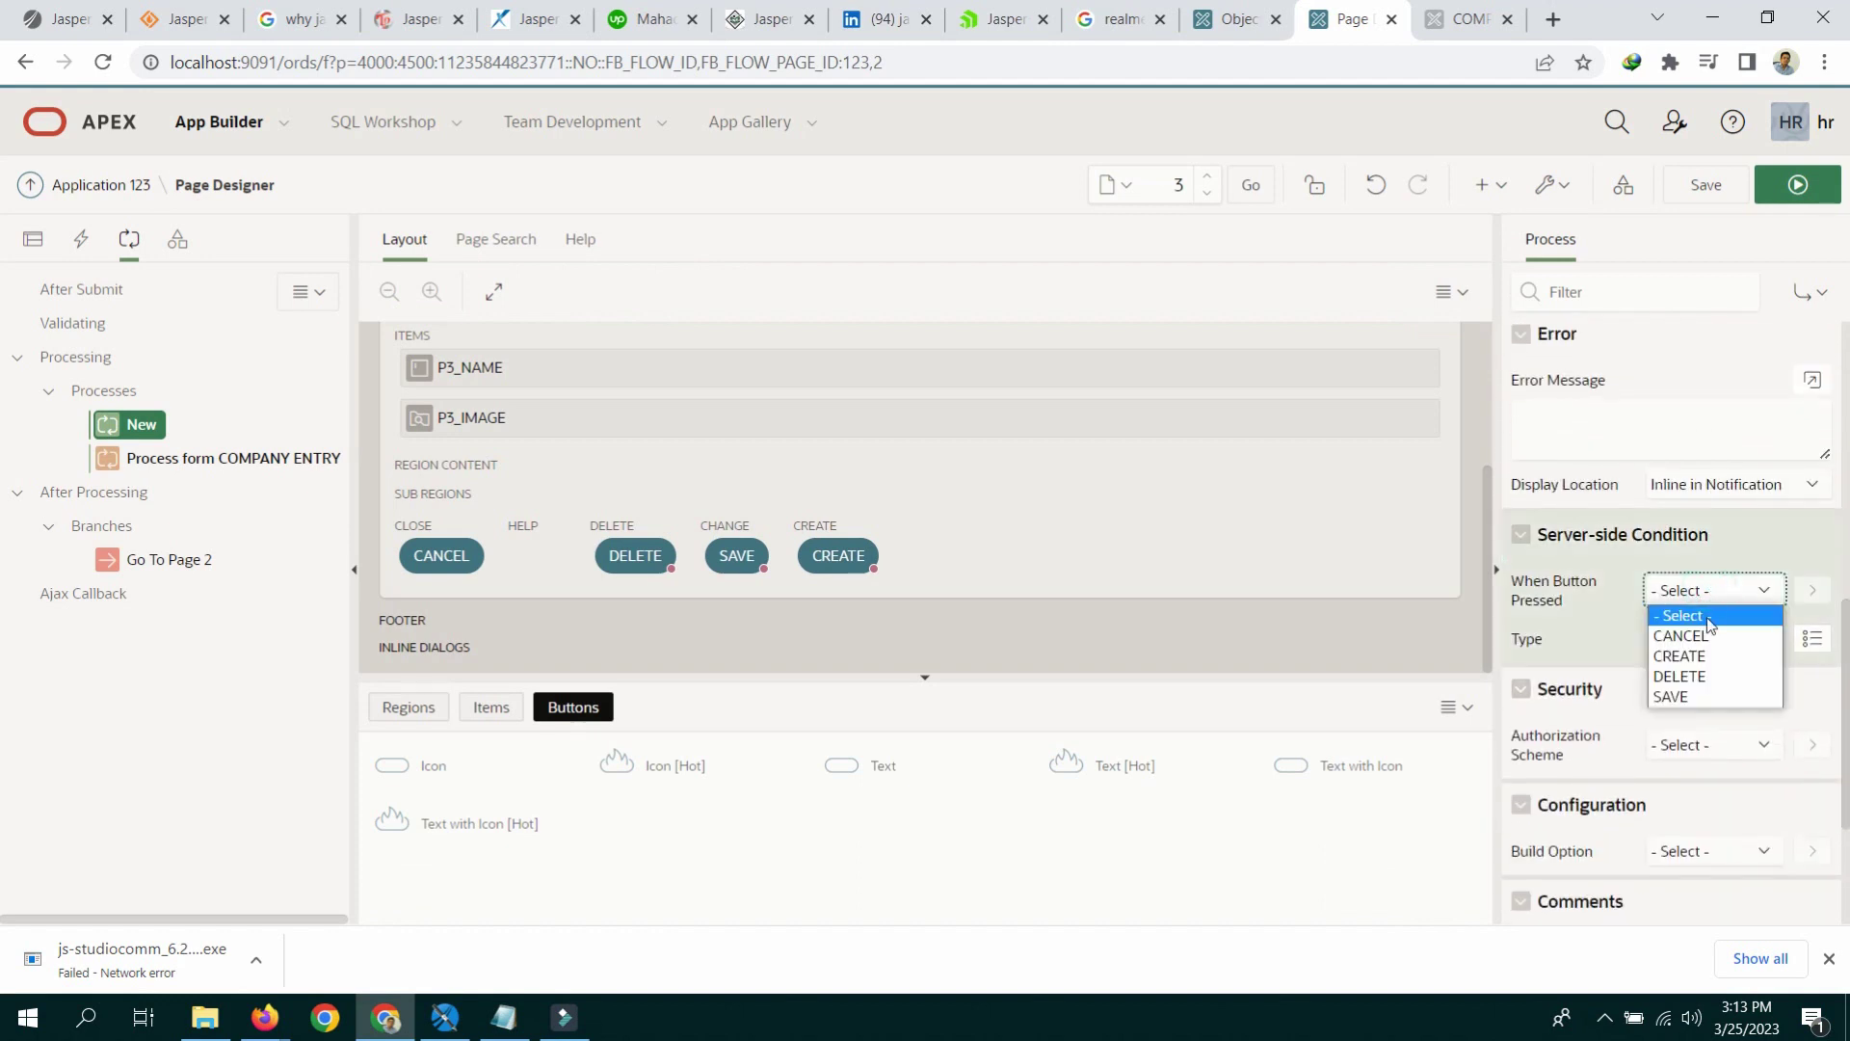
click(1681, 656)
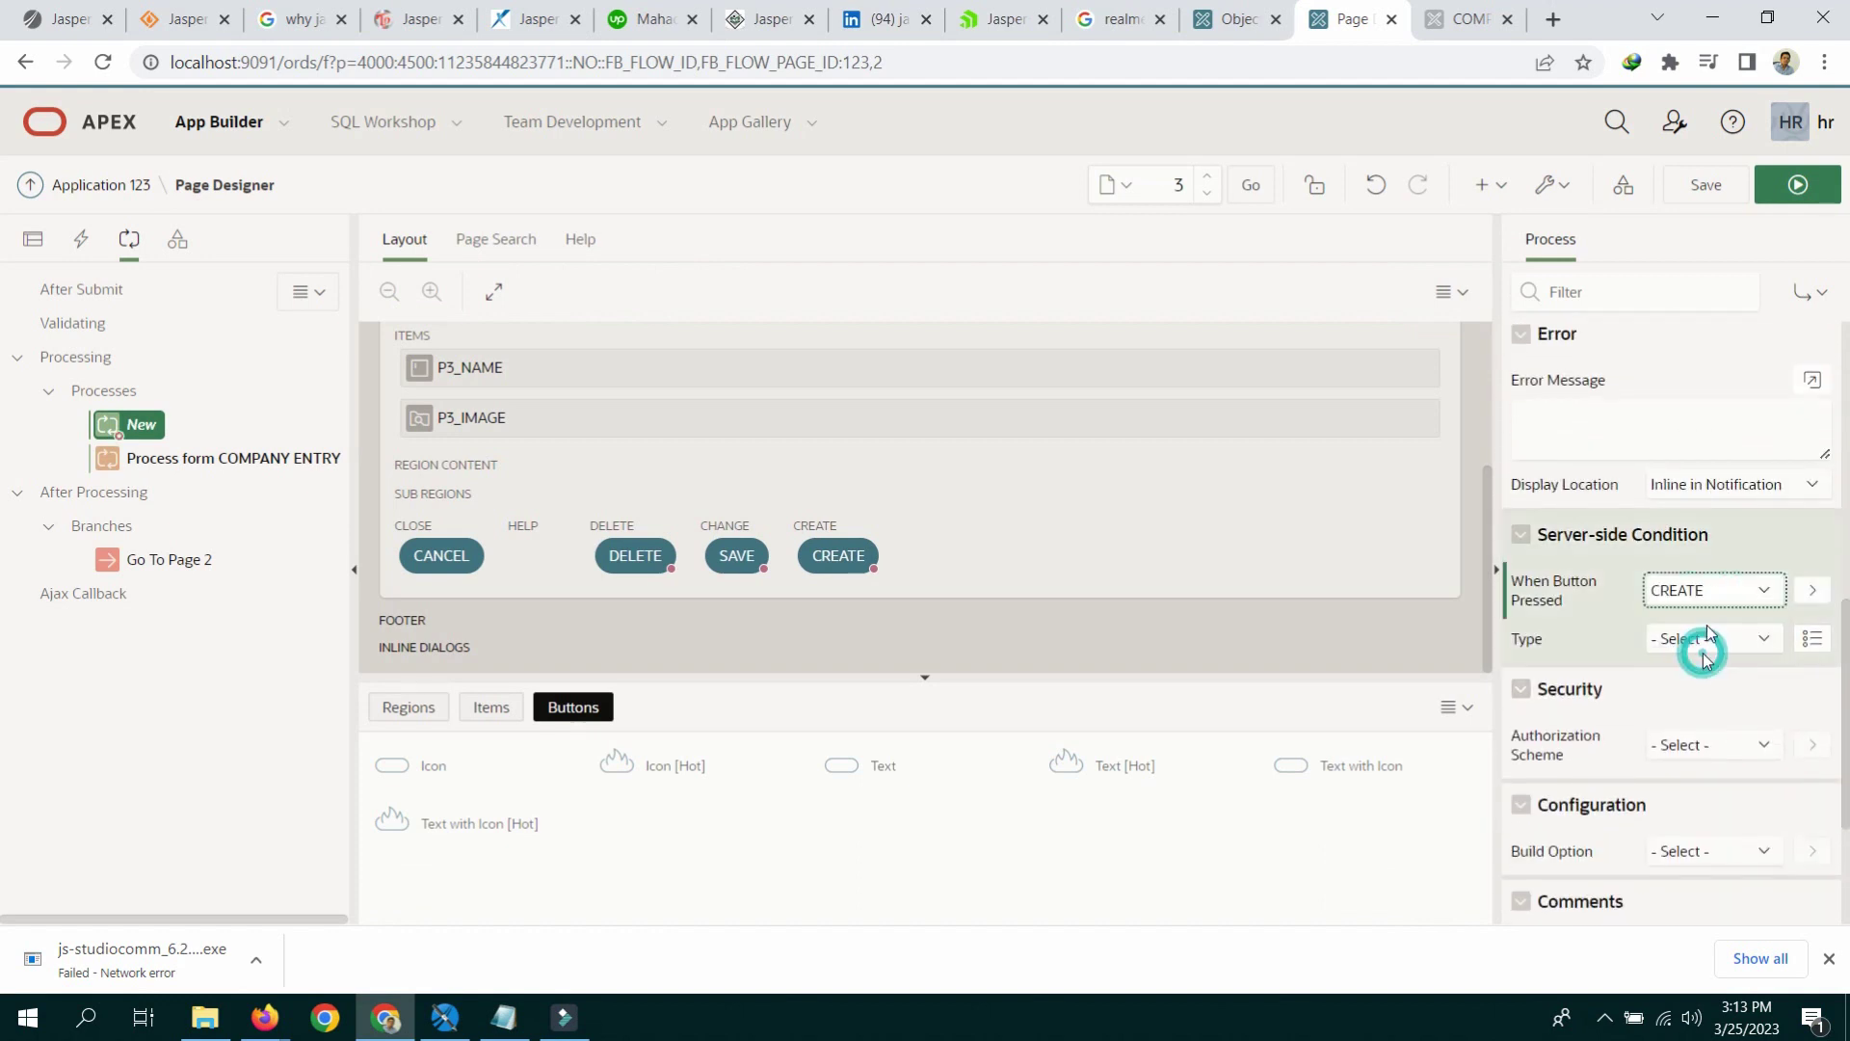
click(1709, 185)
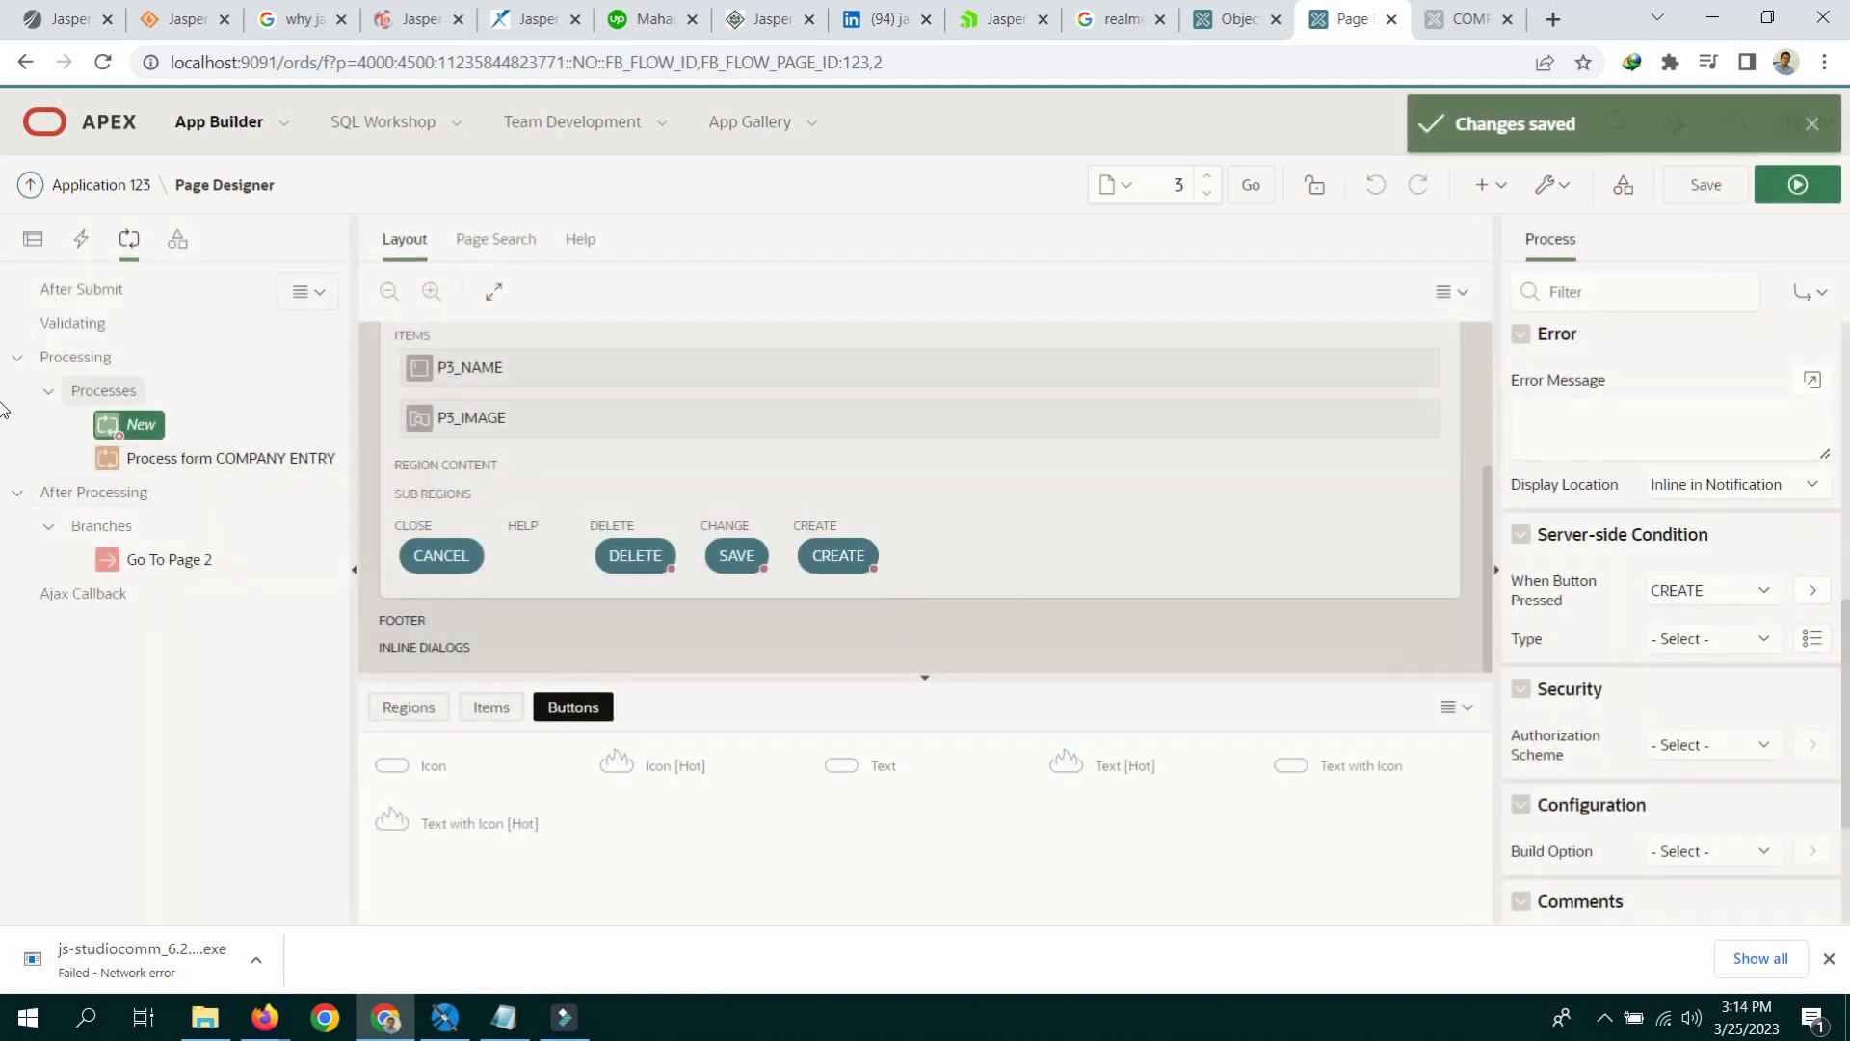
click(34, 242)
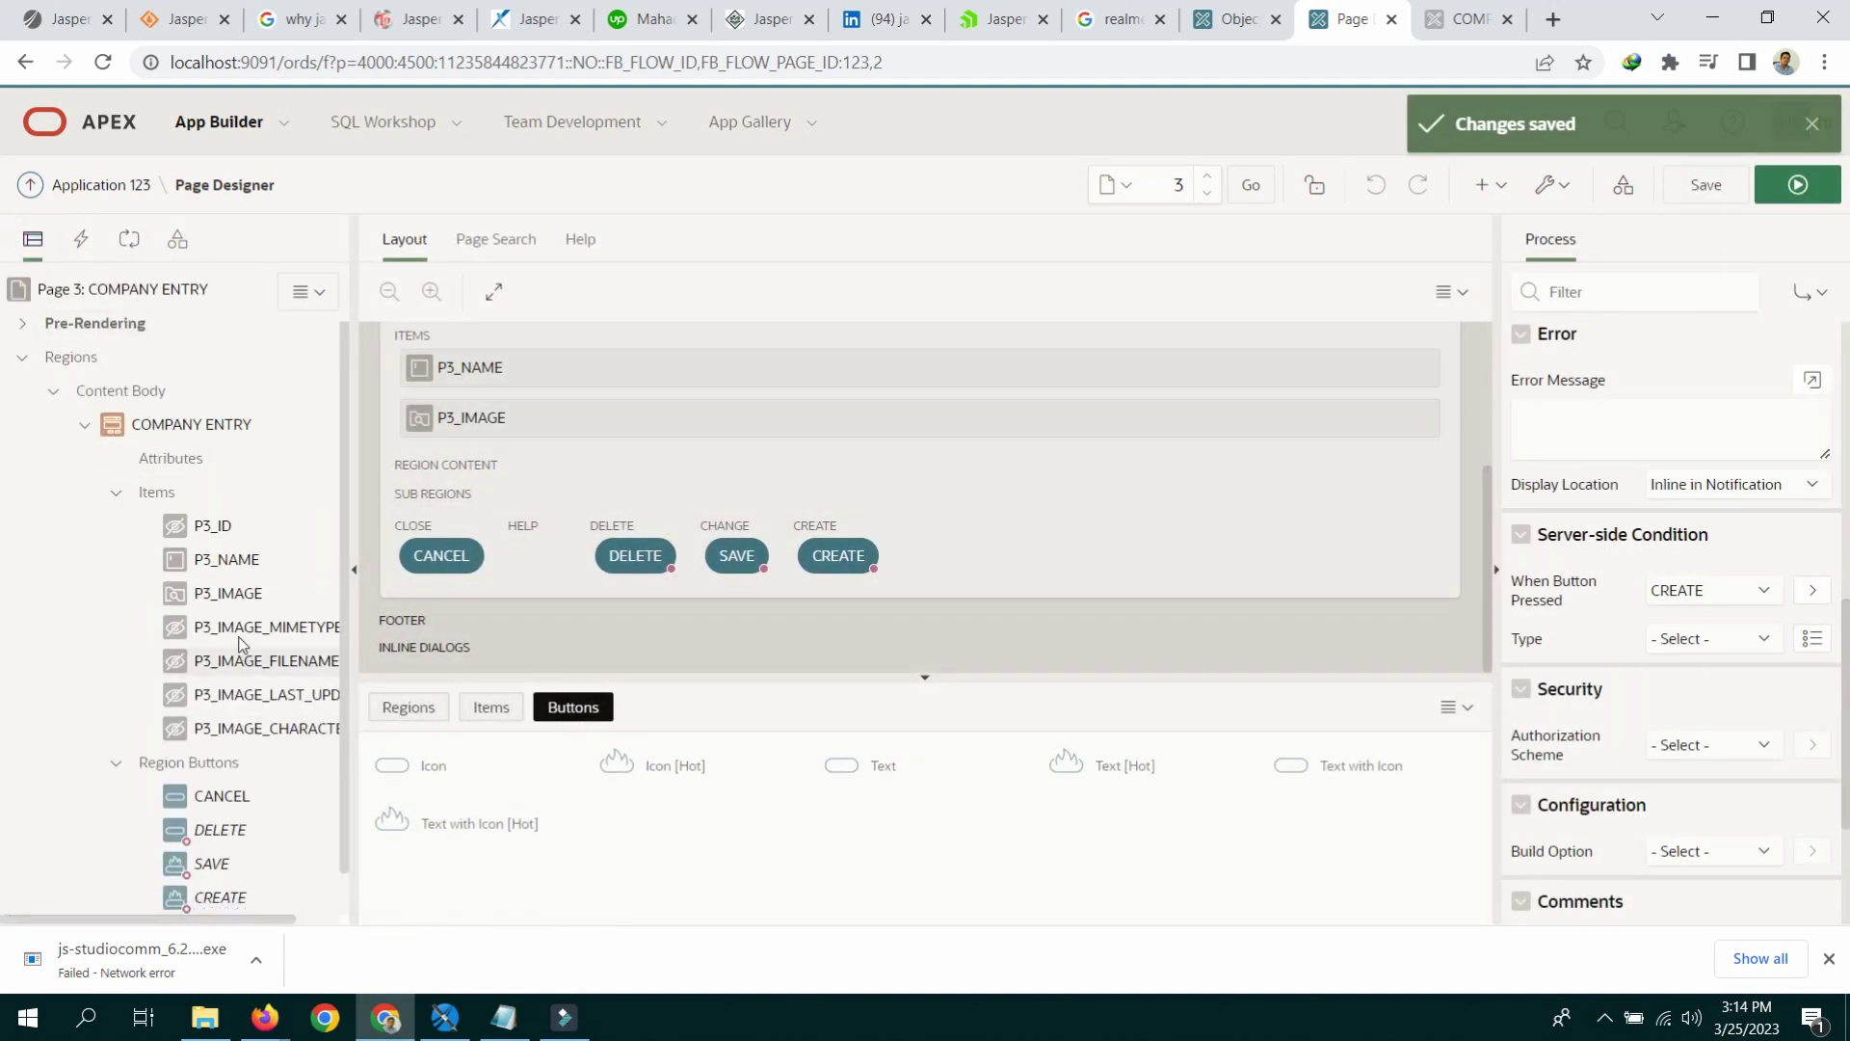
Step: Set P3_IMAGE's MIME Type column to IMAGE_MIMETYPE, copied from the schema script
click(255, 601)
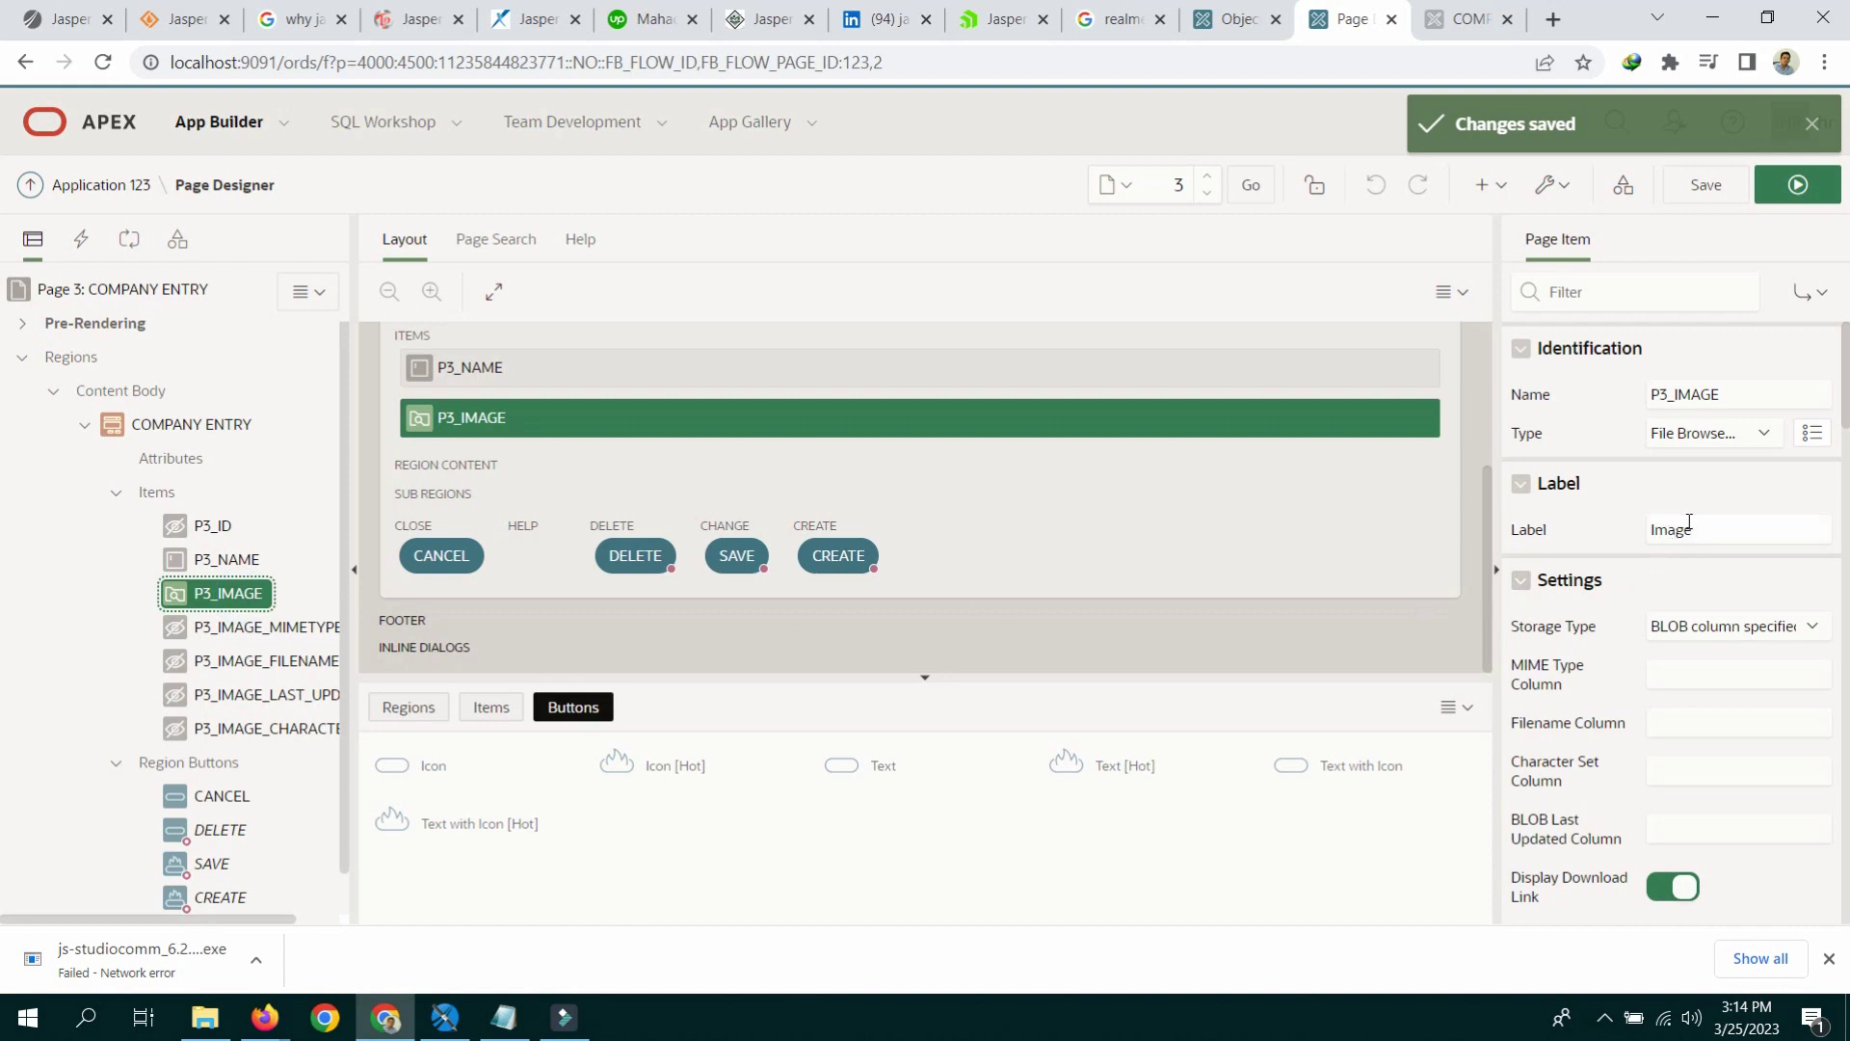
scroll(1735, 479, down, 2)
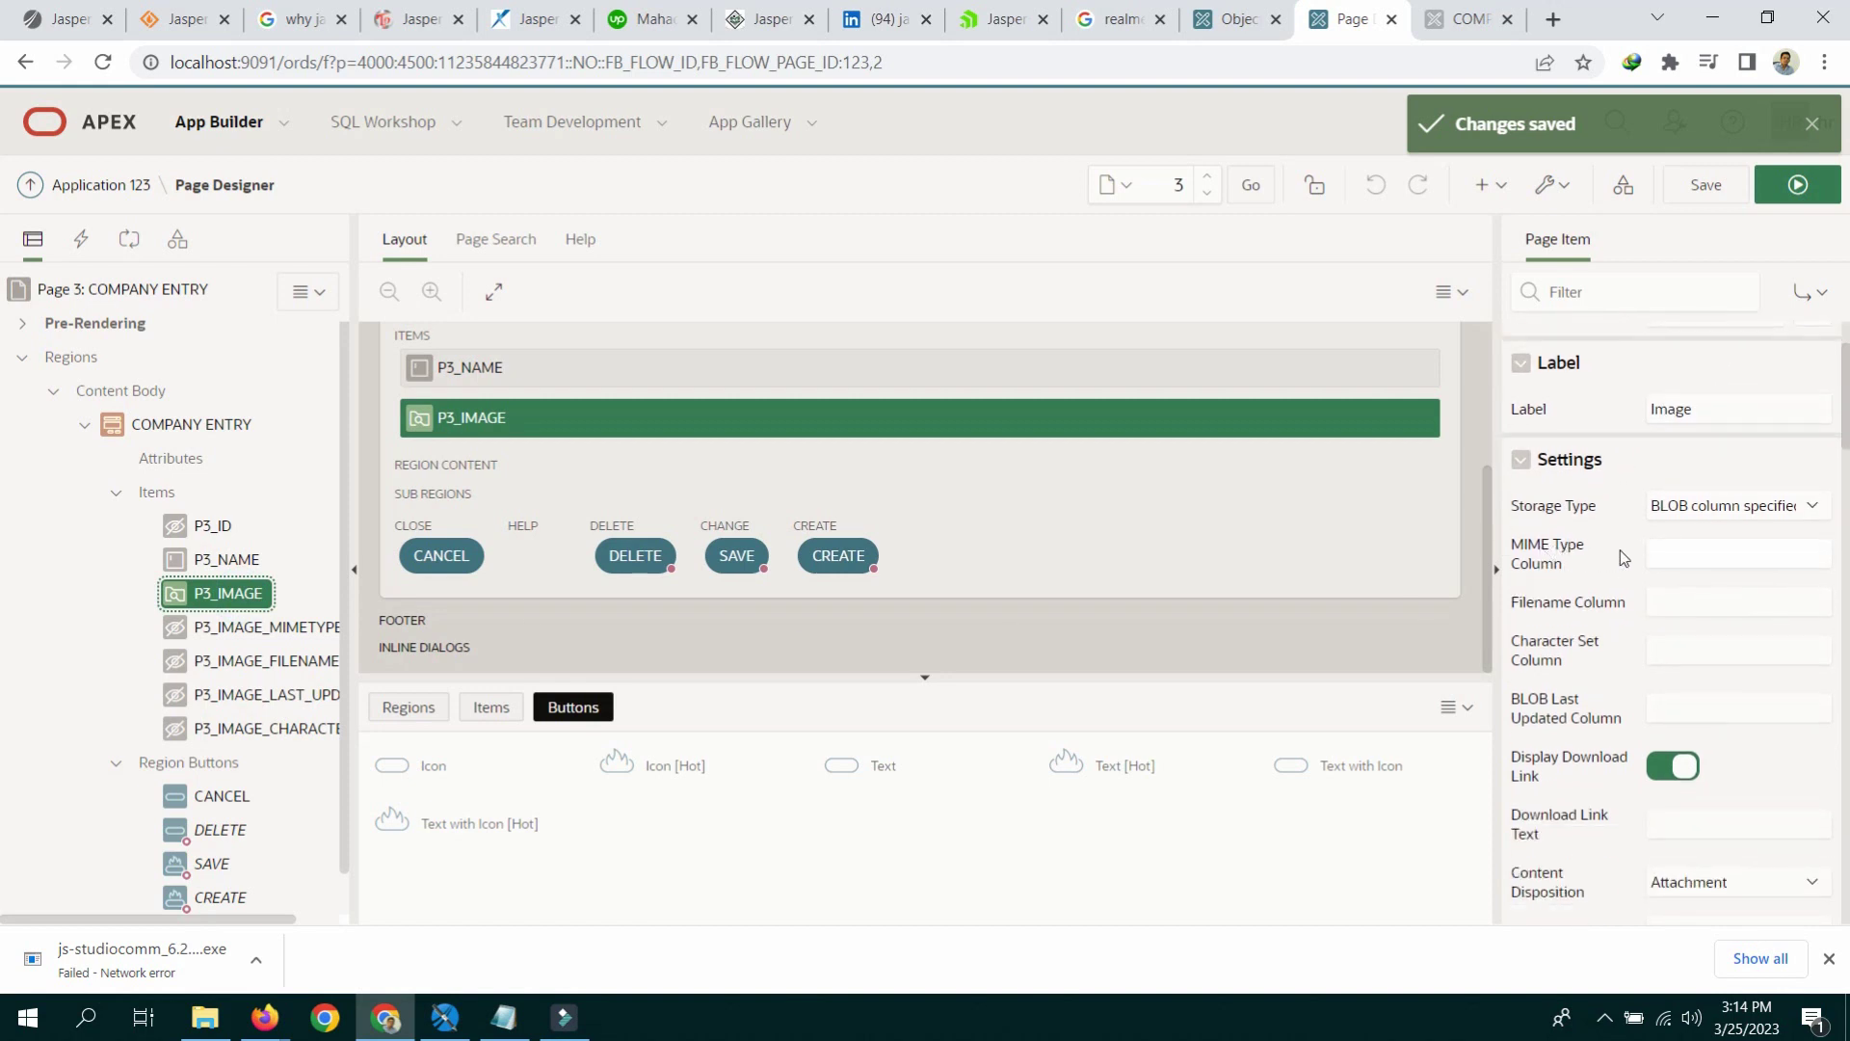
click(1657, 549)
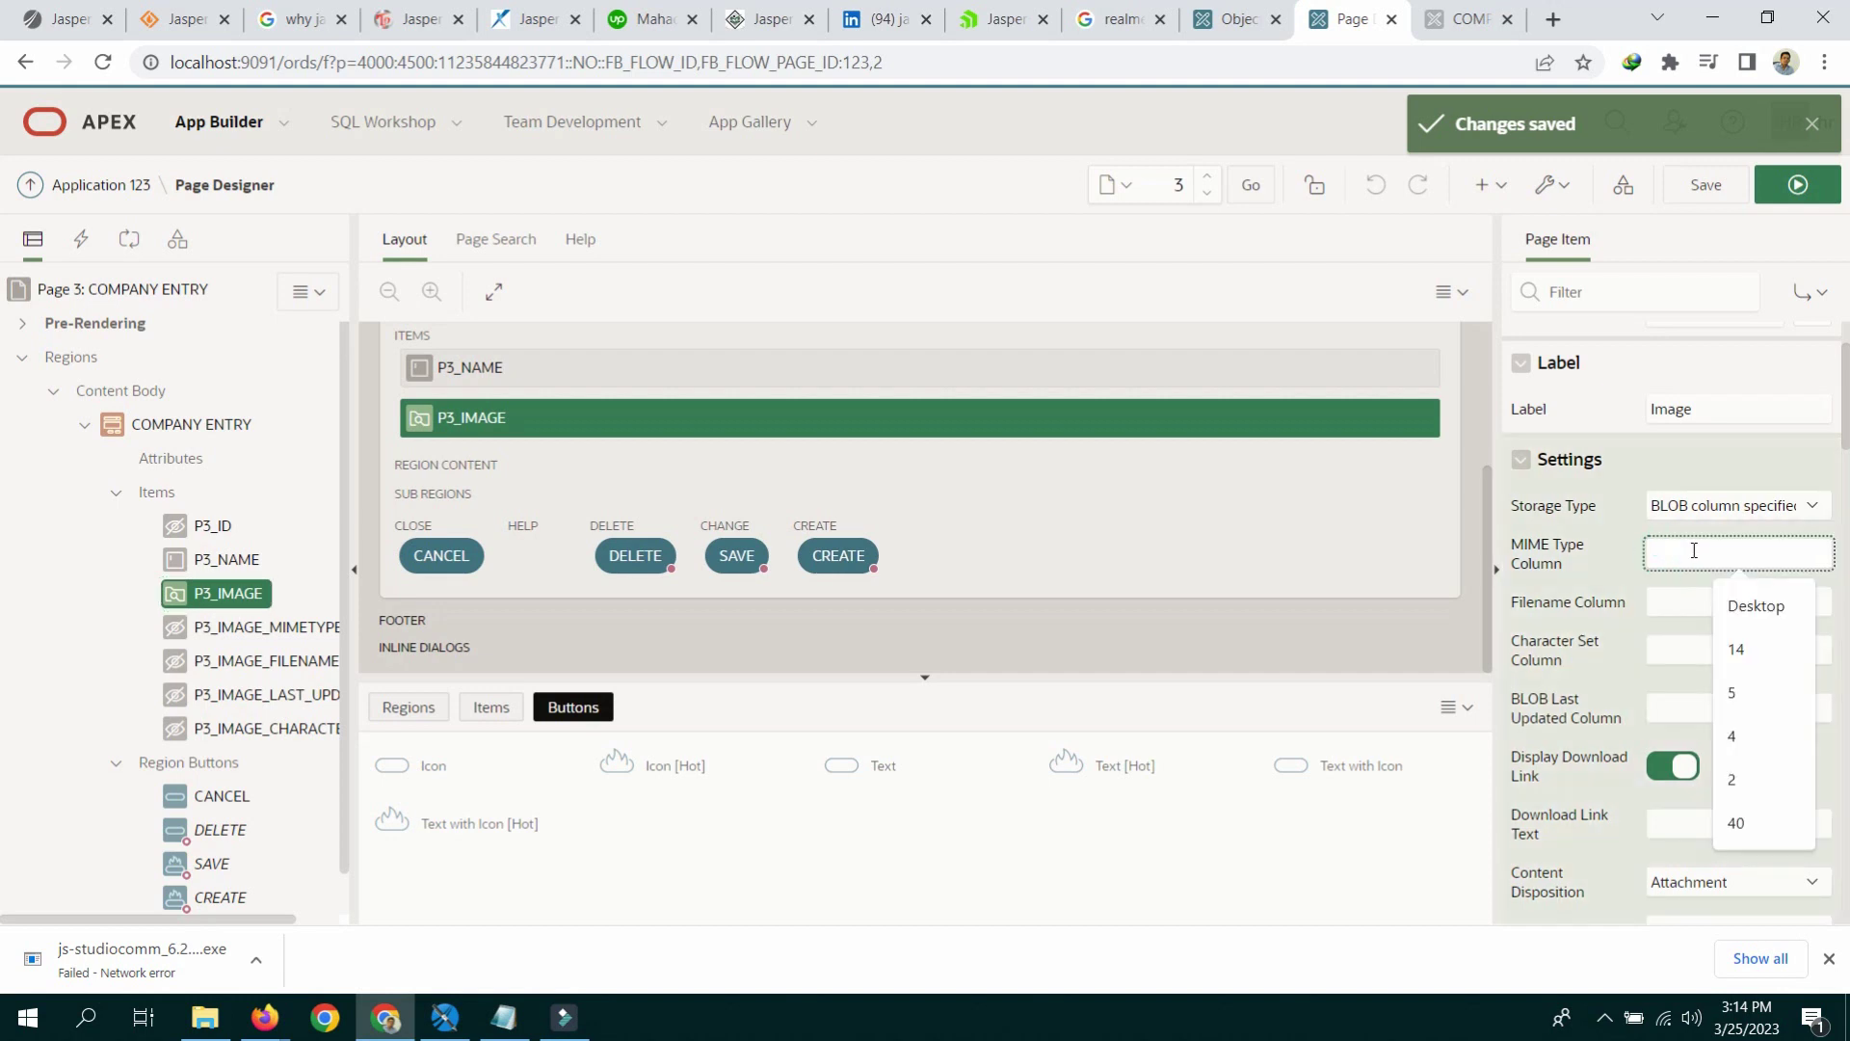
click(503, 1017)
click(1467, 396)
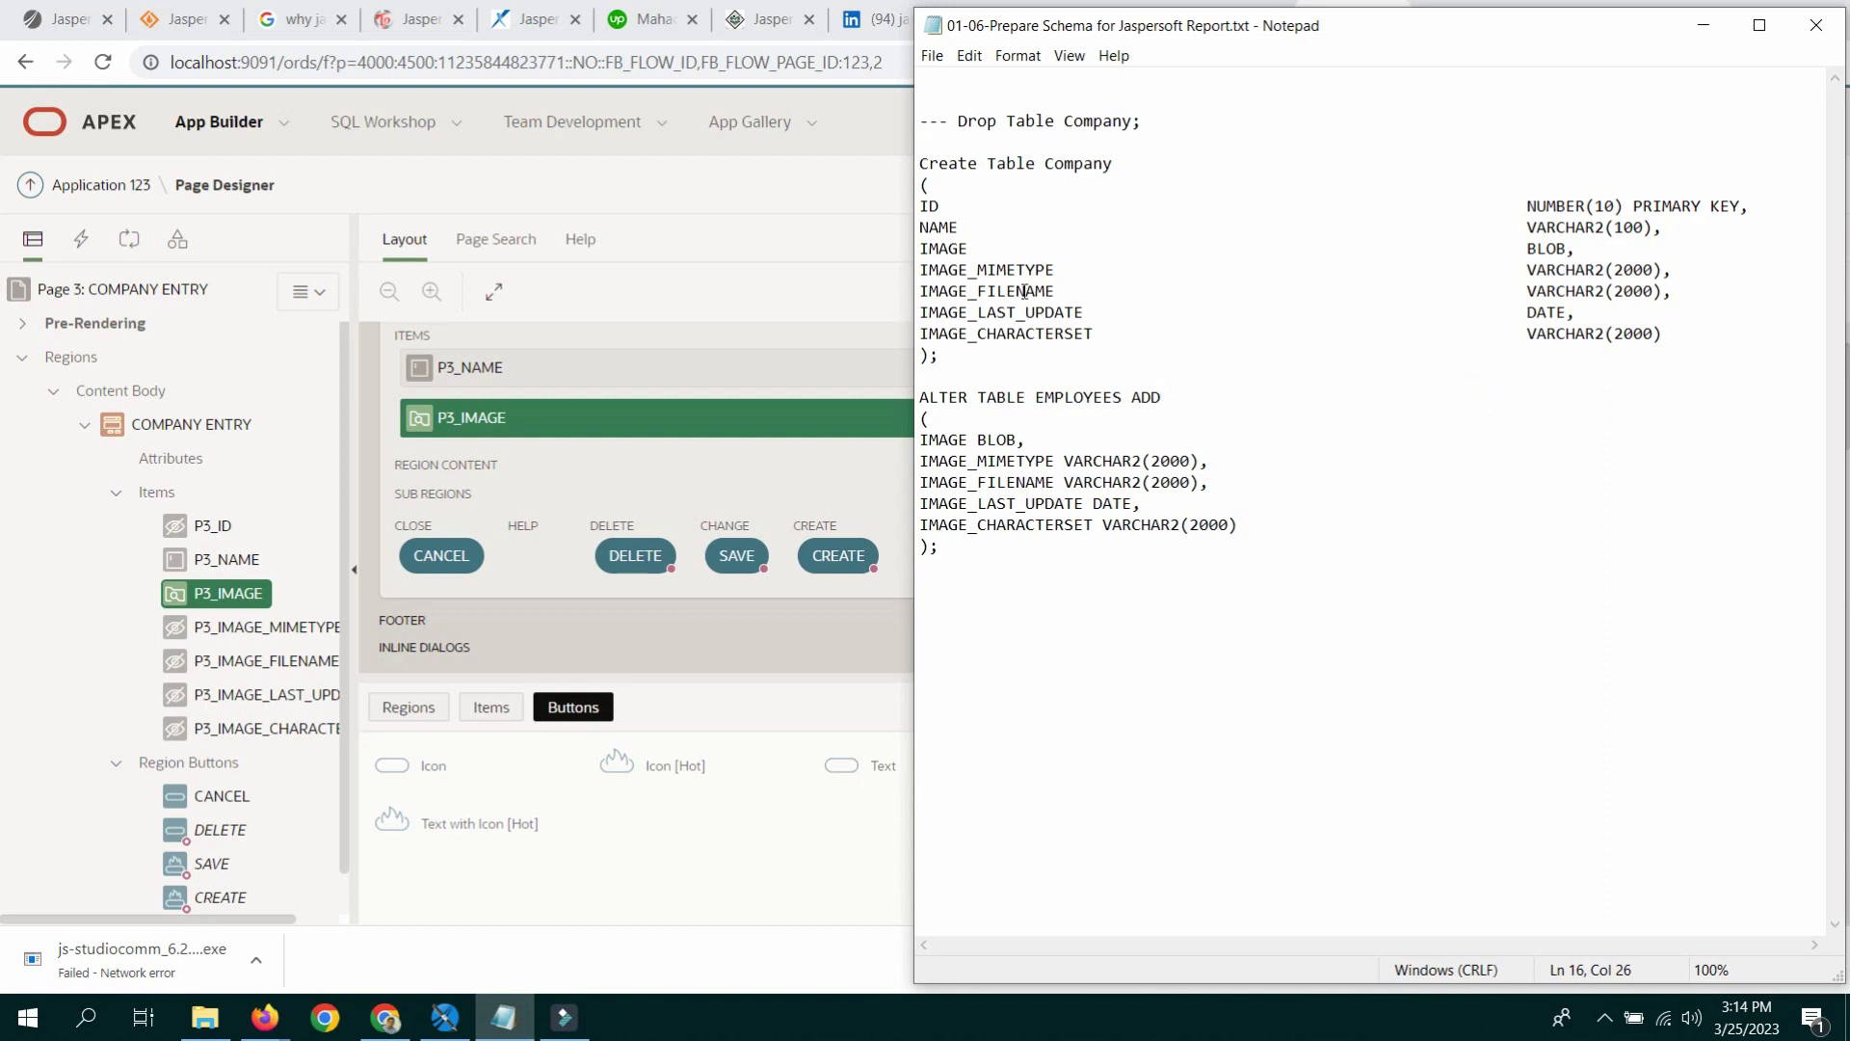
drag(916, 271, 1049, 270)
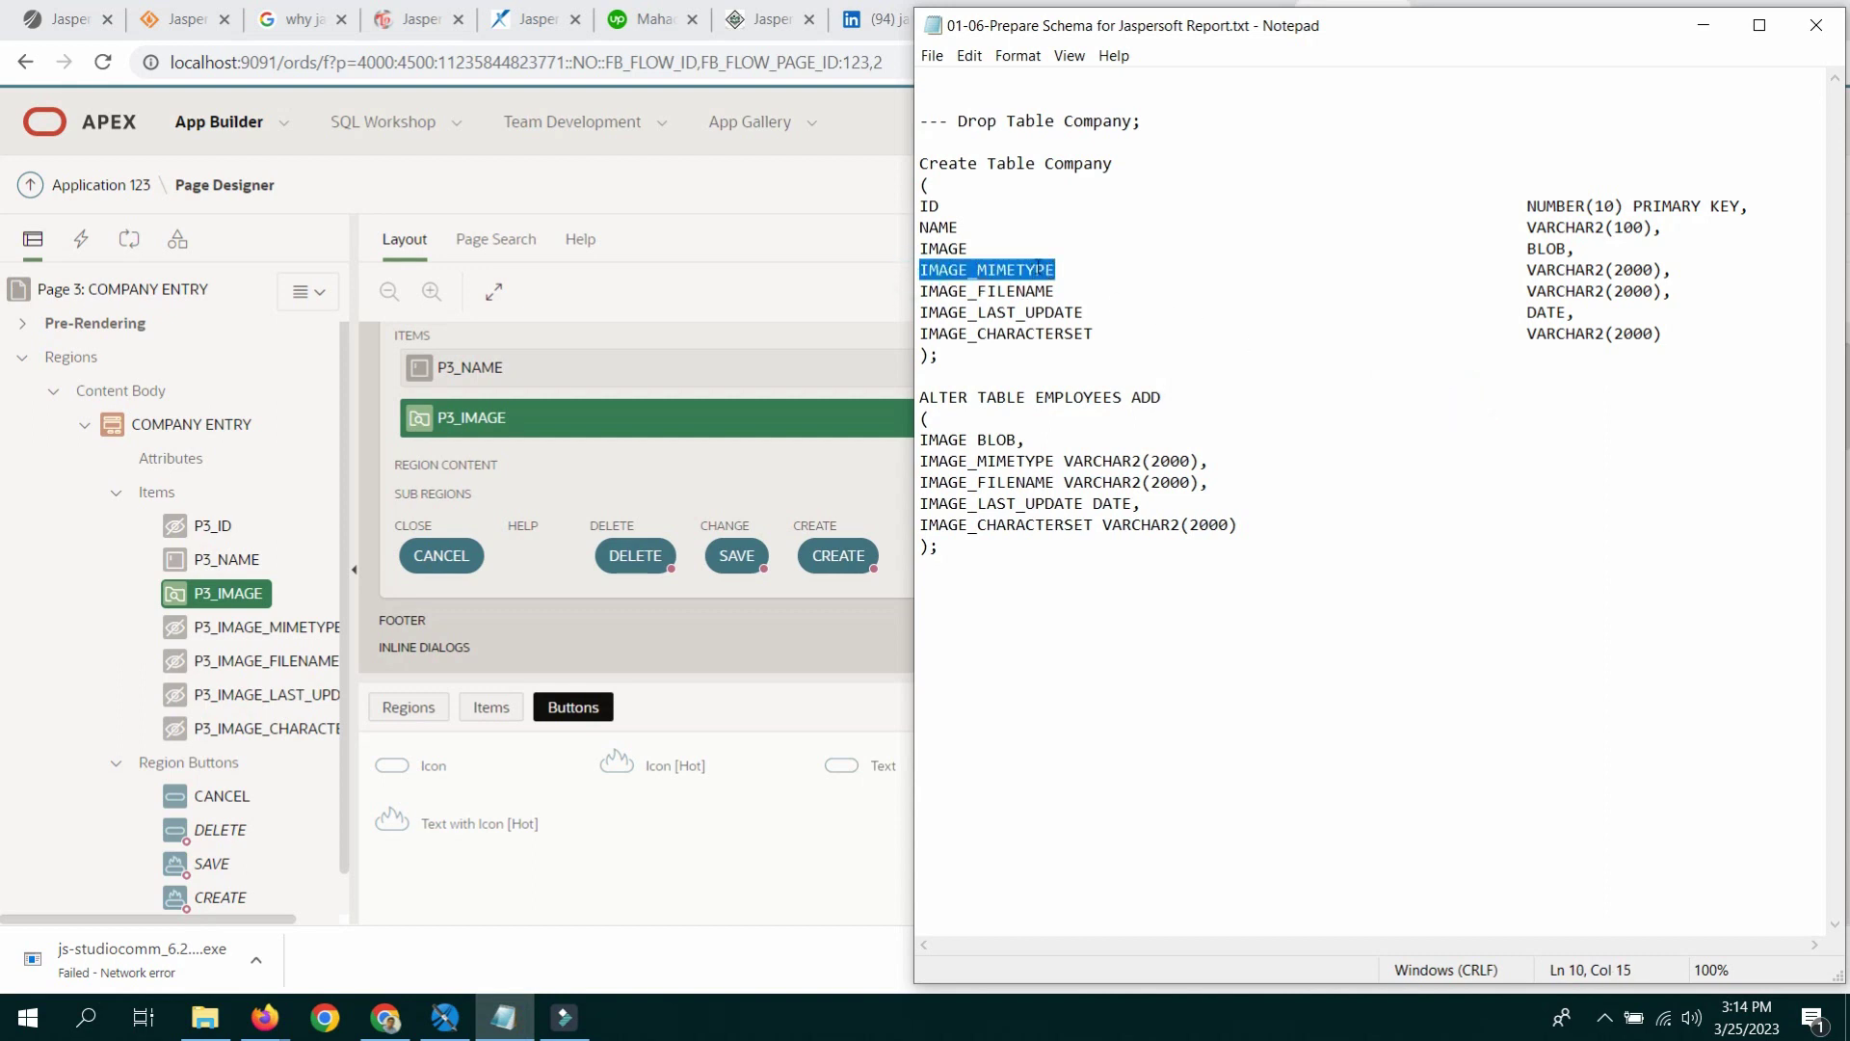
right_click(1038, 270)
click(1080, 339)
click(1713, 27)
key(ctrl+v)
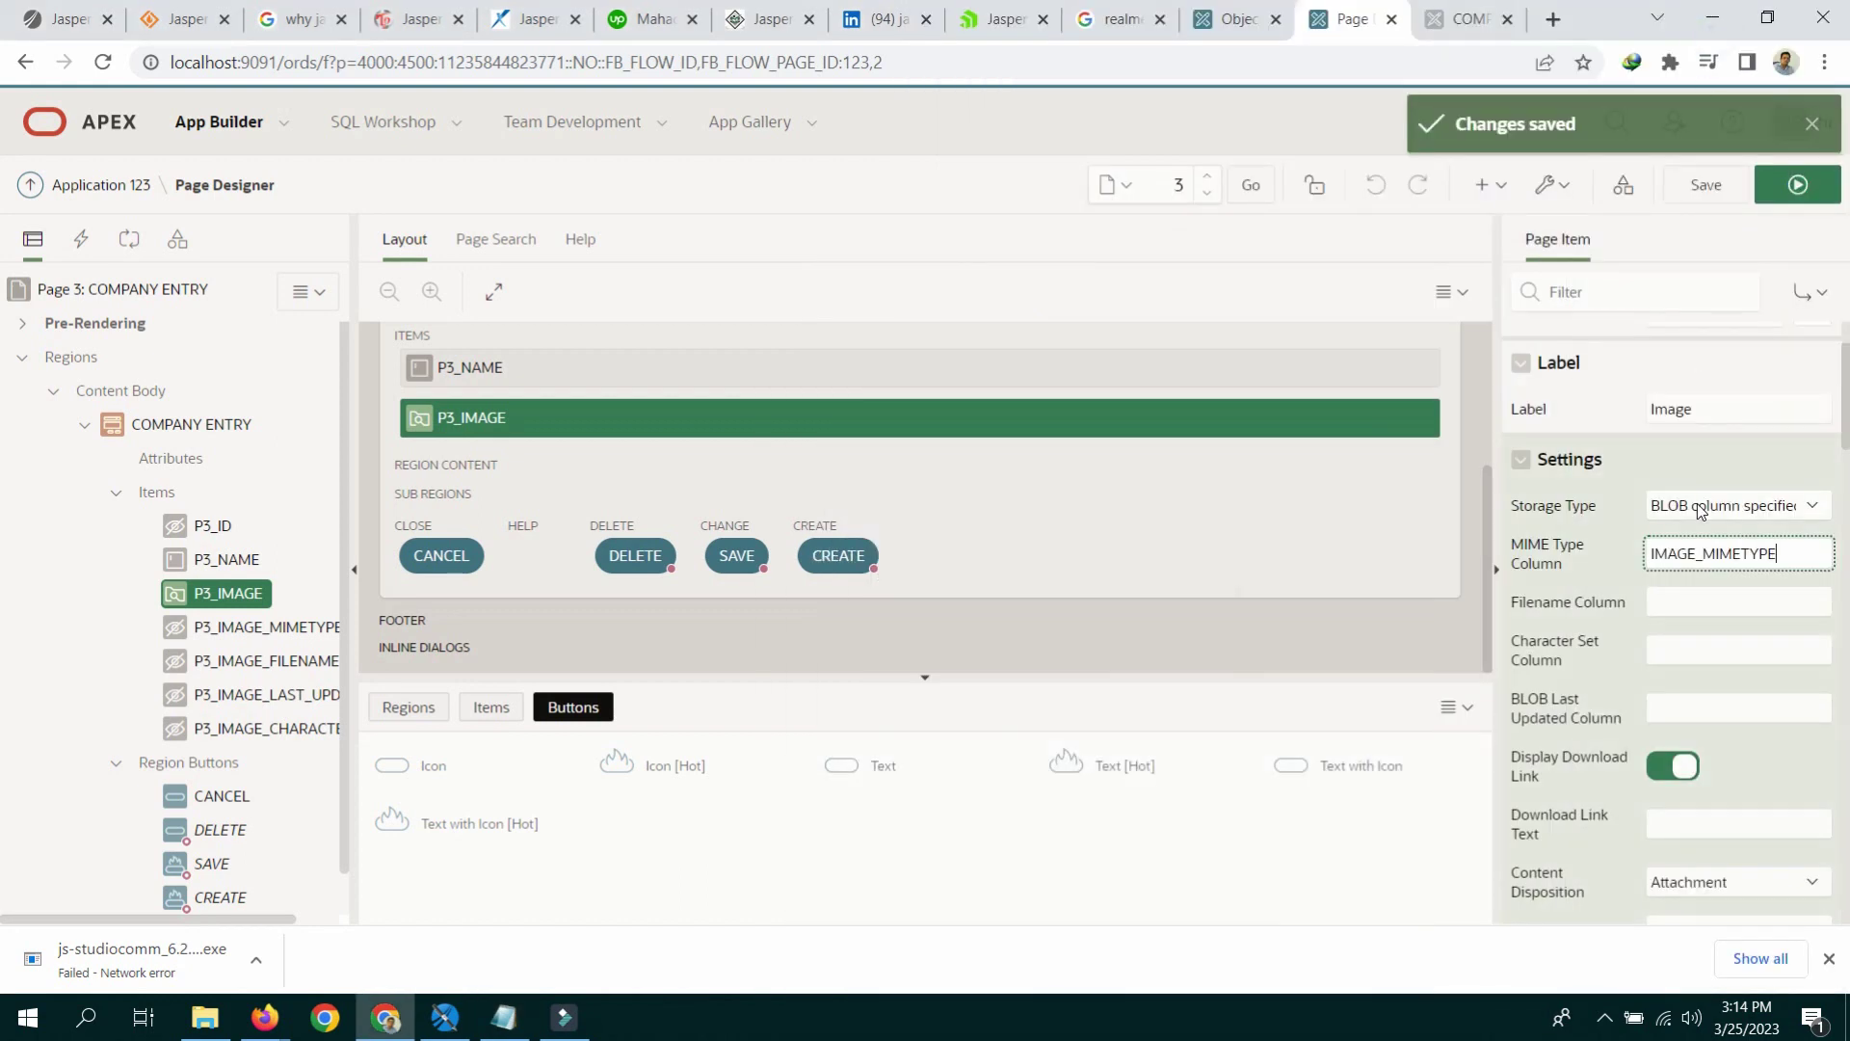
Step: Fill P3_IMAGE's Filename and Character Set columns with IMAGE_FILENAME and IMAGE_CHARACTERSET
click(1699, 604)
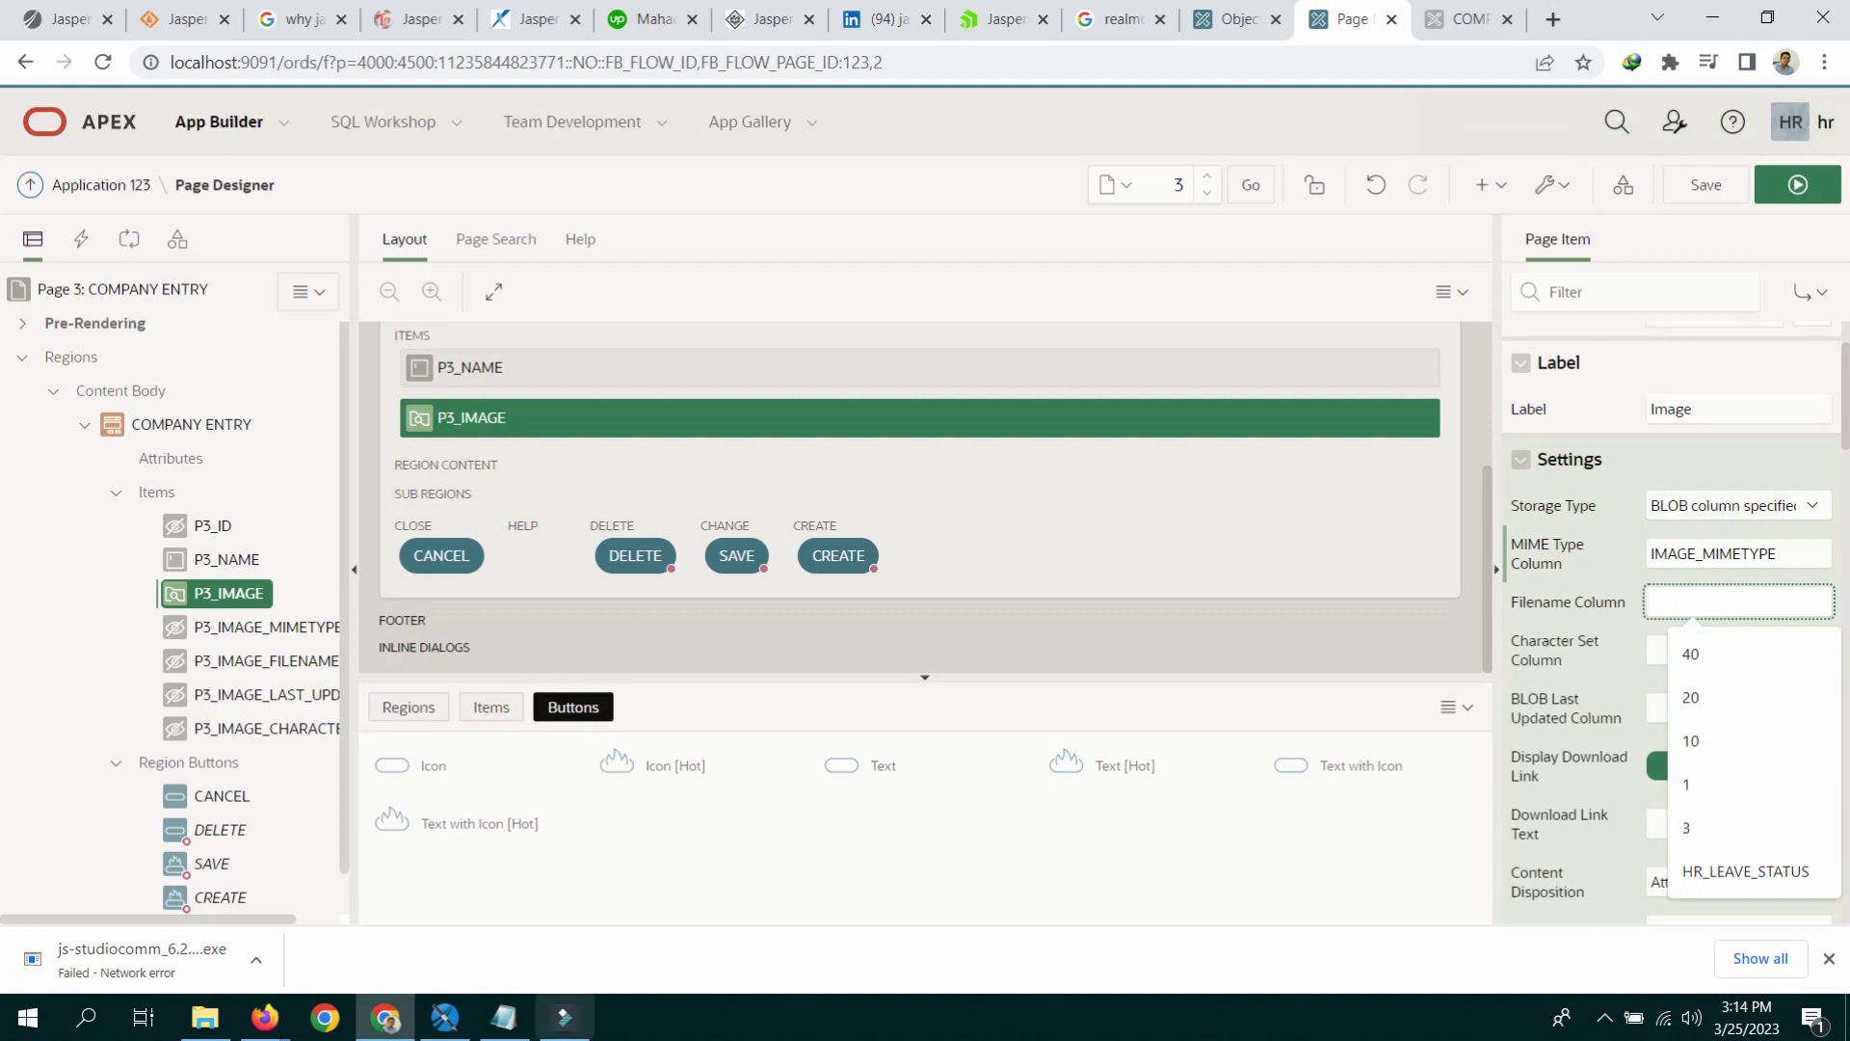
click(503, 1017)
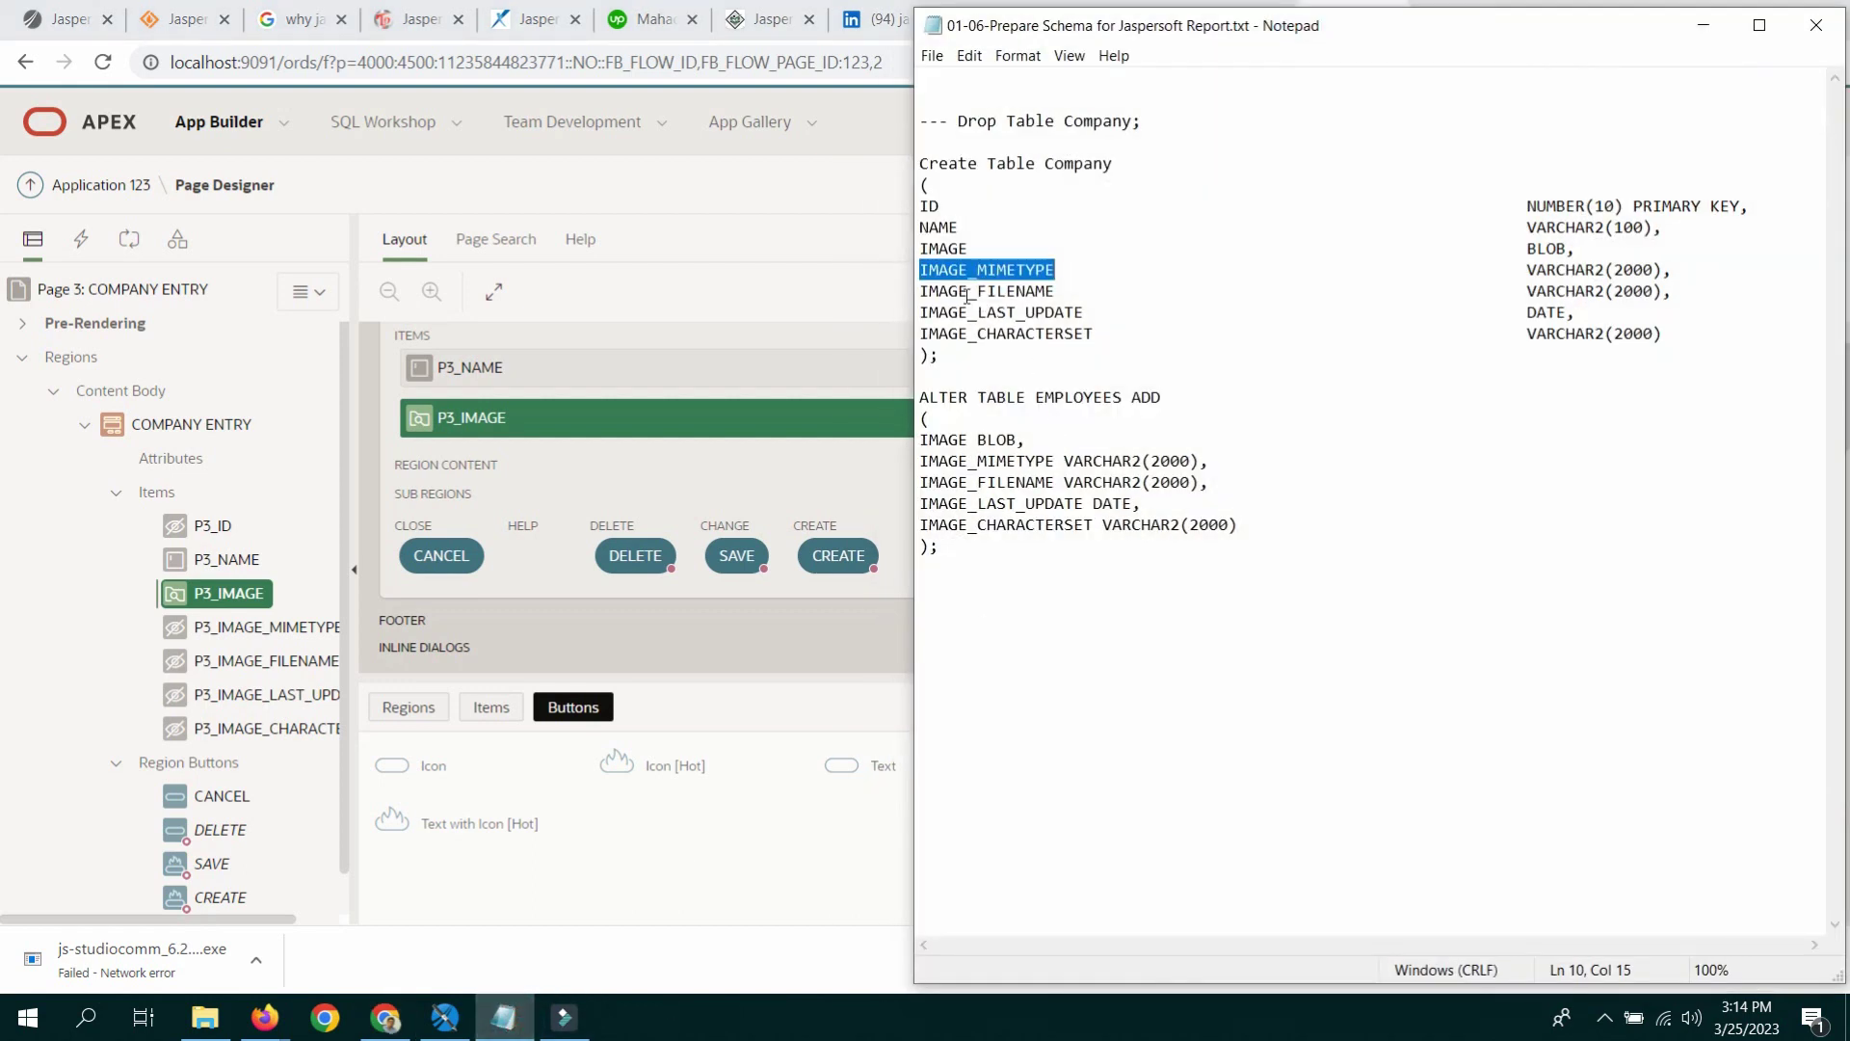
drag(922, 290, 1055, 290)
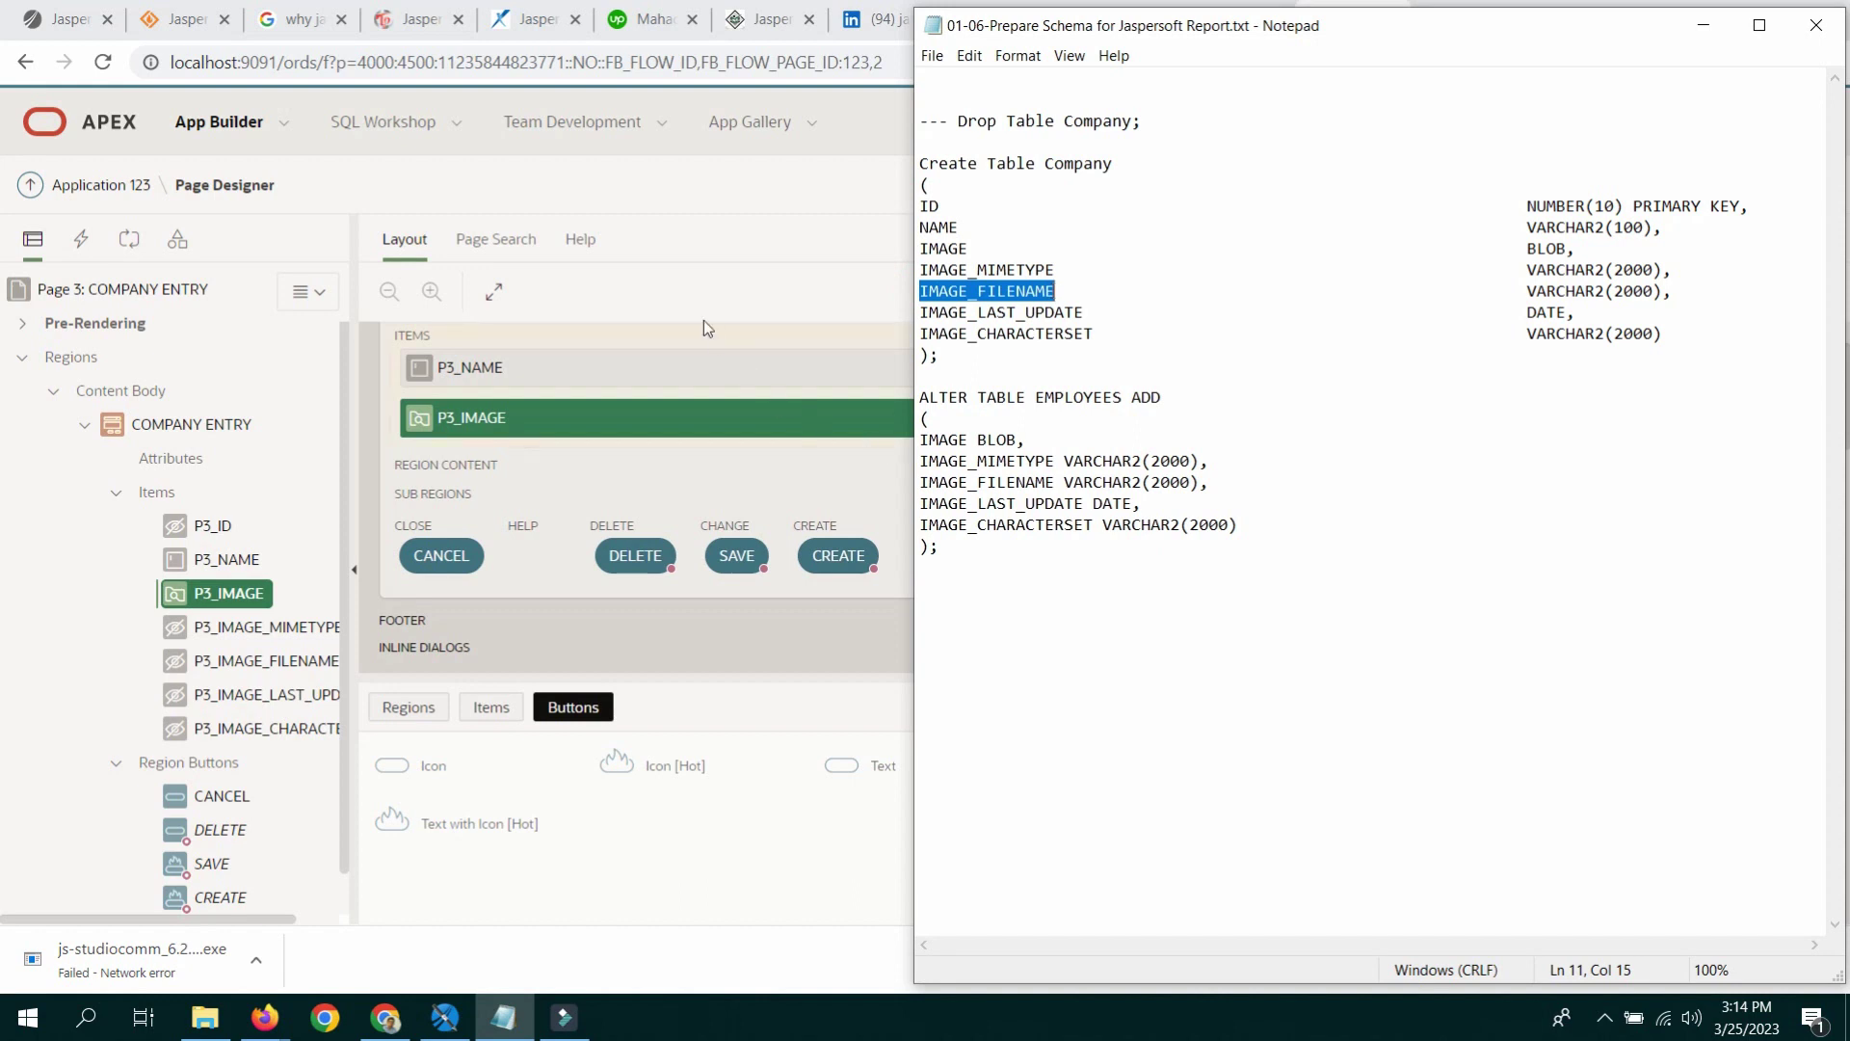
click(694, 172)
click(1706, 599)
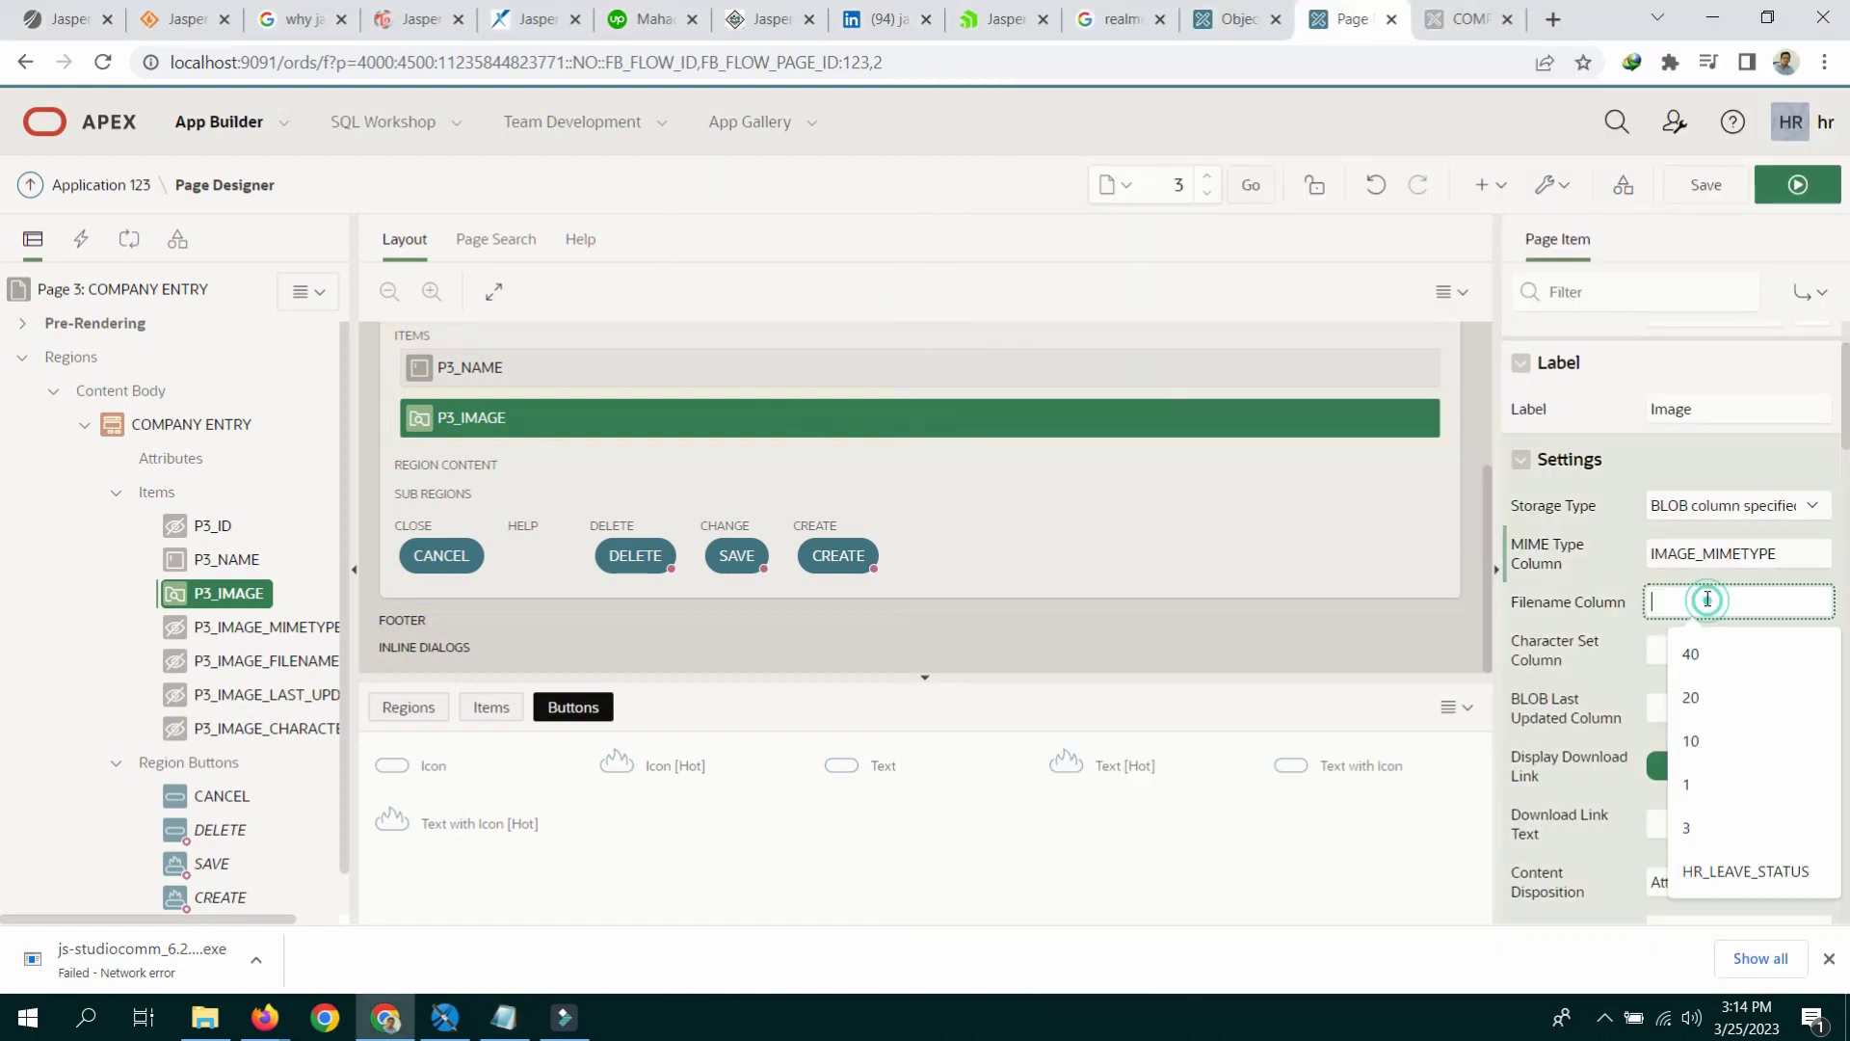
key(ctrl+v)
click(1688, 642)
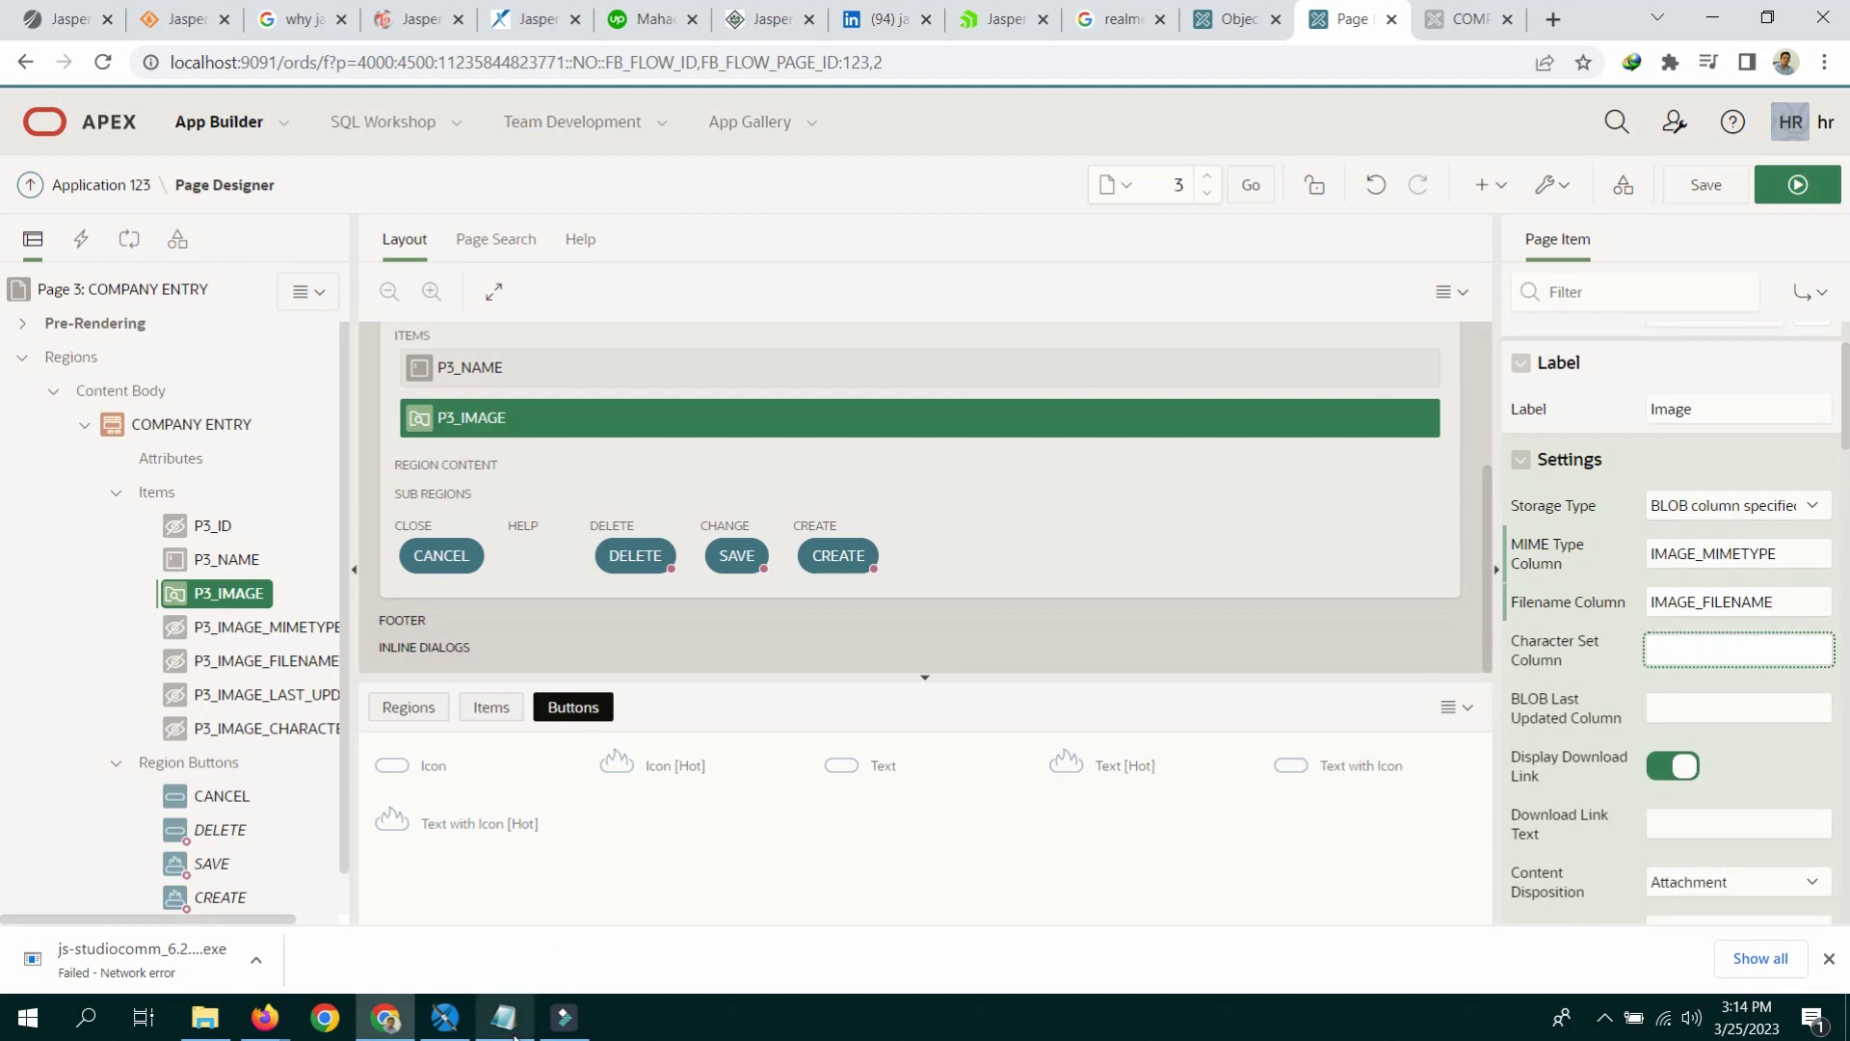
key(alt+Tab)
drag(920, 335, 1095, 325)
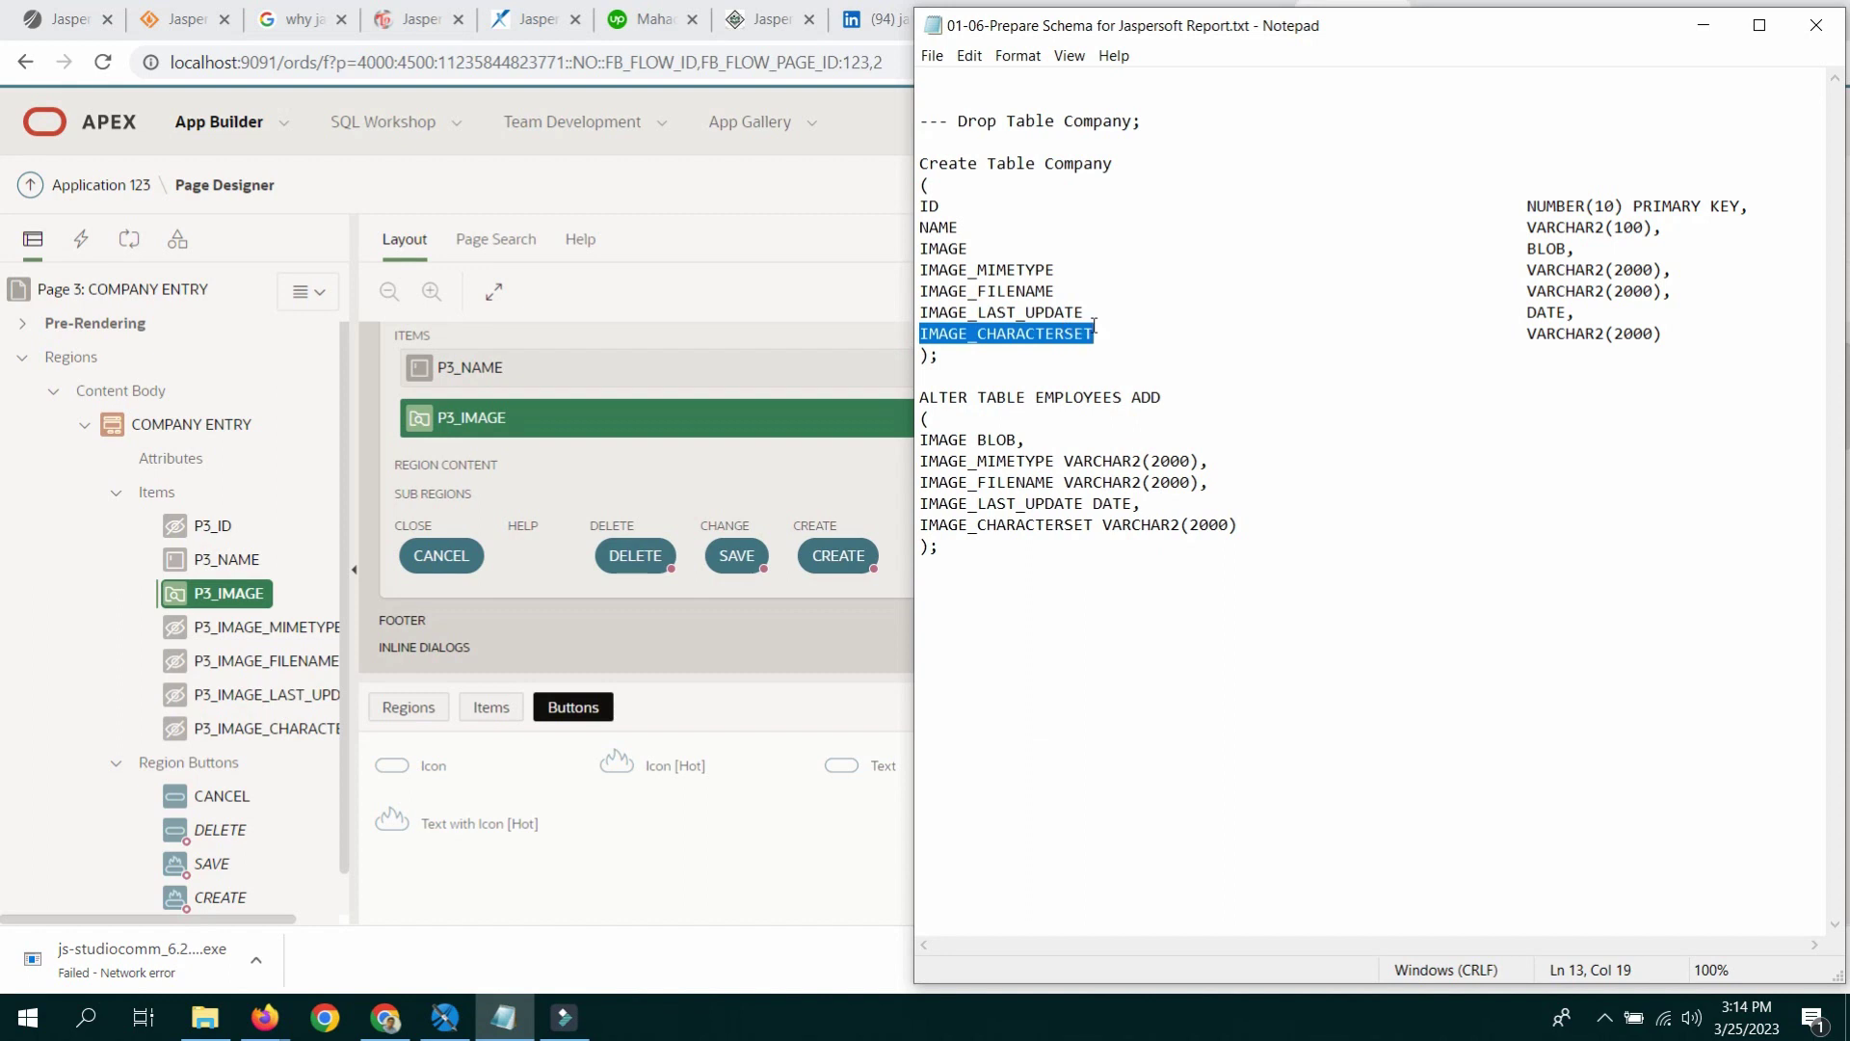
key(alt+Tab)
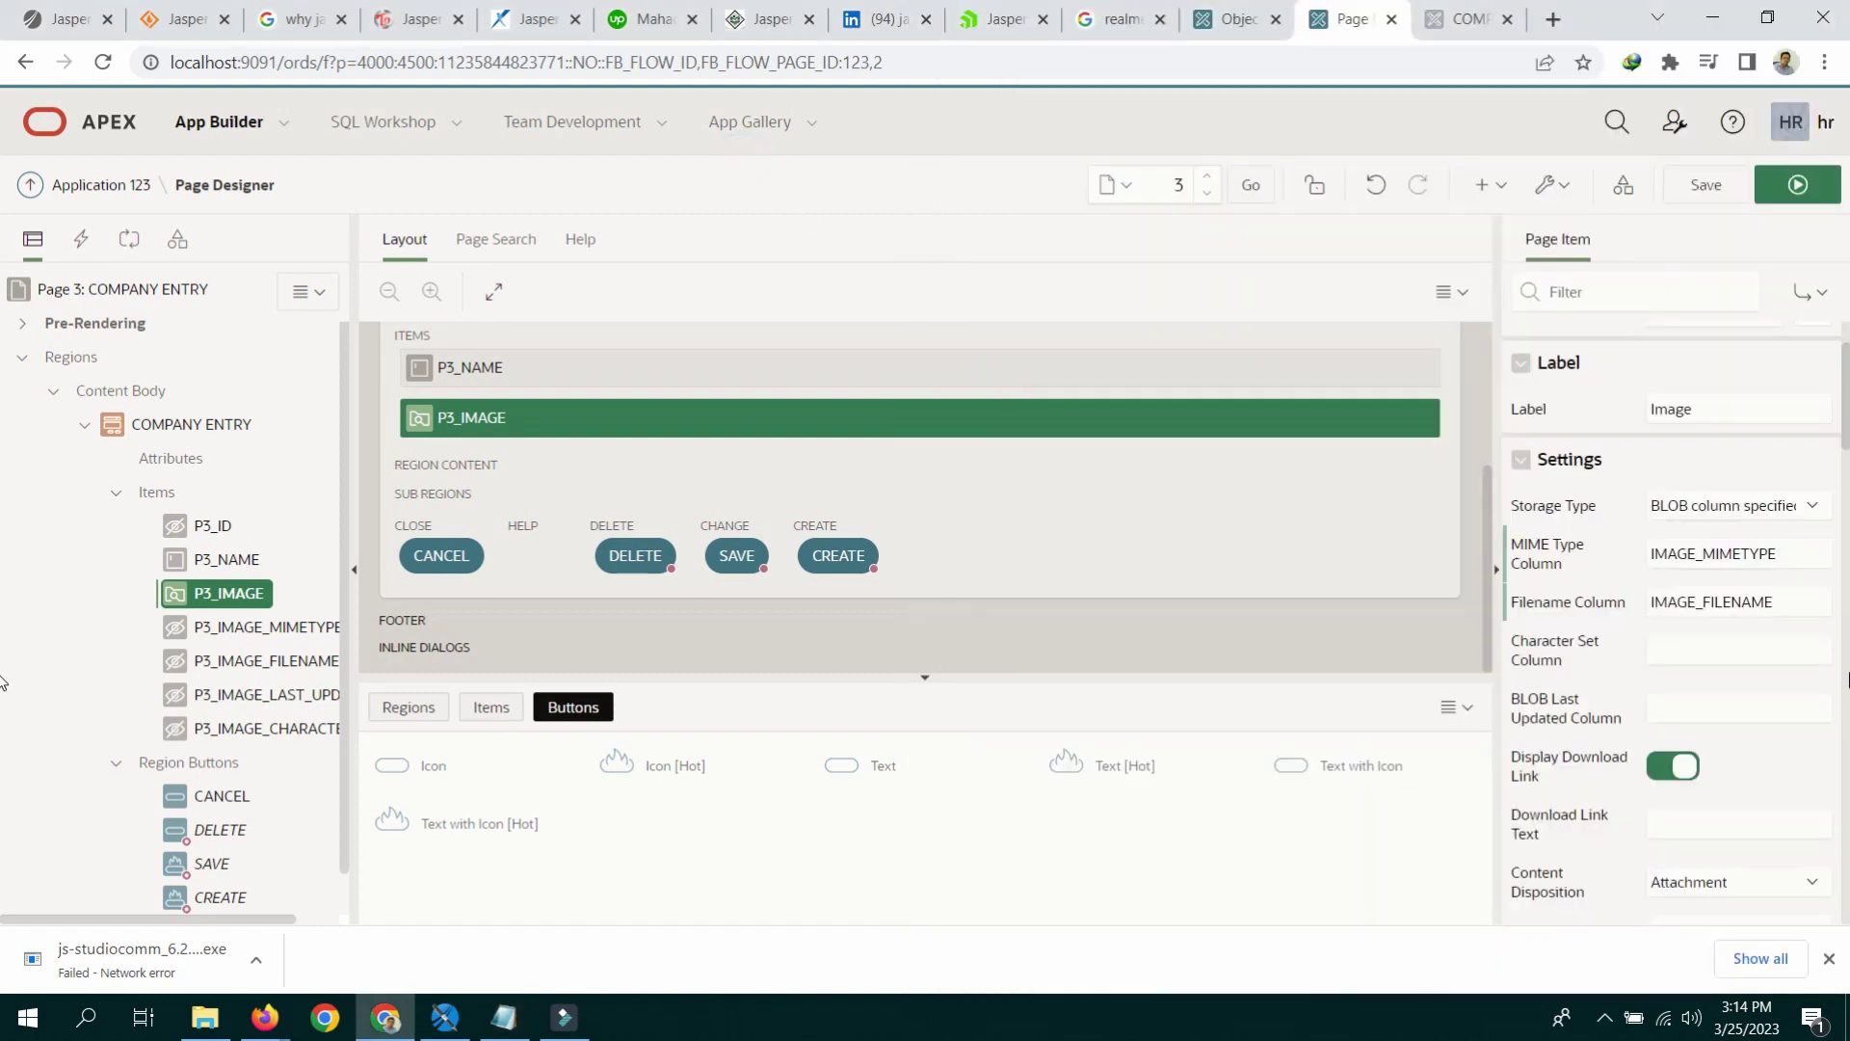
click(1727, 642)
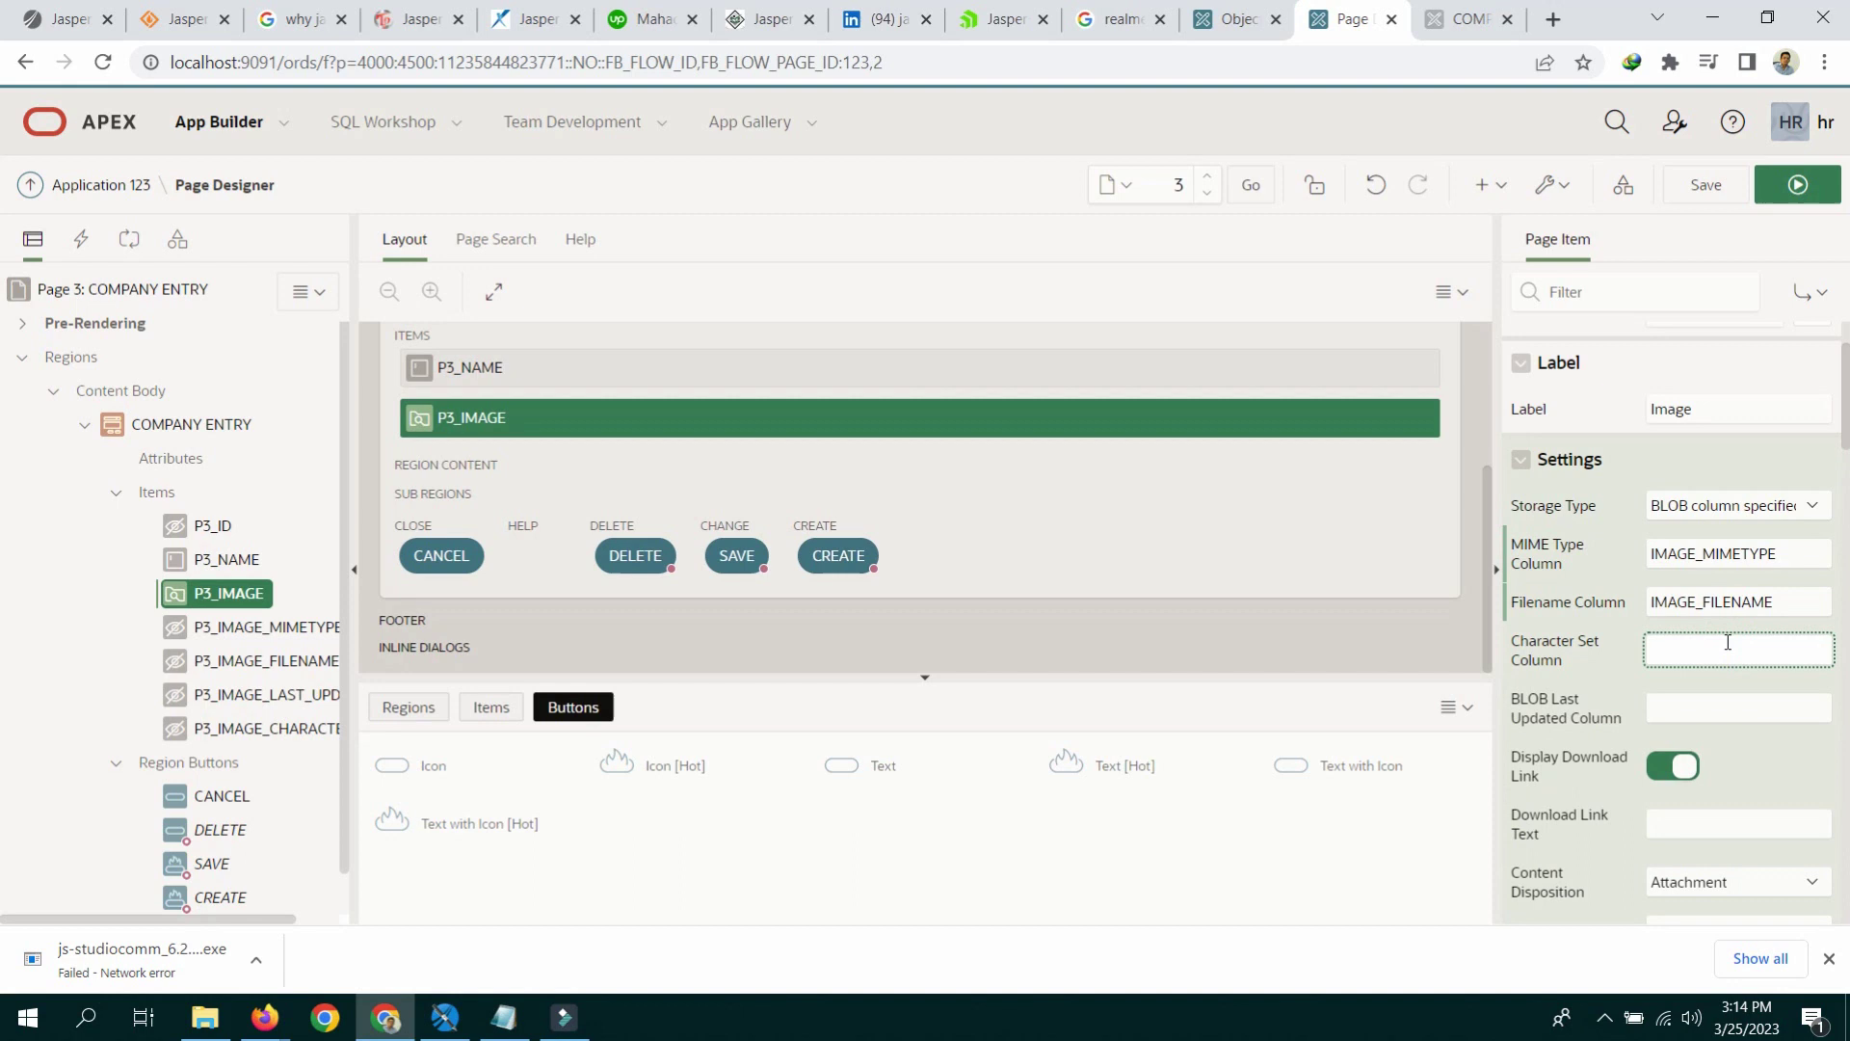
key(ctrl+v)
Step: Set the BLOB Last Updated Column to IMAGE_LAST_UPDATE and save the page
click(1716, 704)
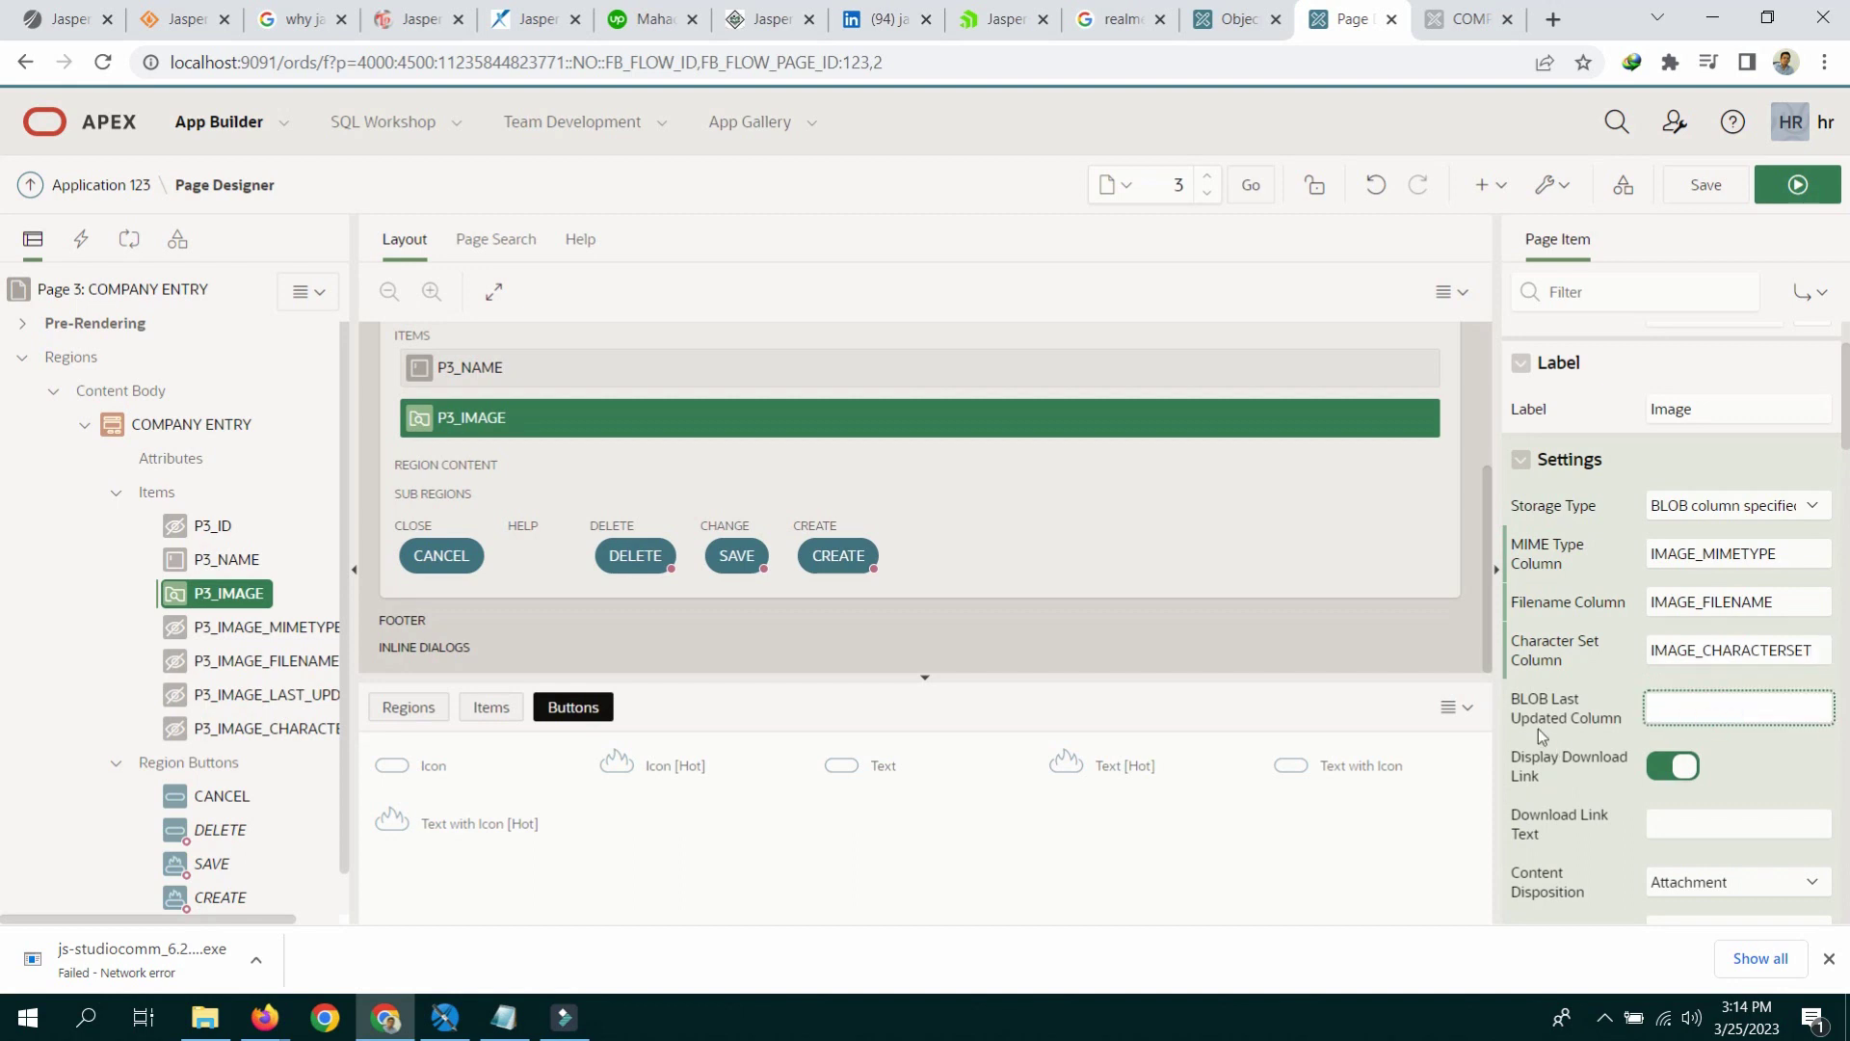
click(503, 1017)
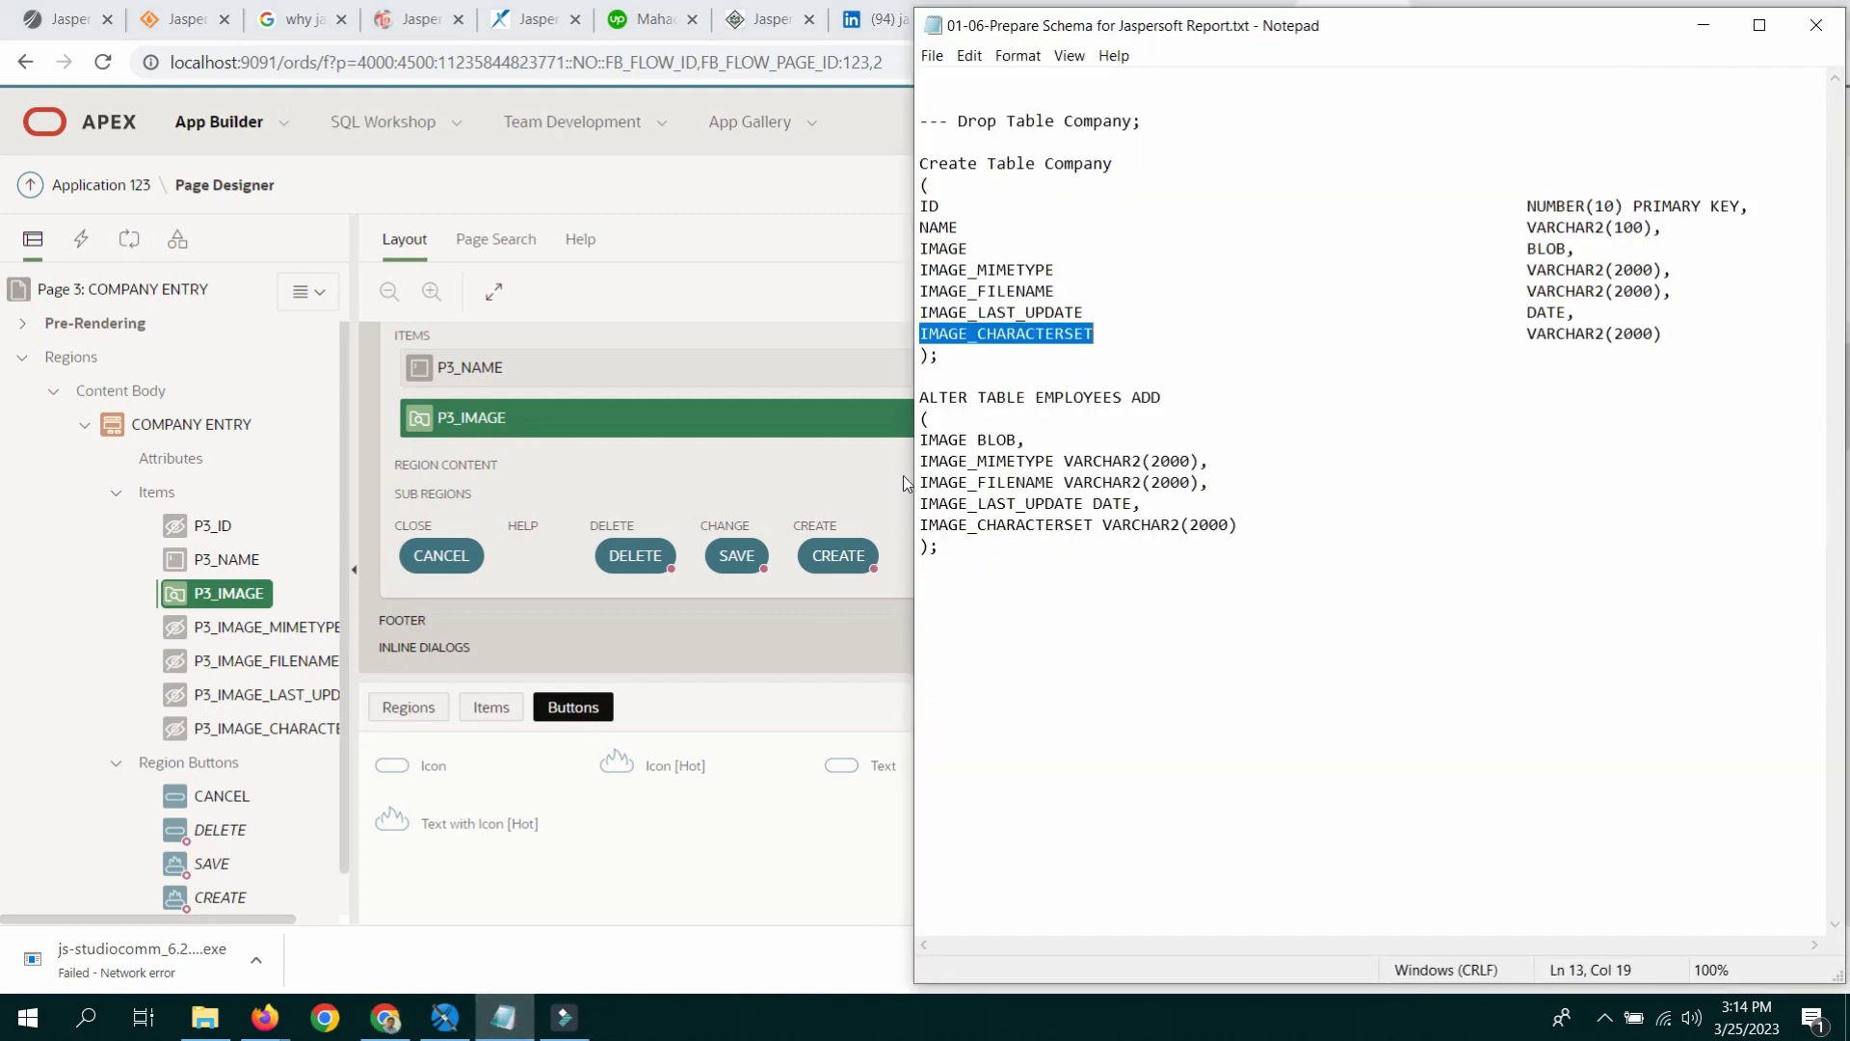
drag(918, 310, 1084, 301)
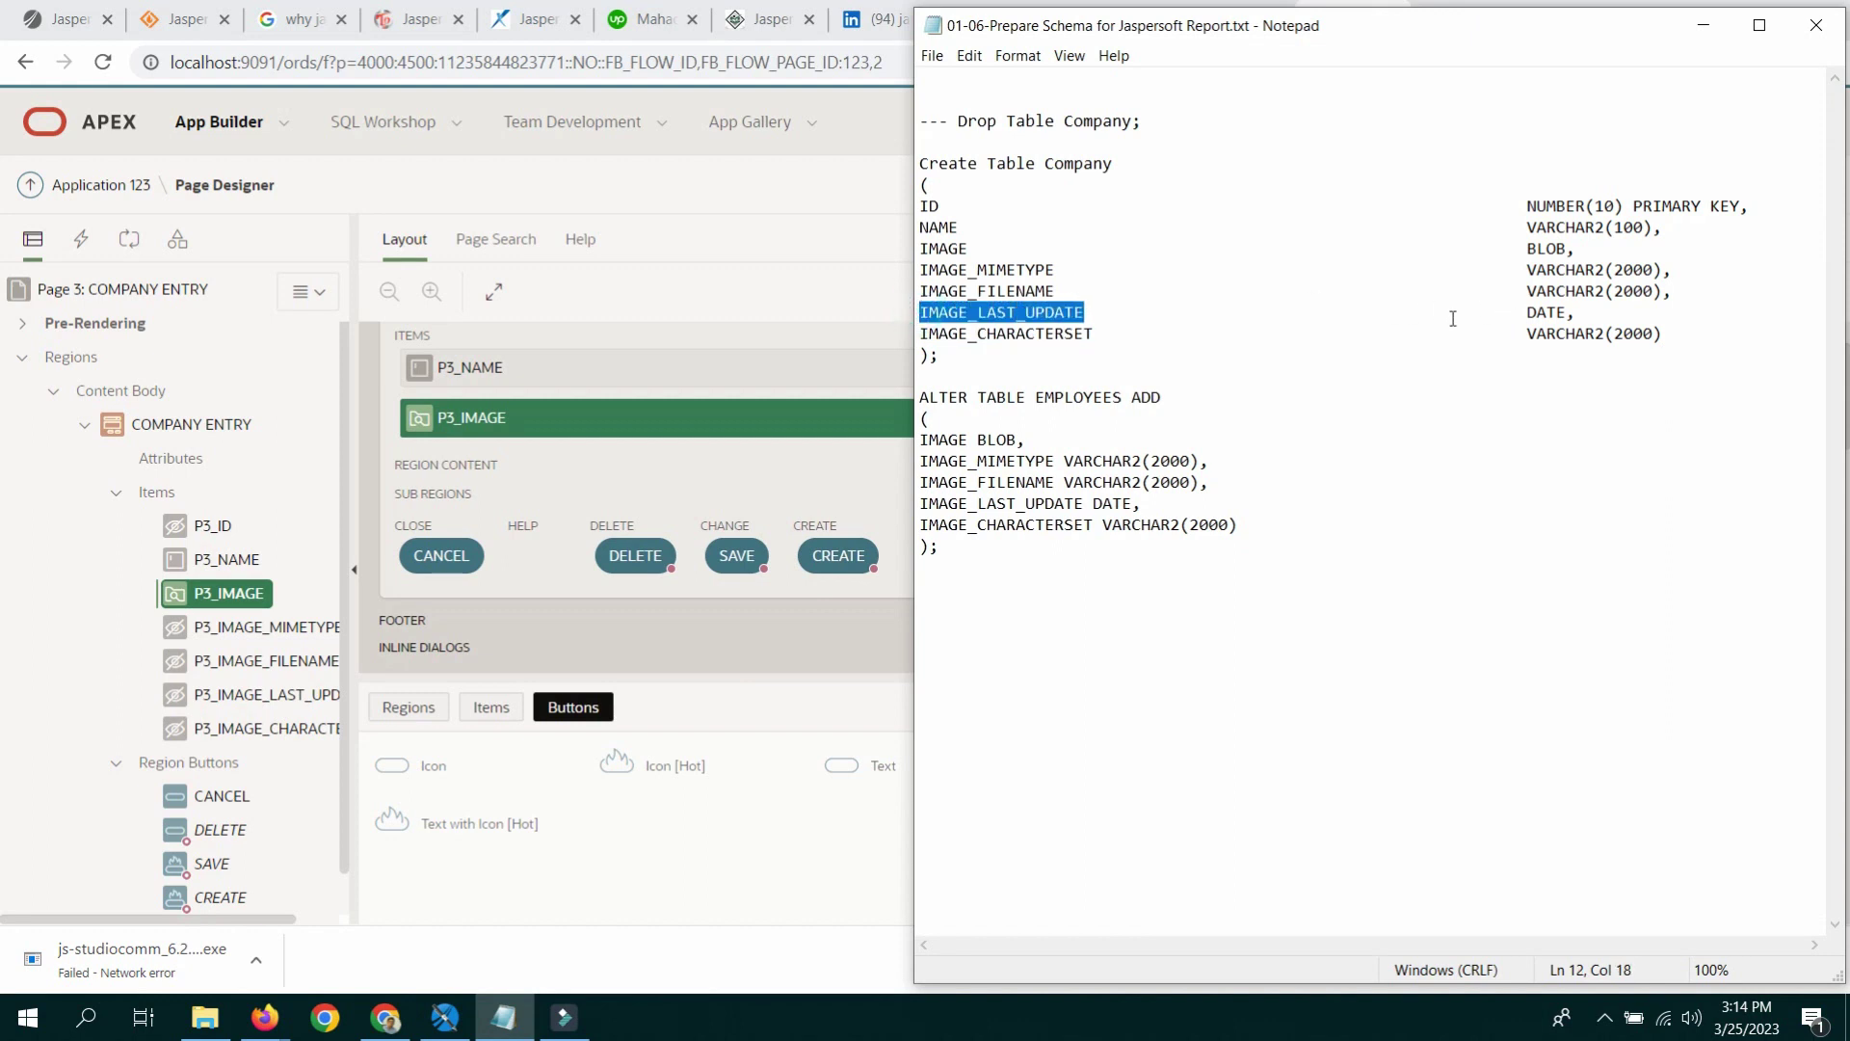
click(728, 189)
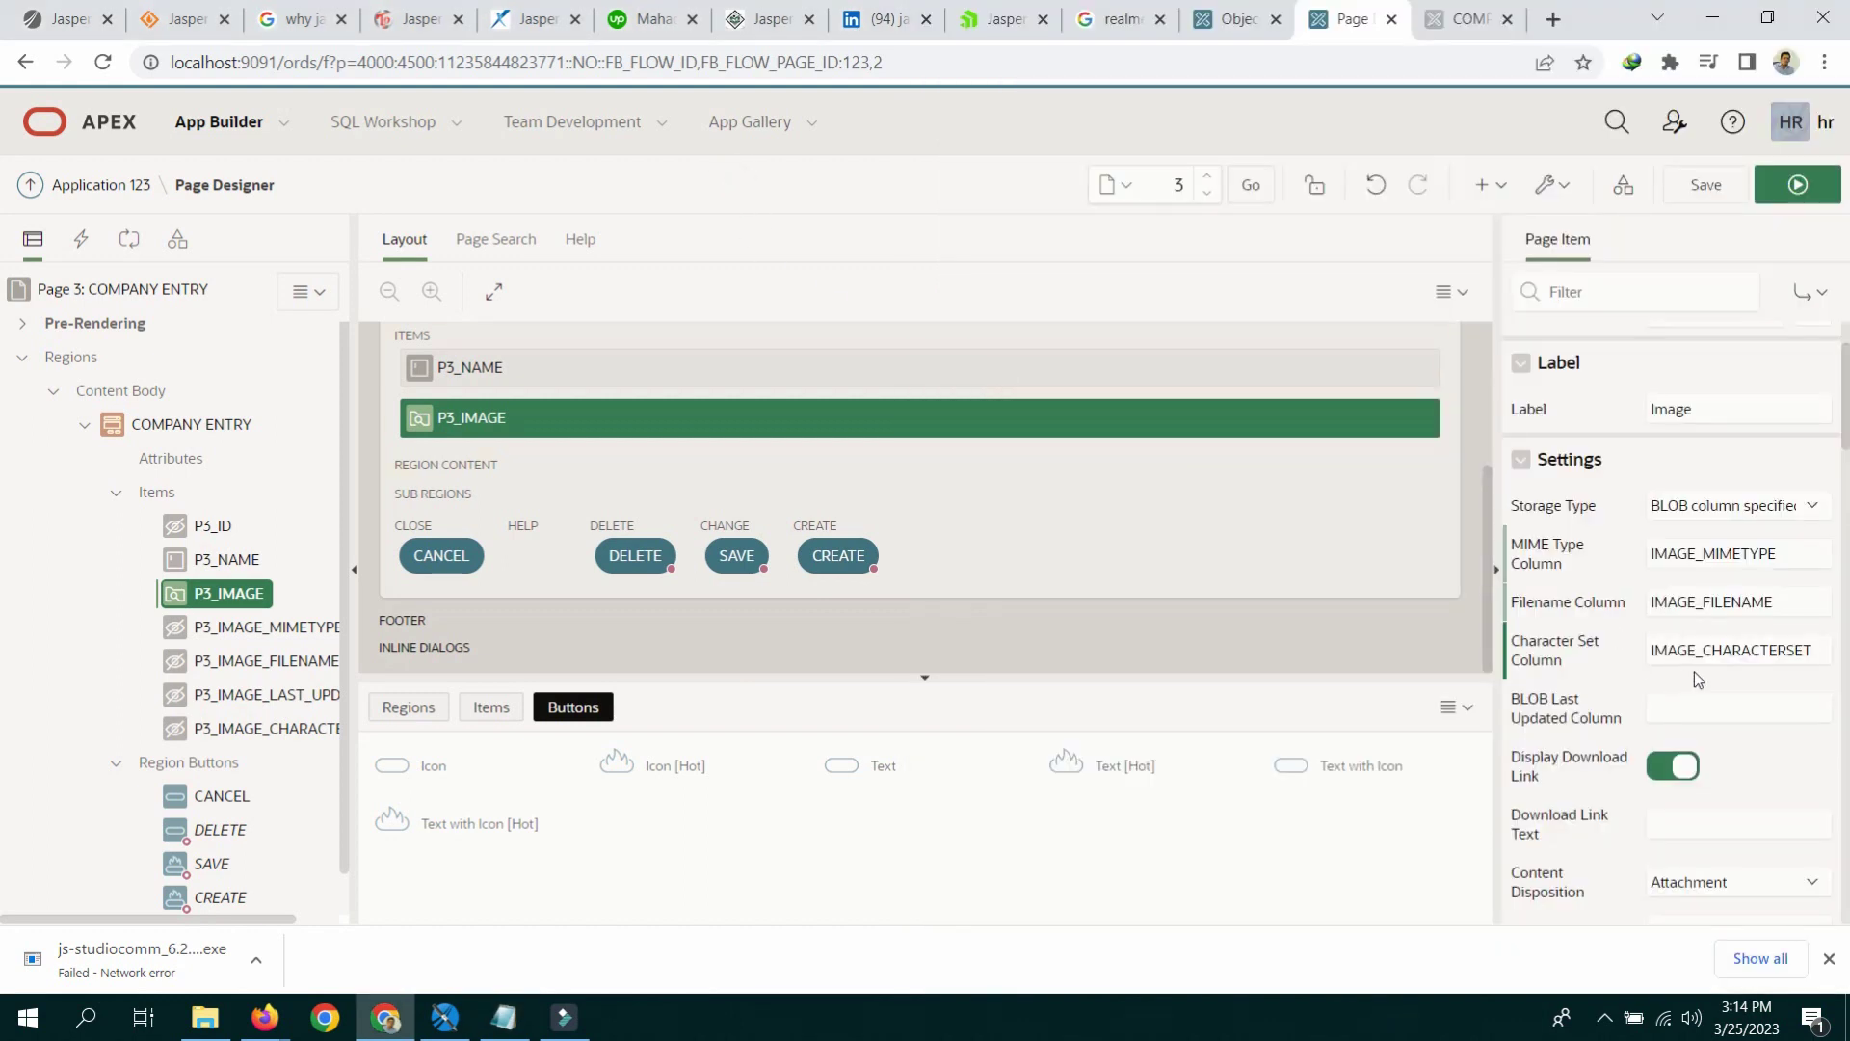
click(1687, 701)
key(ctrl+v)
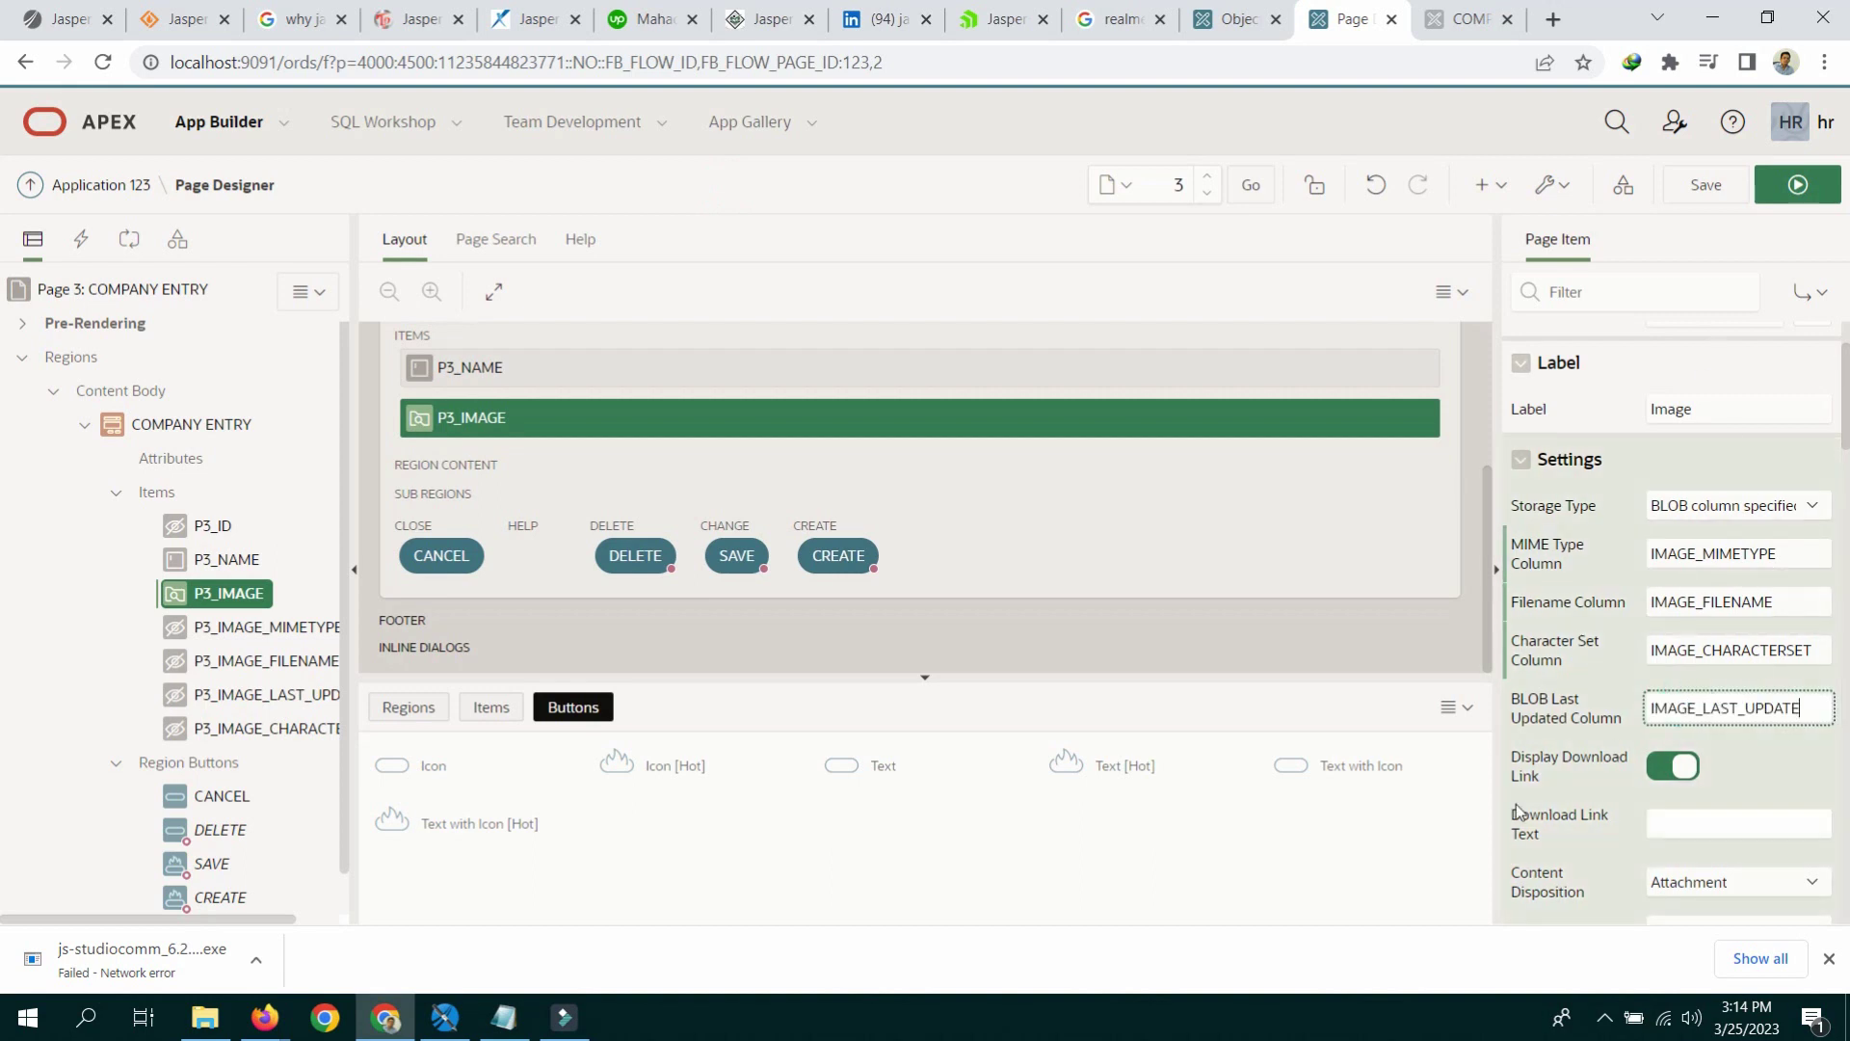
click(1701, 188)
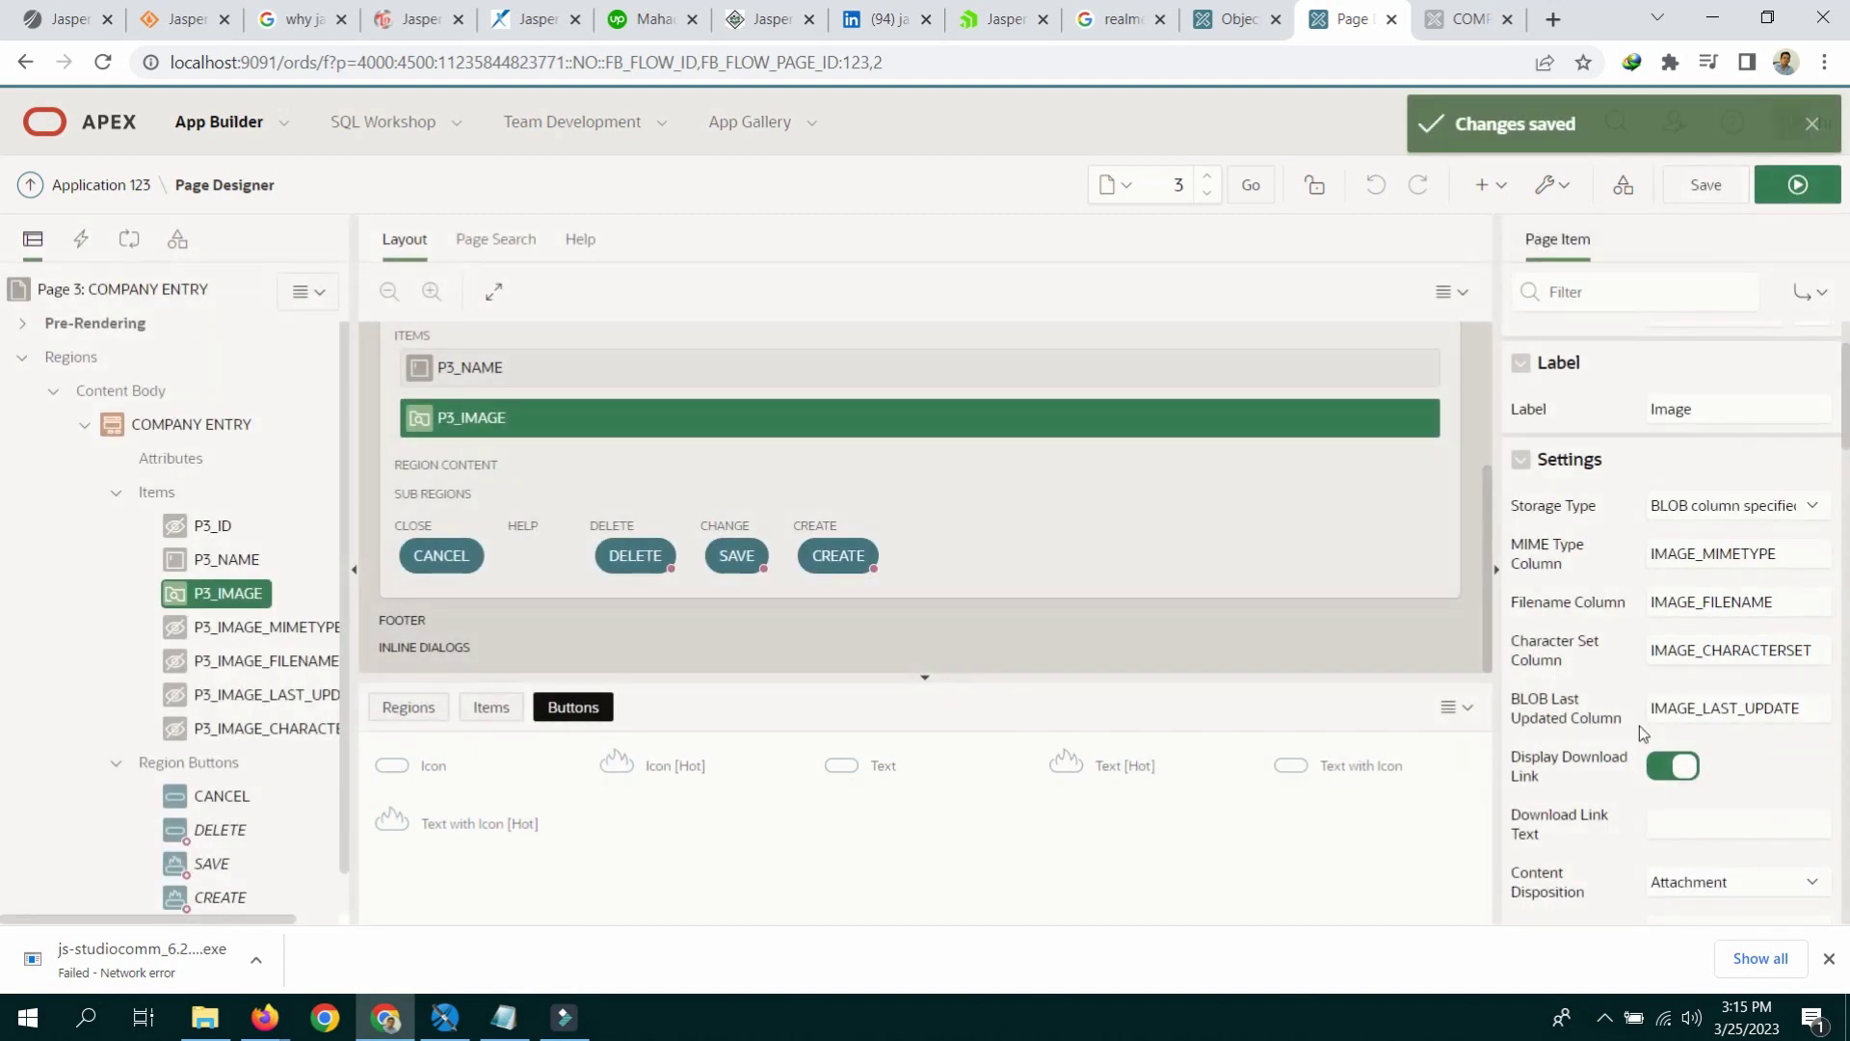
click(212, 525)
click(226, 560)
click(245, 597)
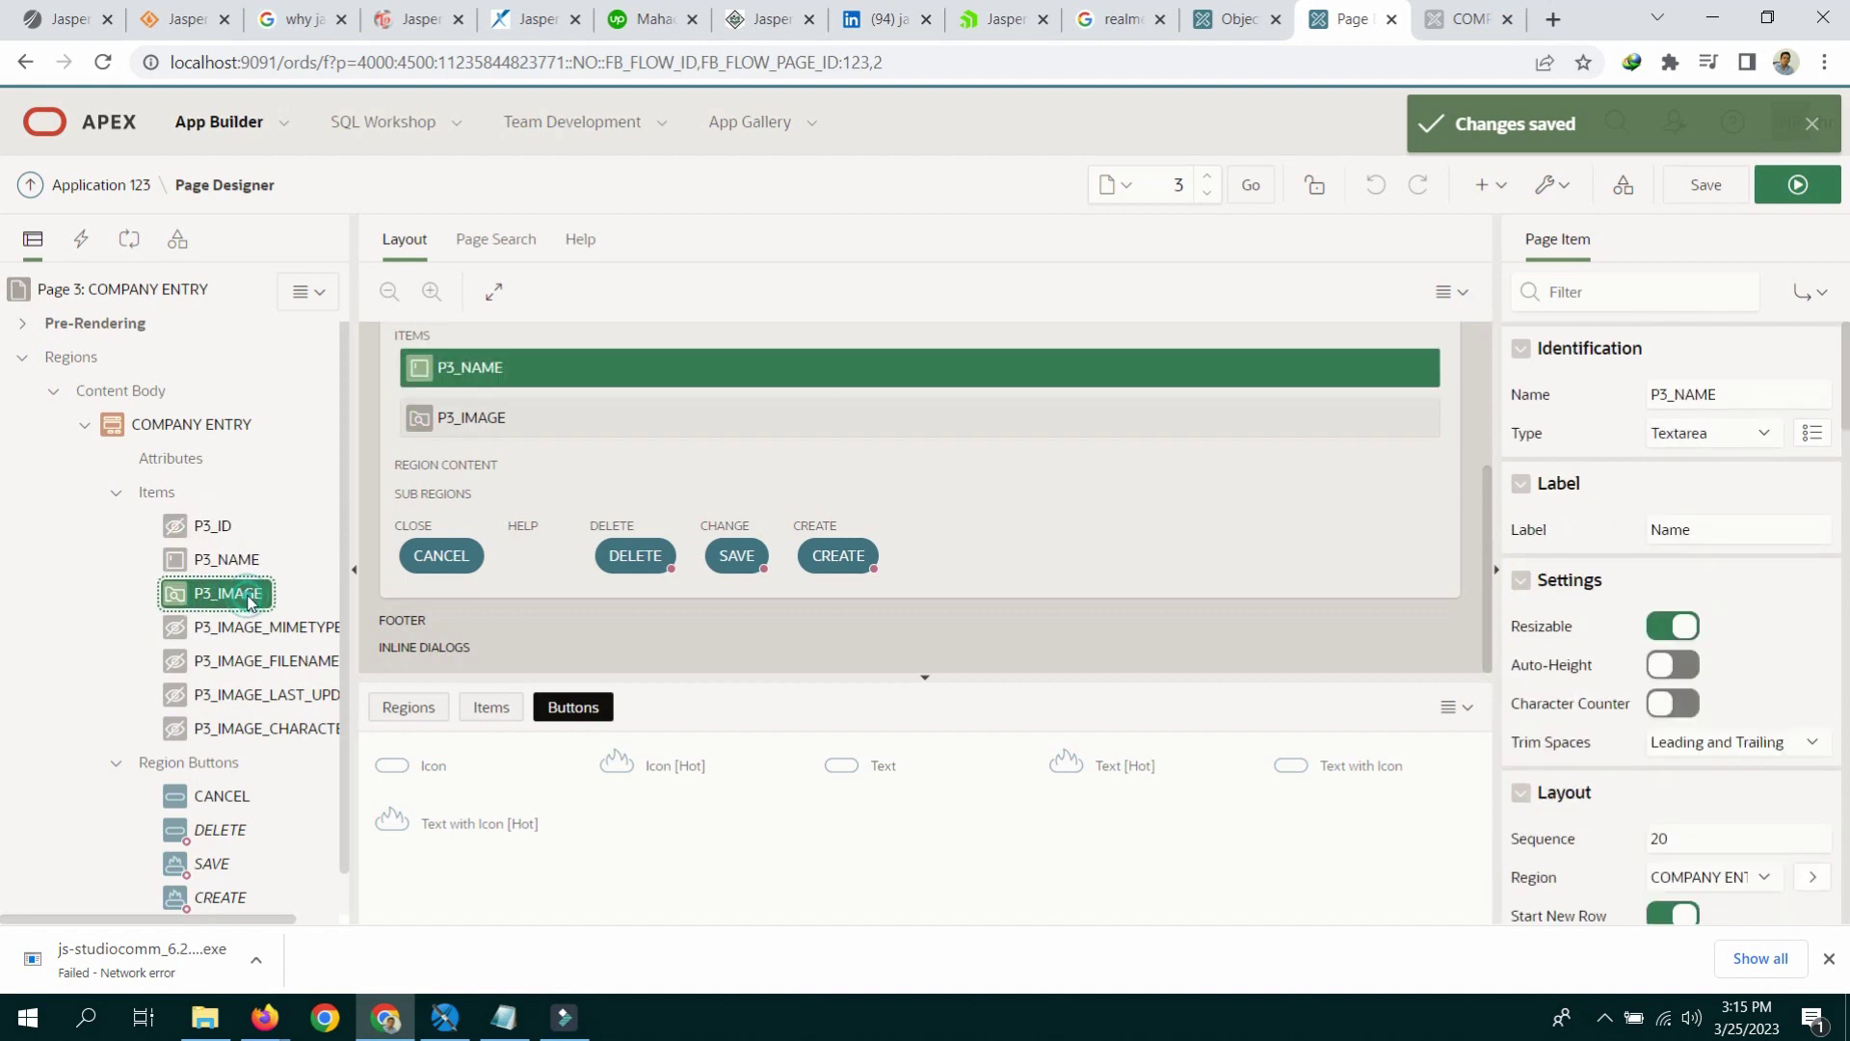
click(1807, 195)
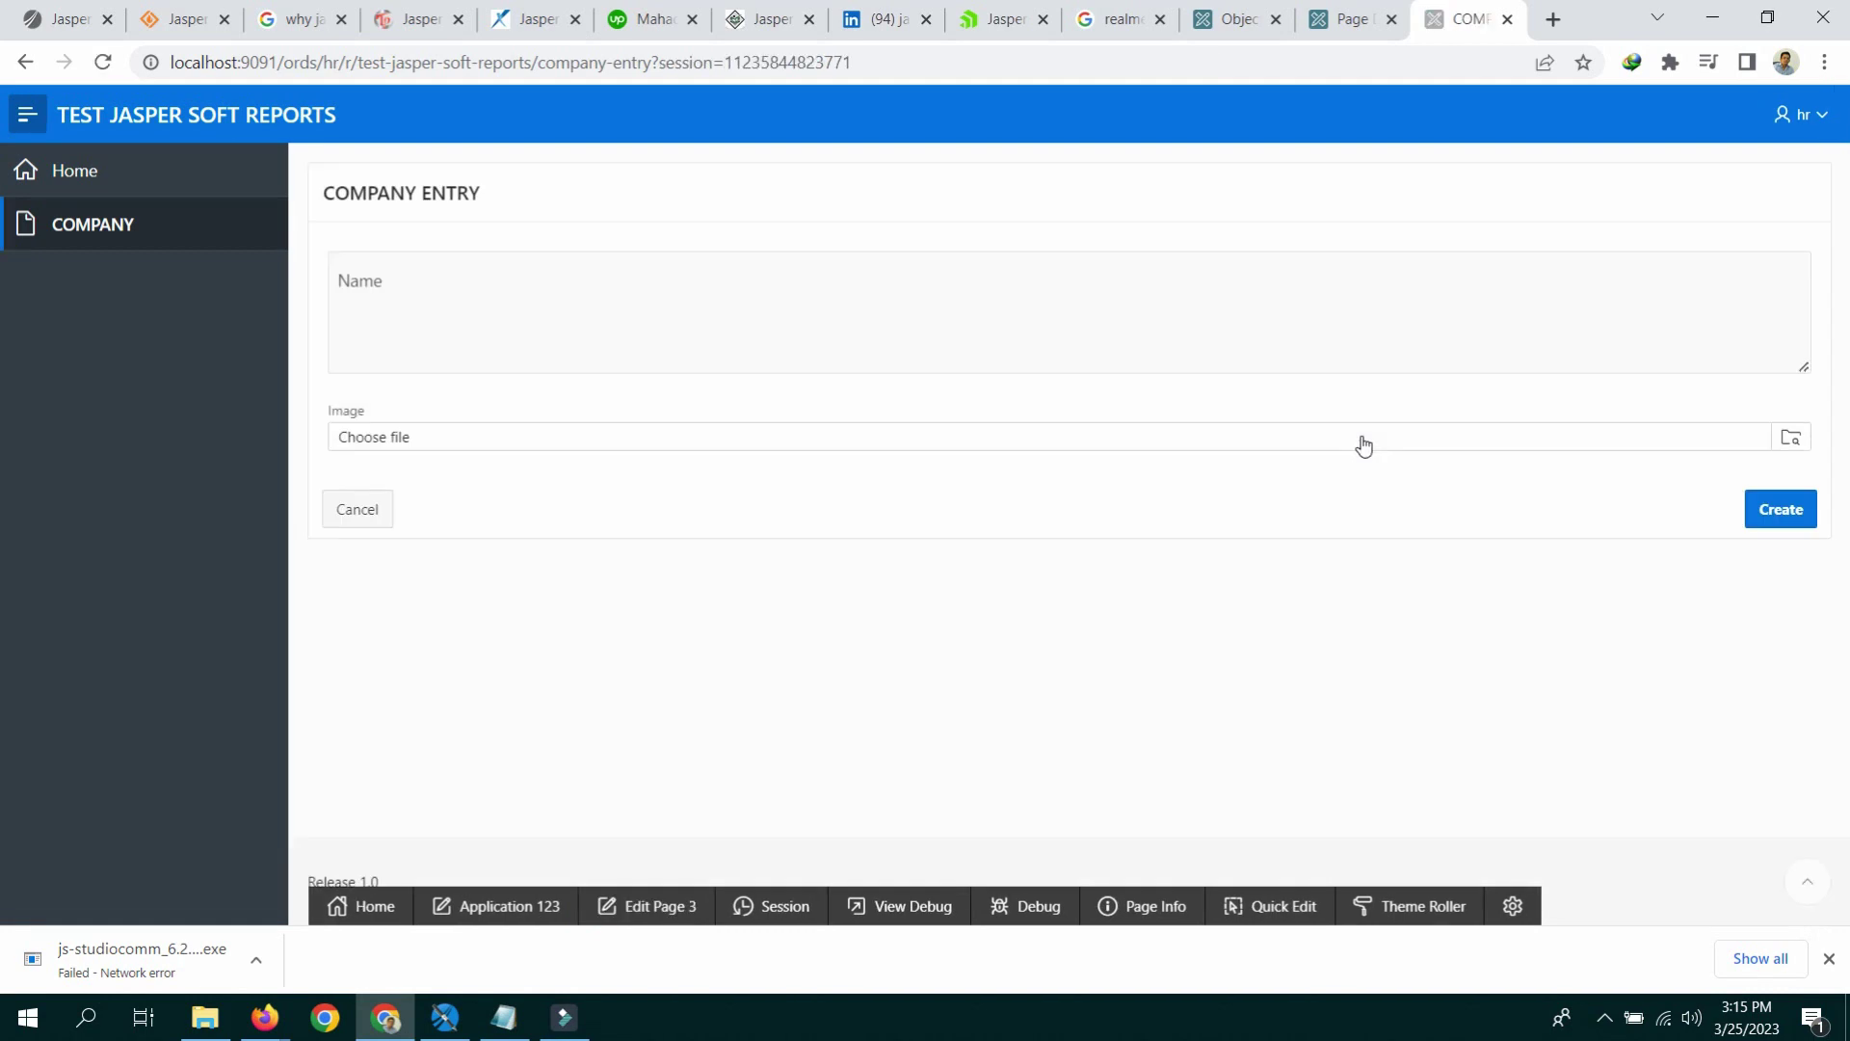
click(423, 285)
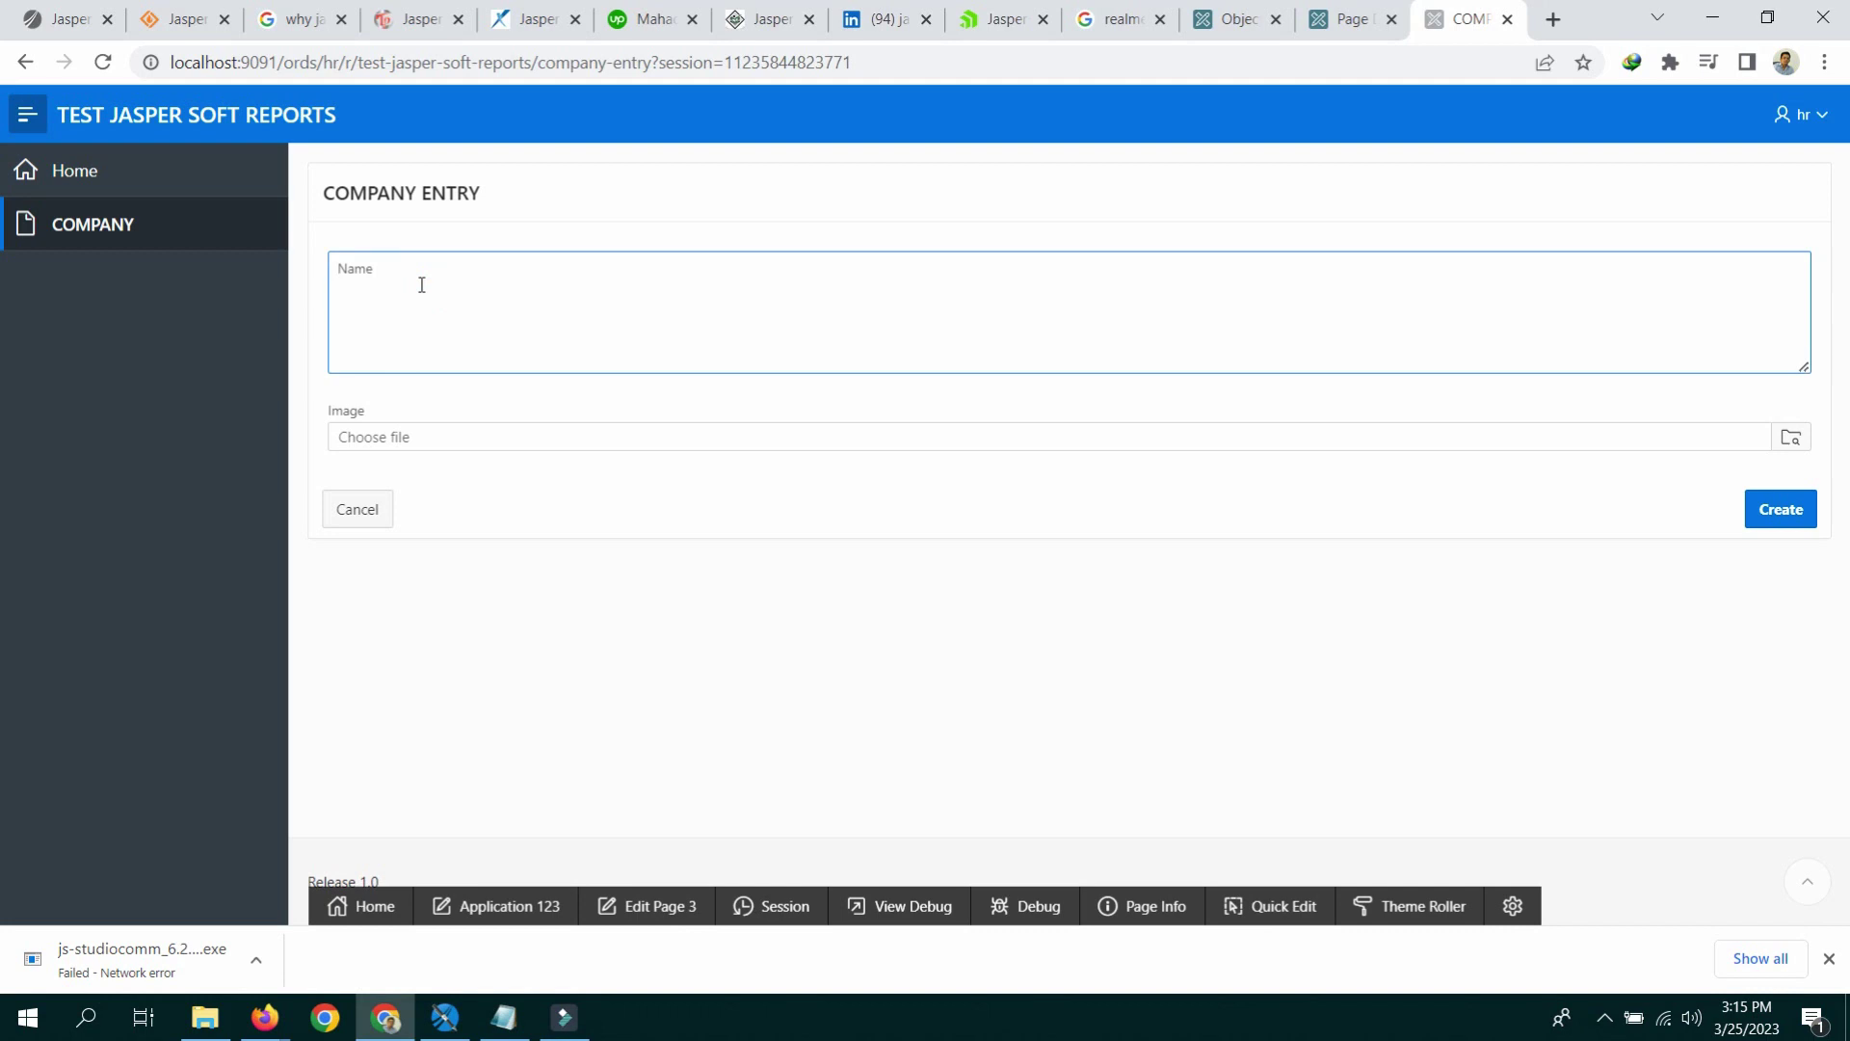
text(ABC COMPANY)
click(206, 1017)
click(644, 74)
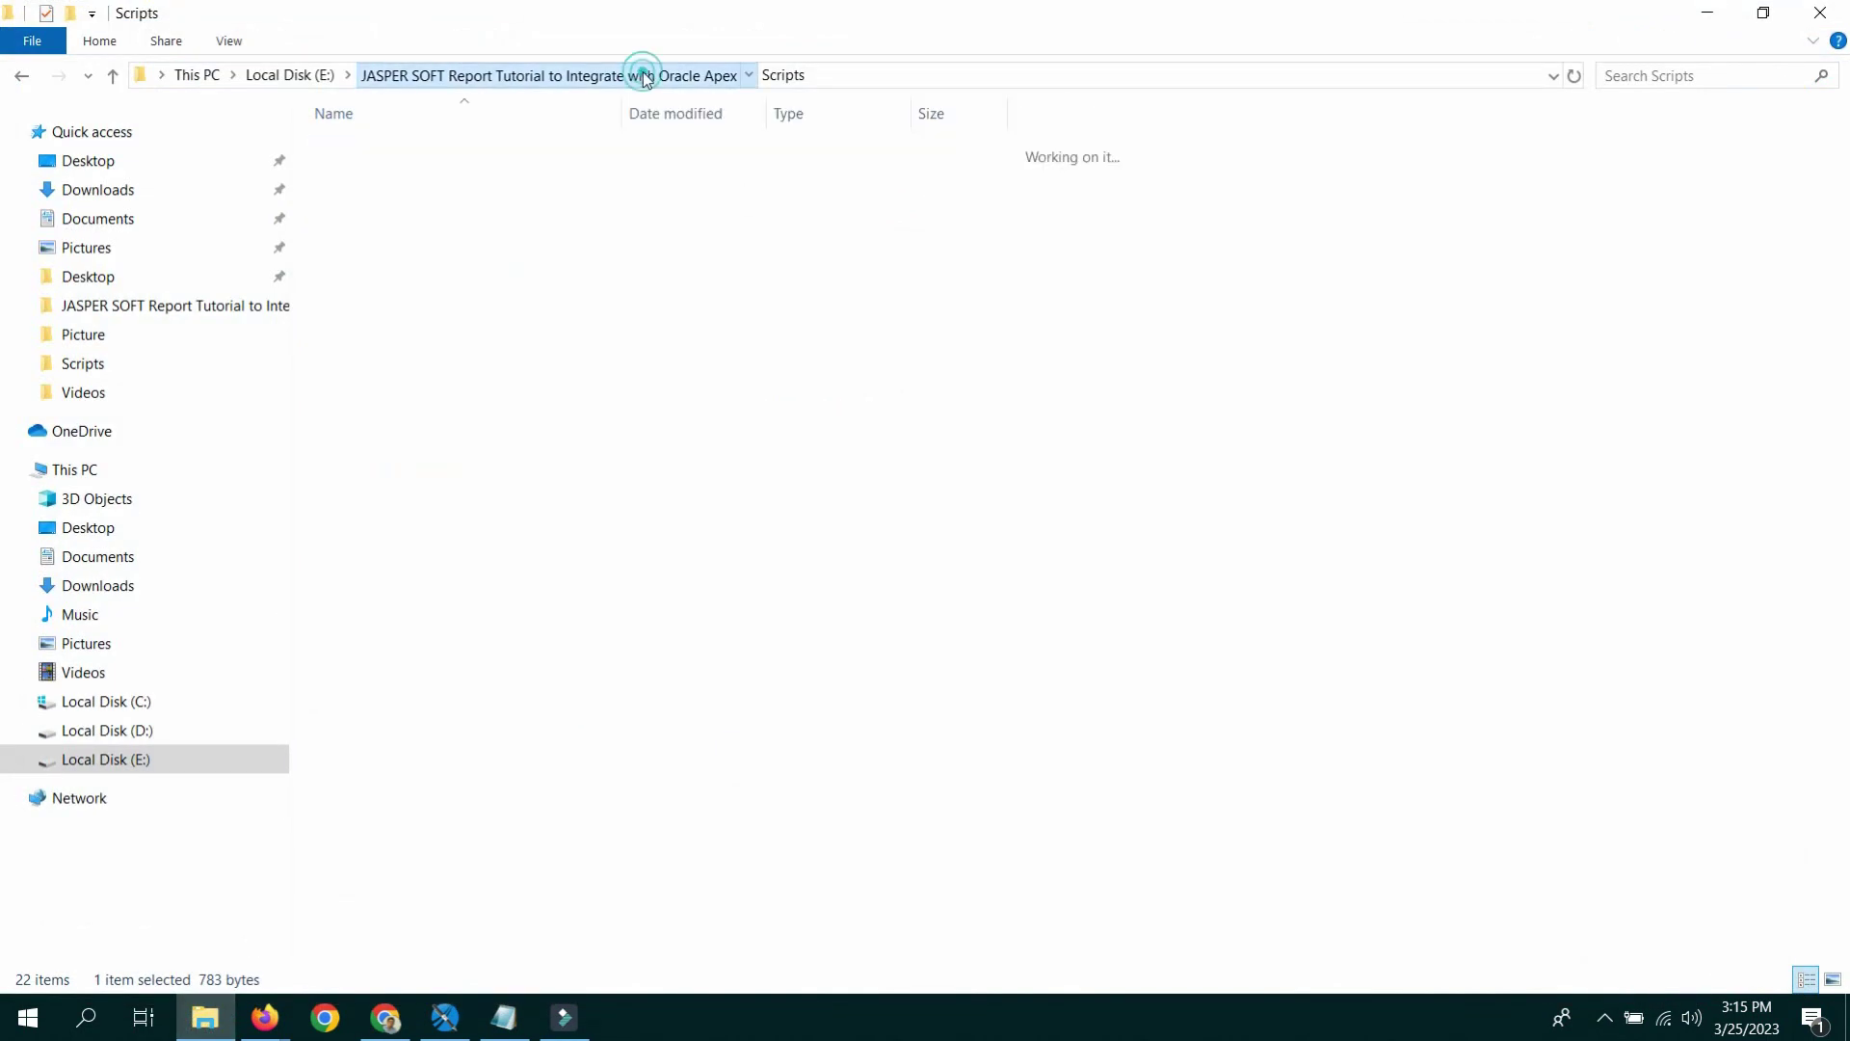
double_click(417, 206)
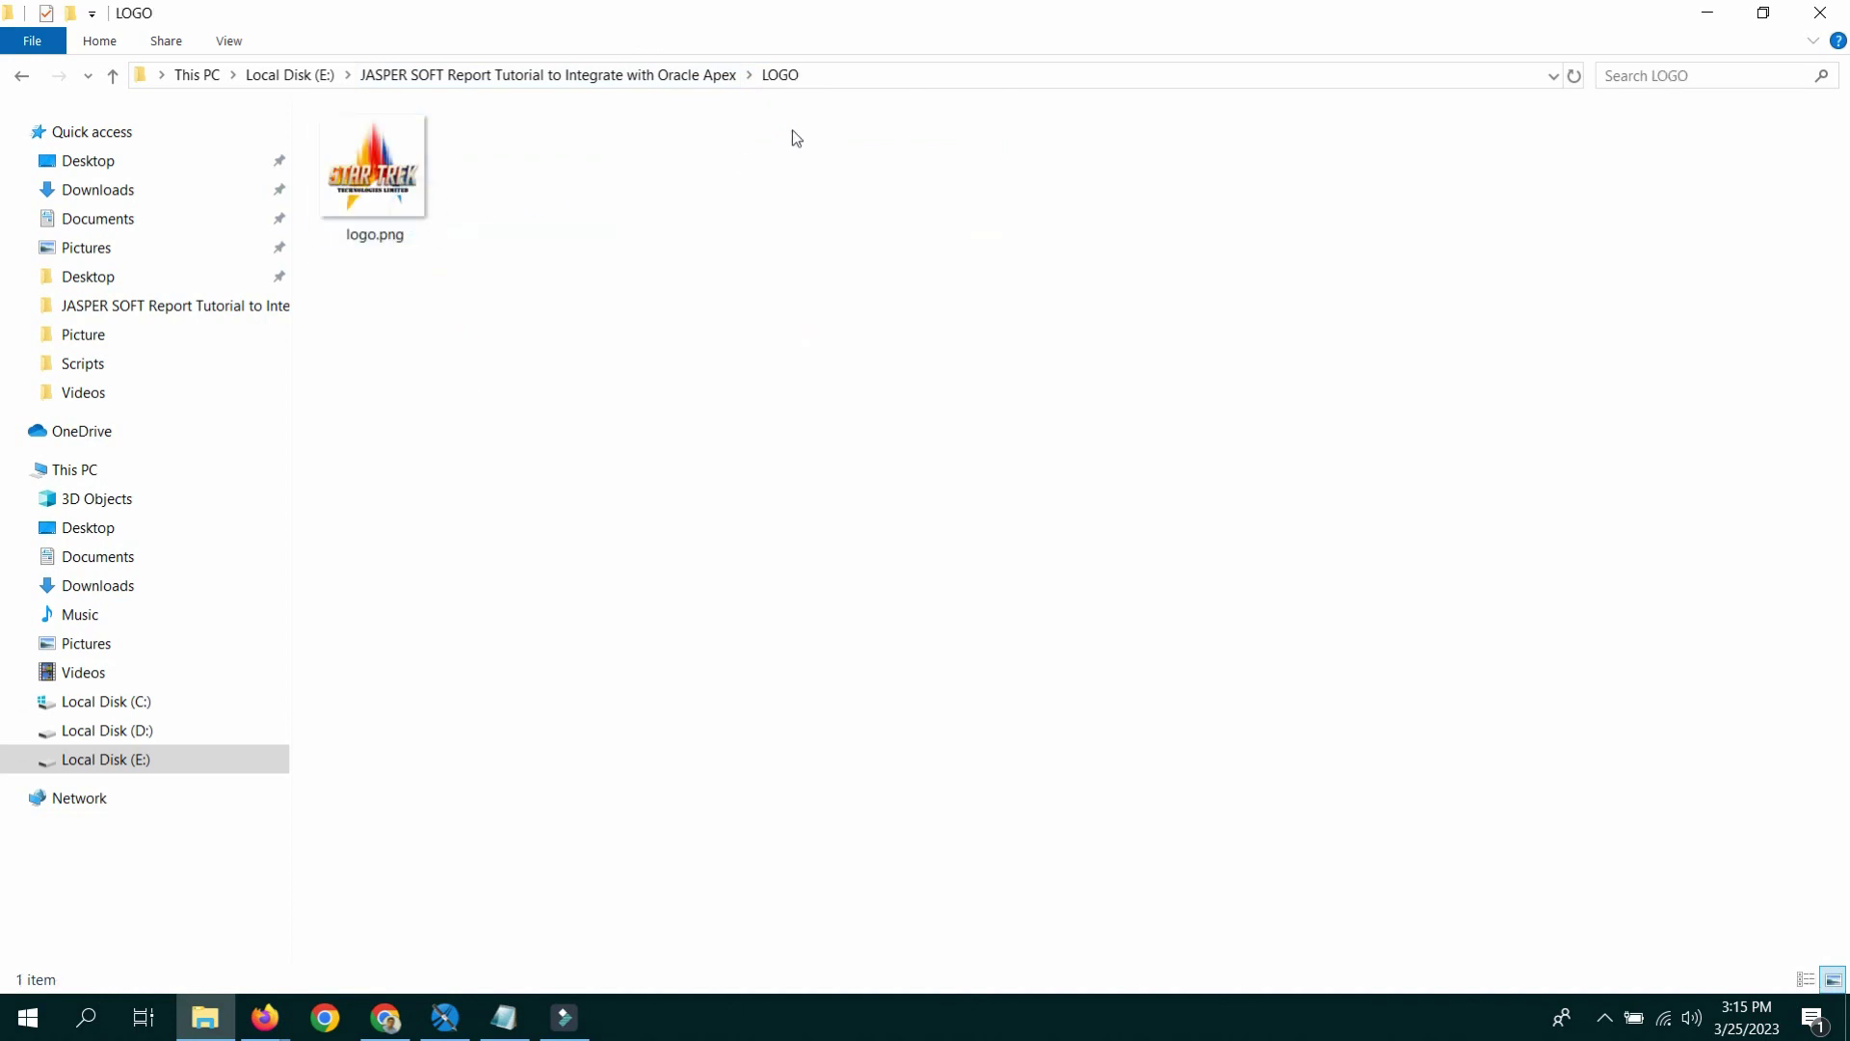
click(859, 77)
right_click(855, 73)
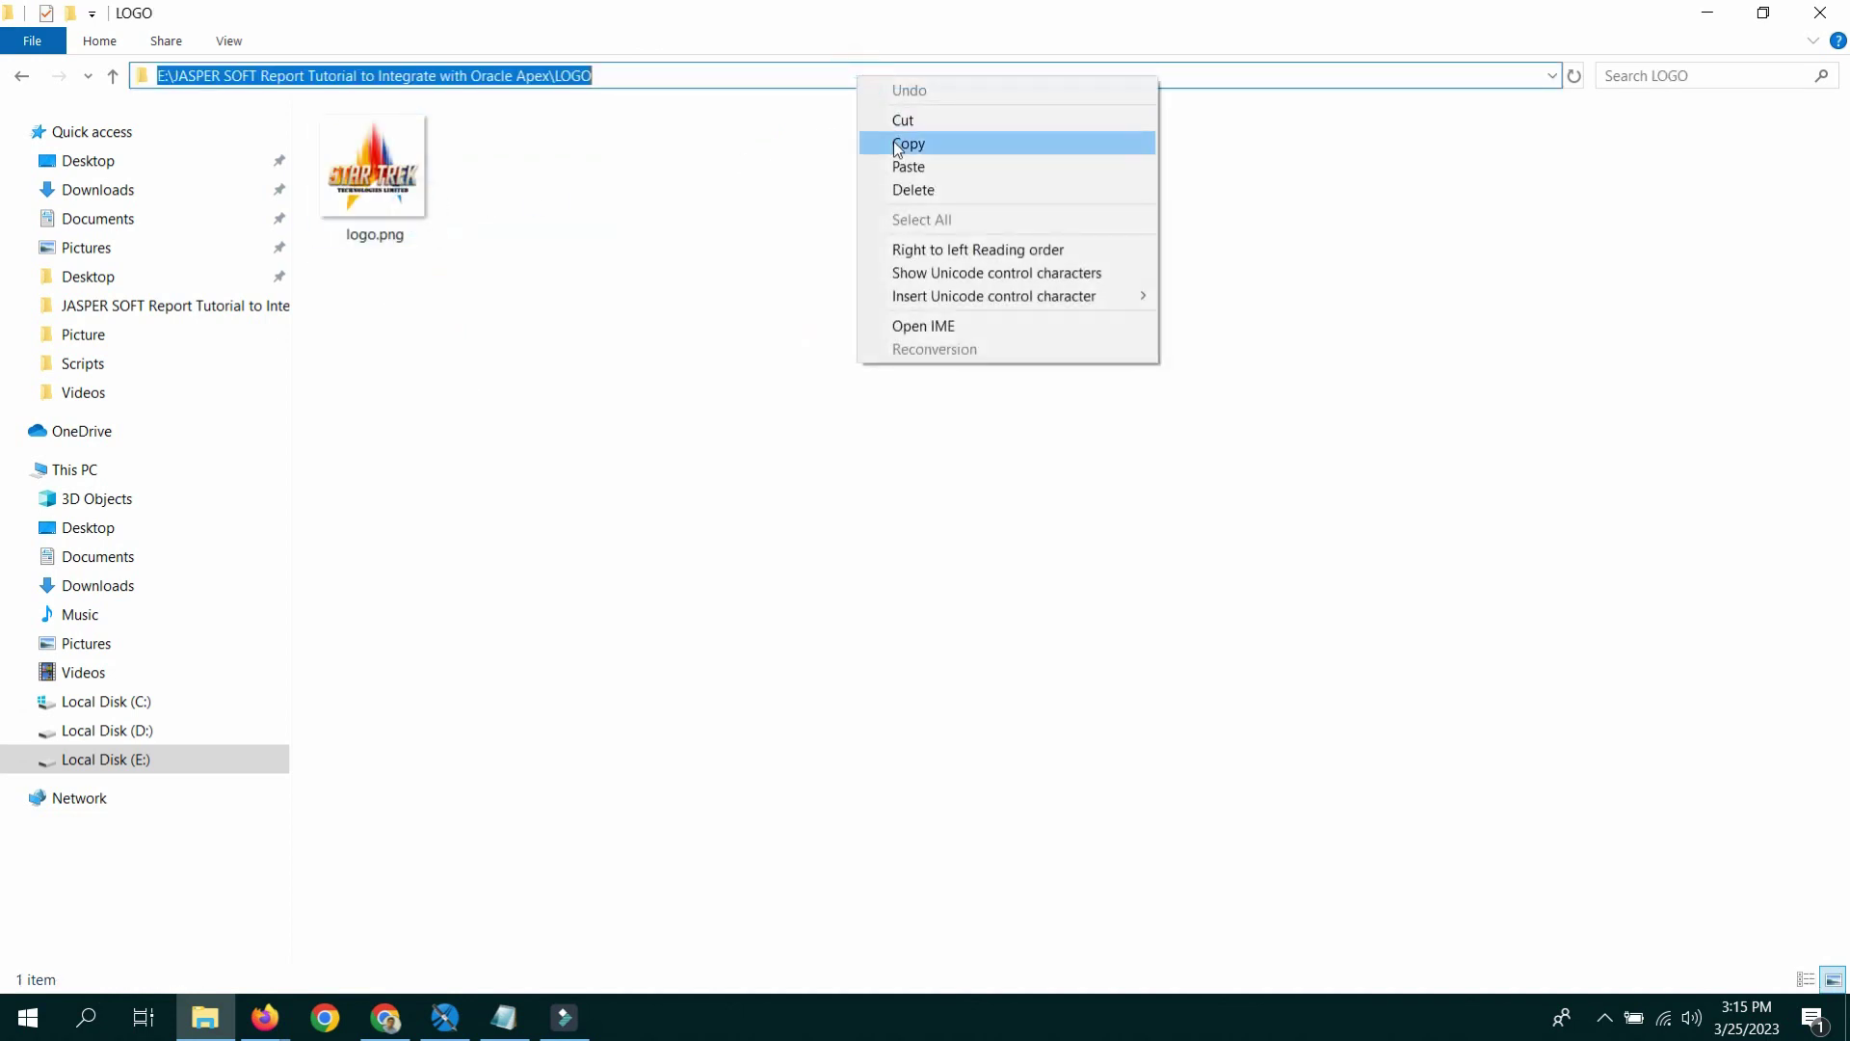
click(893, 141)
click(1706, 11)
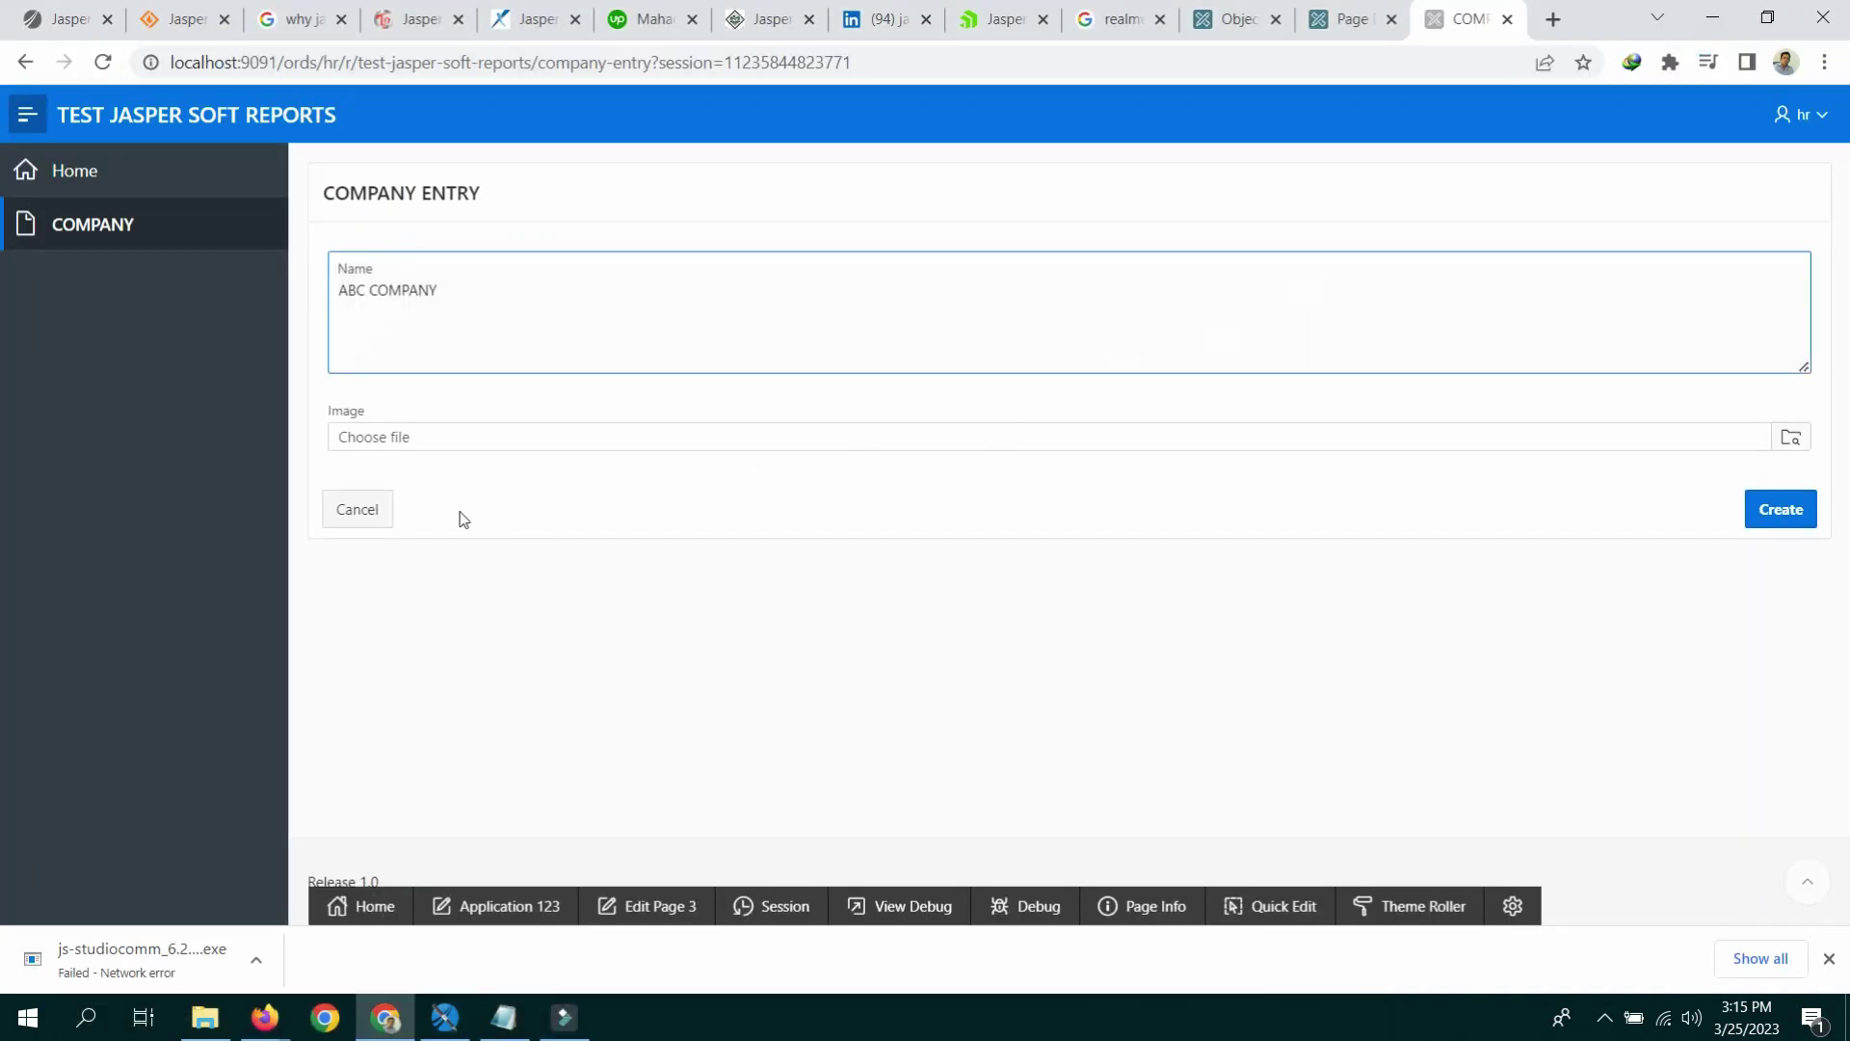
Step: Attach logo.png from the LOGO folder as the image and create the ABC COMPANY record
click(437, 448)
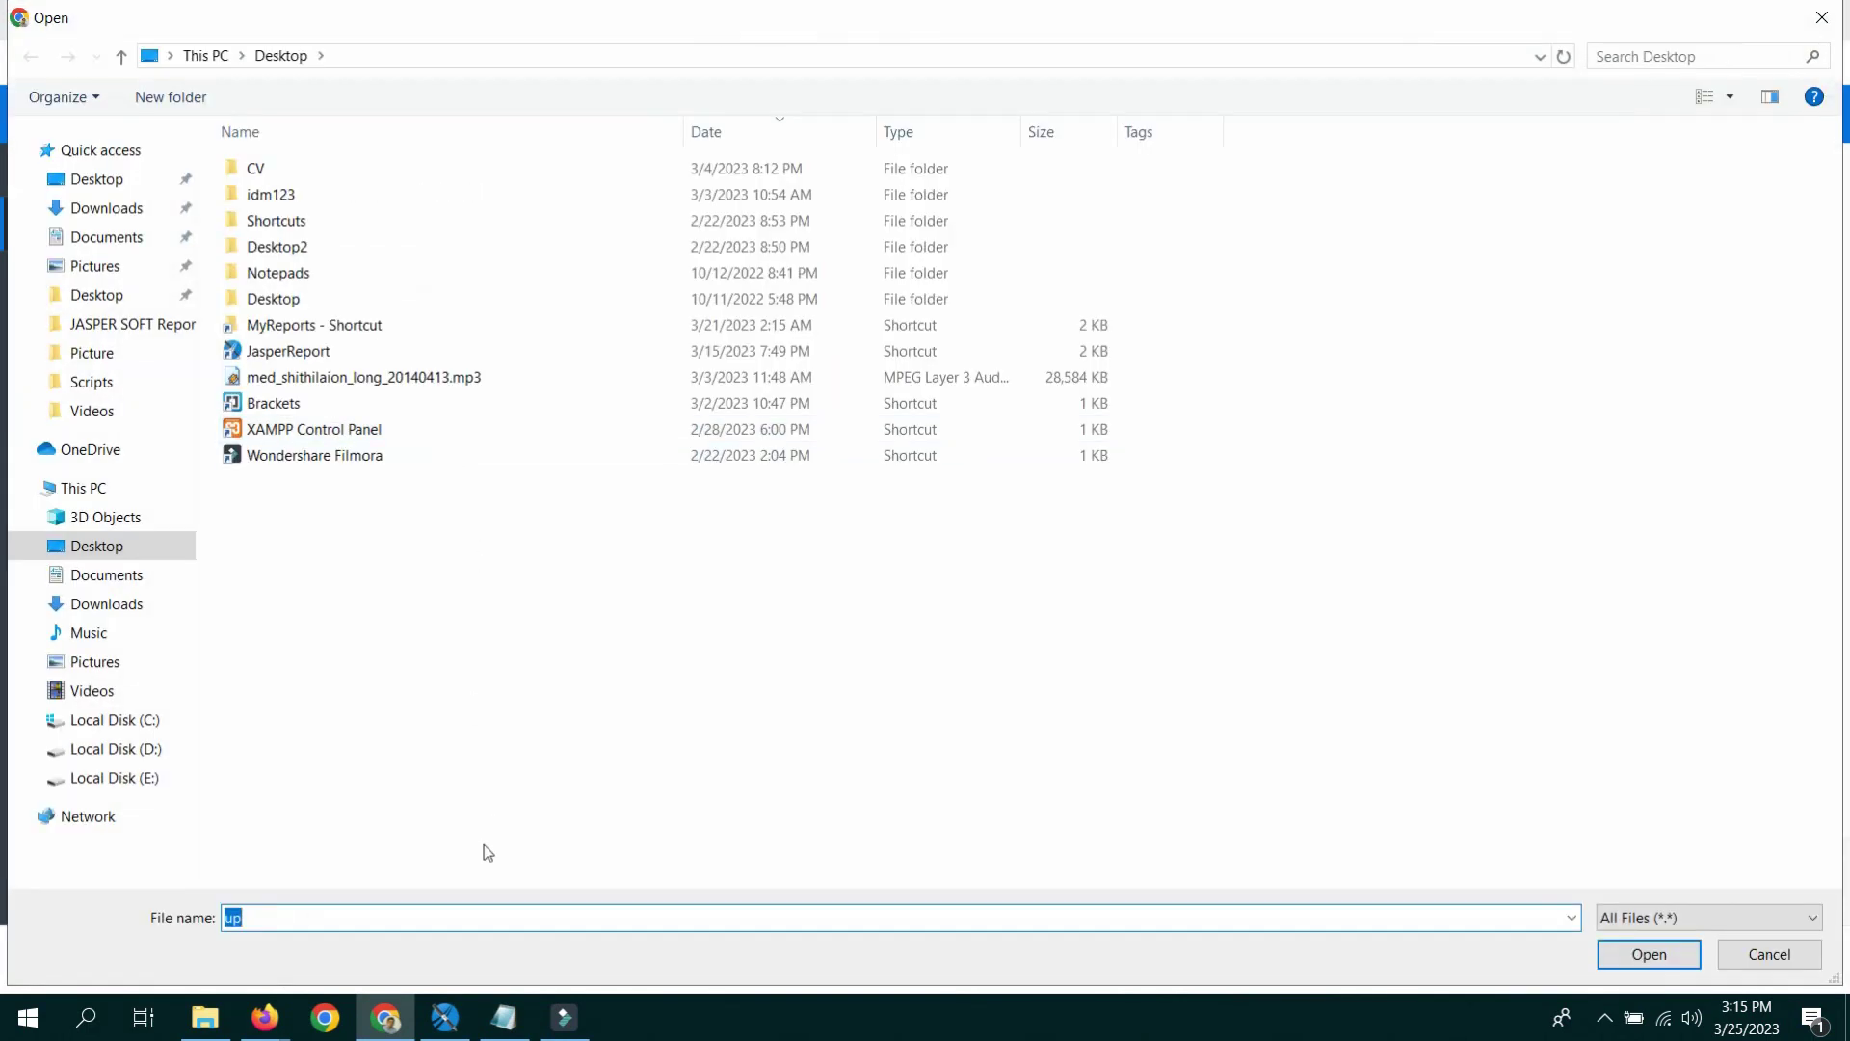
right_click(446, 914)
click(531, 722)
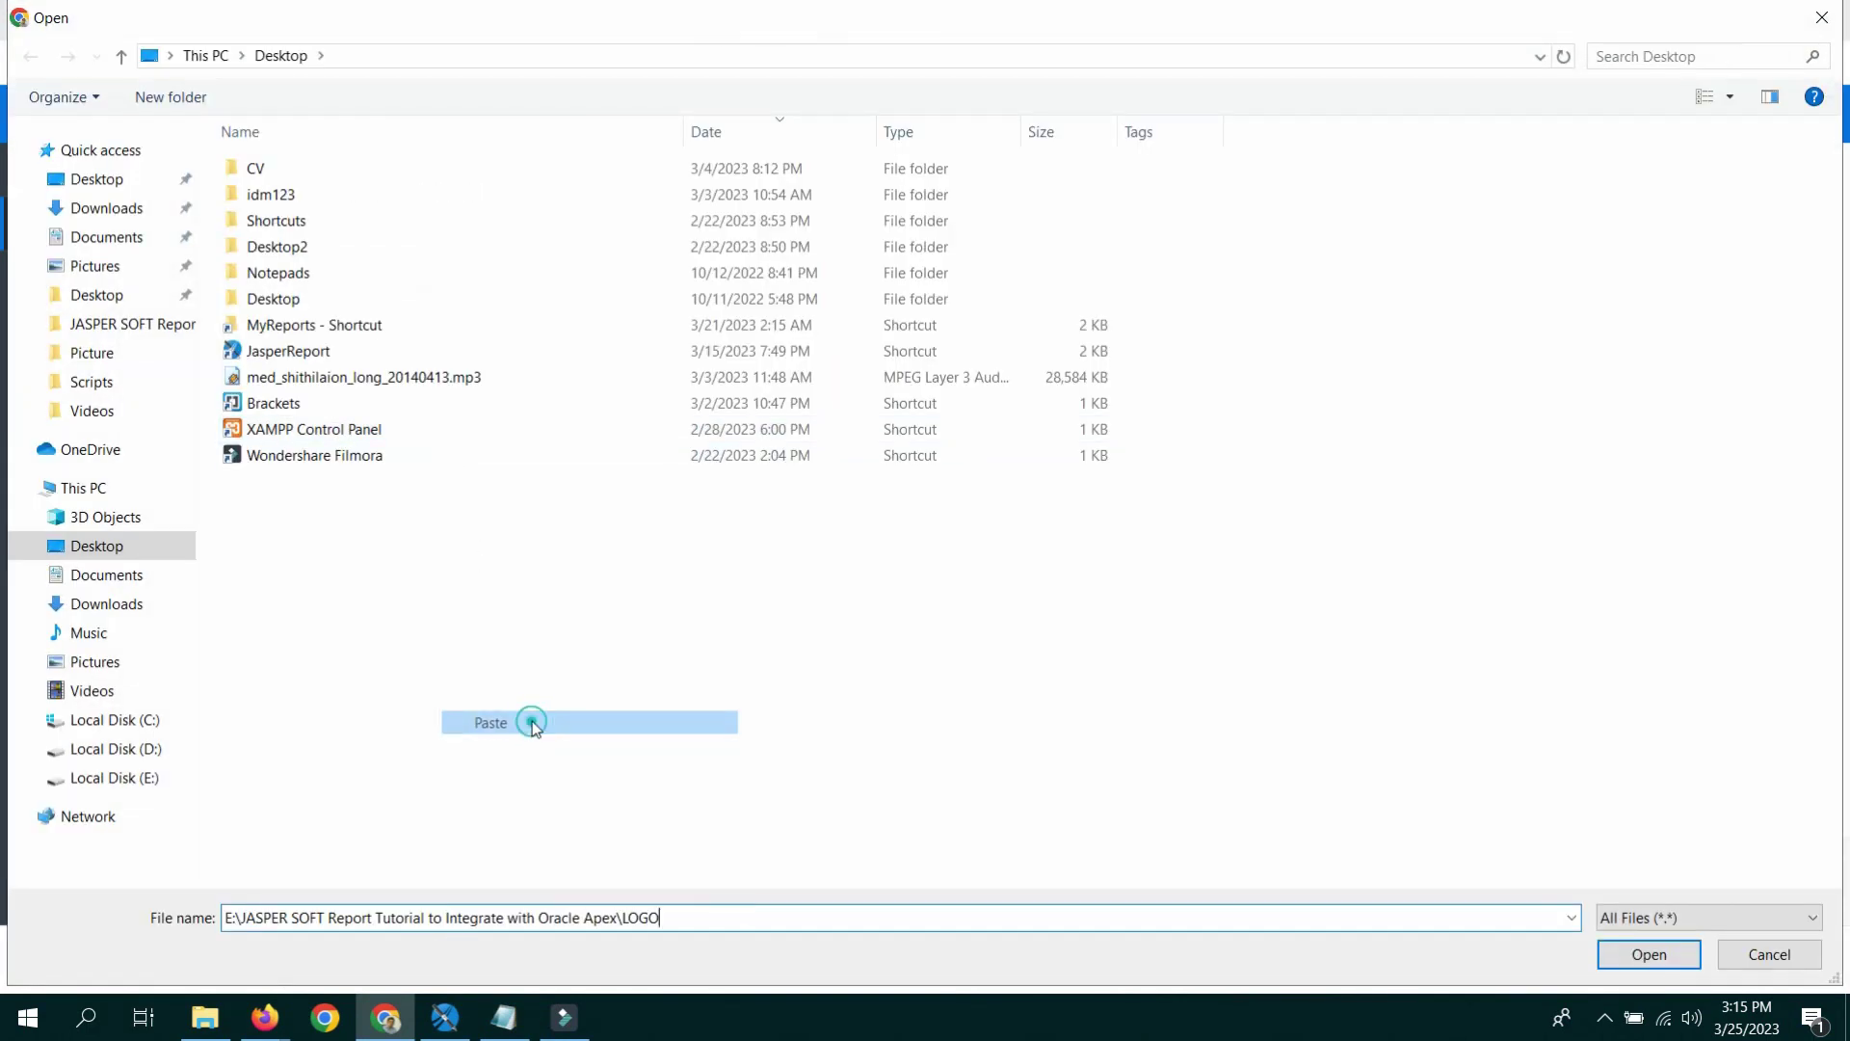
click(1644, 956)
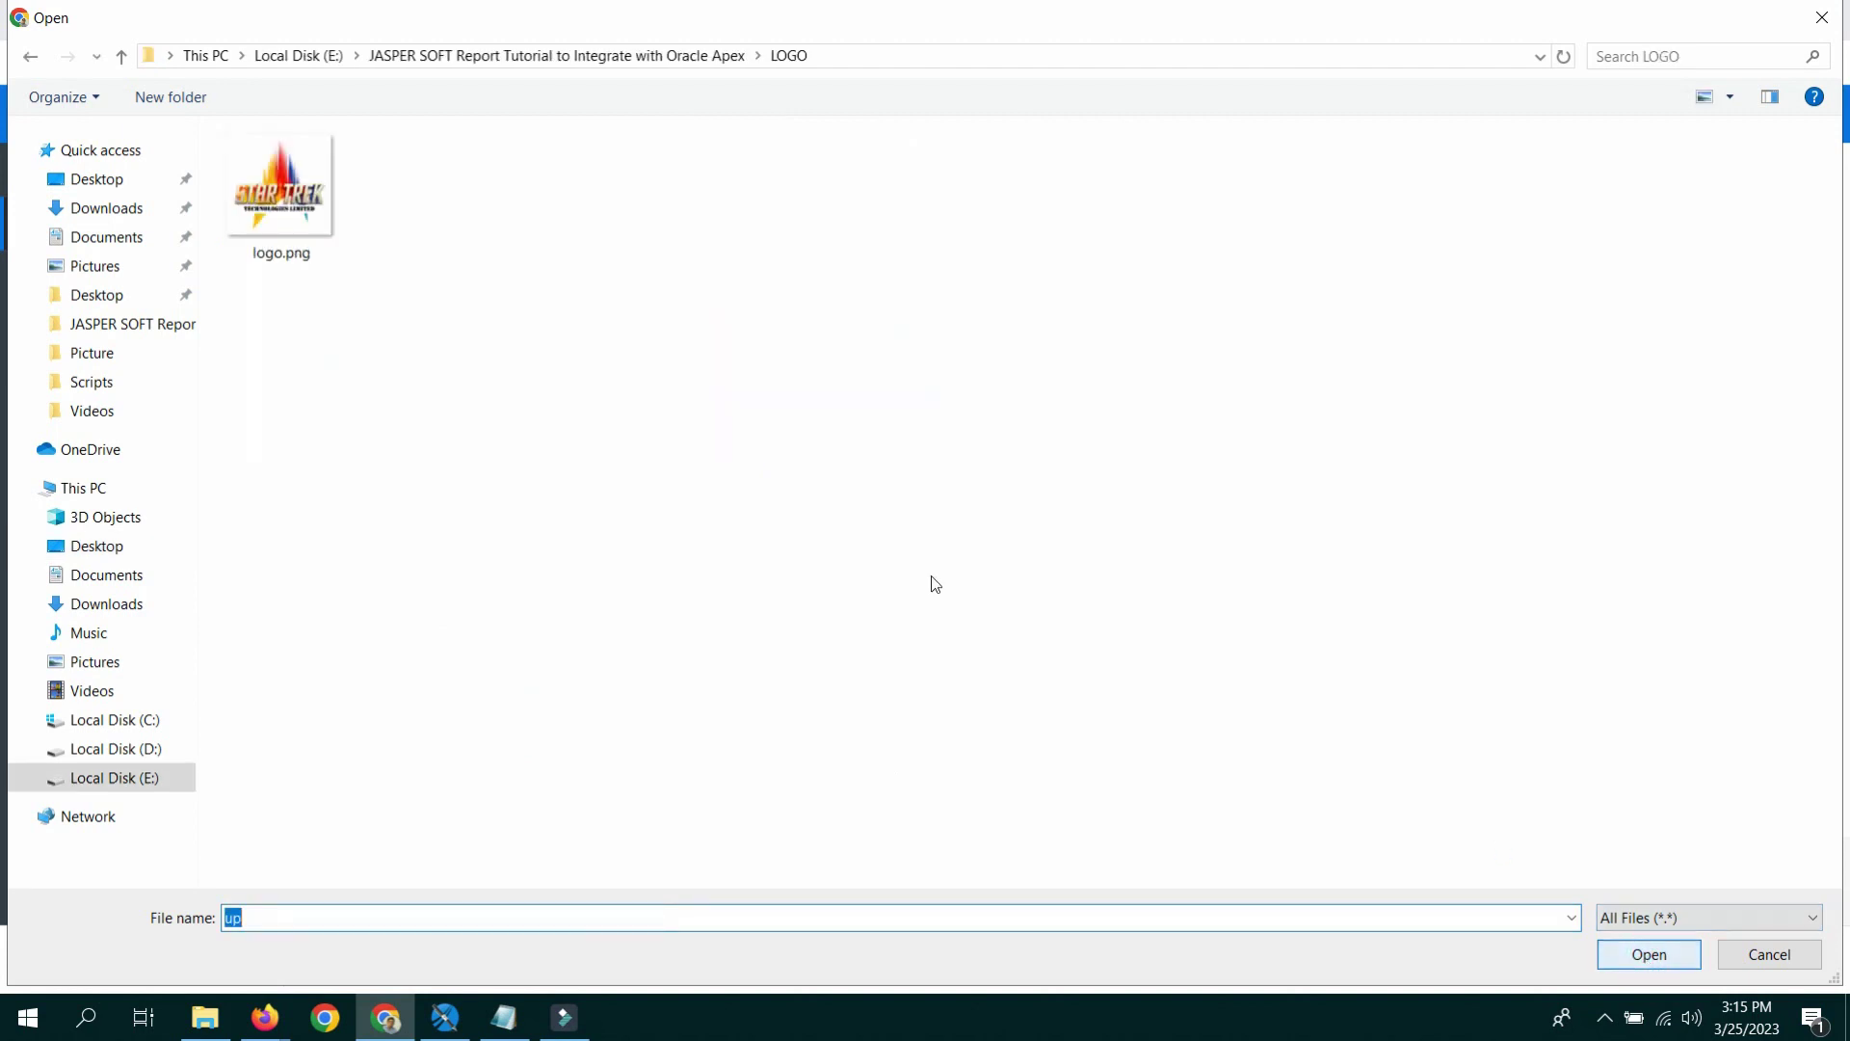
click(279, 187)
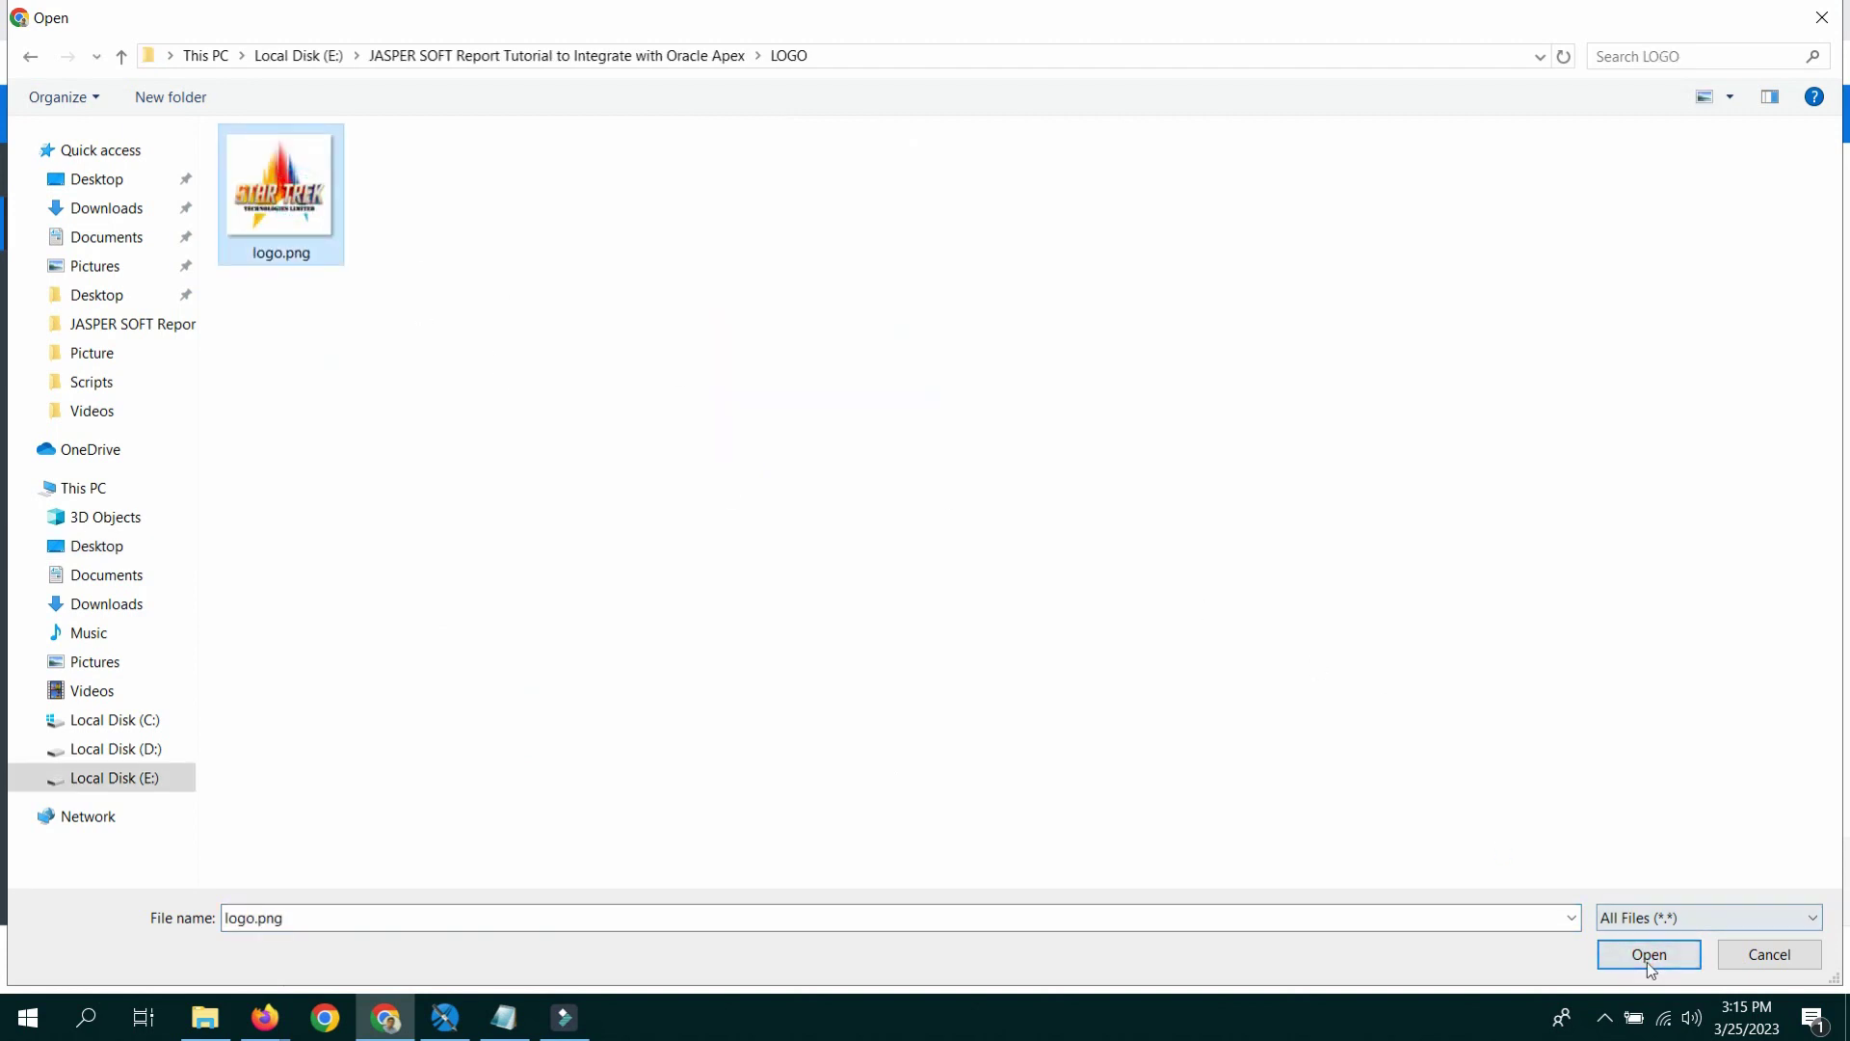
click(1646, 956)
click(1791, 517)
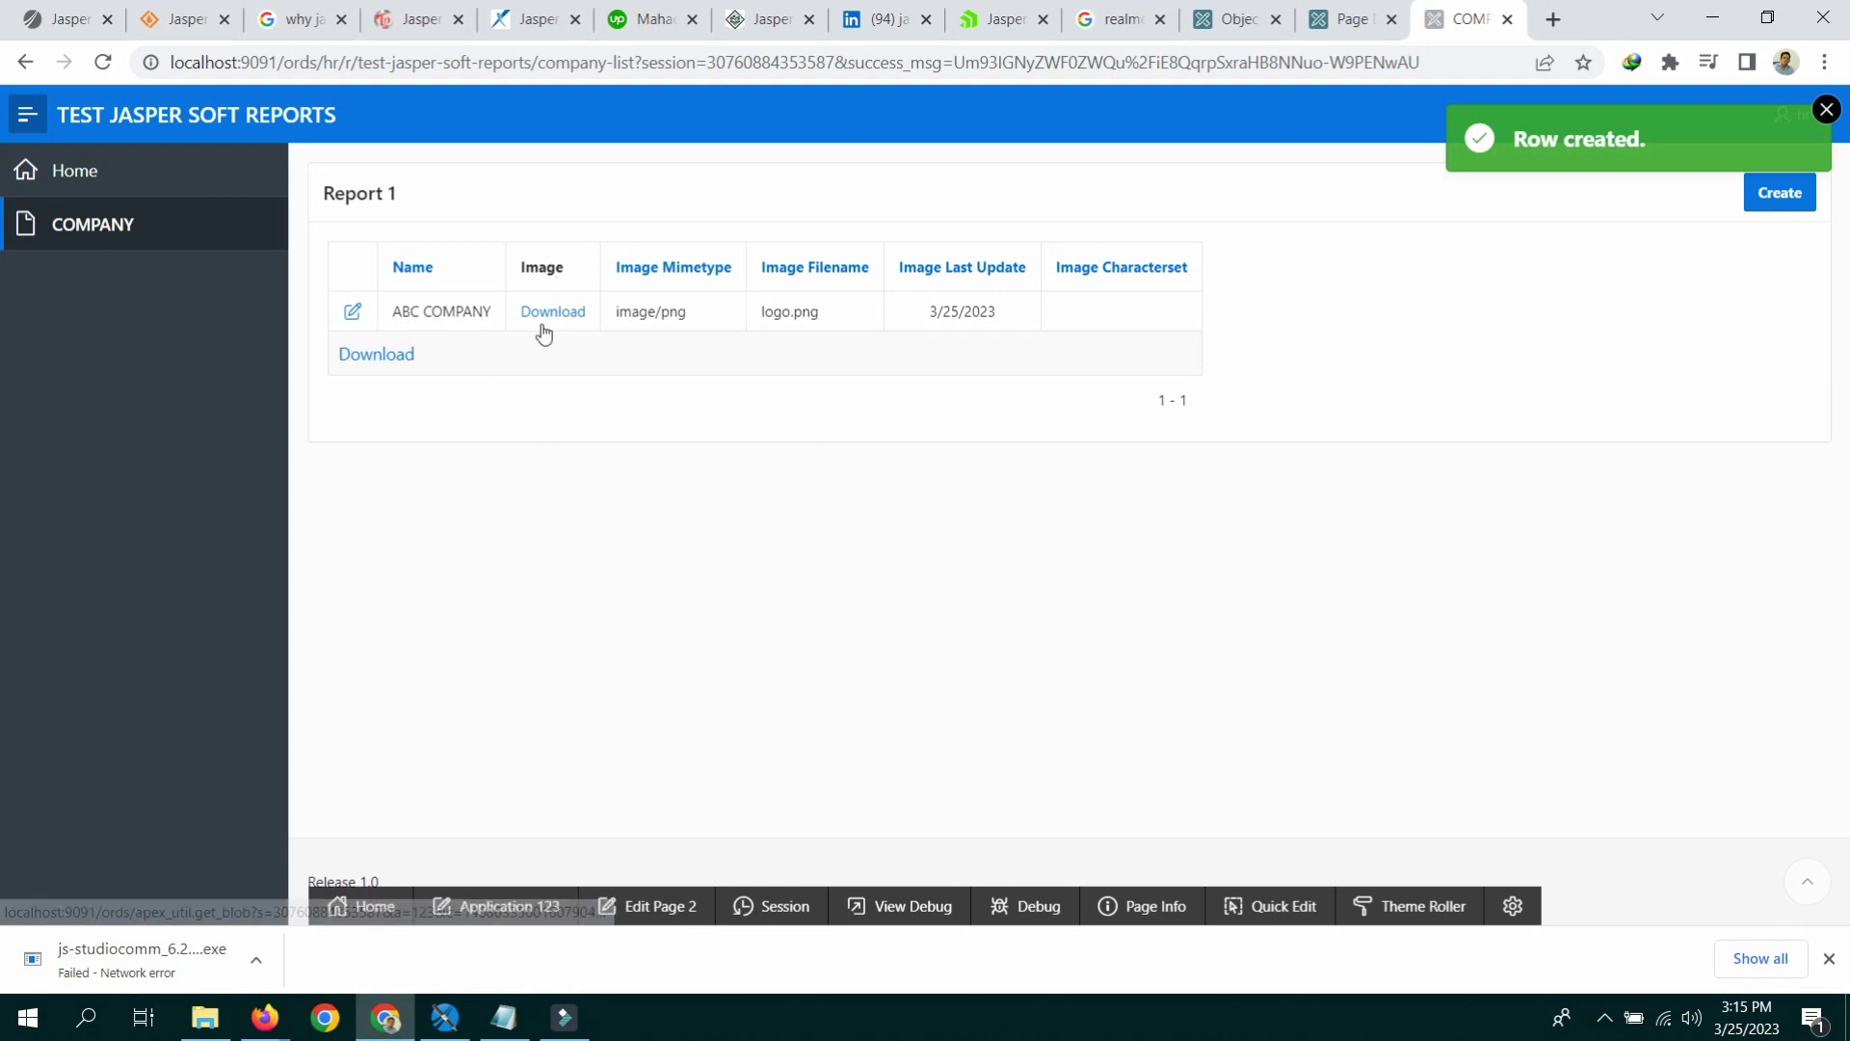
Step: Set Page 2 Report 1's IMAGE column type to Display Image, then save, run and check it
click(694, 906)
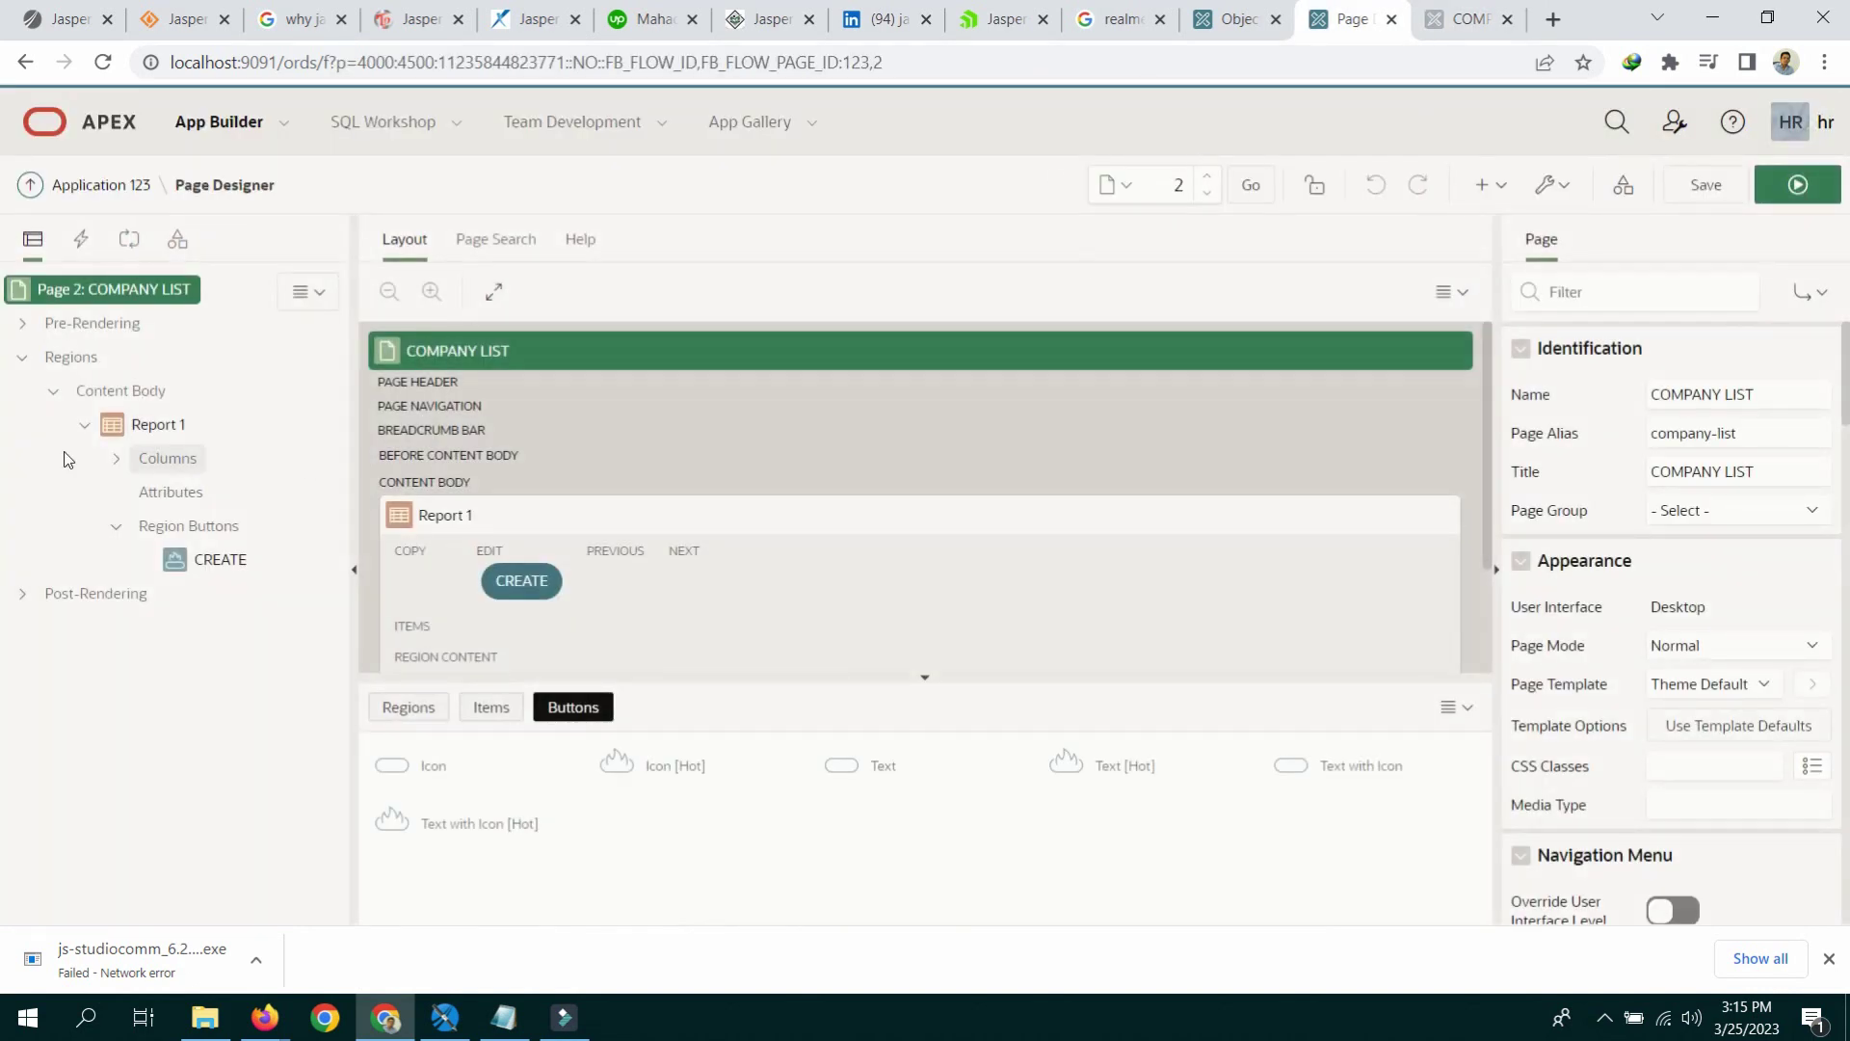
click(112, 460)
click(214, 561)
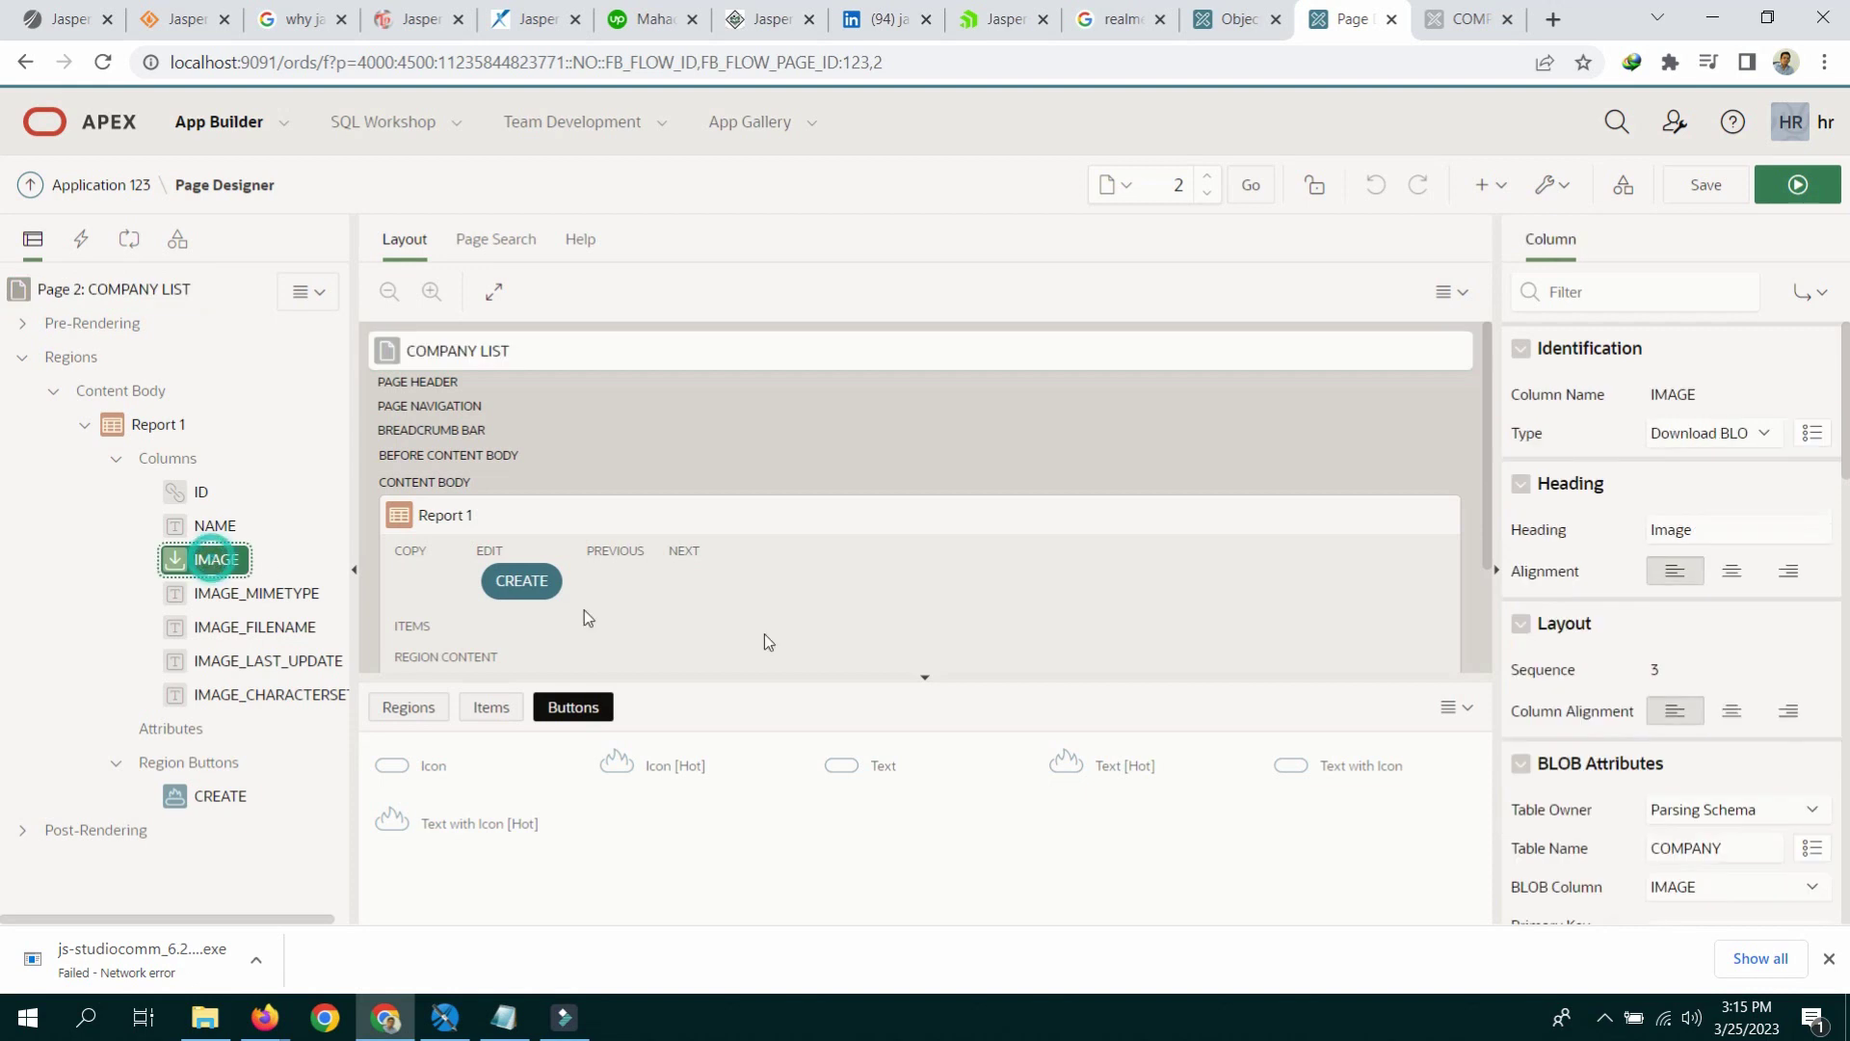
click(138, 425)
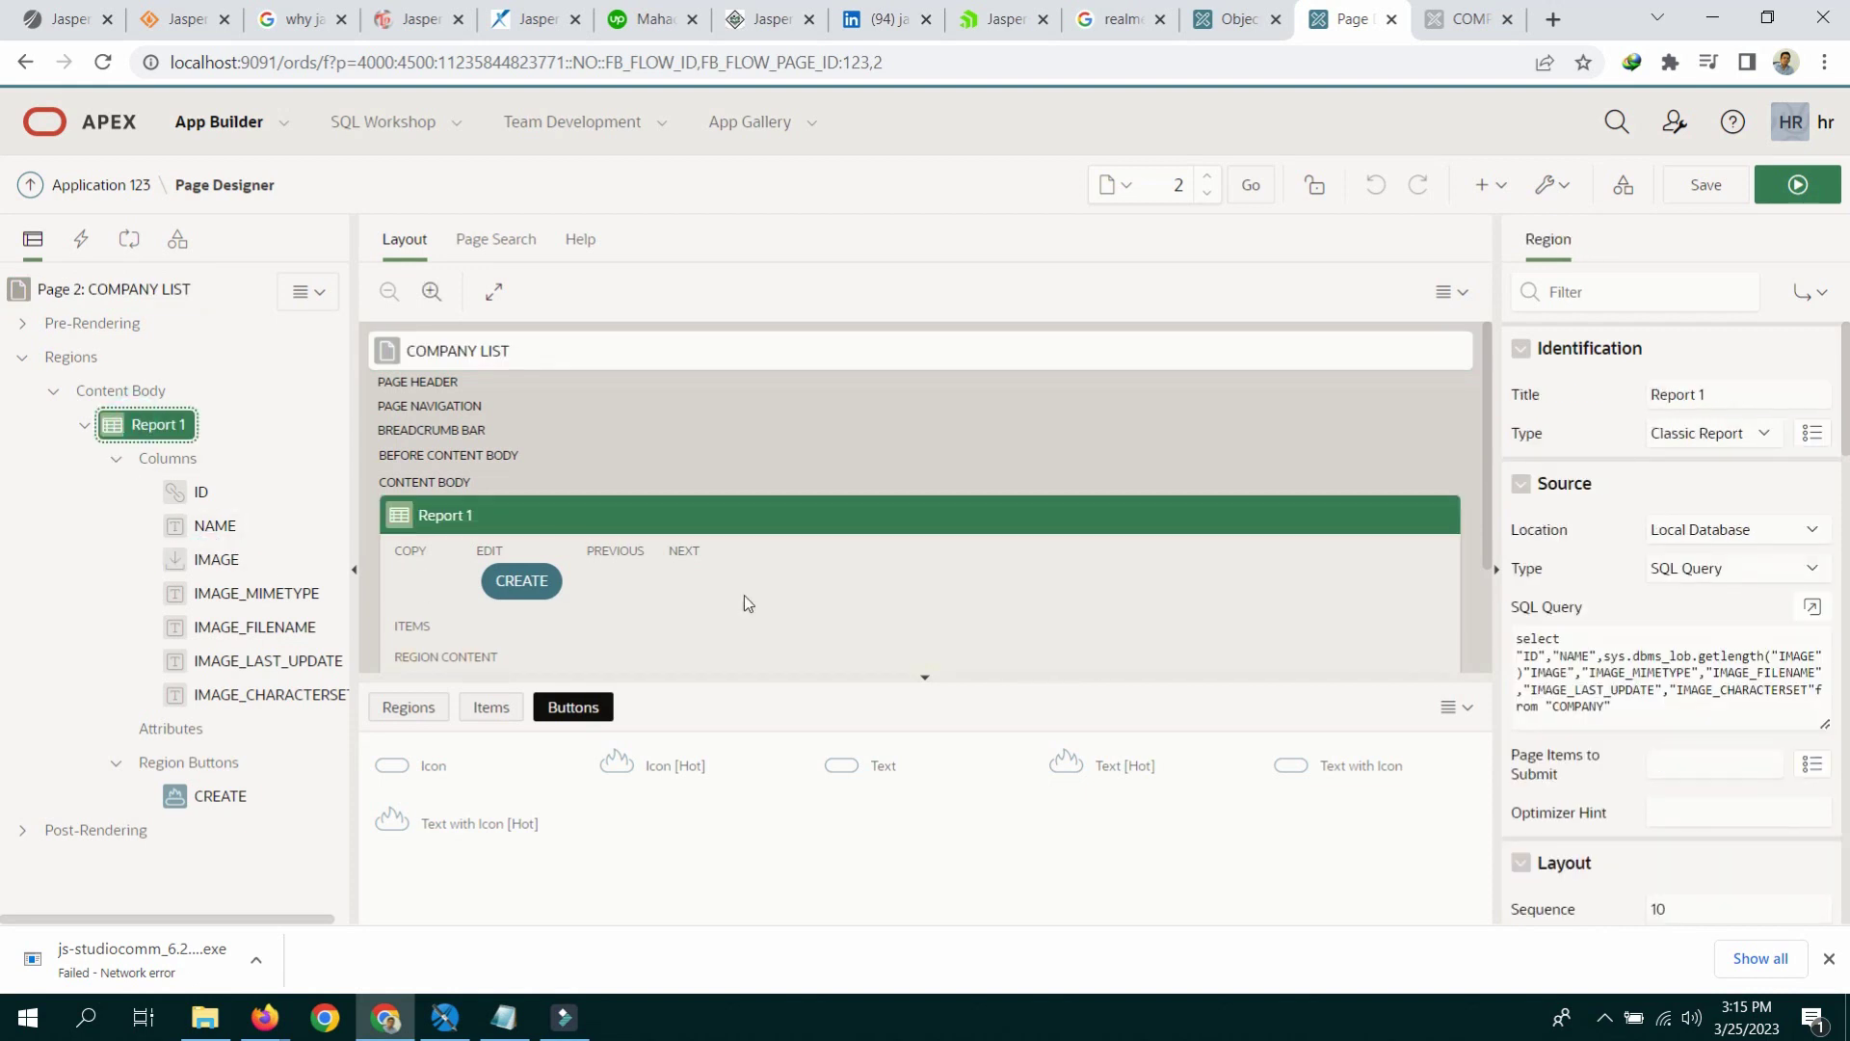
click(206, 563)
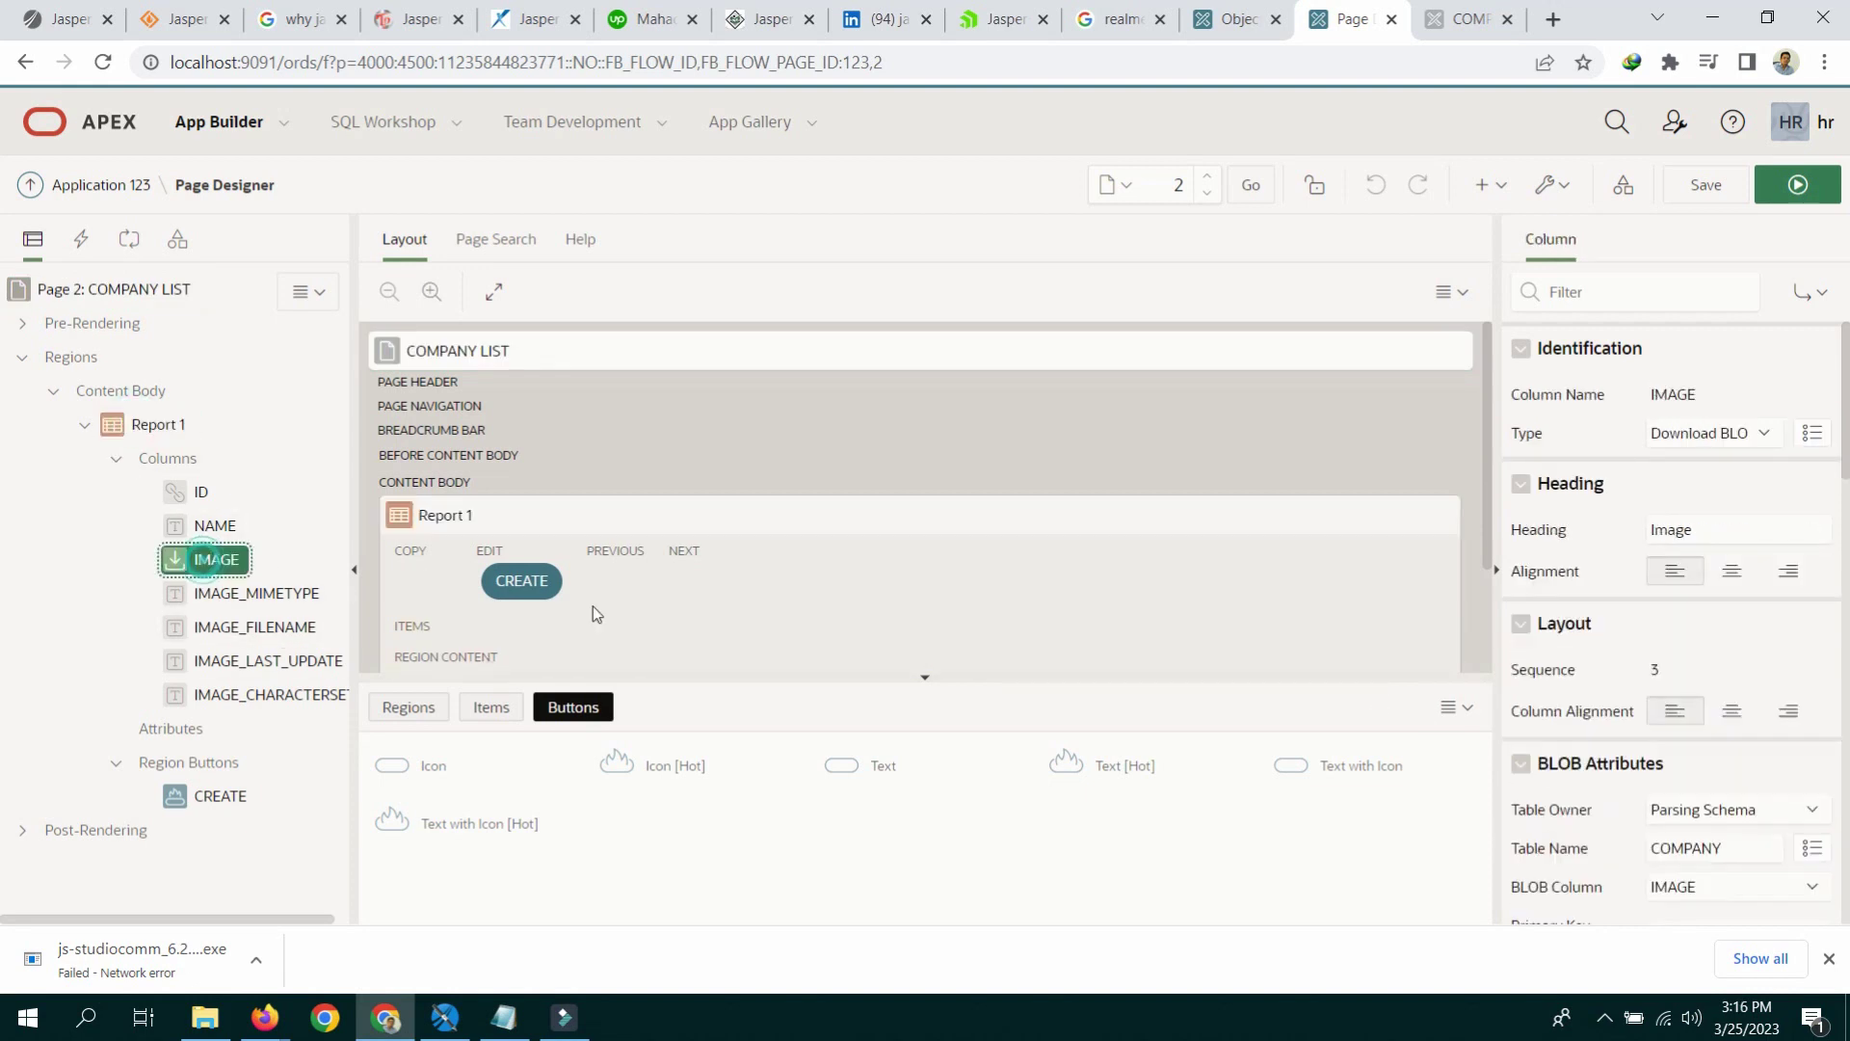
click(1714, 436)
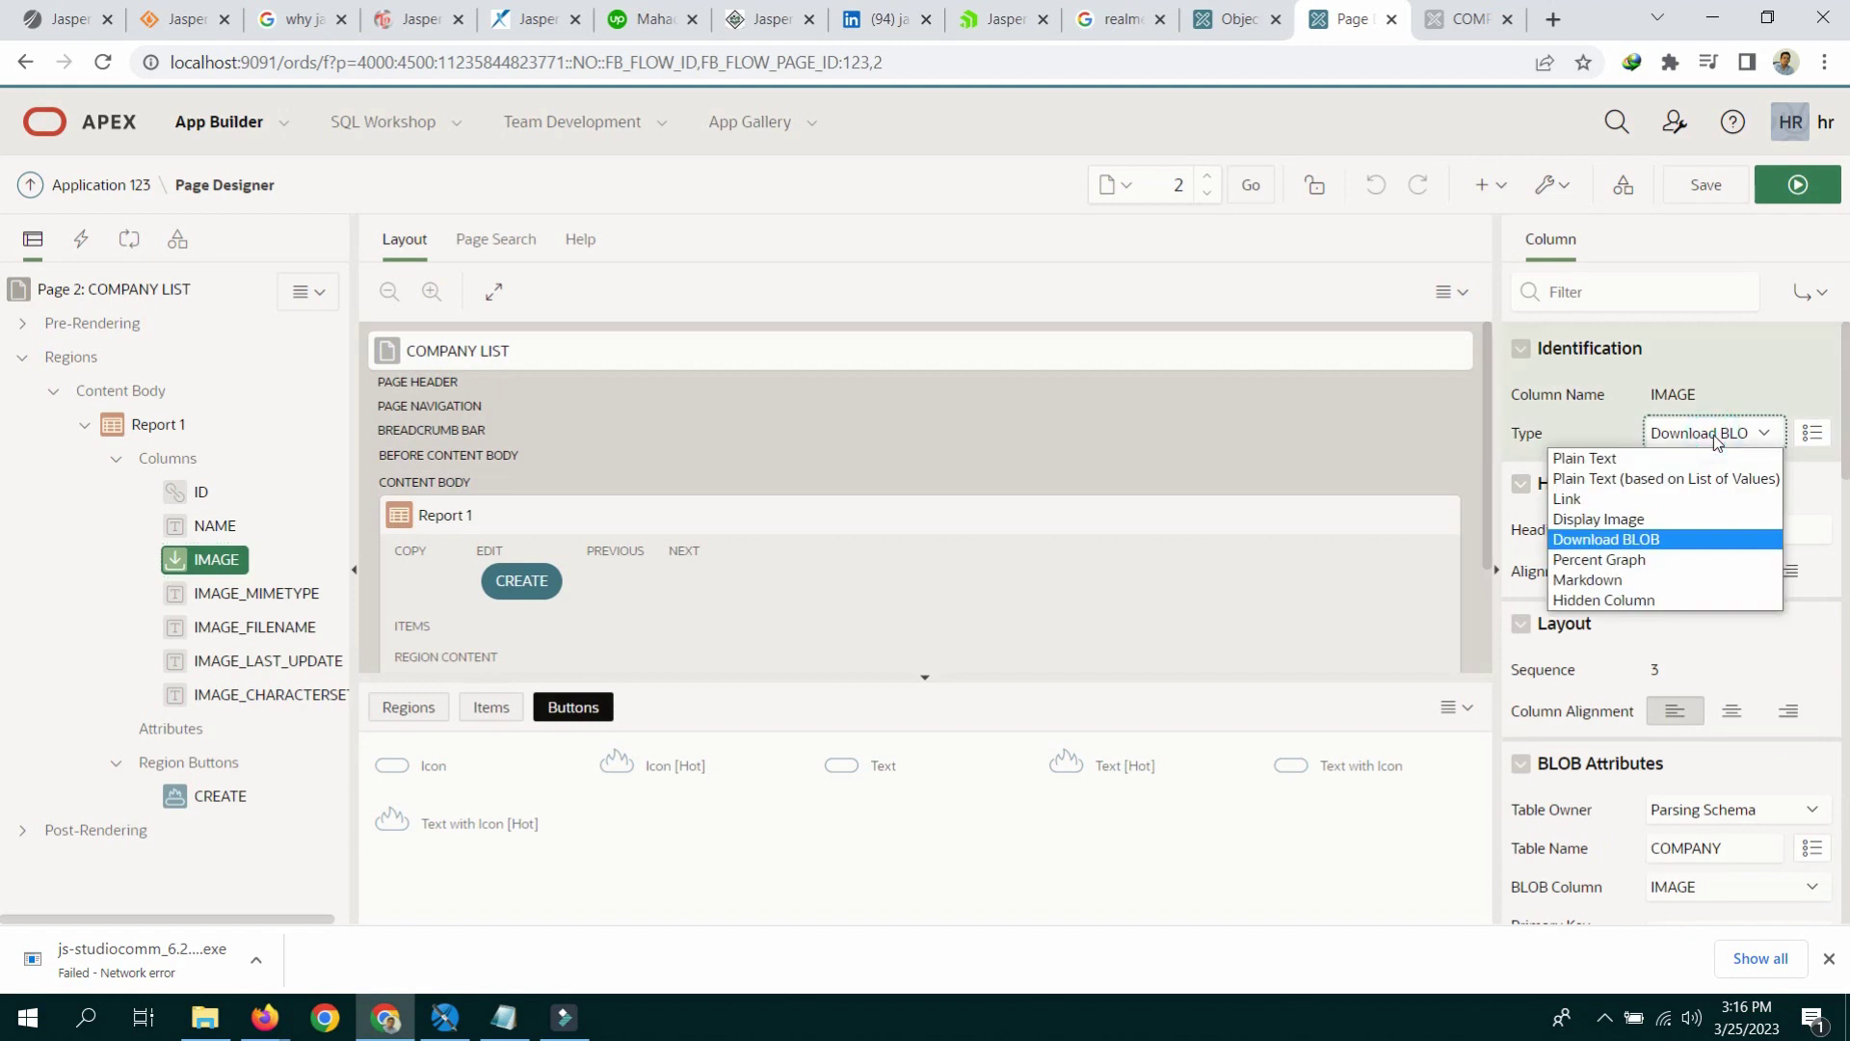
click(1647, 525)
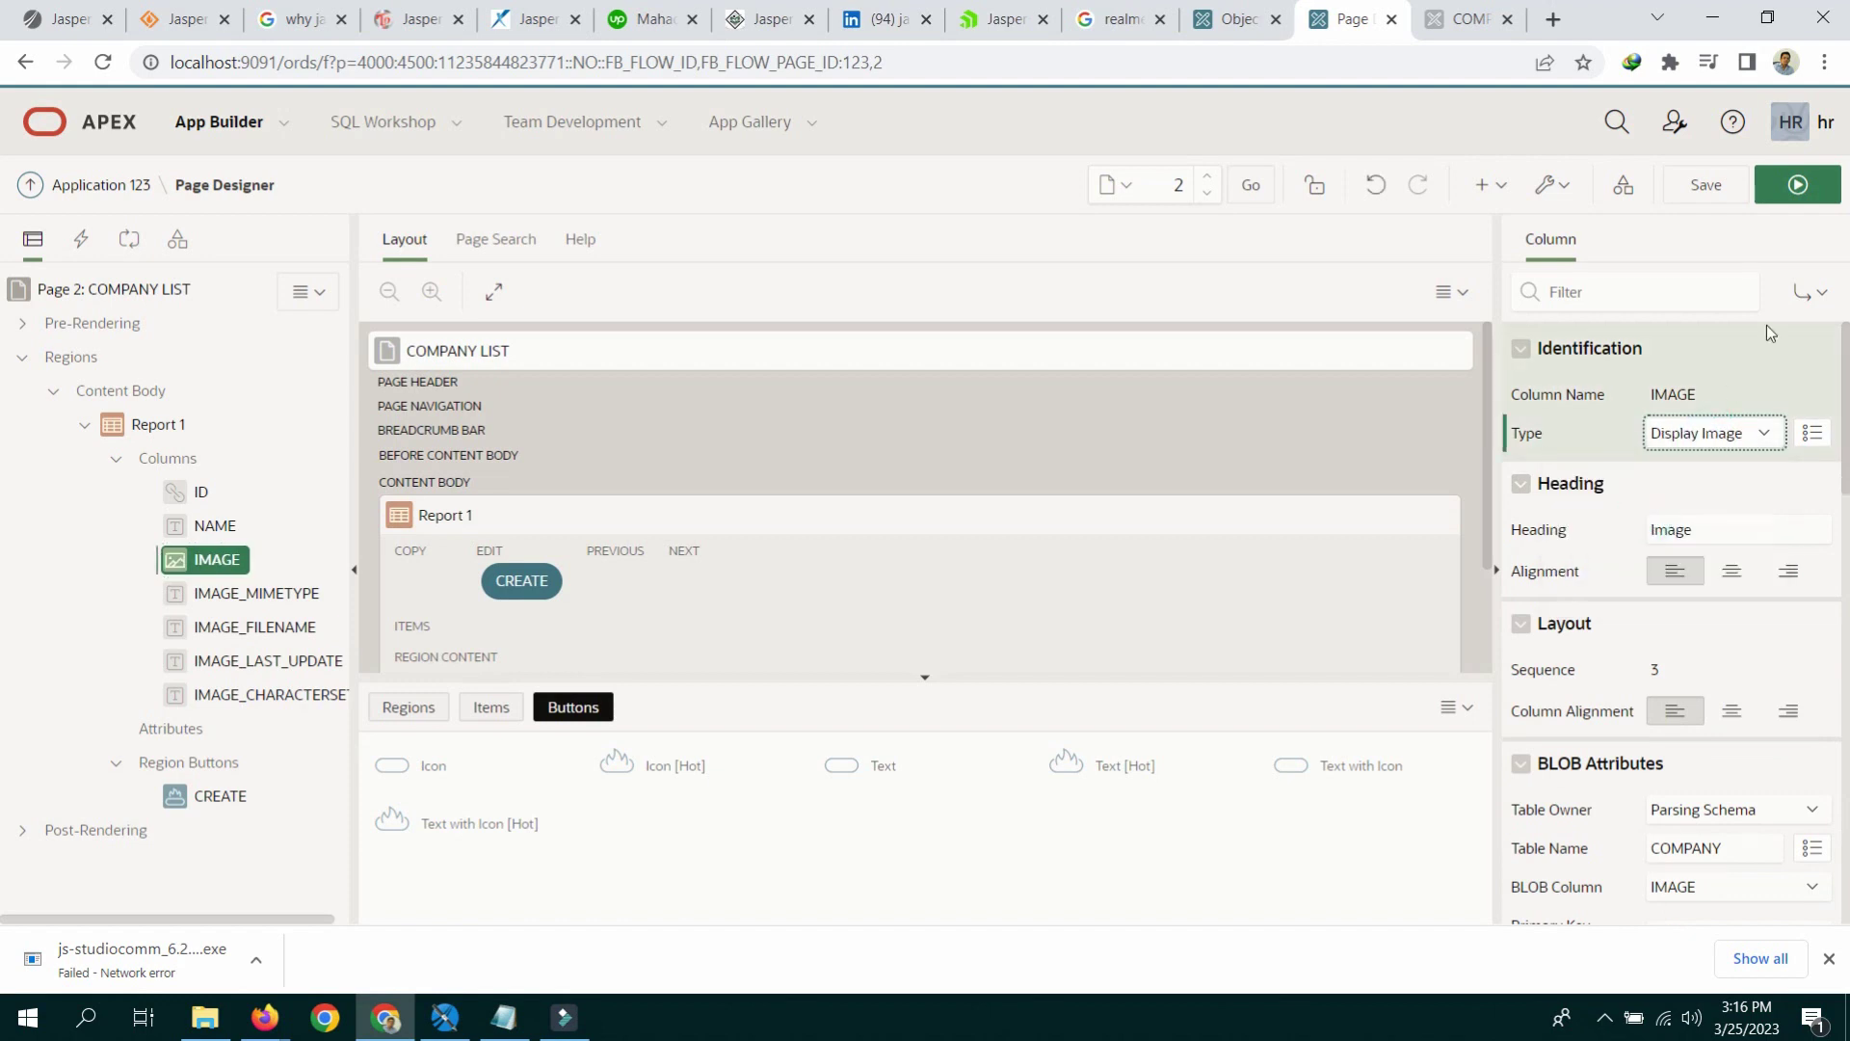
click(1802, 188)
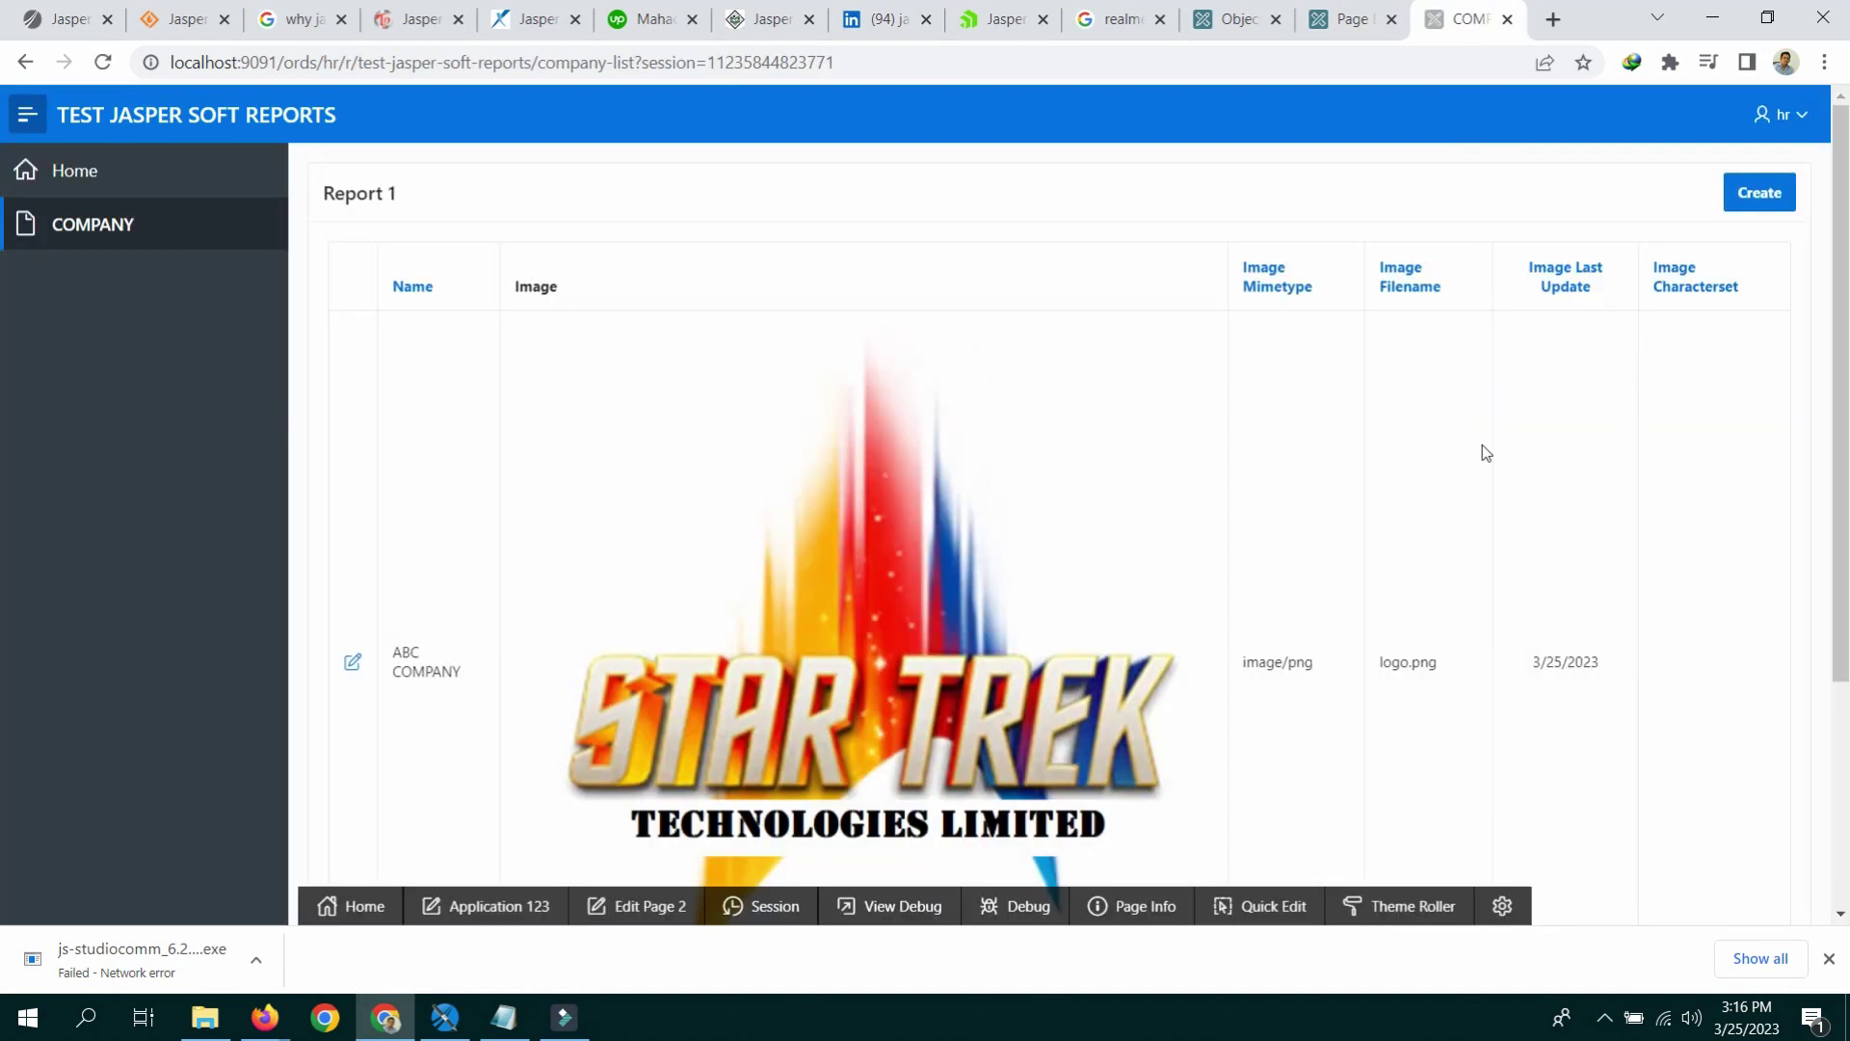
scroll(980, 546, down, 4)
scroll(930, 352, up, 4)
click(1330, 29)
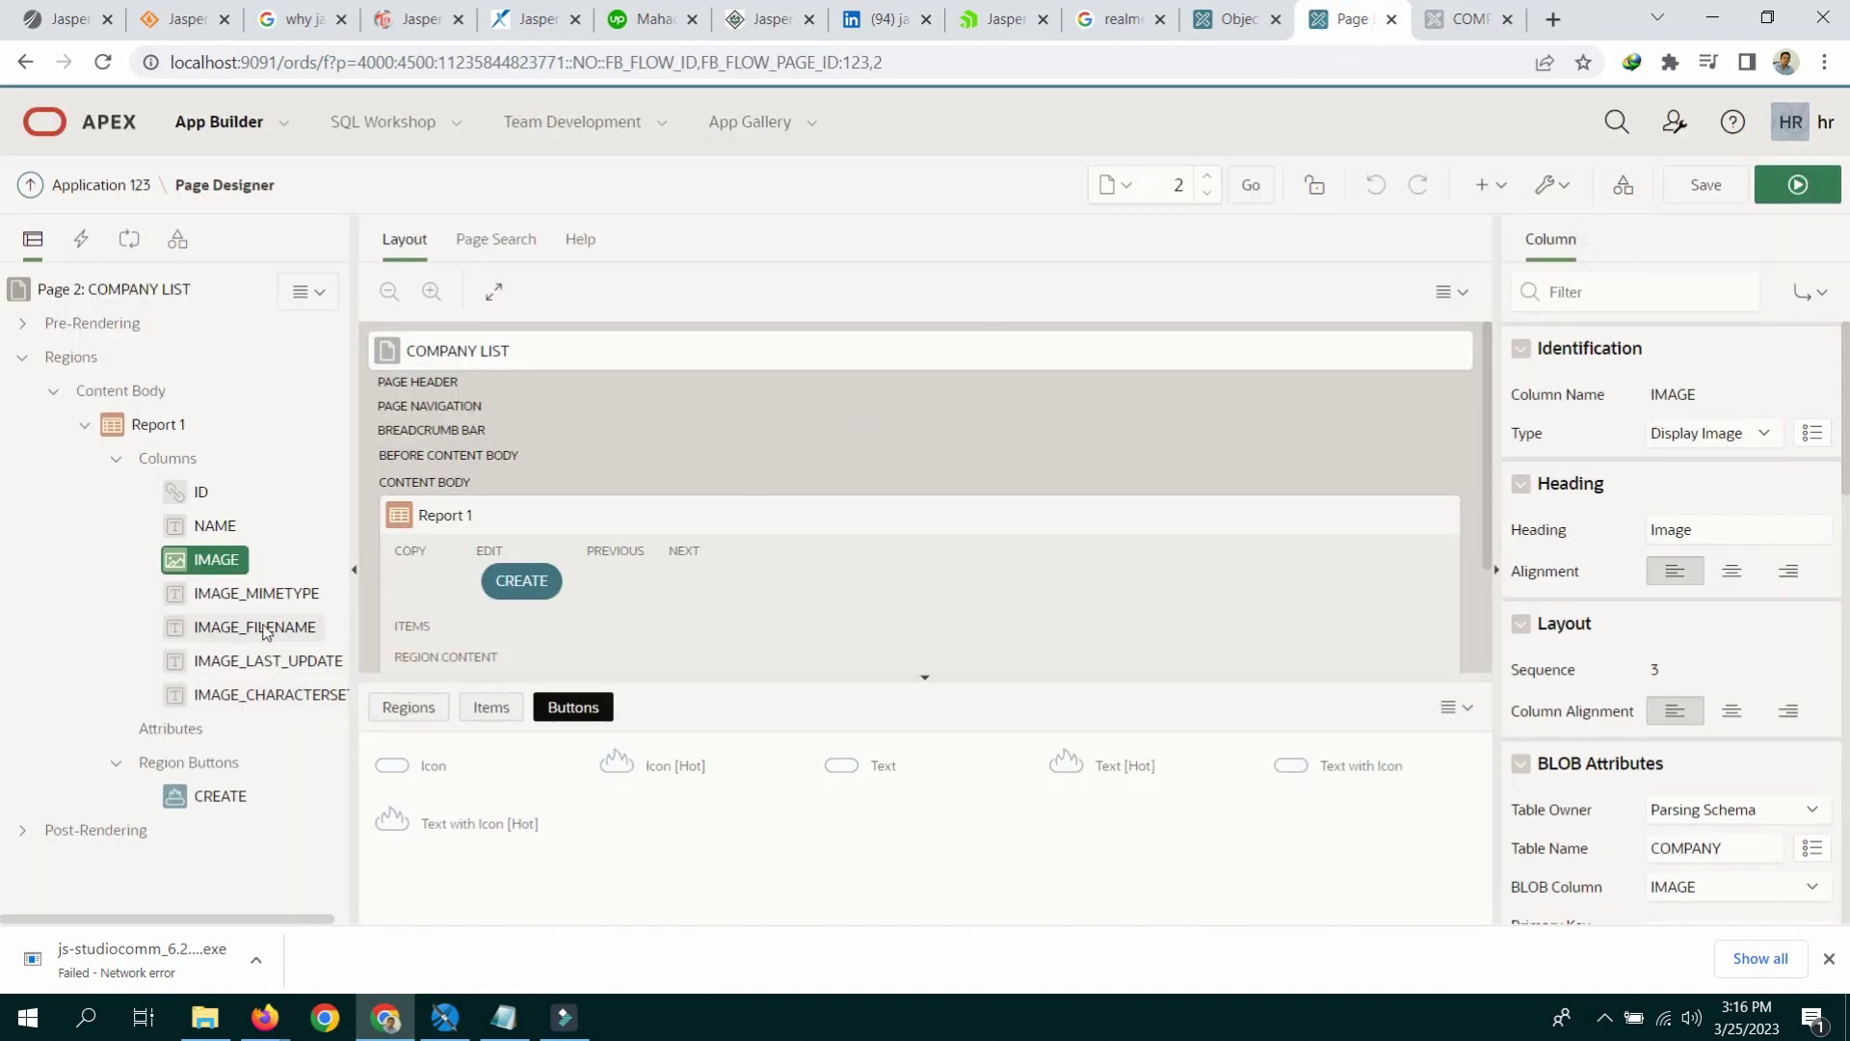
Step: Map IMAGE's BLOB attributes to IMAGE_MIMETYPE, IMAGE_FILENAME and IMAGE_LAST_UPDATE, then save
click(210, 525)
click(213, 562)
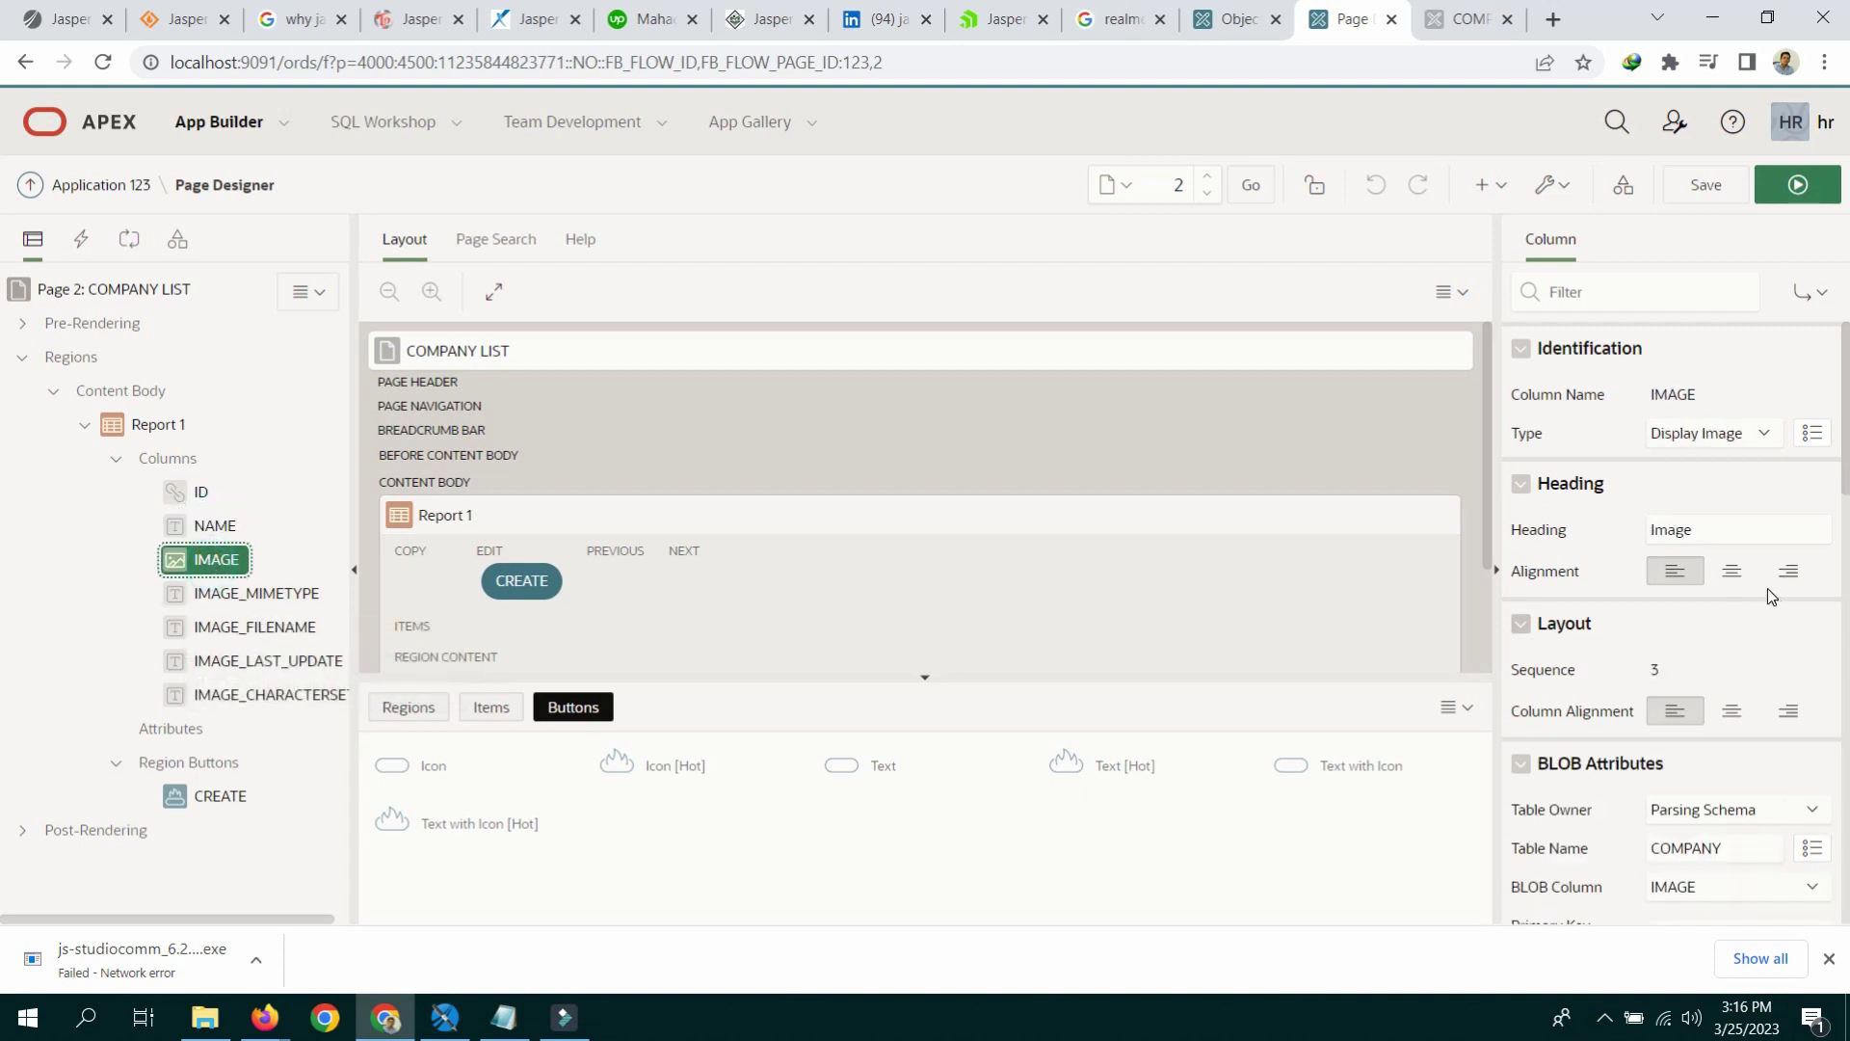
scroll(1766, 590, down, 3)
scroll(1768, 592, down, 1)
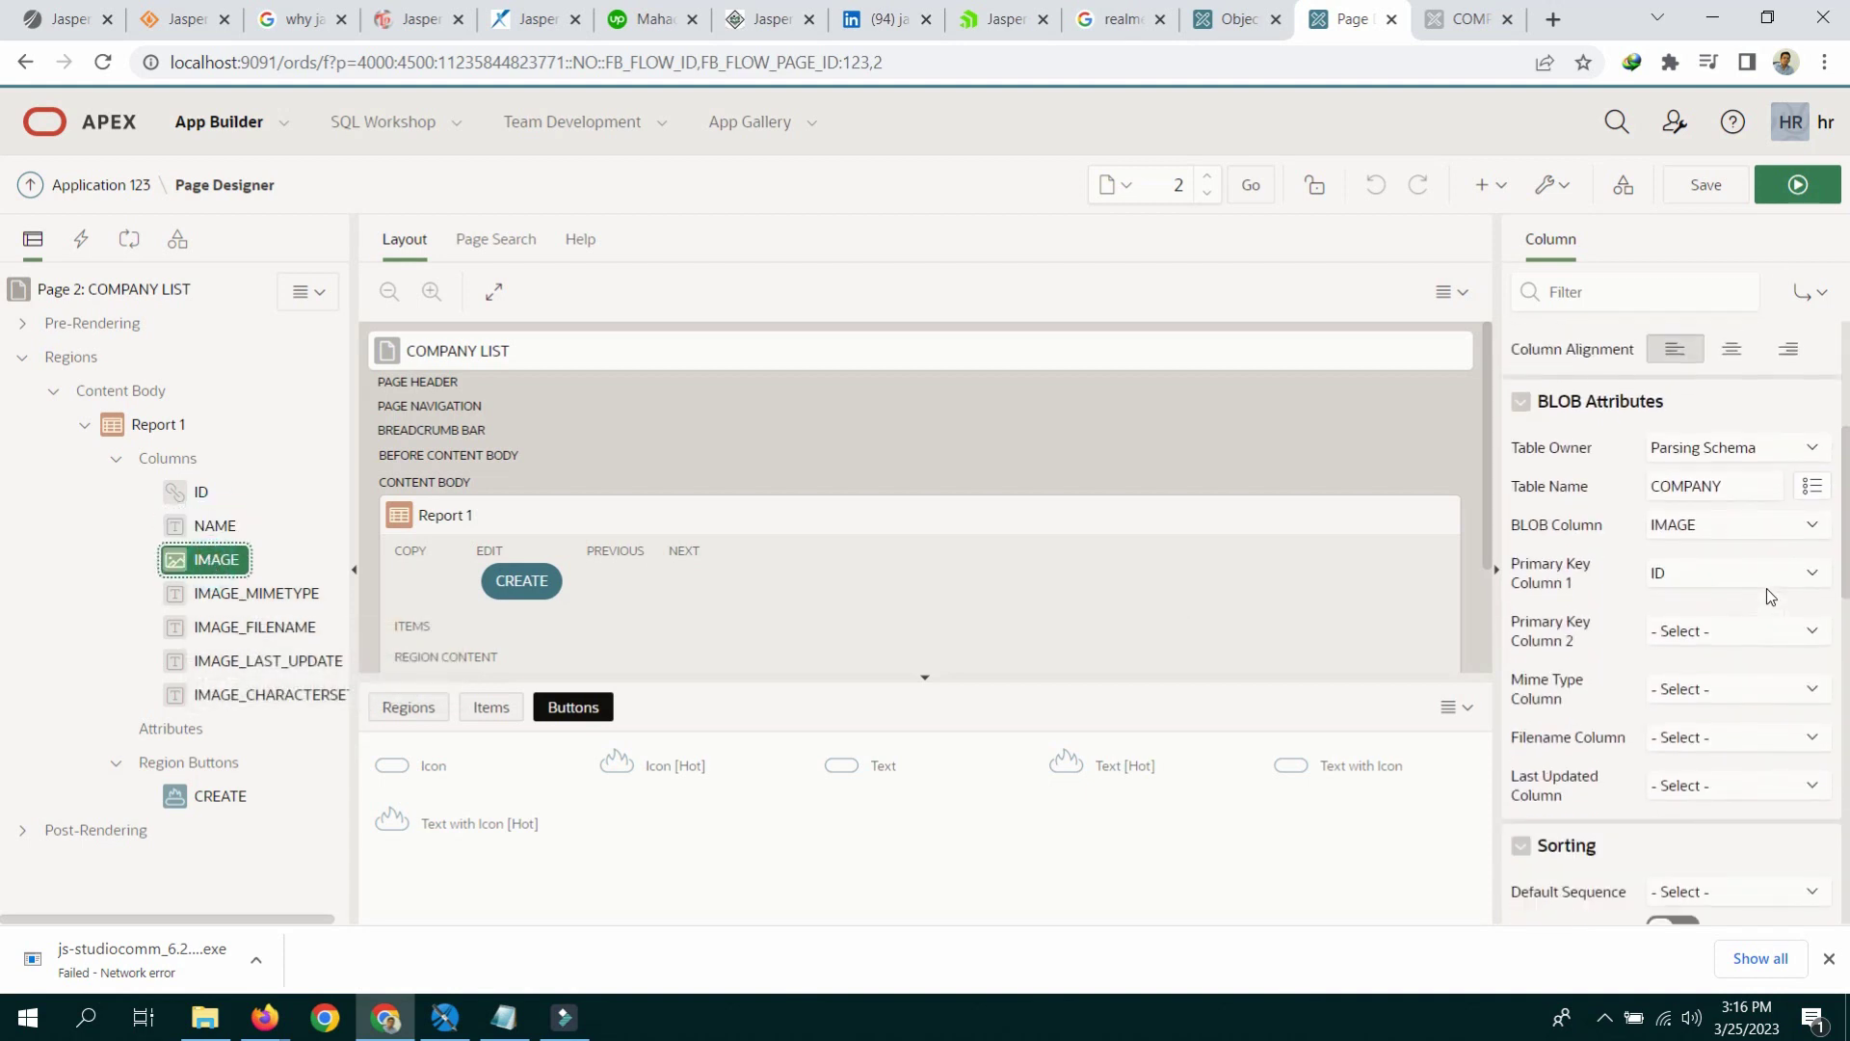
click(1707, 697)
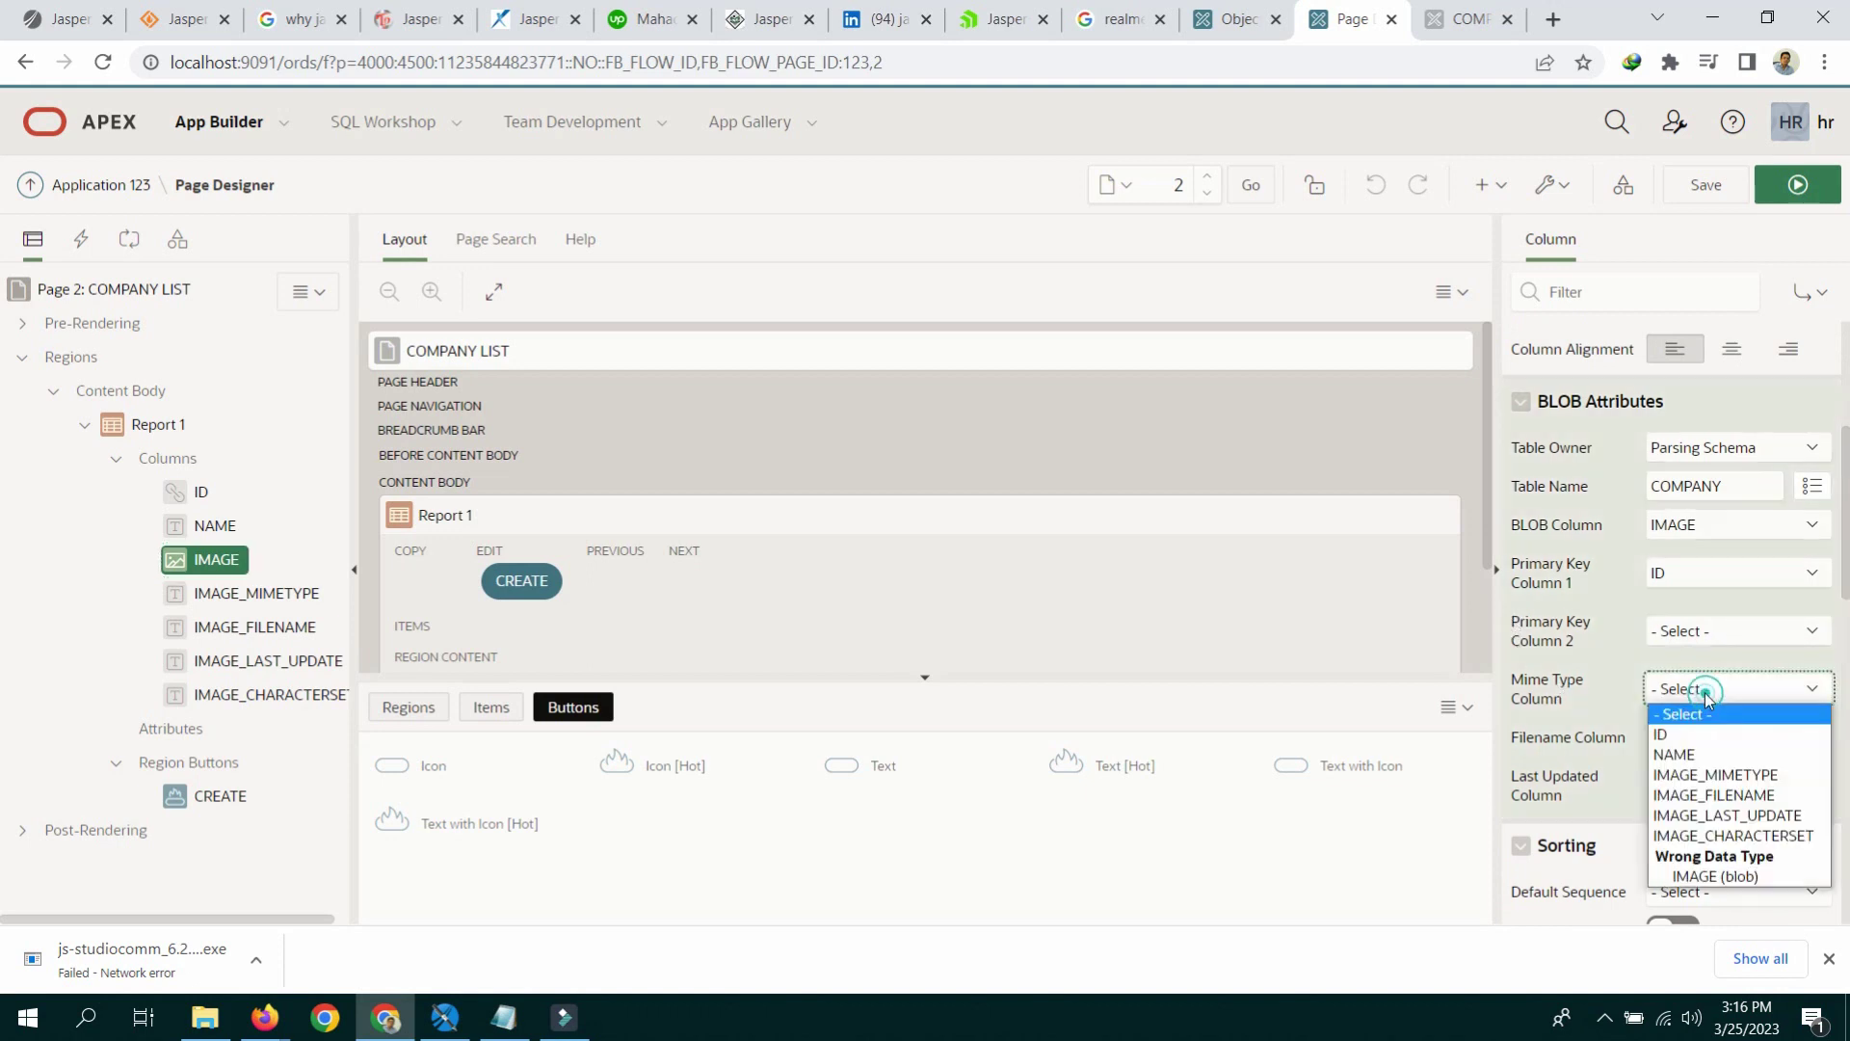
click(1726, 776)
click(1727, 738)
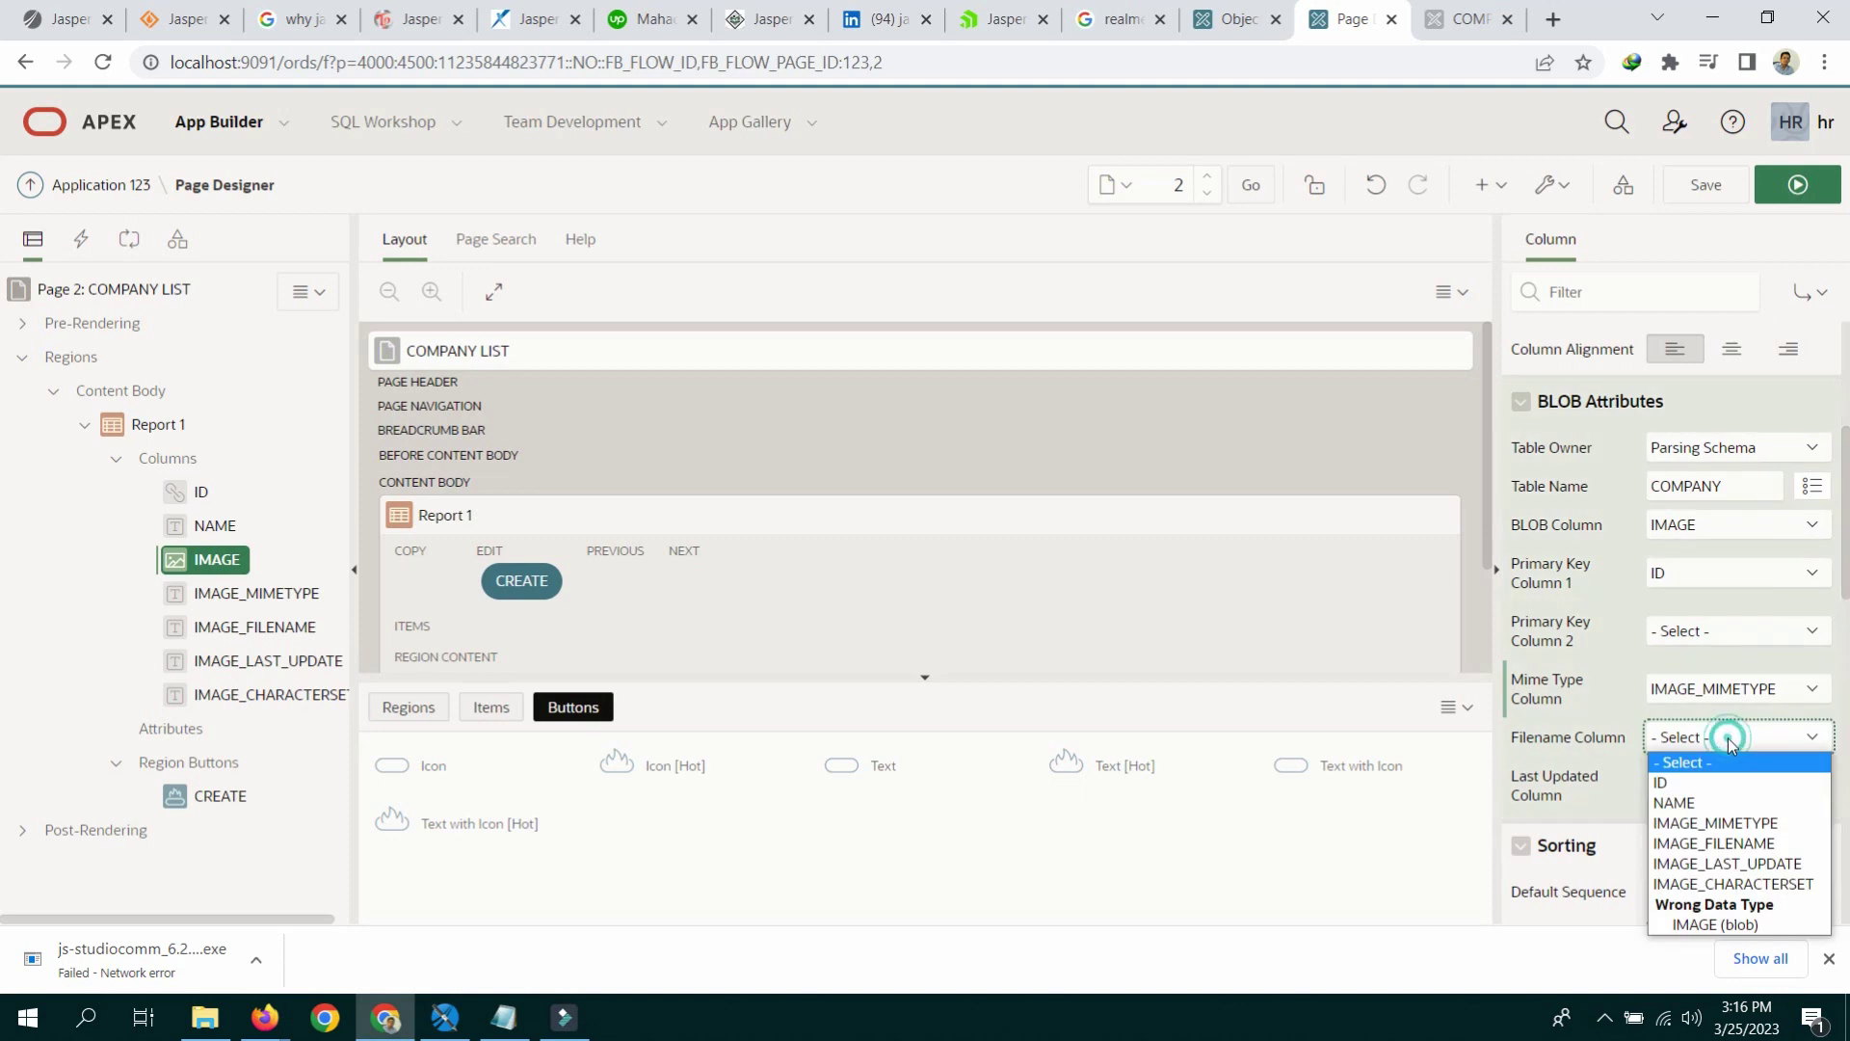
click(1744, 844)
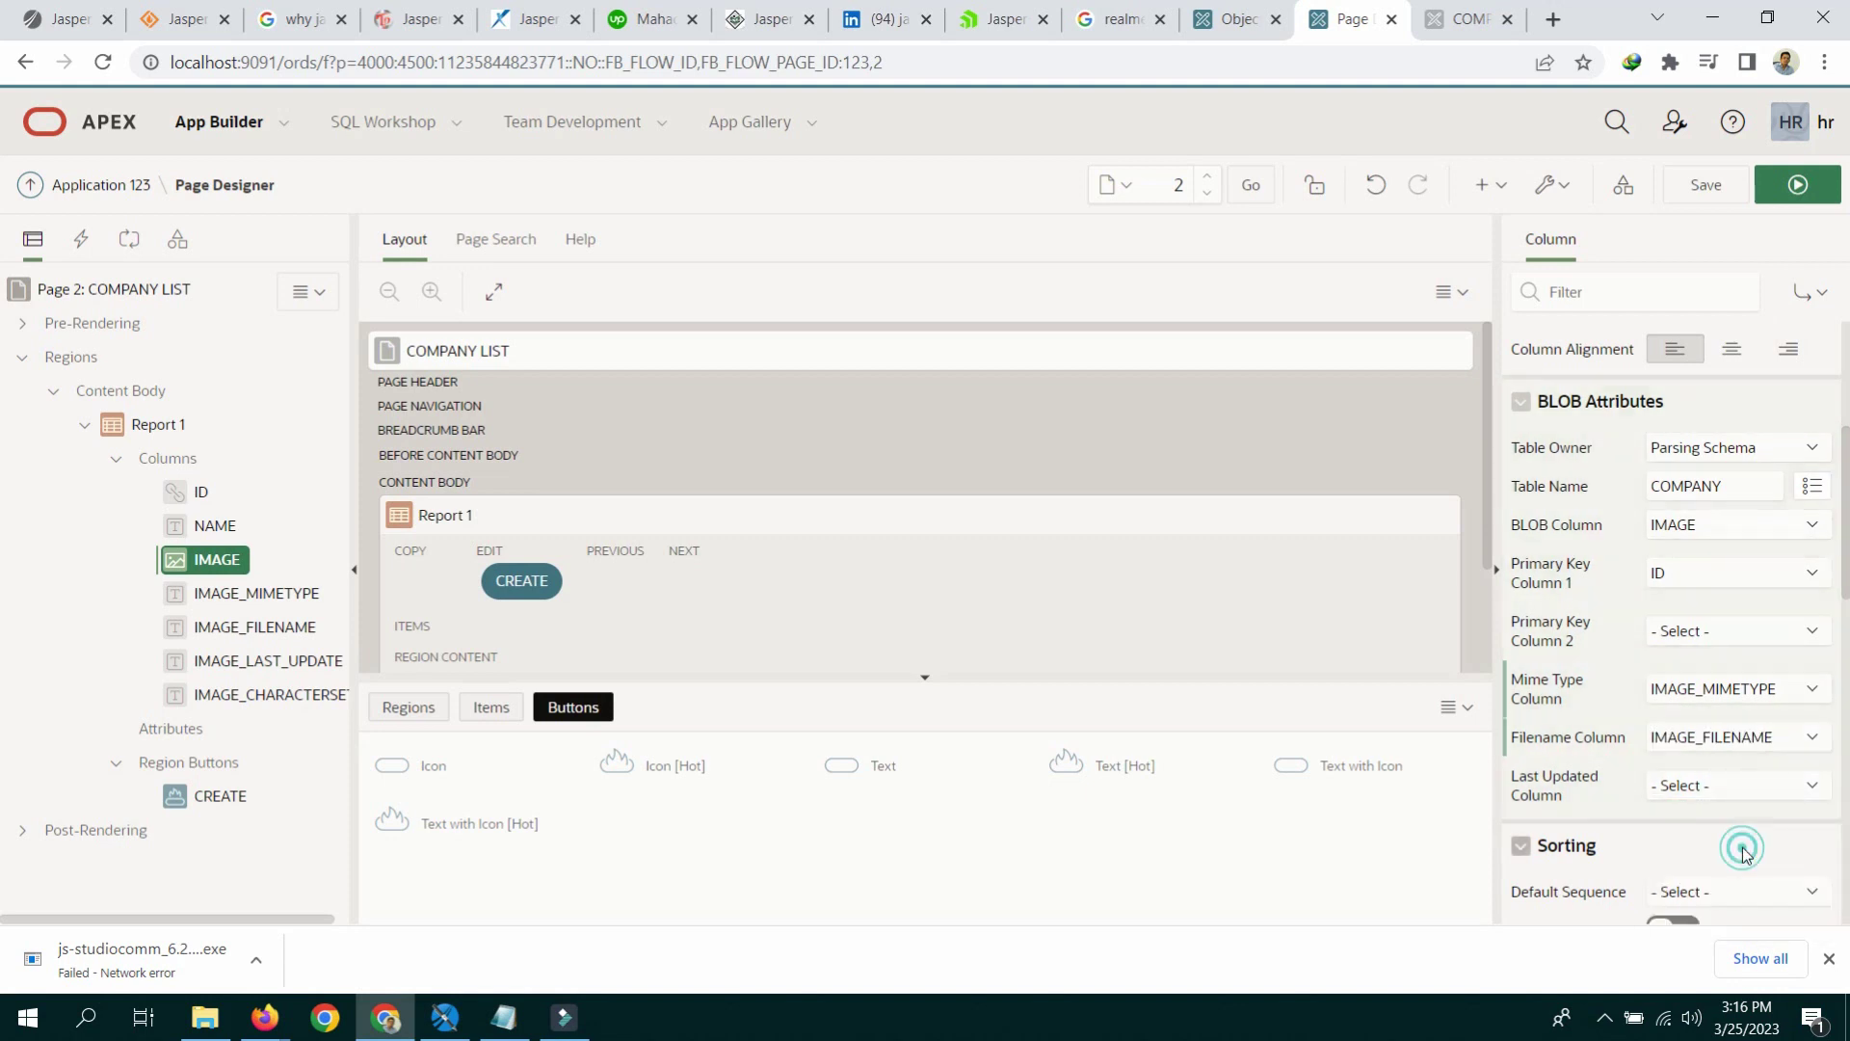
click(1742, 785)
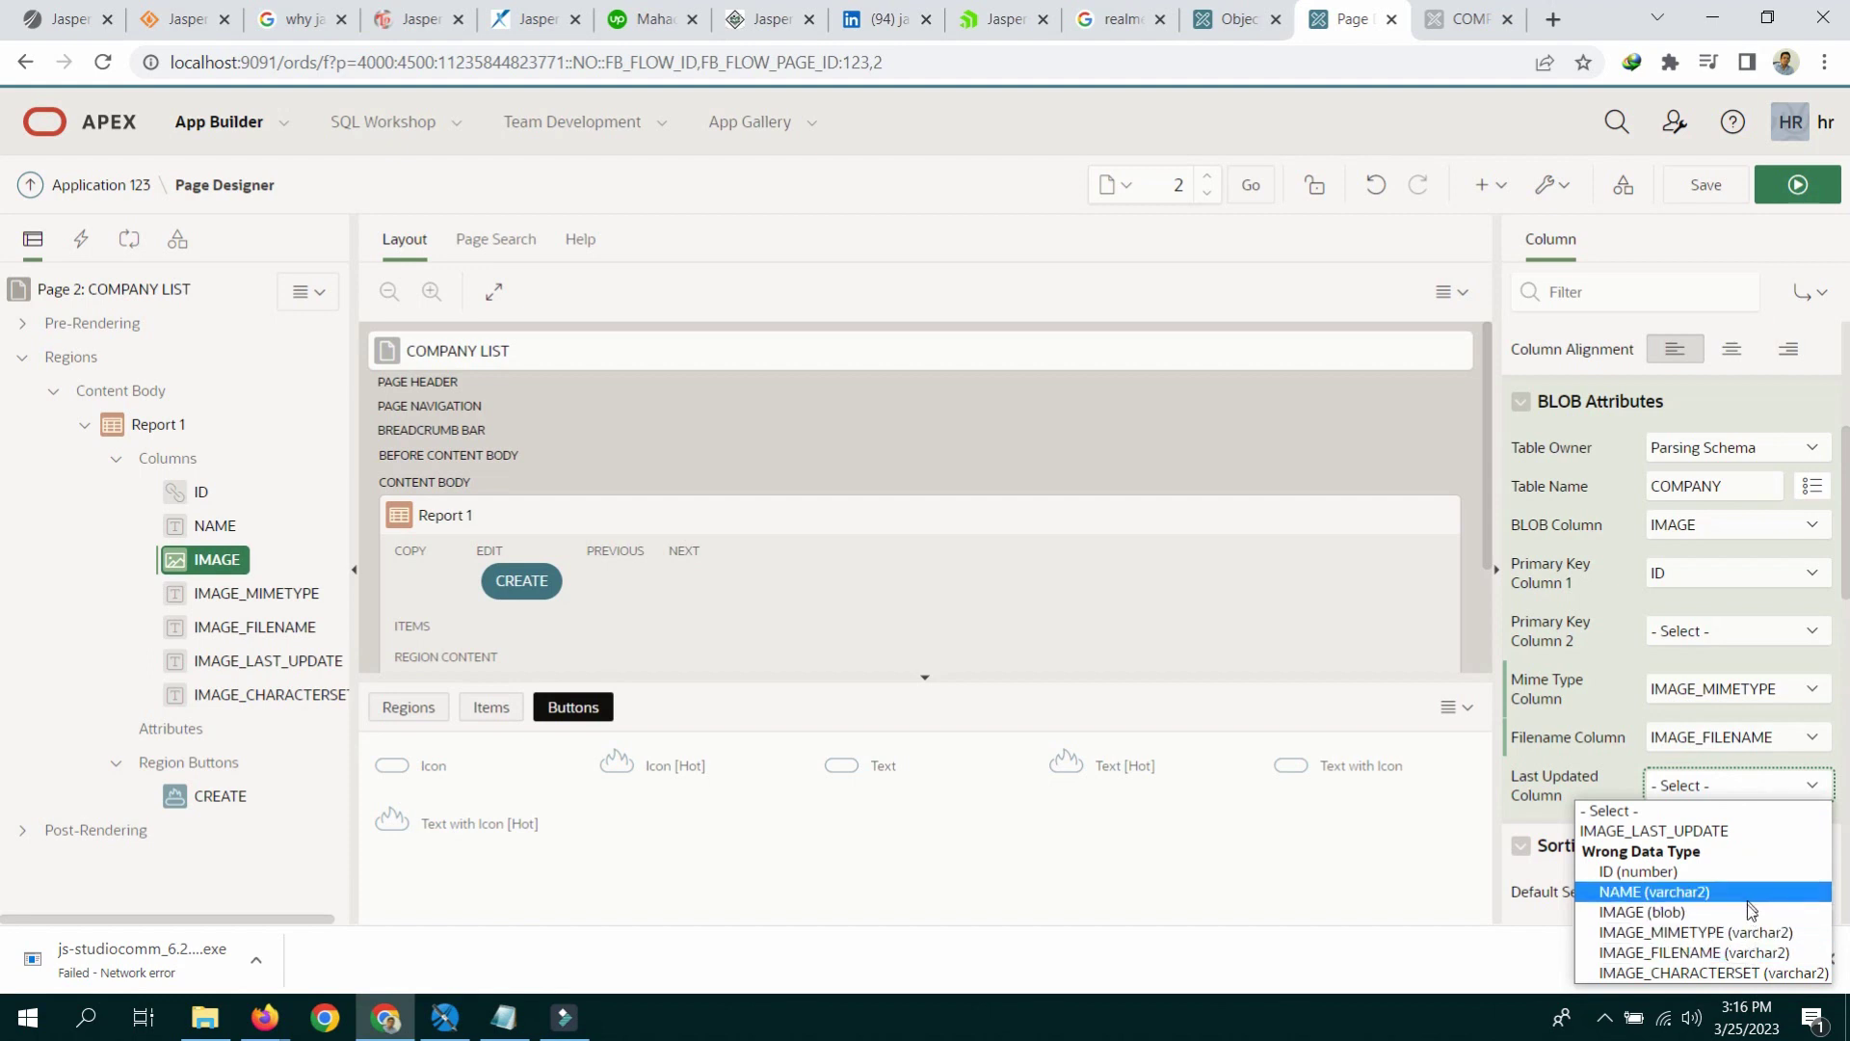
click(1749, 834)
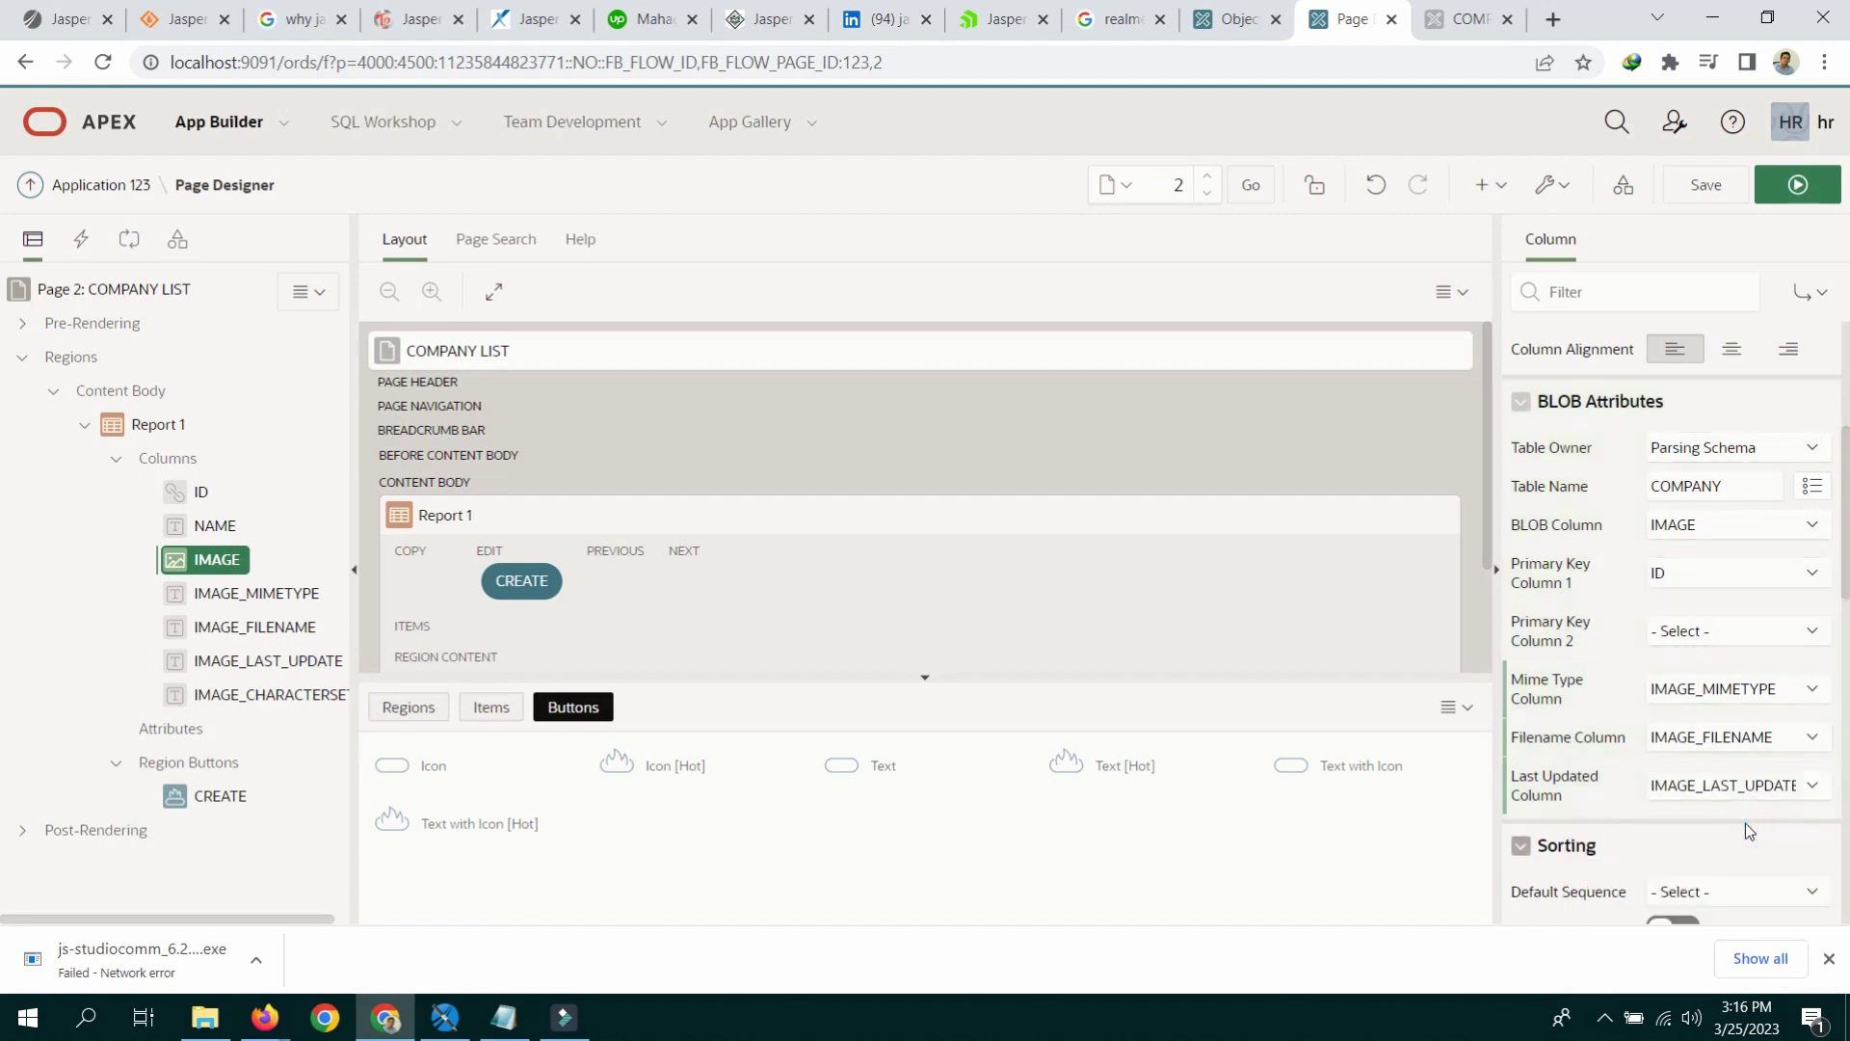
click(1705, 184)
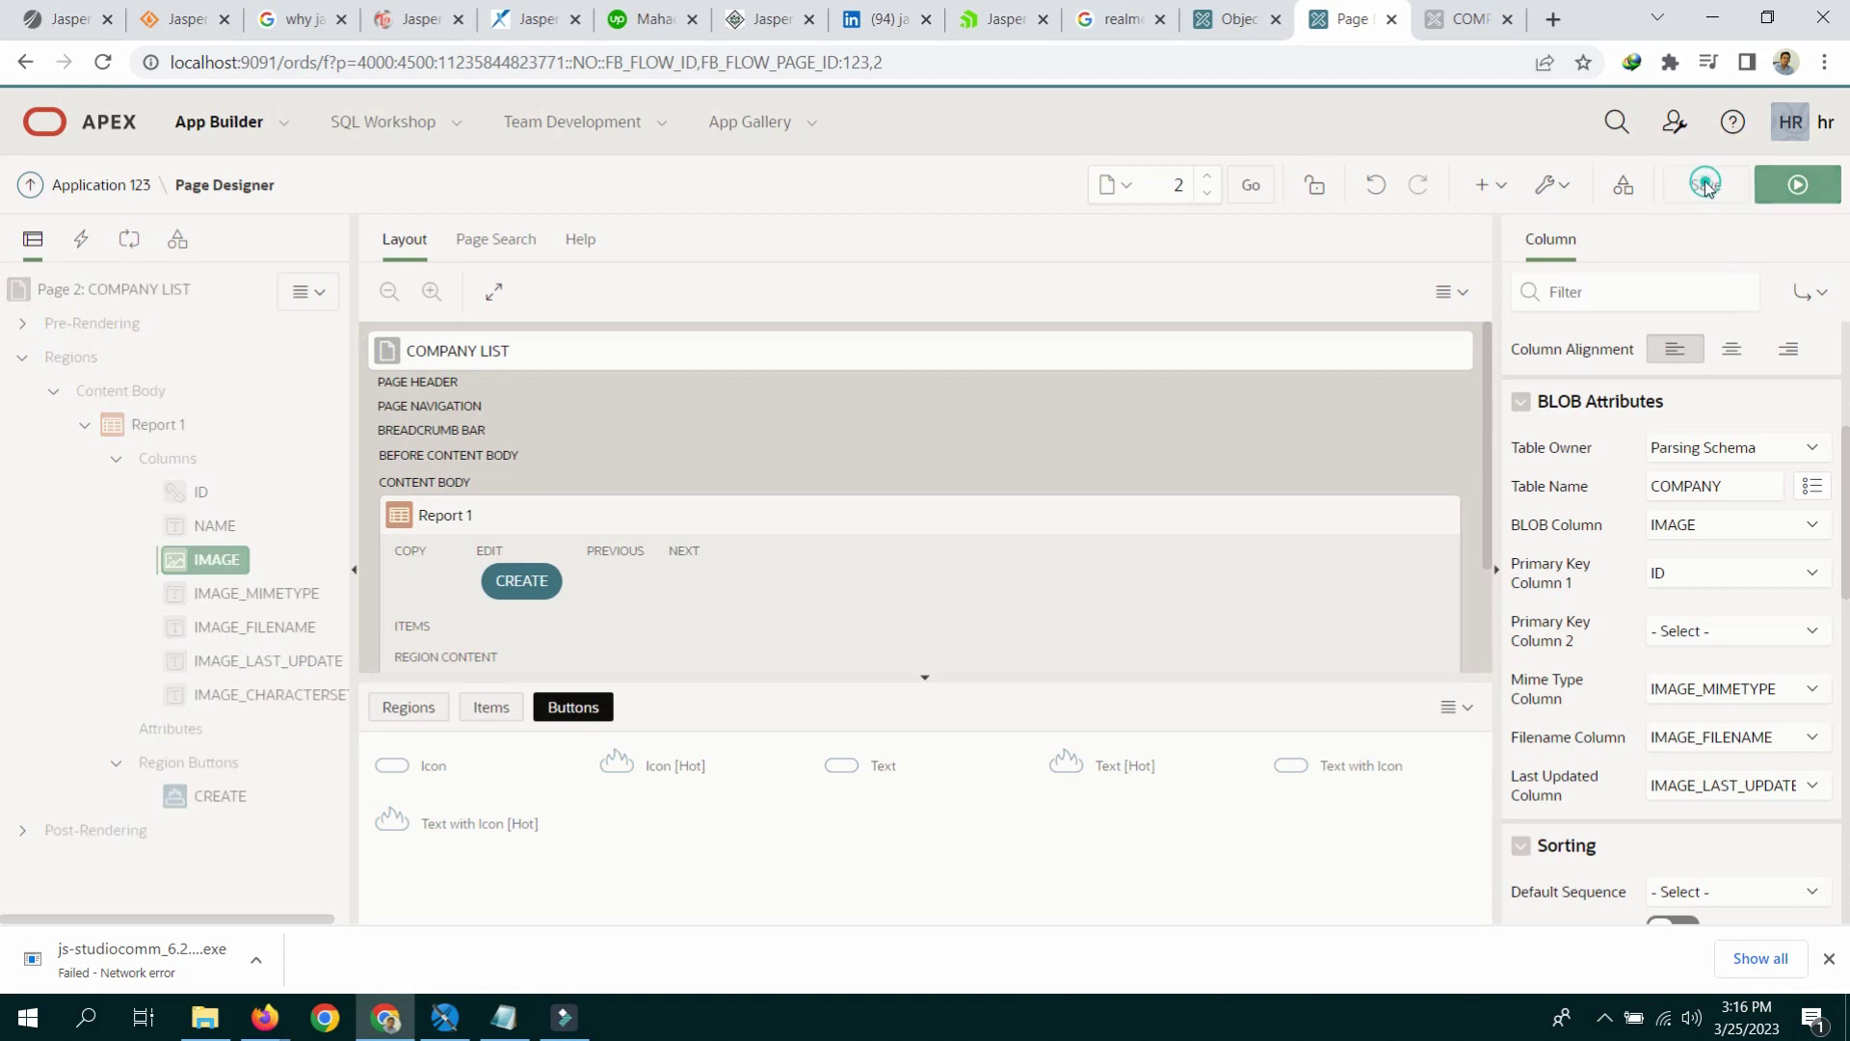
Step: Set the four image metadata columns to Hidden Column, then save and run
click(255, 593)
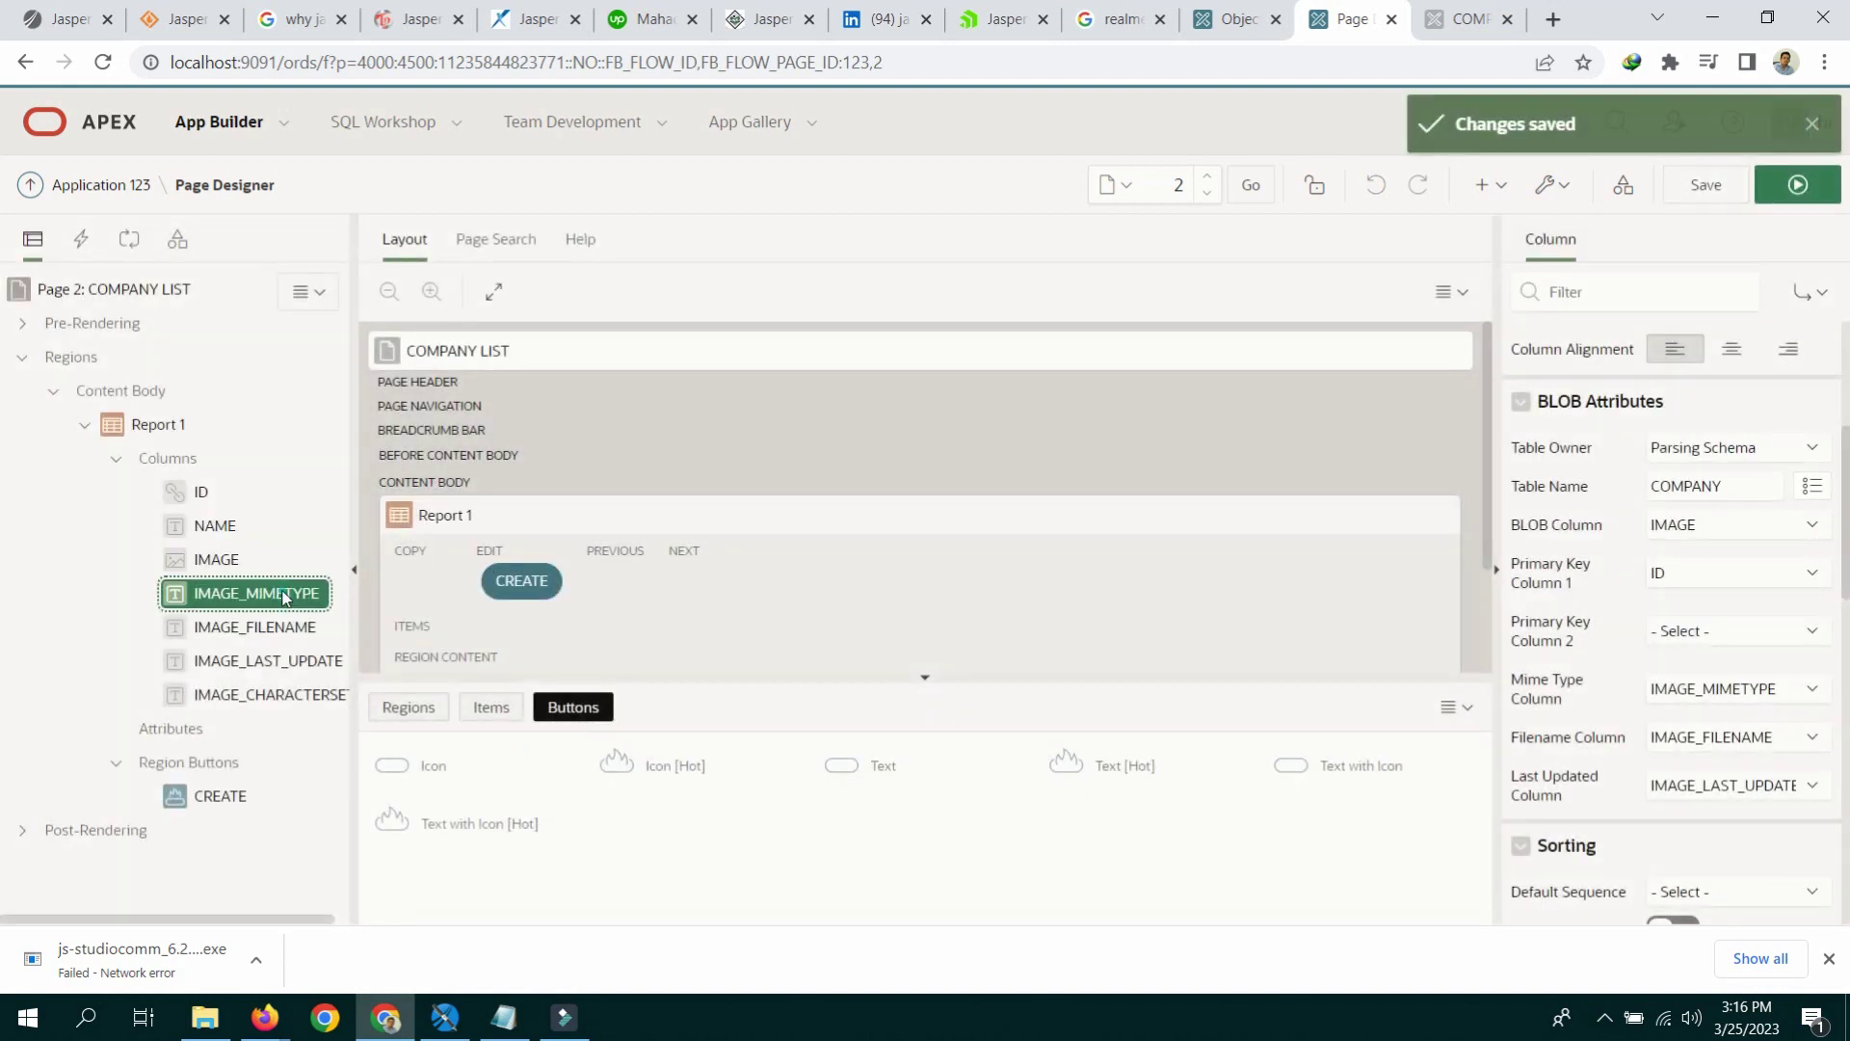
shift+click(279, 694)
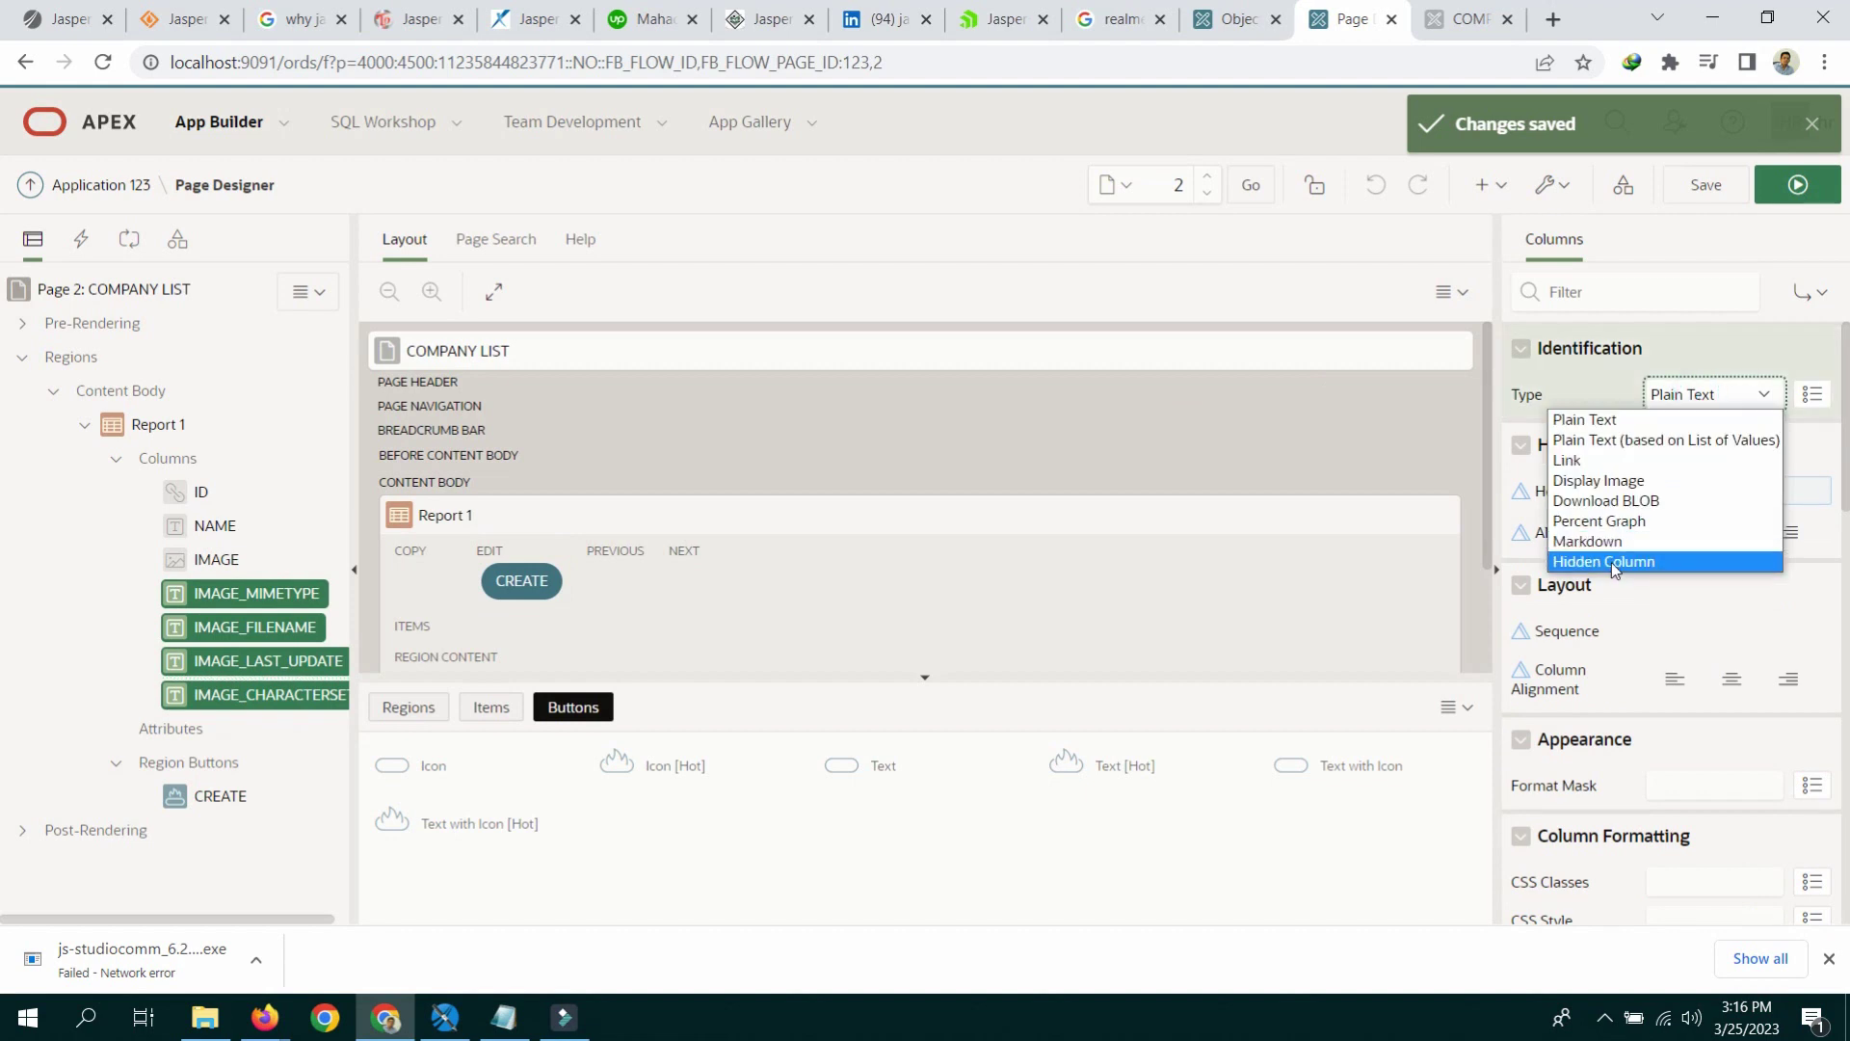
click(1611, 562)
click(1787, 193)
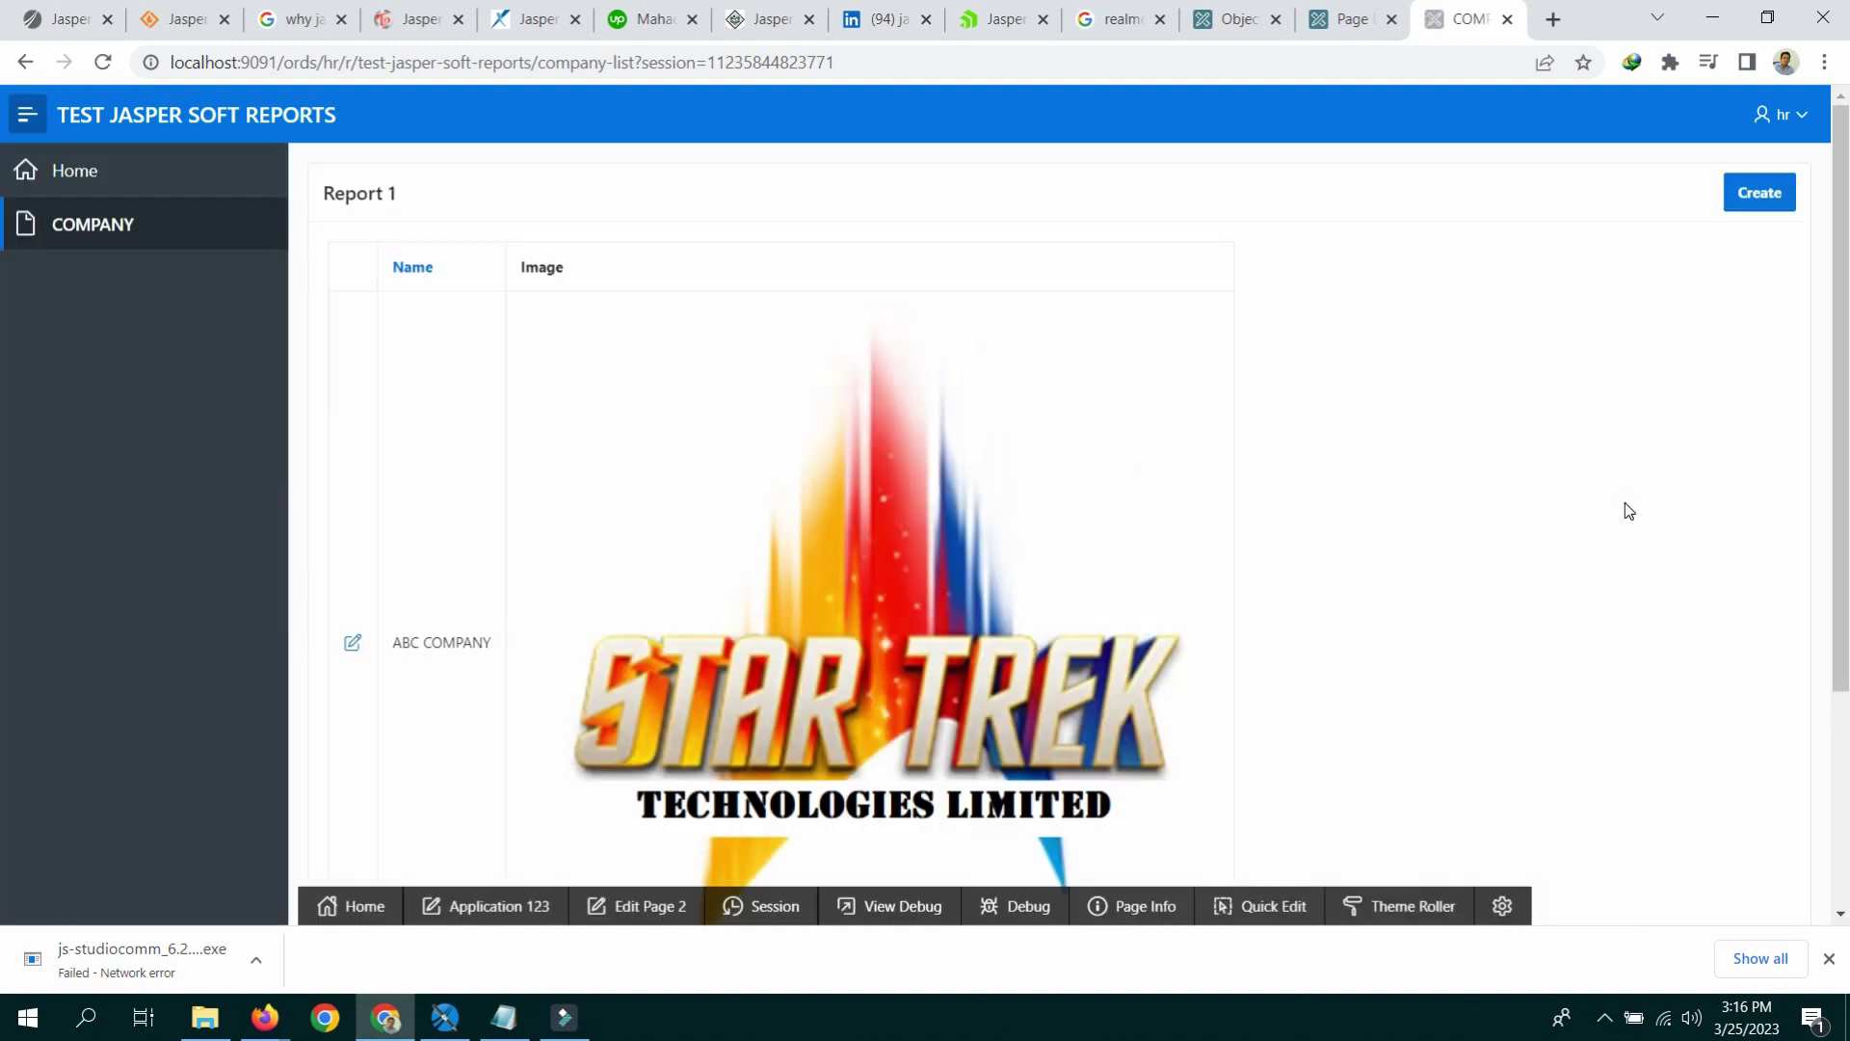
Step: Enable Report 1's Stretch Report template option through Quick Edit and save it
scroll(1628, 461, down, 3)
scroll(1629, 461, up, 3)
click(1274, 907)
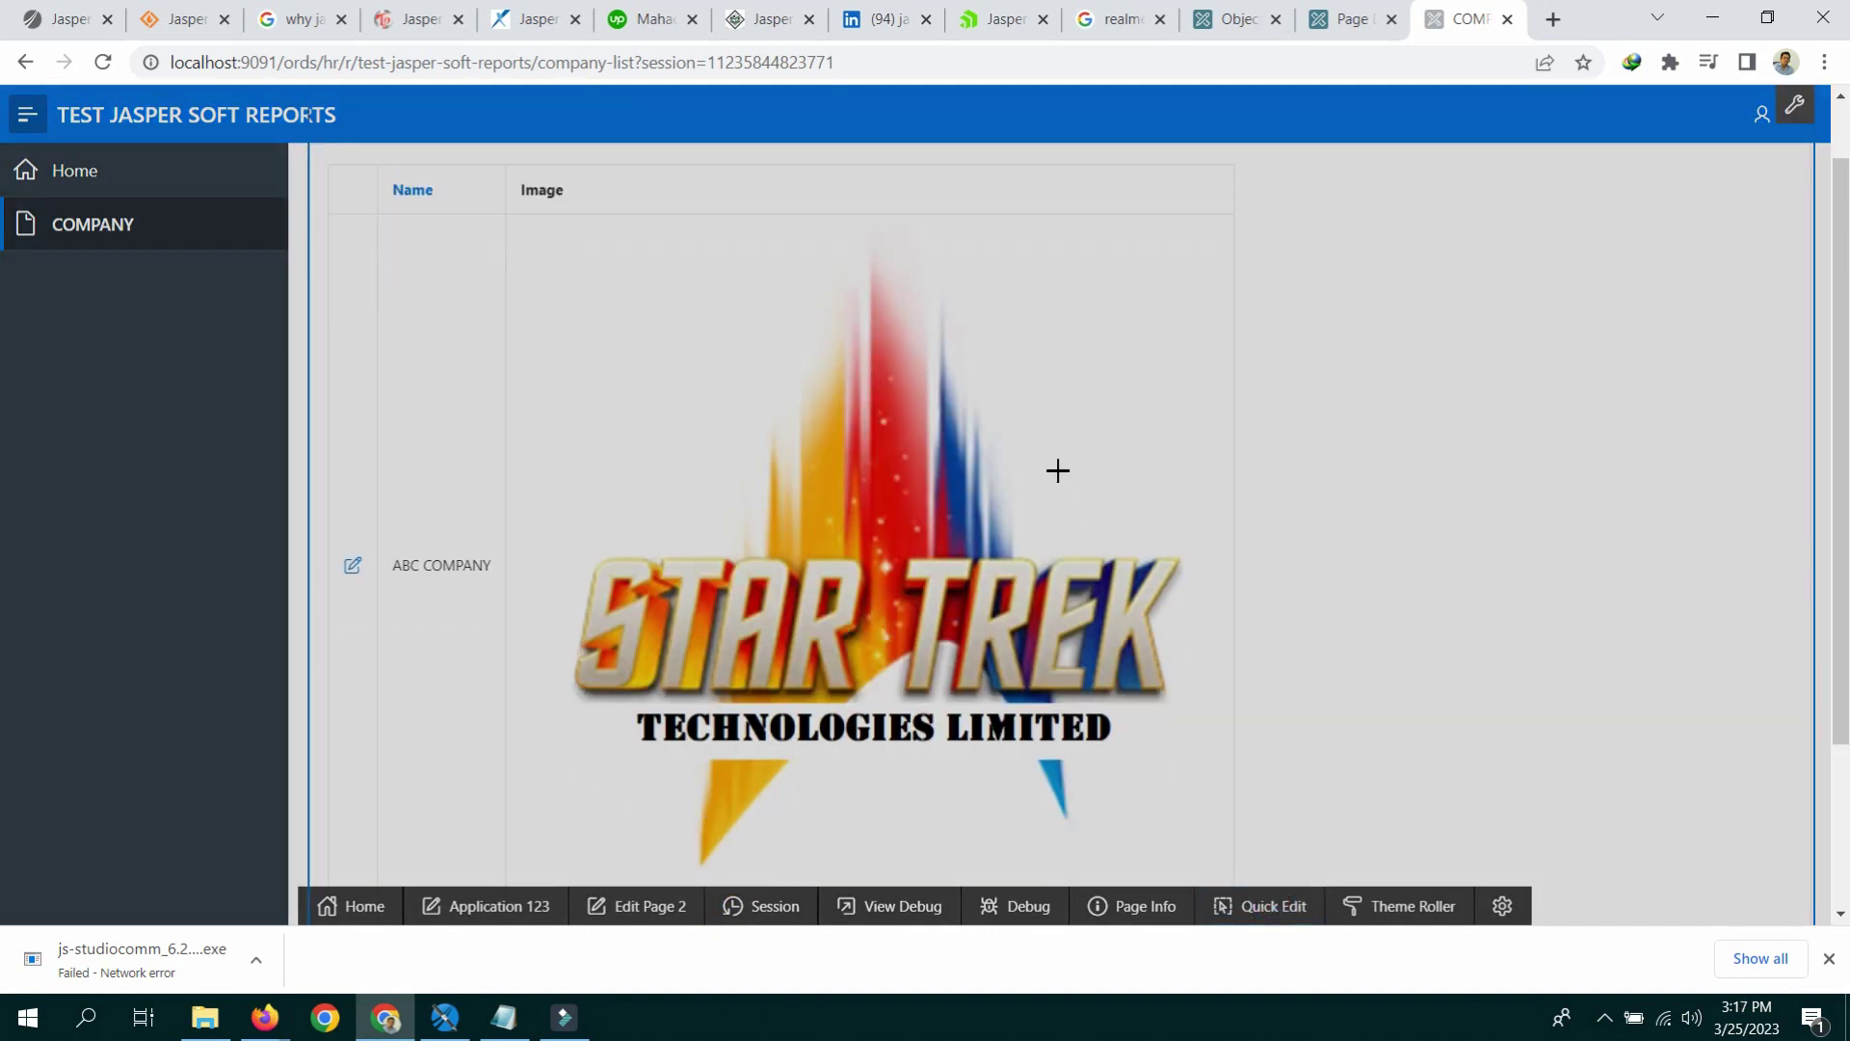
scroll(1796, 175, down, 1)
scroll(1799, 149, up, 1)
scroll(1795, 159, down, 1)
scroll(1796, 160, up, 1)
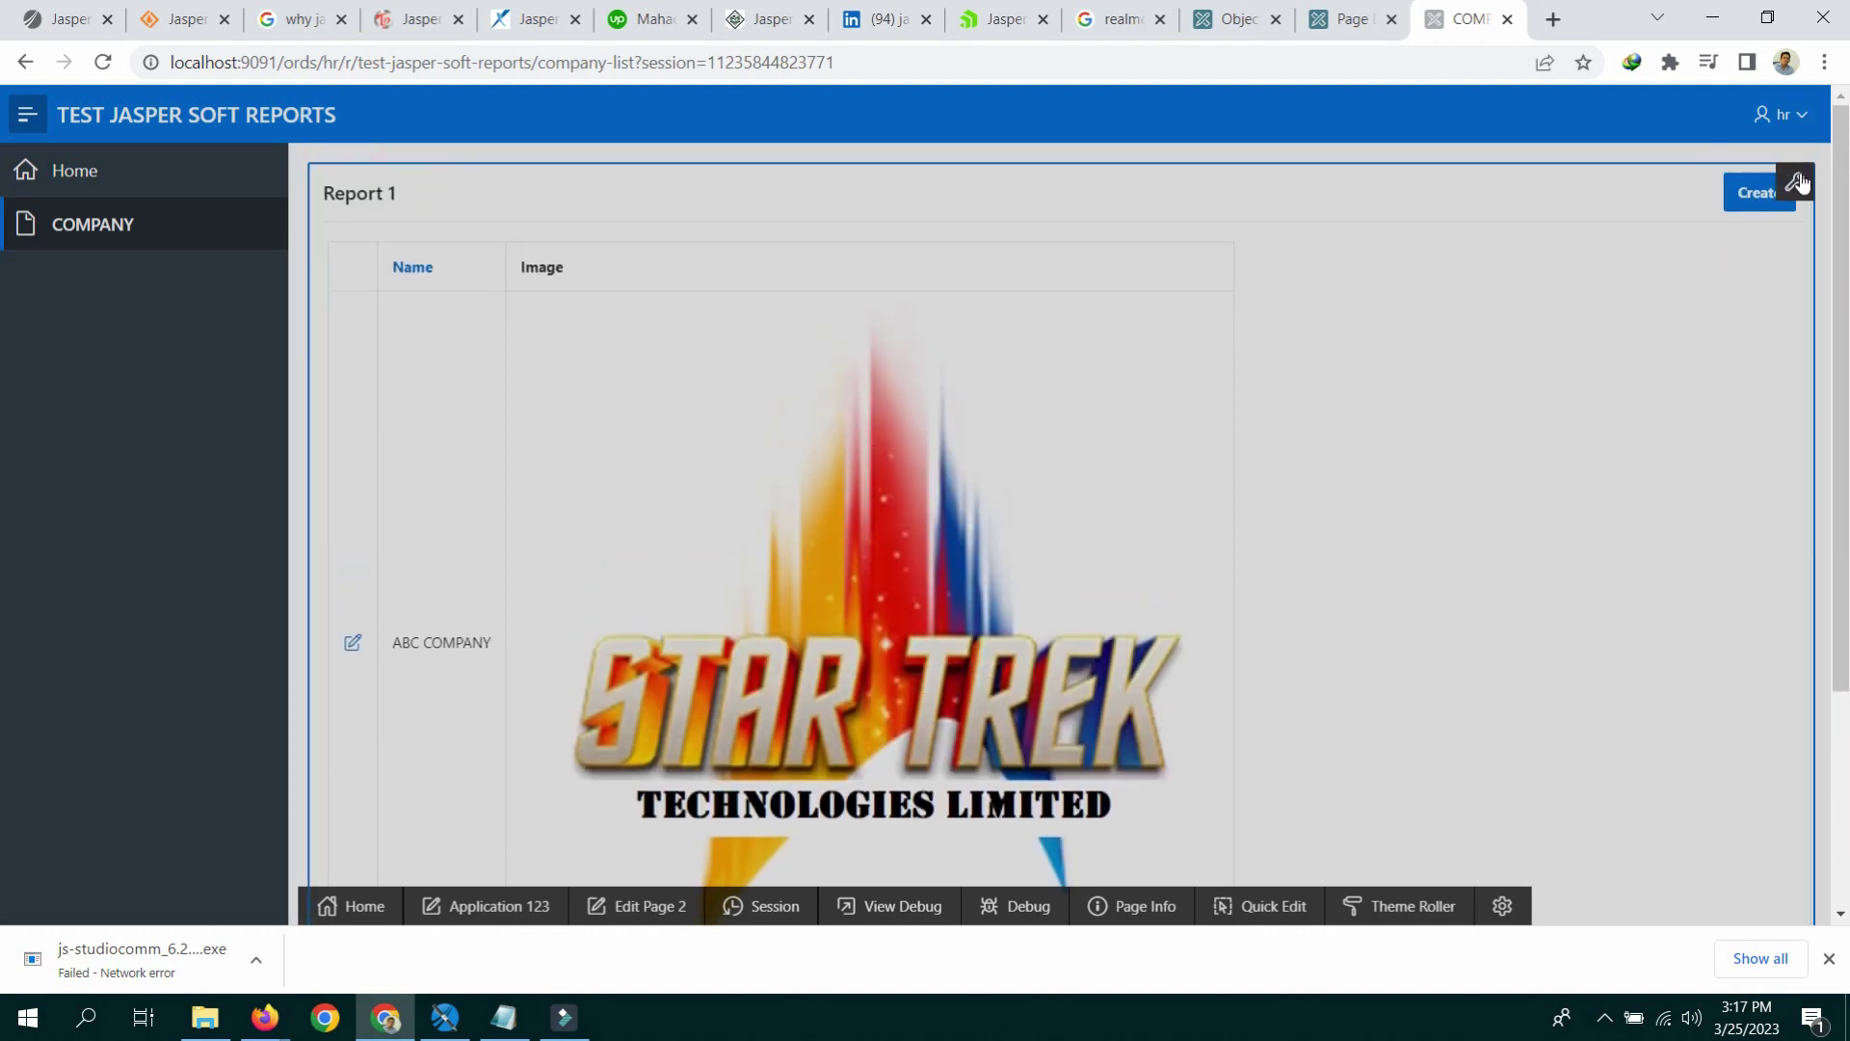
click(1798, 181)
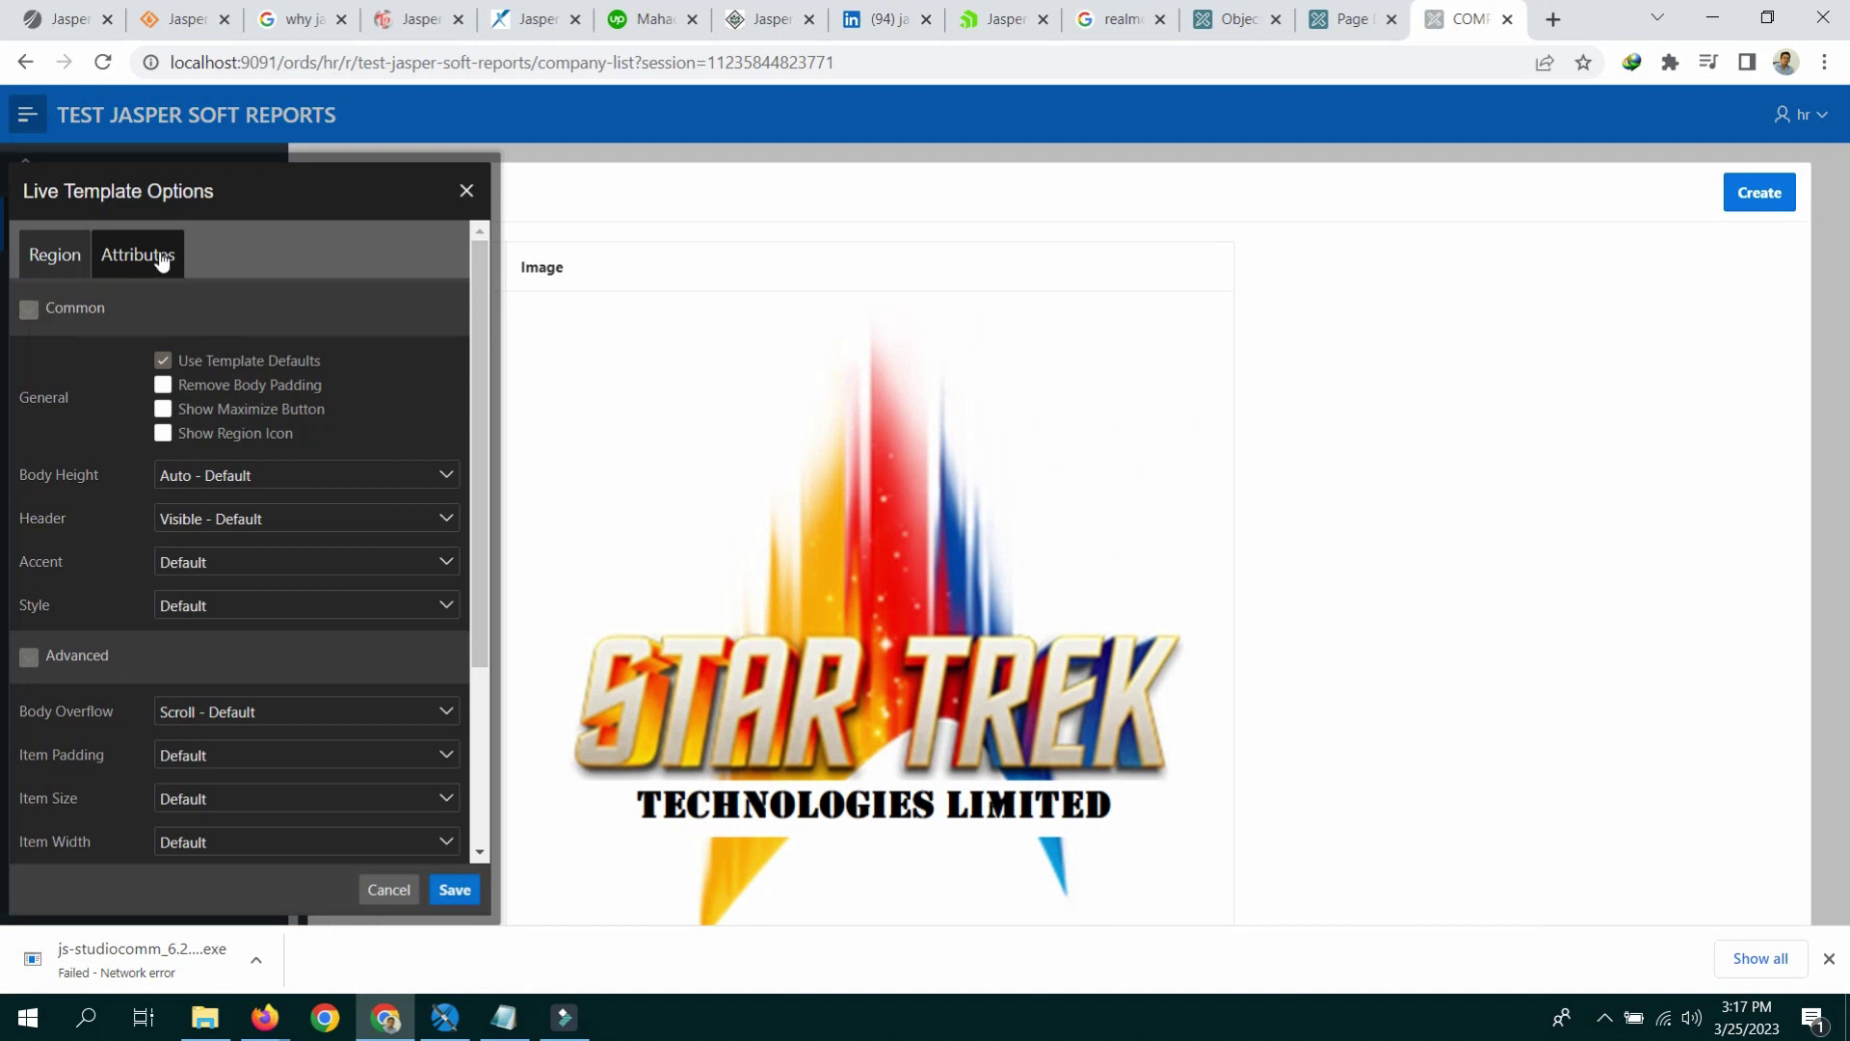
click(160, 260)
click(220, 386)
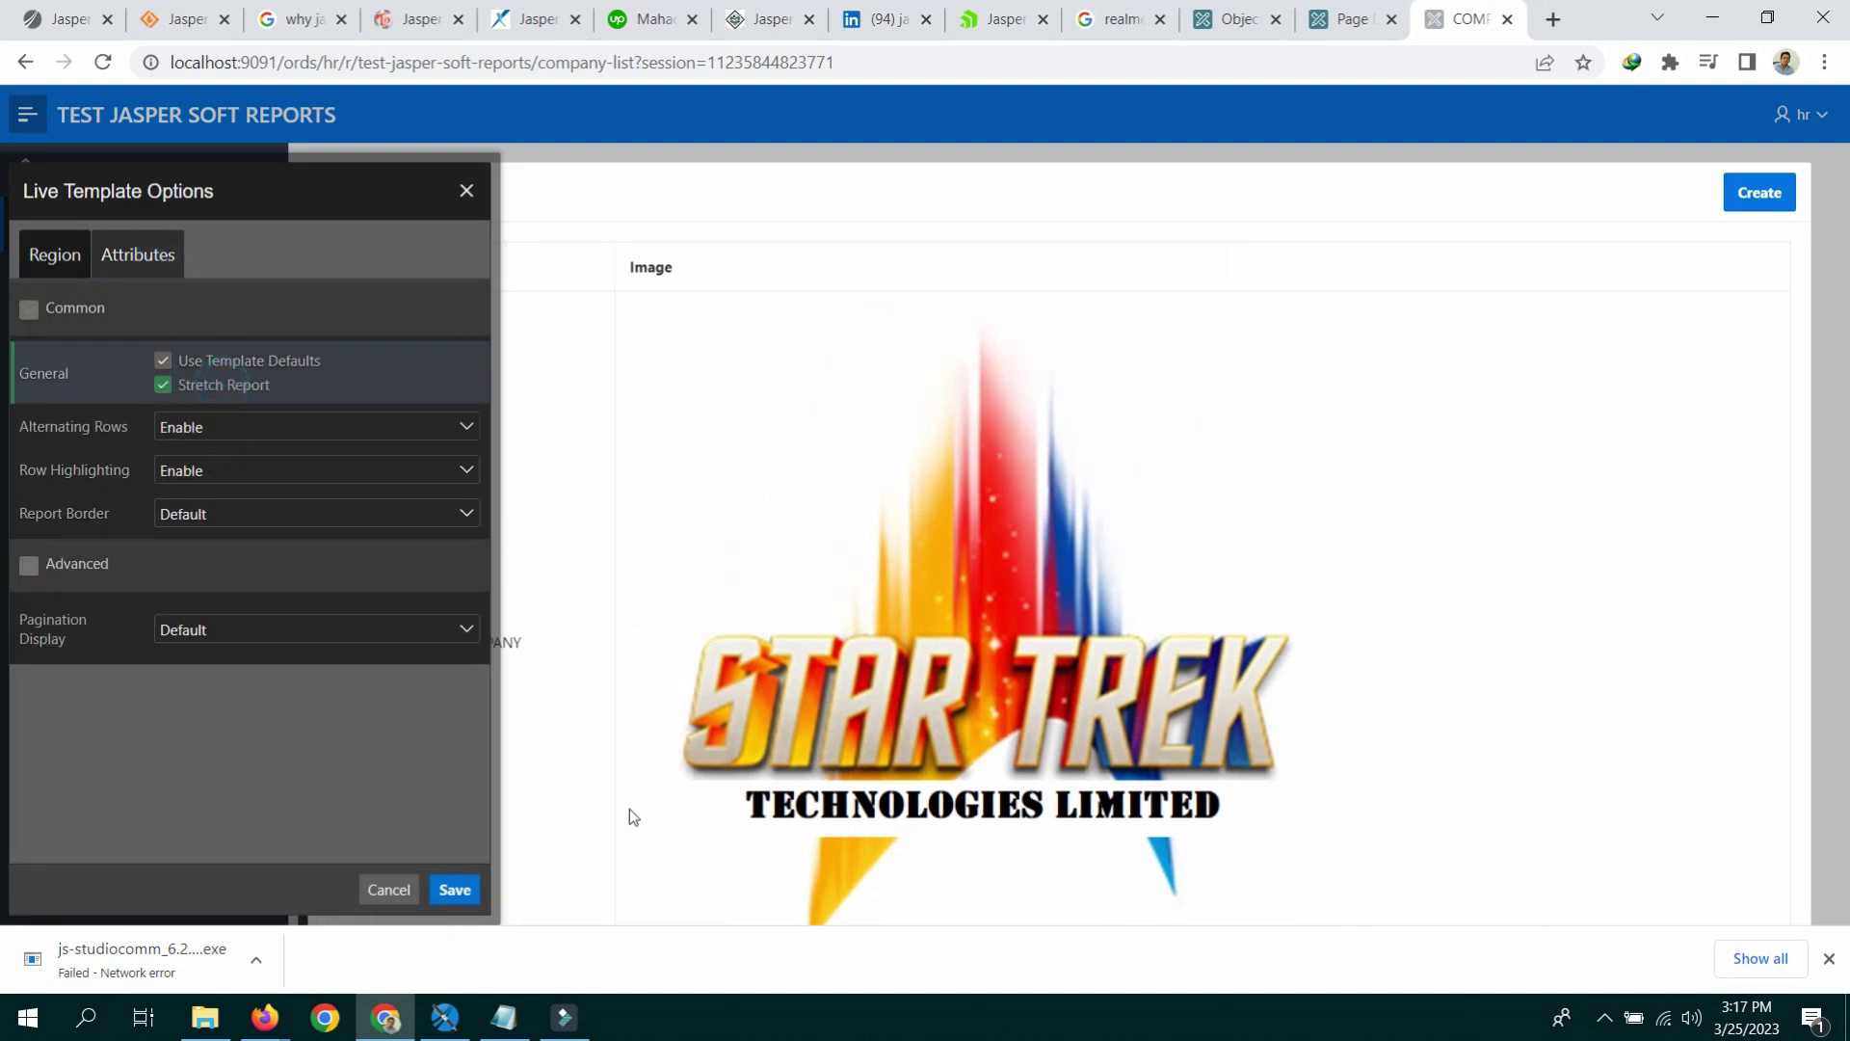
click(455, 890)
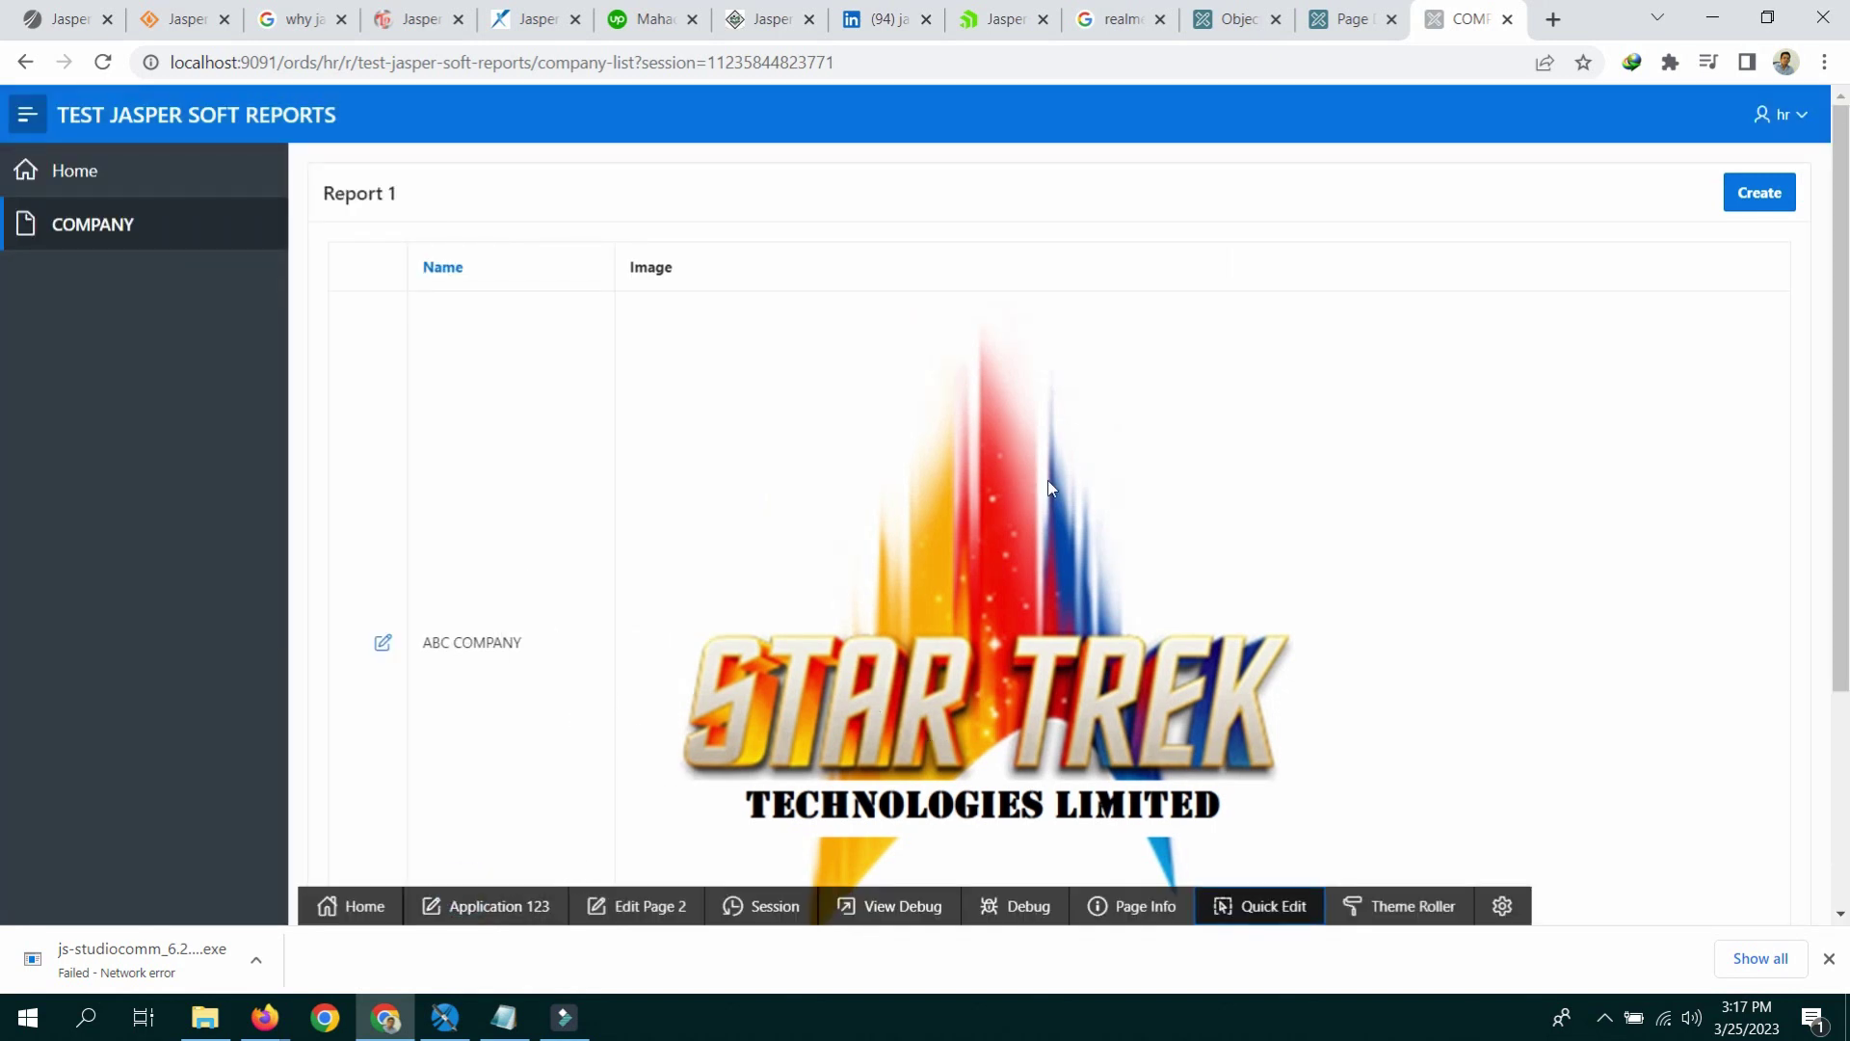
Step: Add img{height:100px; width:100px;} to Page 2's inline CSS, then save, run and reload
click(1359, 21)
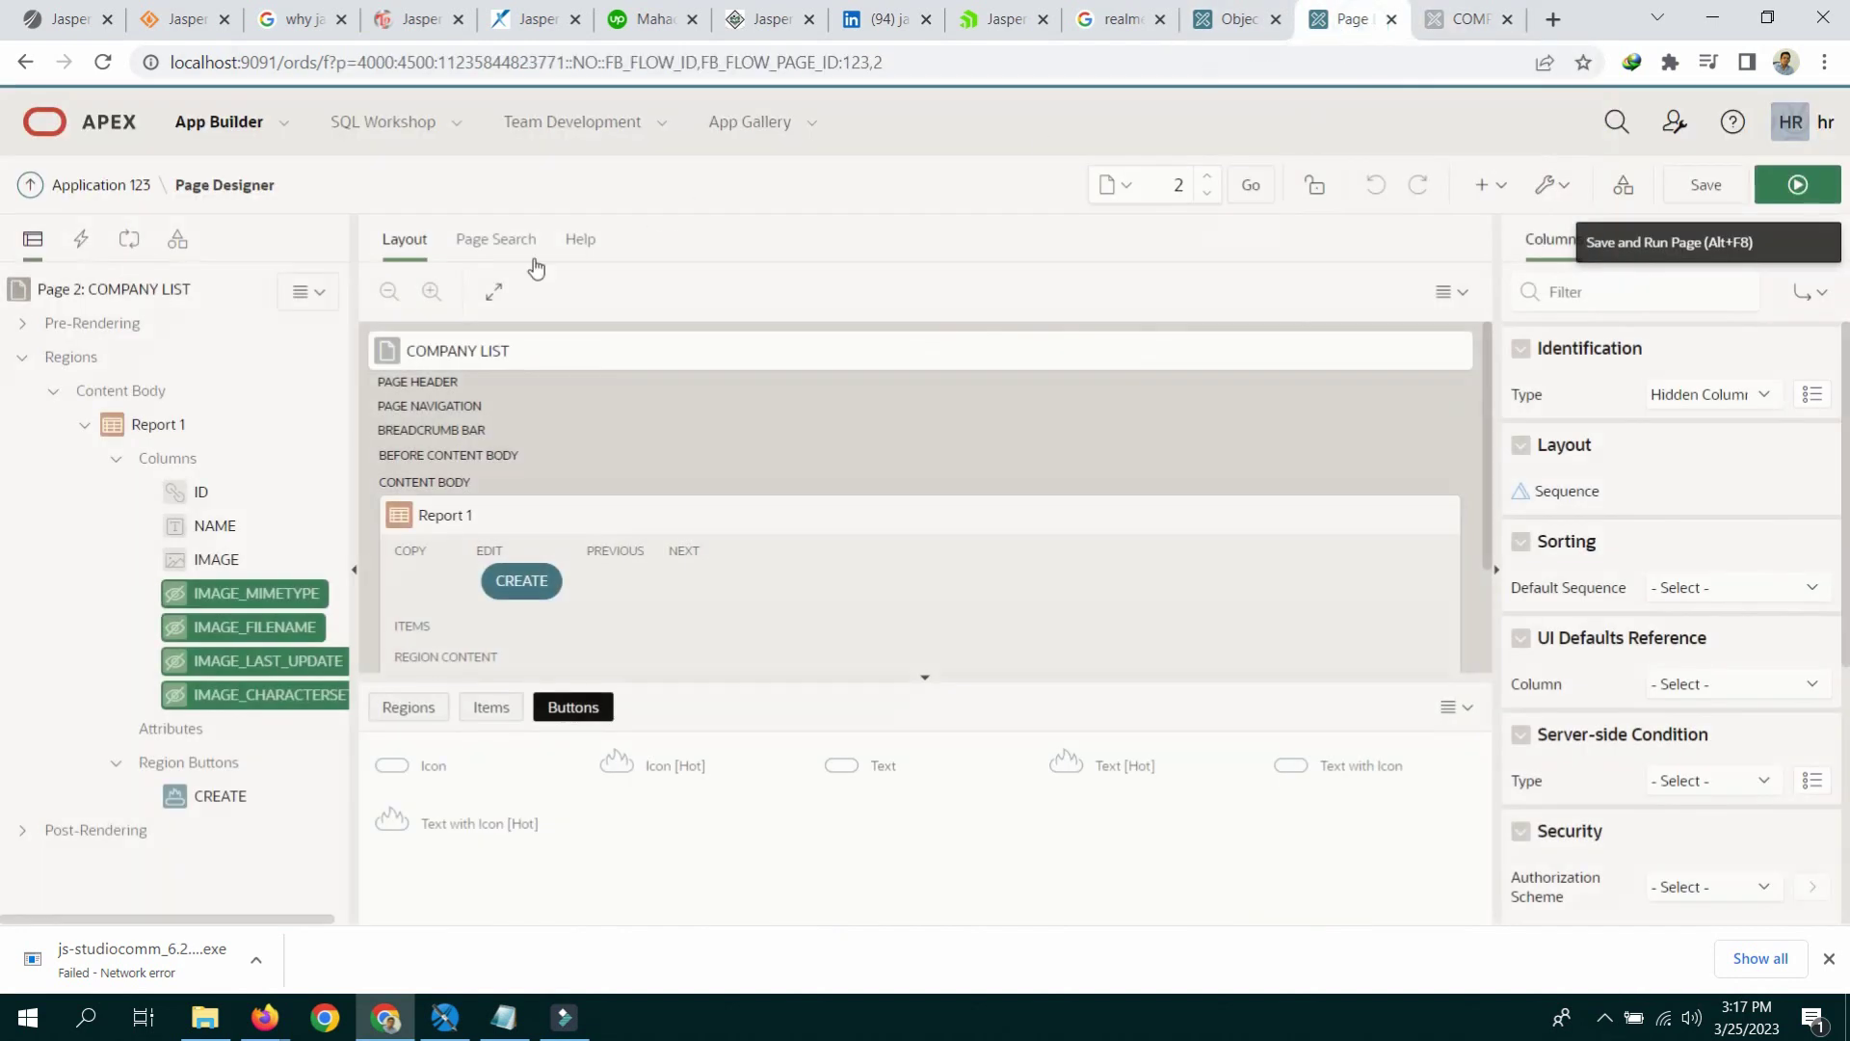
click(120, 294)
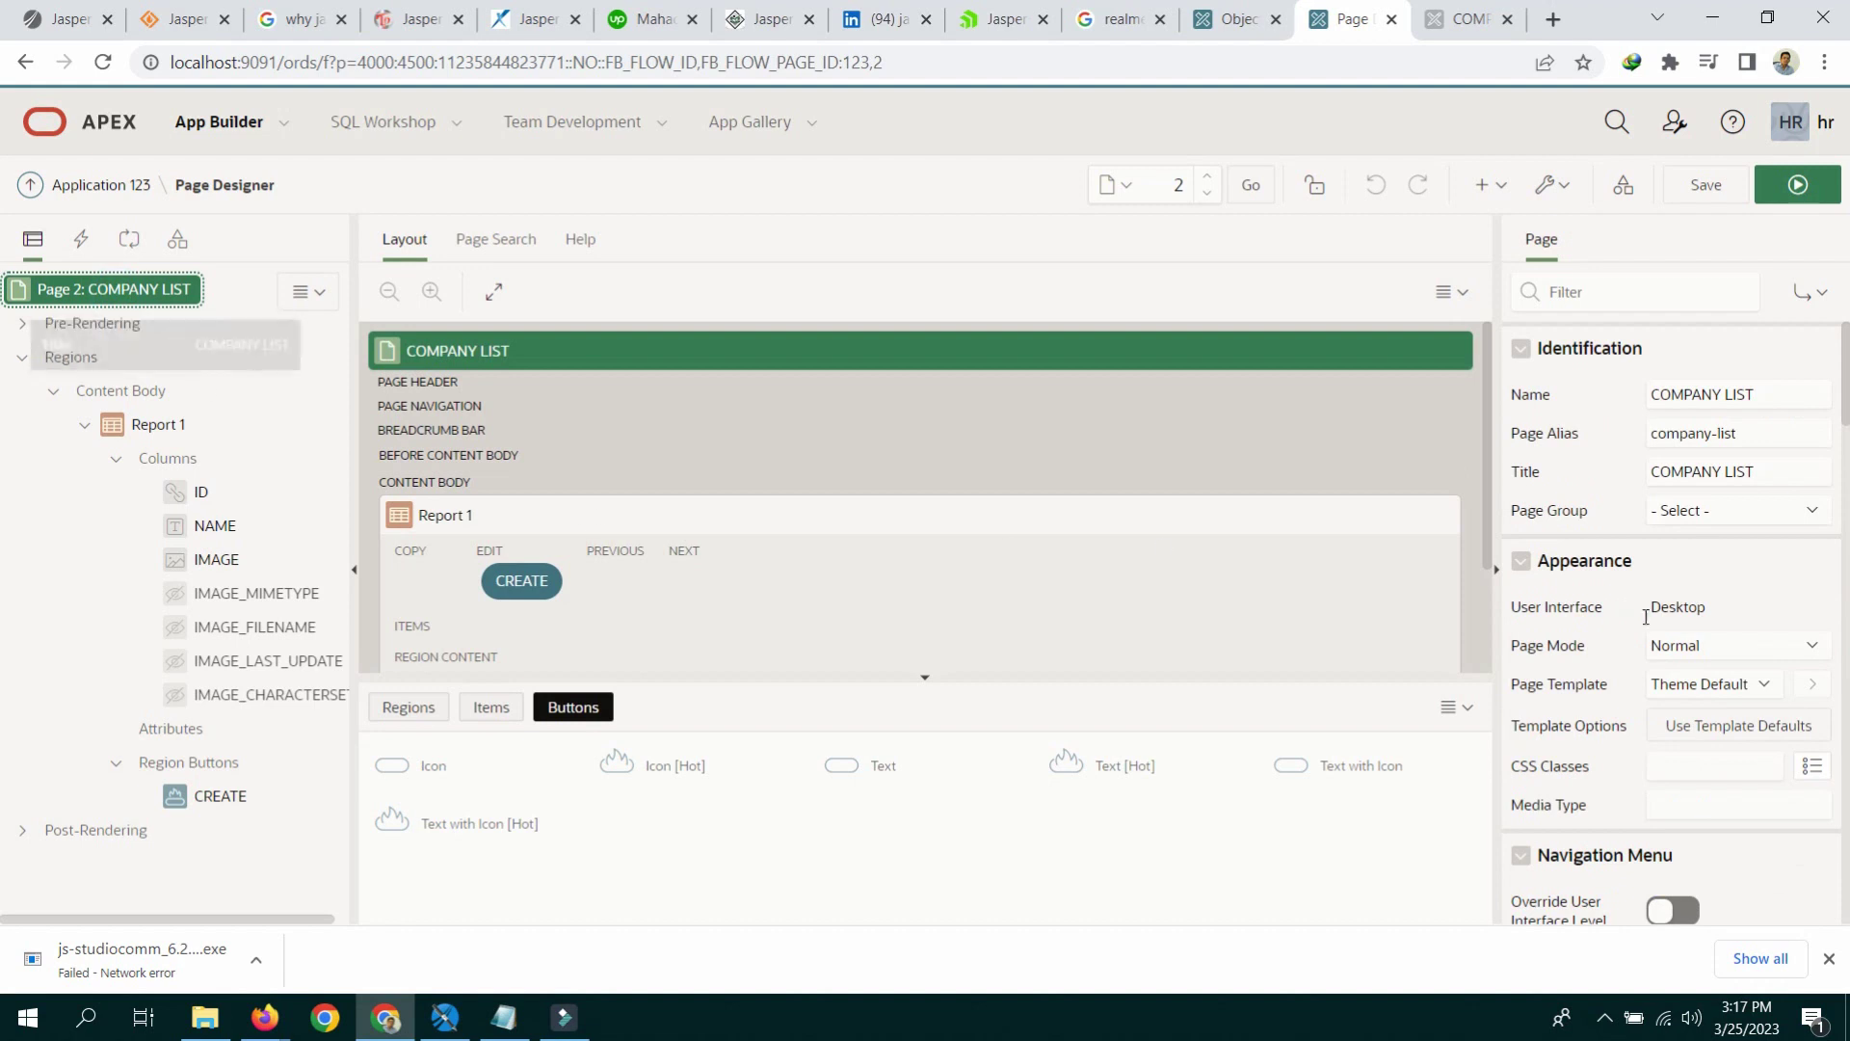
scroll(1688, 545, down, 12)
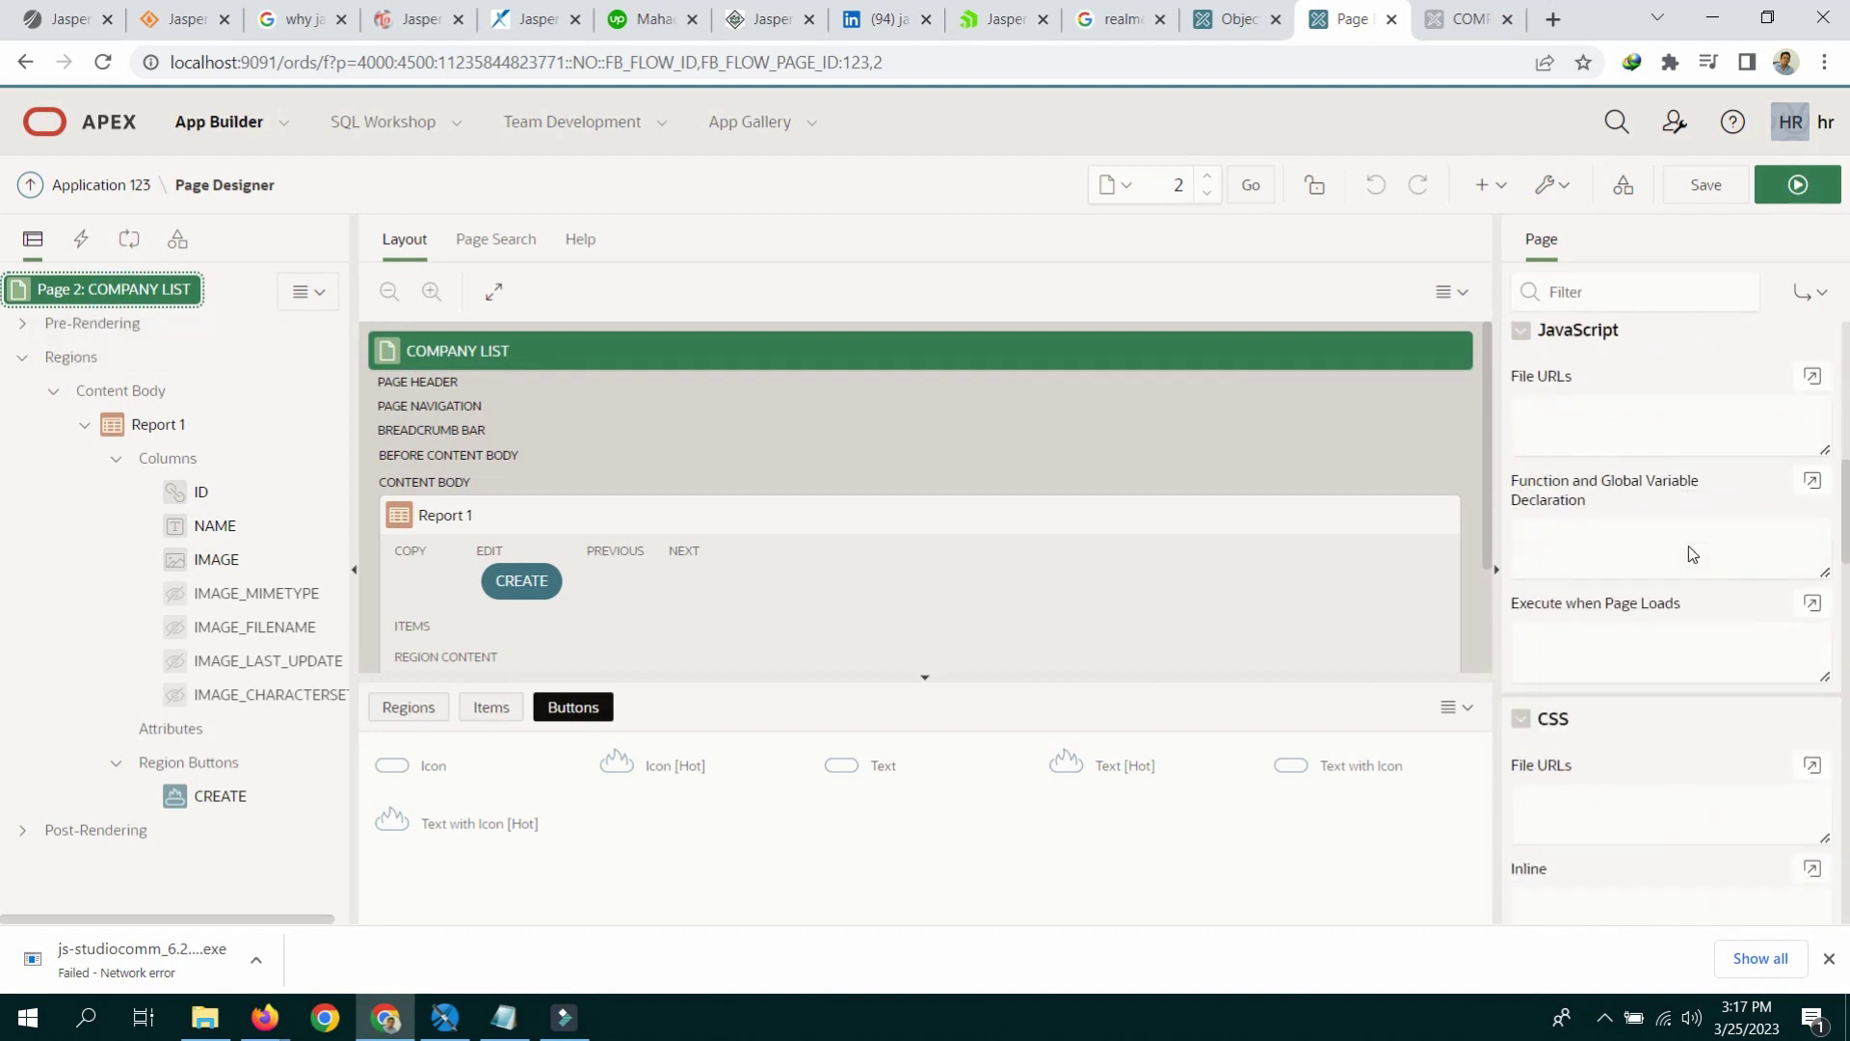
click(1653, 619)
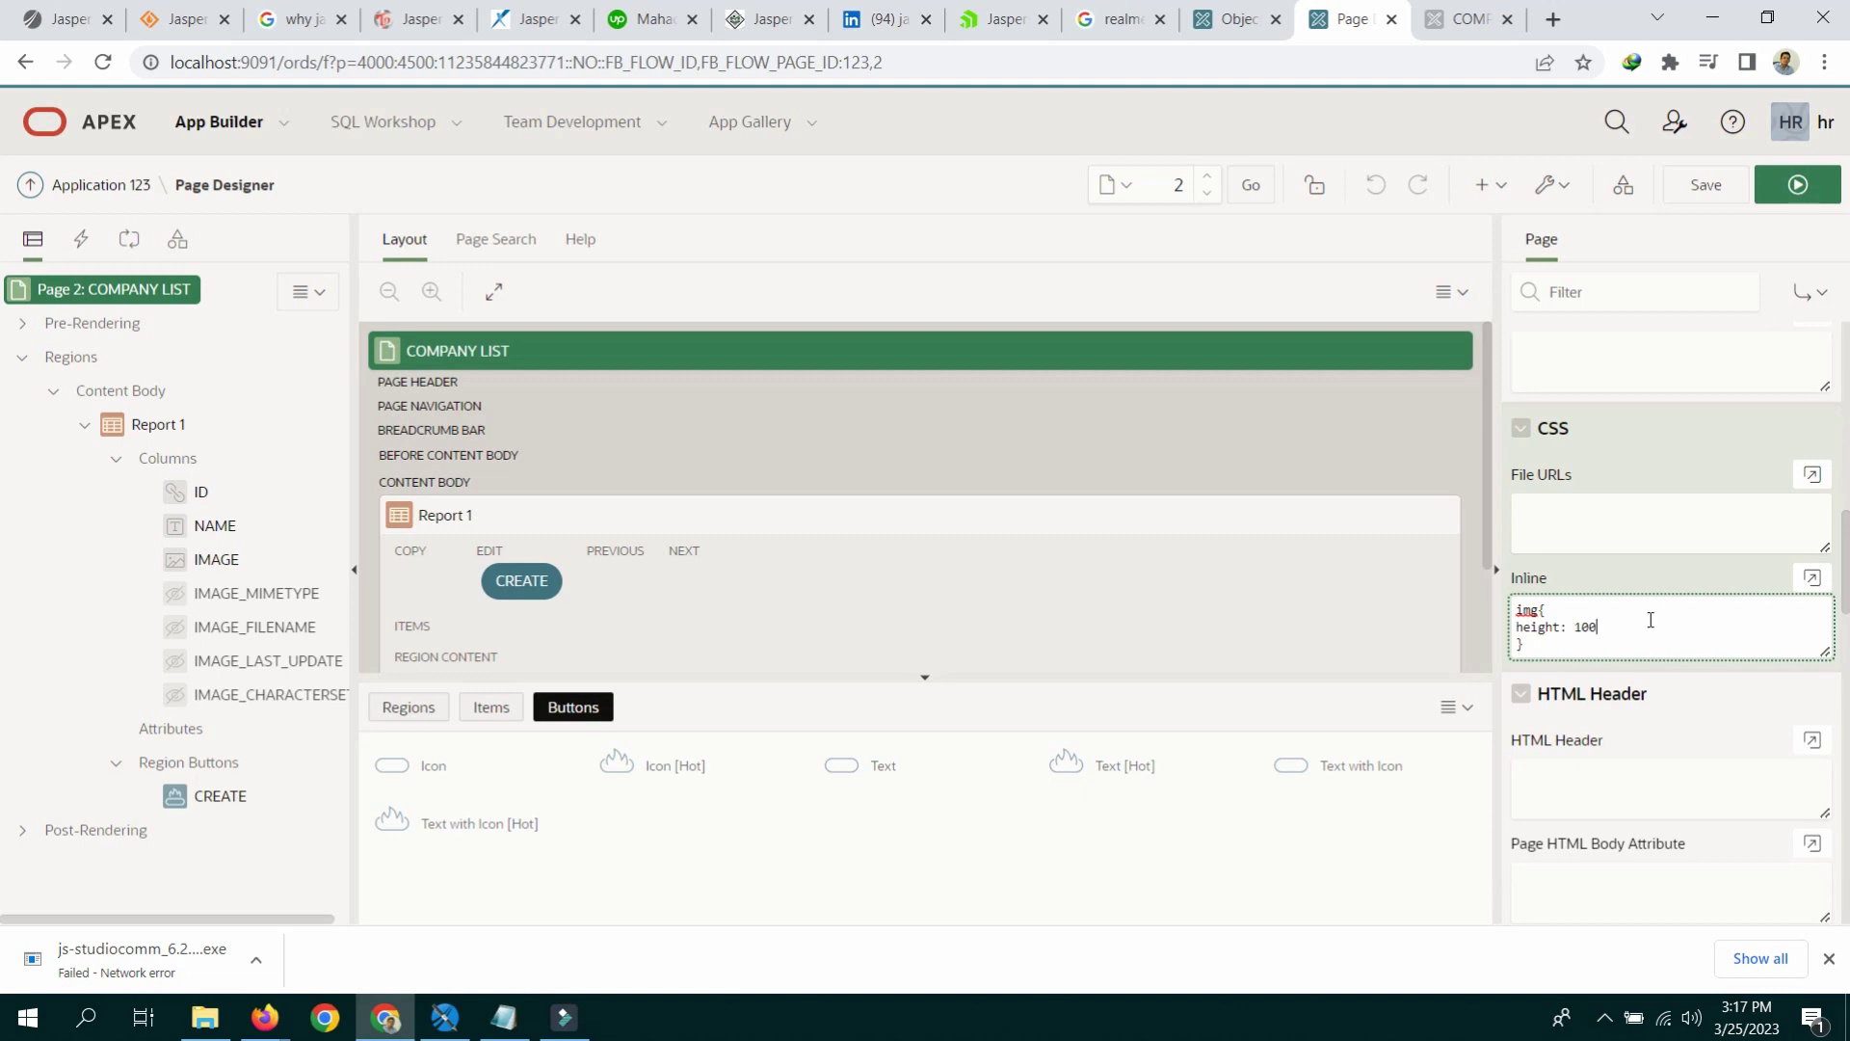
text(;)
key(Return)
click(1798, 184)
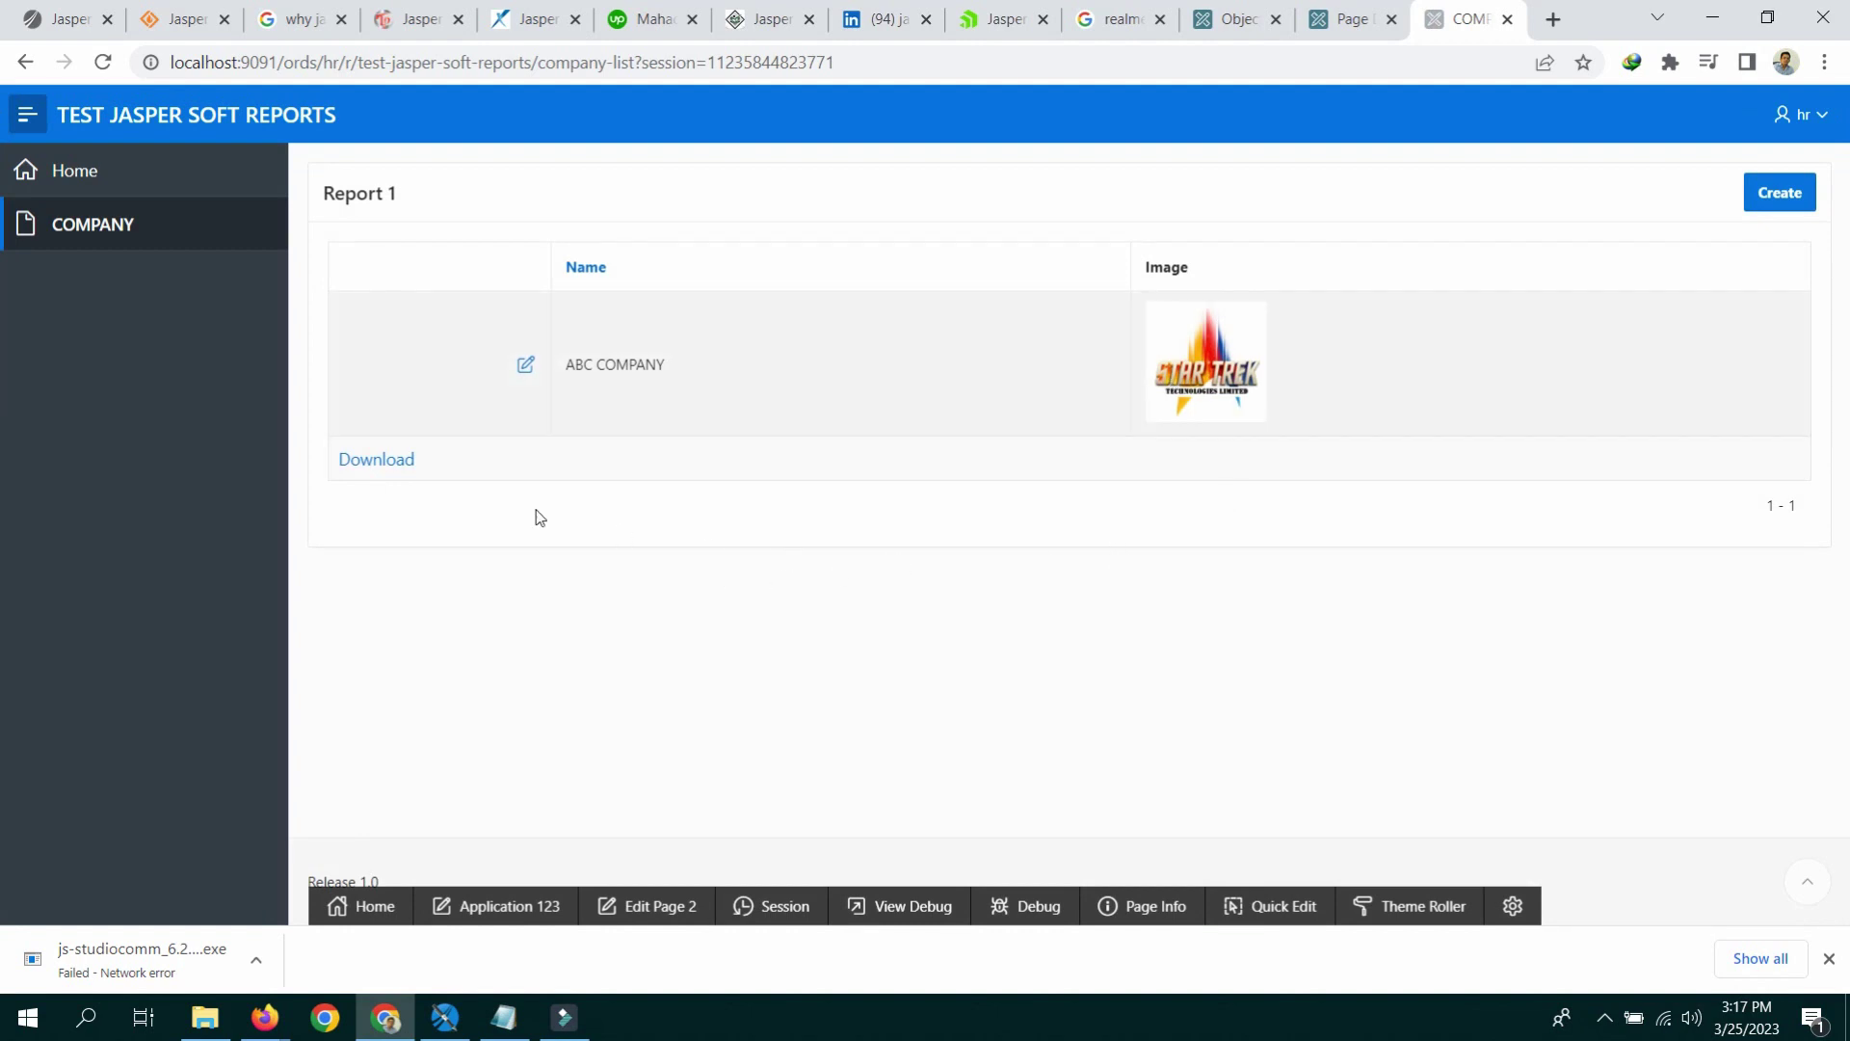
click(80, 221)
click(1368, 16)
click(1231, 19)
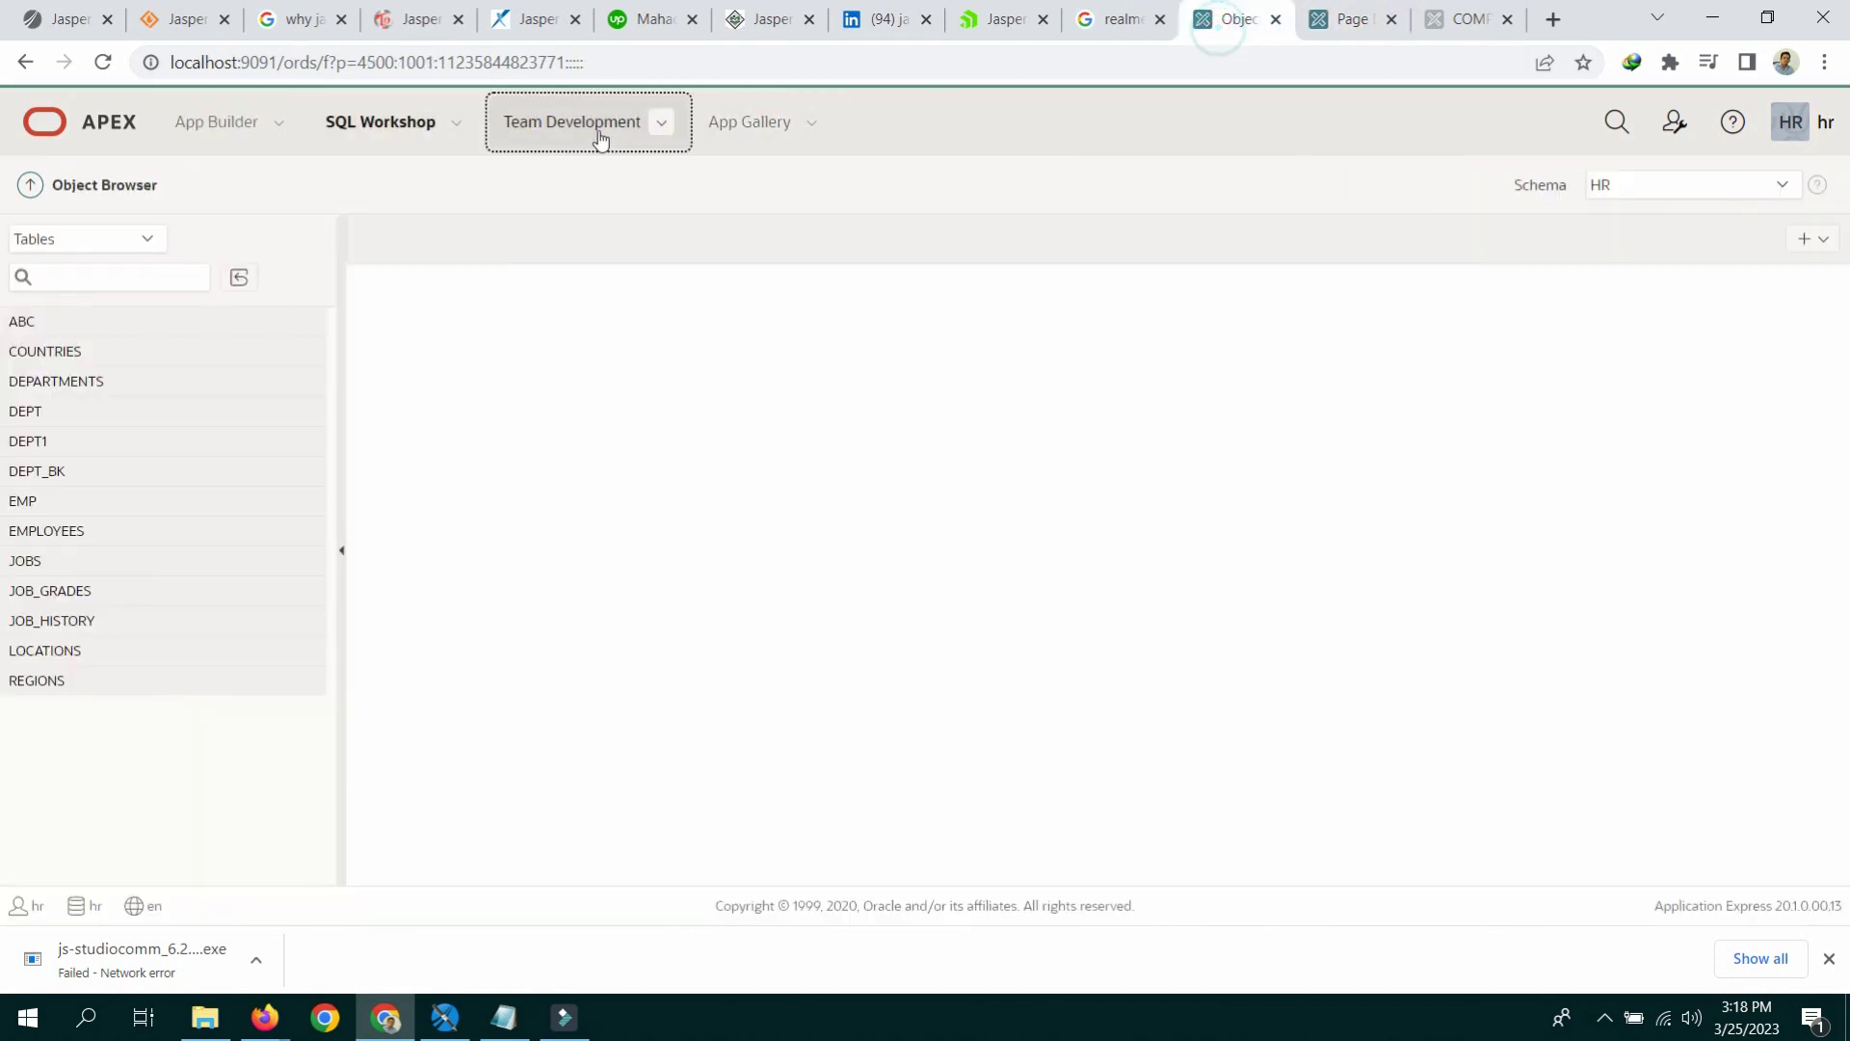
click(55, 531)
scroll(742, 463, down, 1)
scroll(743, 462, down, 2)
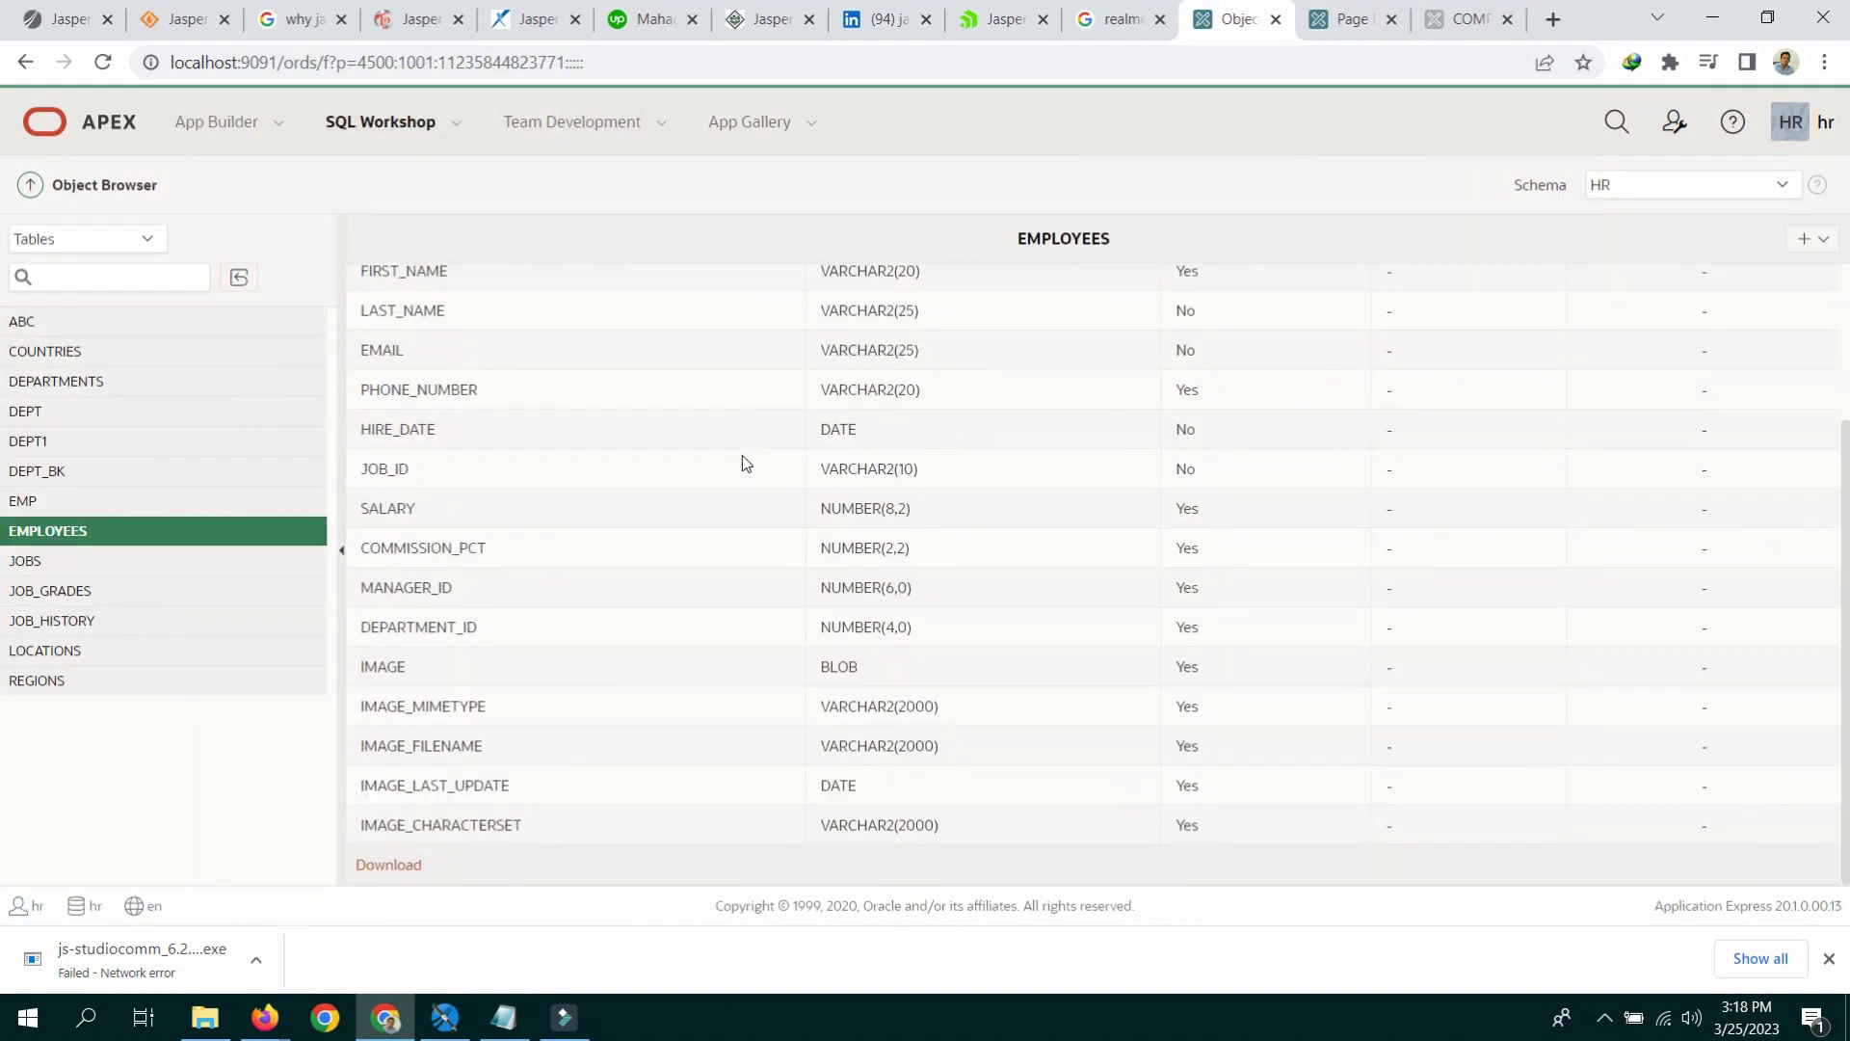
double_click(370, 663)
drag(365, 705, 473, 705)
drag(364, 746, 503, 782)
drag(389, 824, 511, 825)
drag(413, 706, 493, 830)
scroll(621, 646, up, 5)
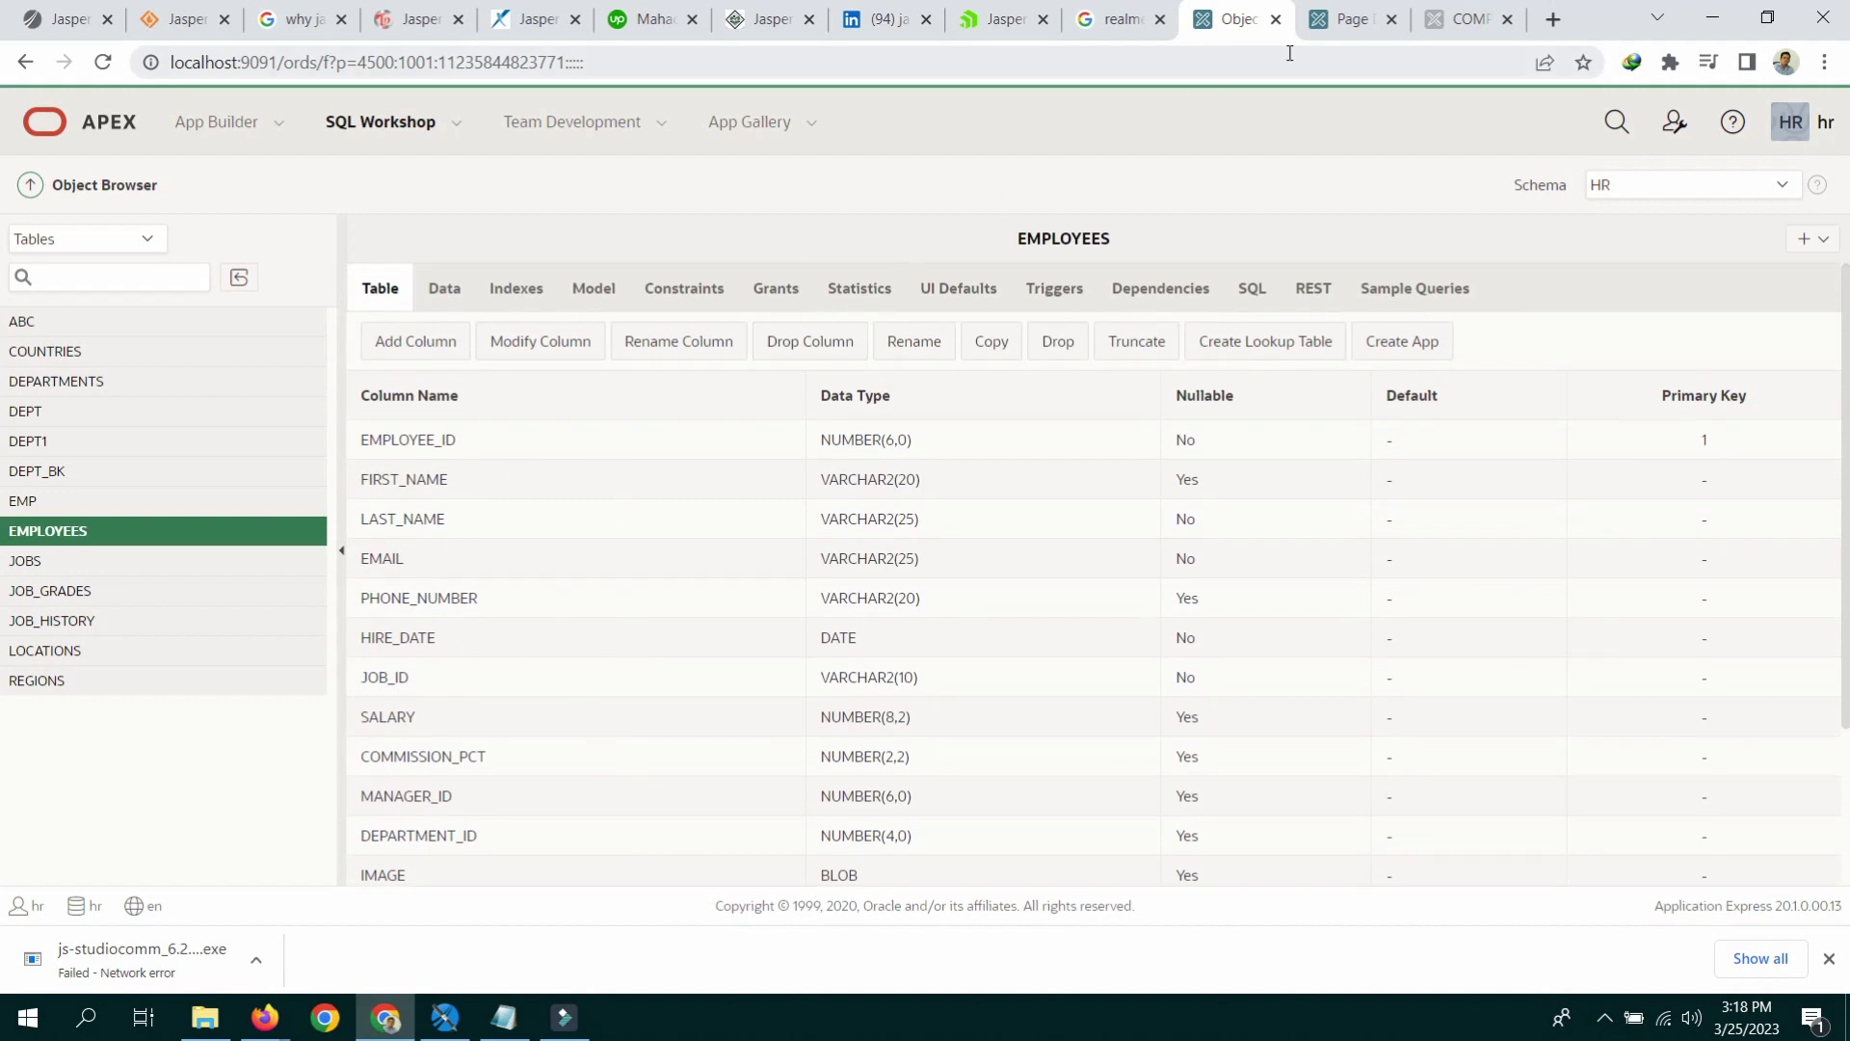
Step: Start creating a new Report with Form page from Page Designer
click(1458, 20)
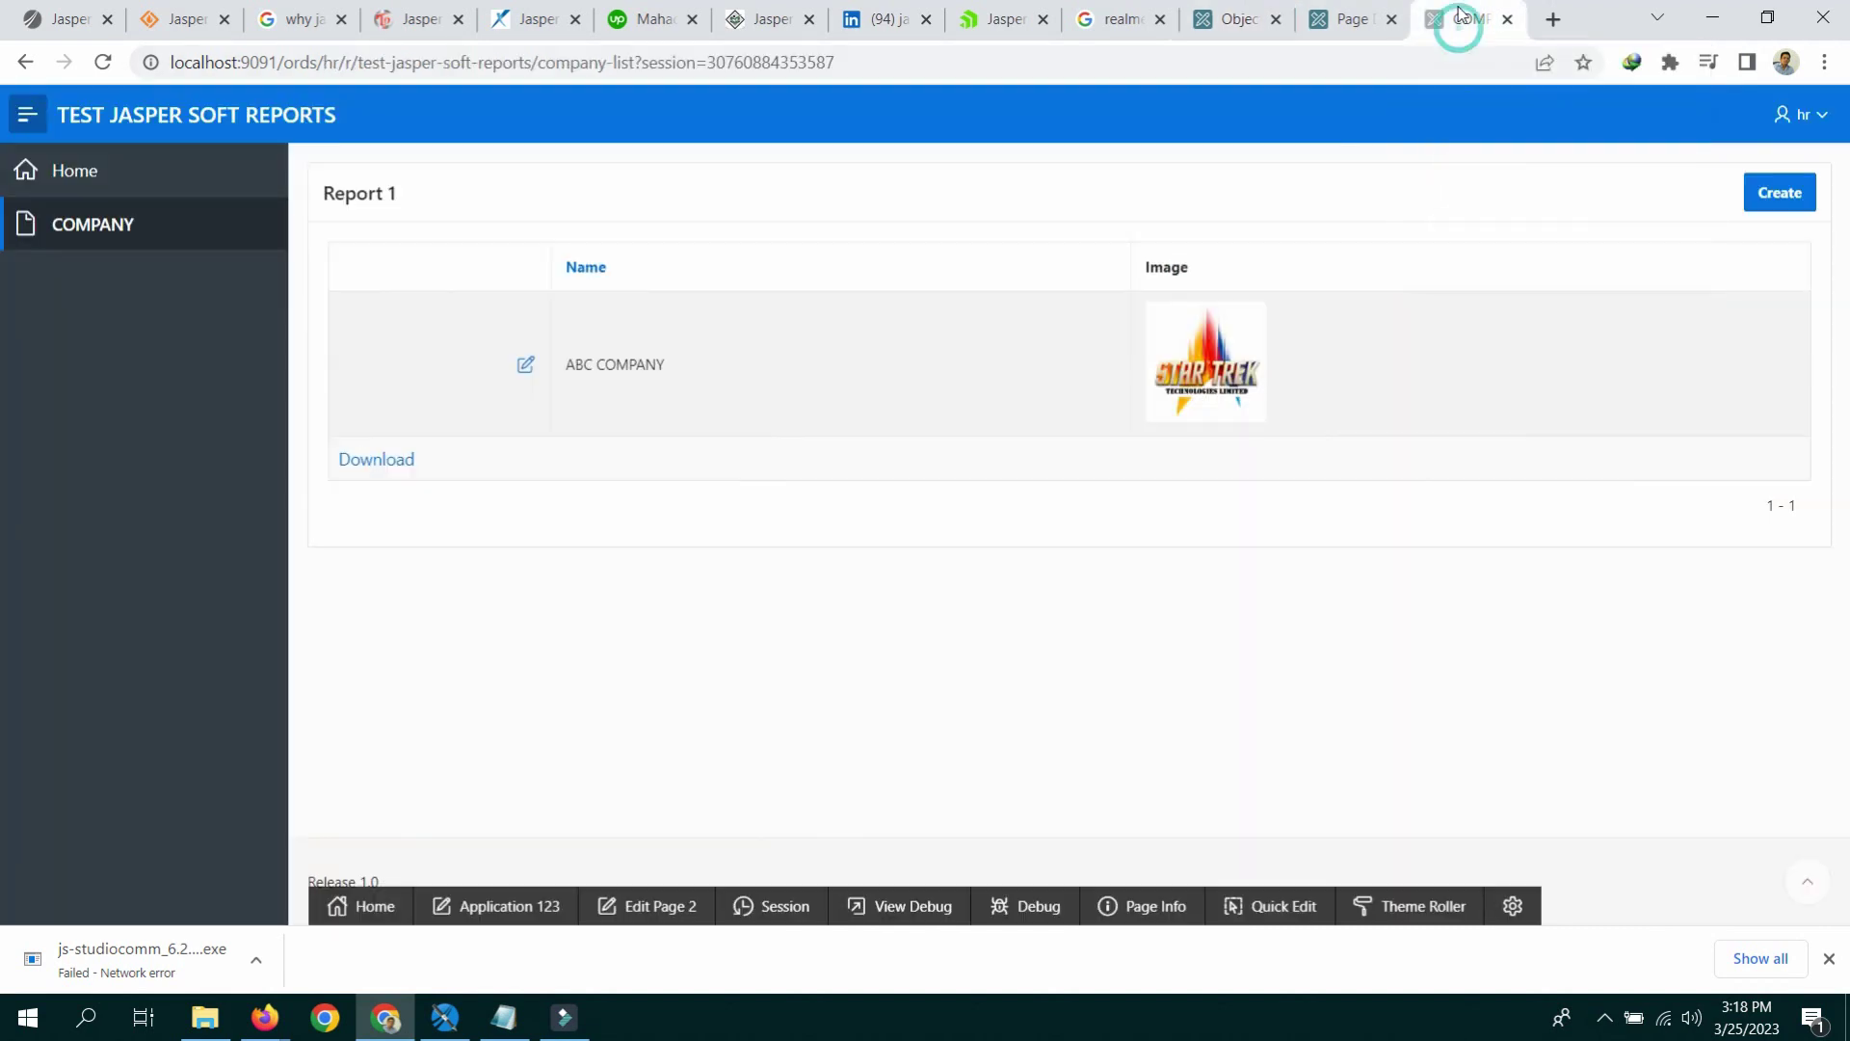
click(1350, 21)
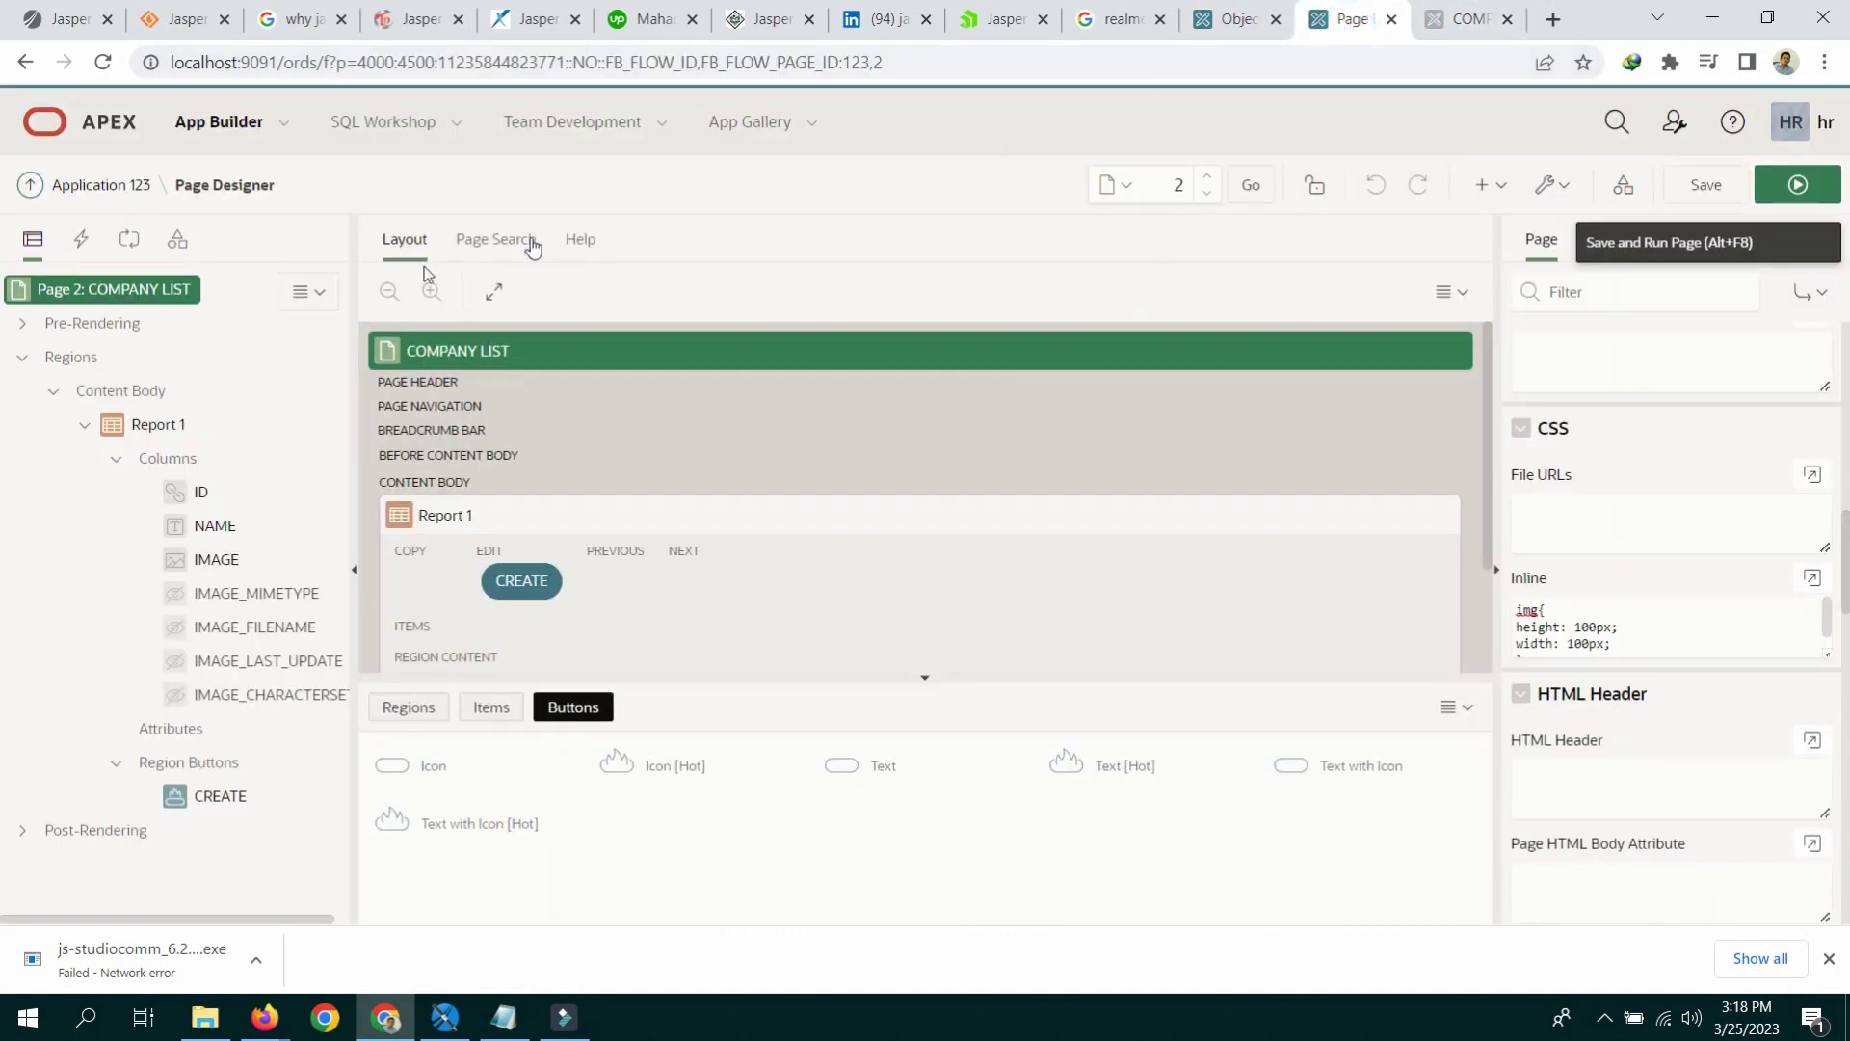
click(1484, 184)
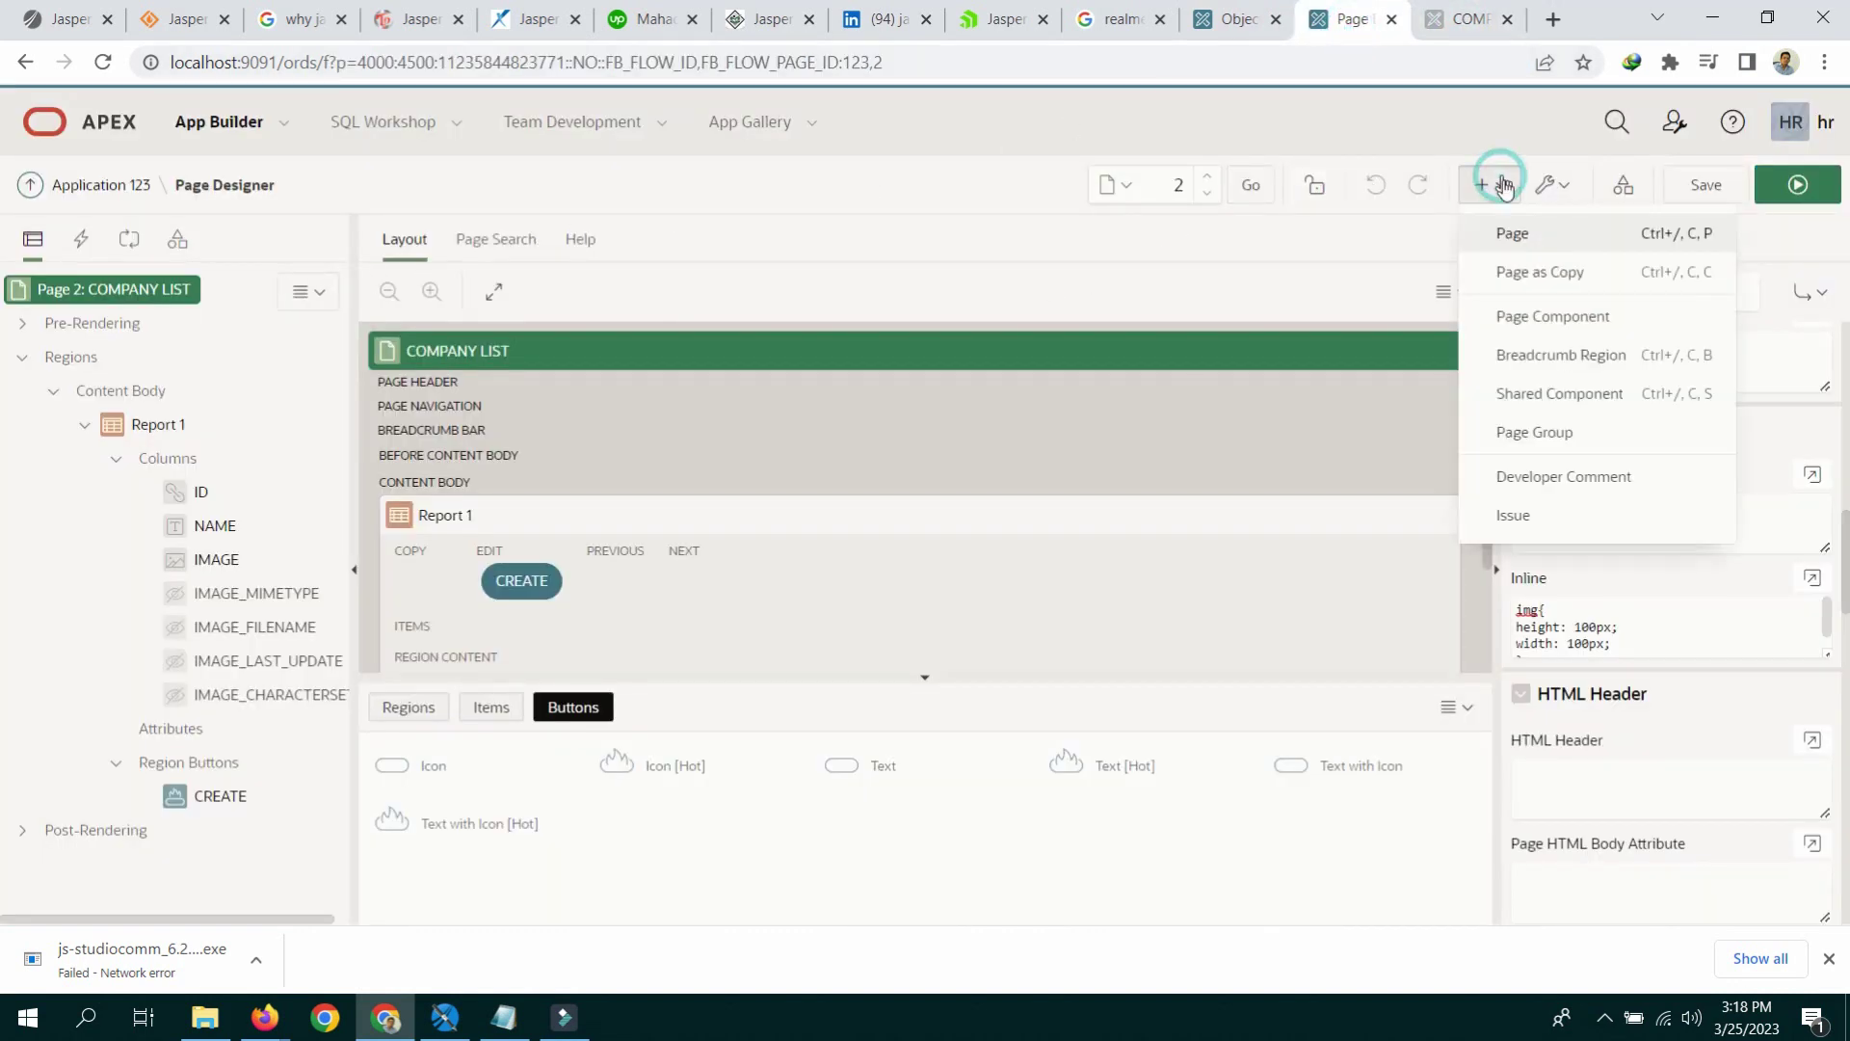
click(1520, 241)
click(841, 419)
click(840, 430)
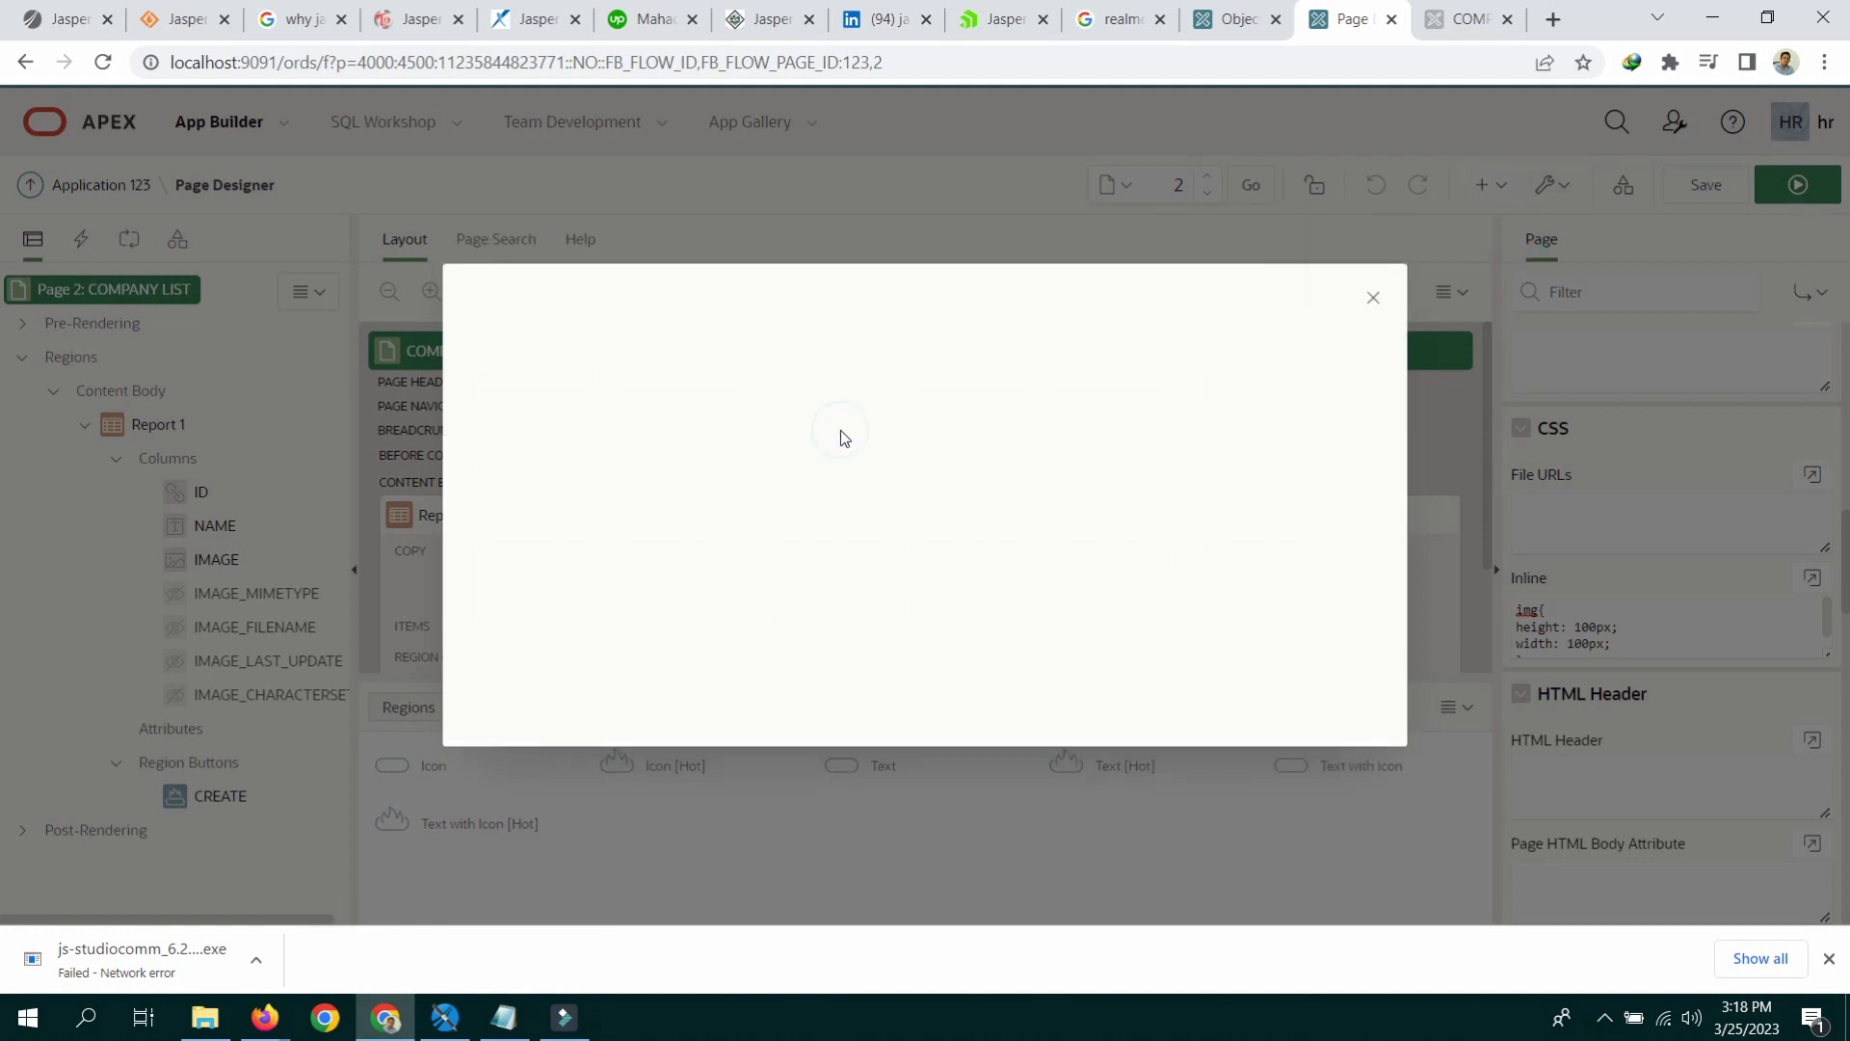
Step: Name the pages Employee List and Employees Entry, choosing Classic Report and Normal form
click(830, 461)
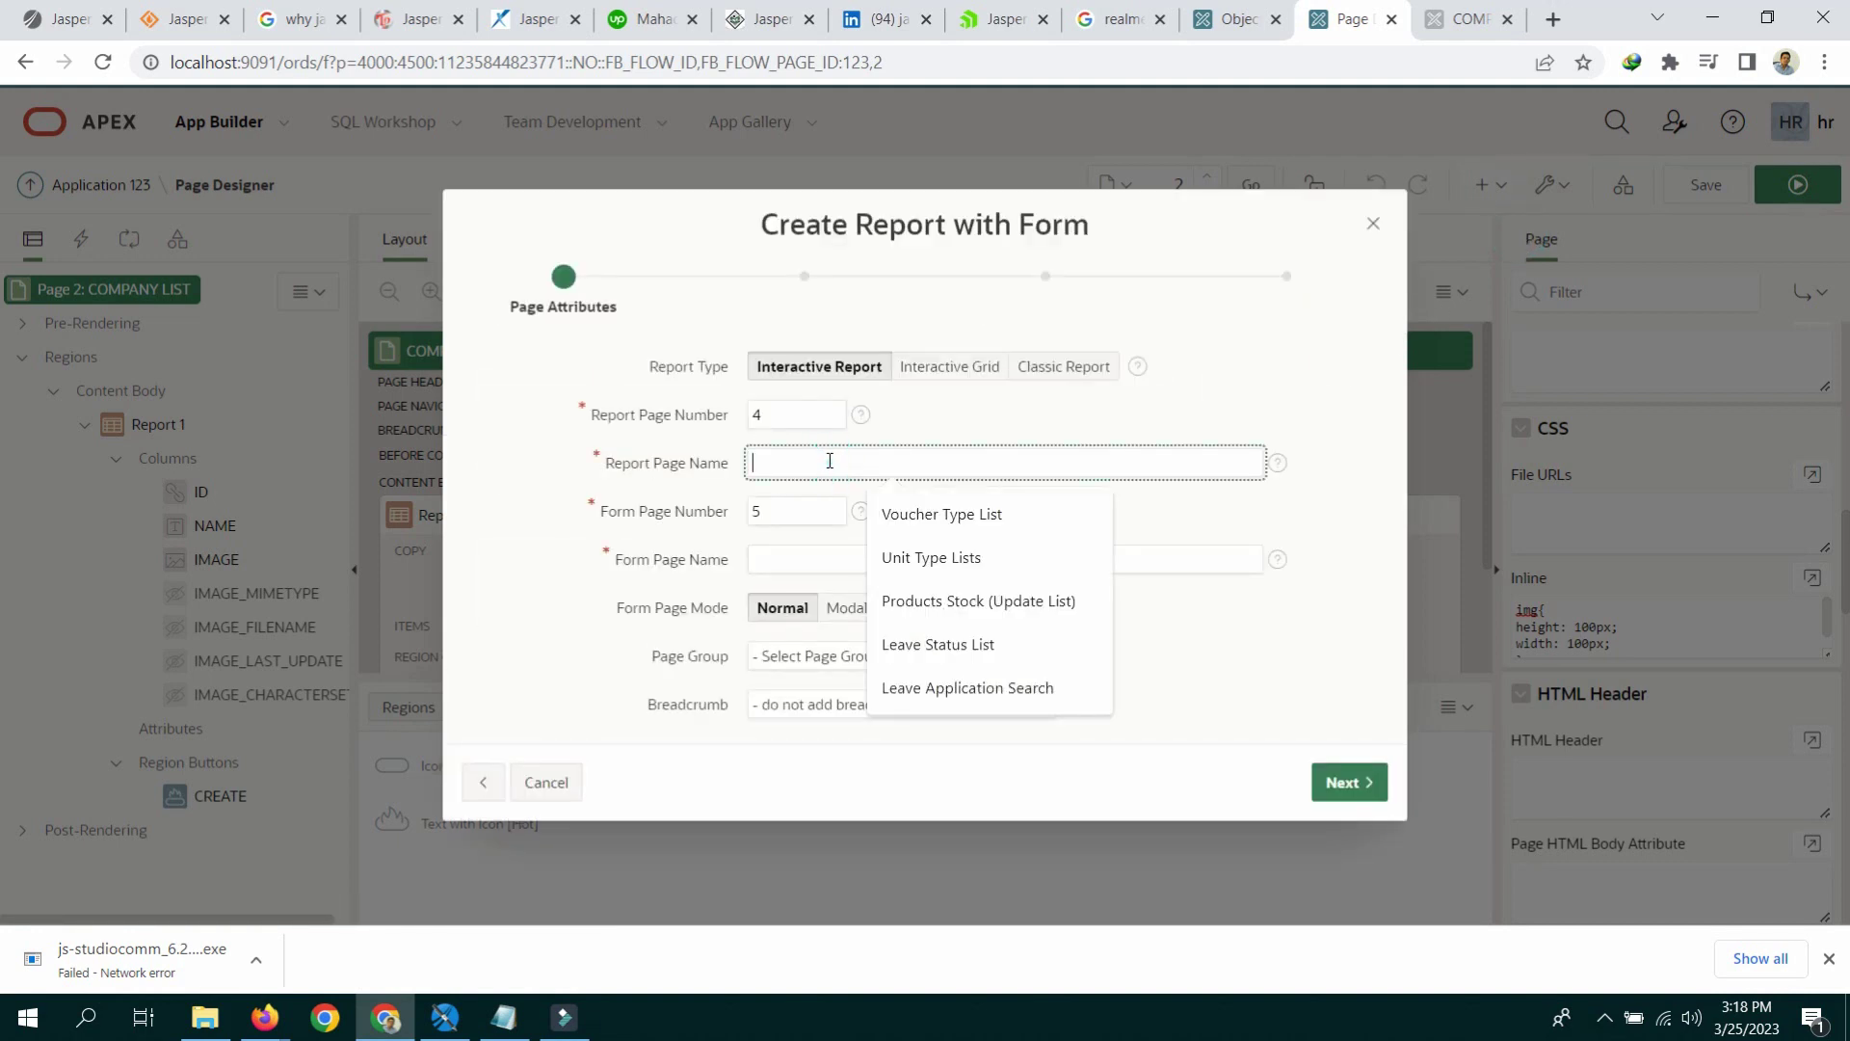
text(Employee L)
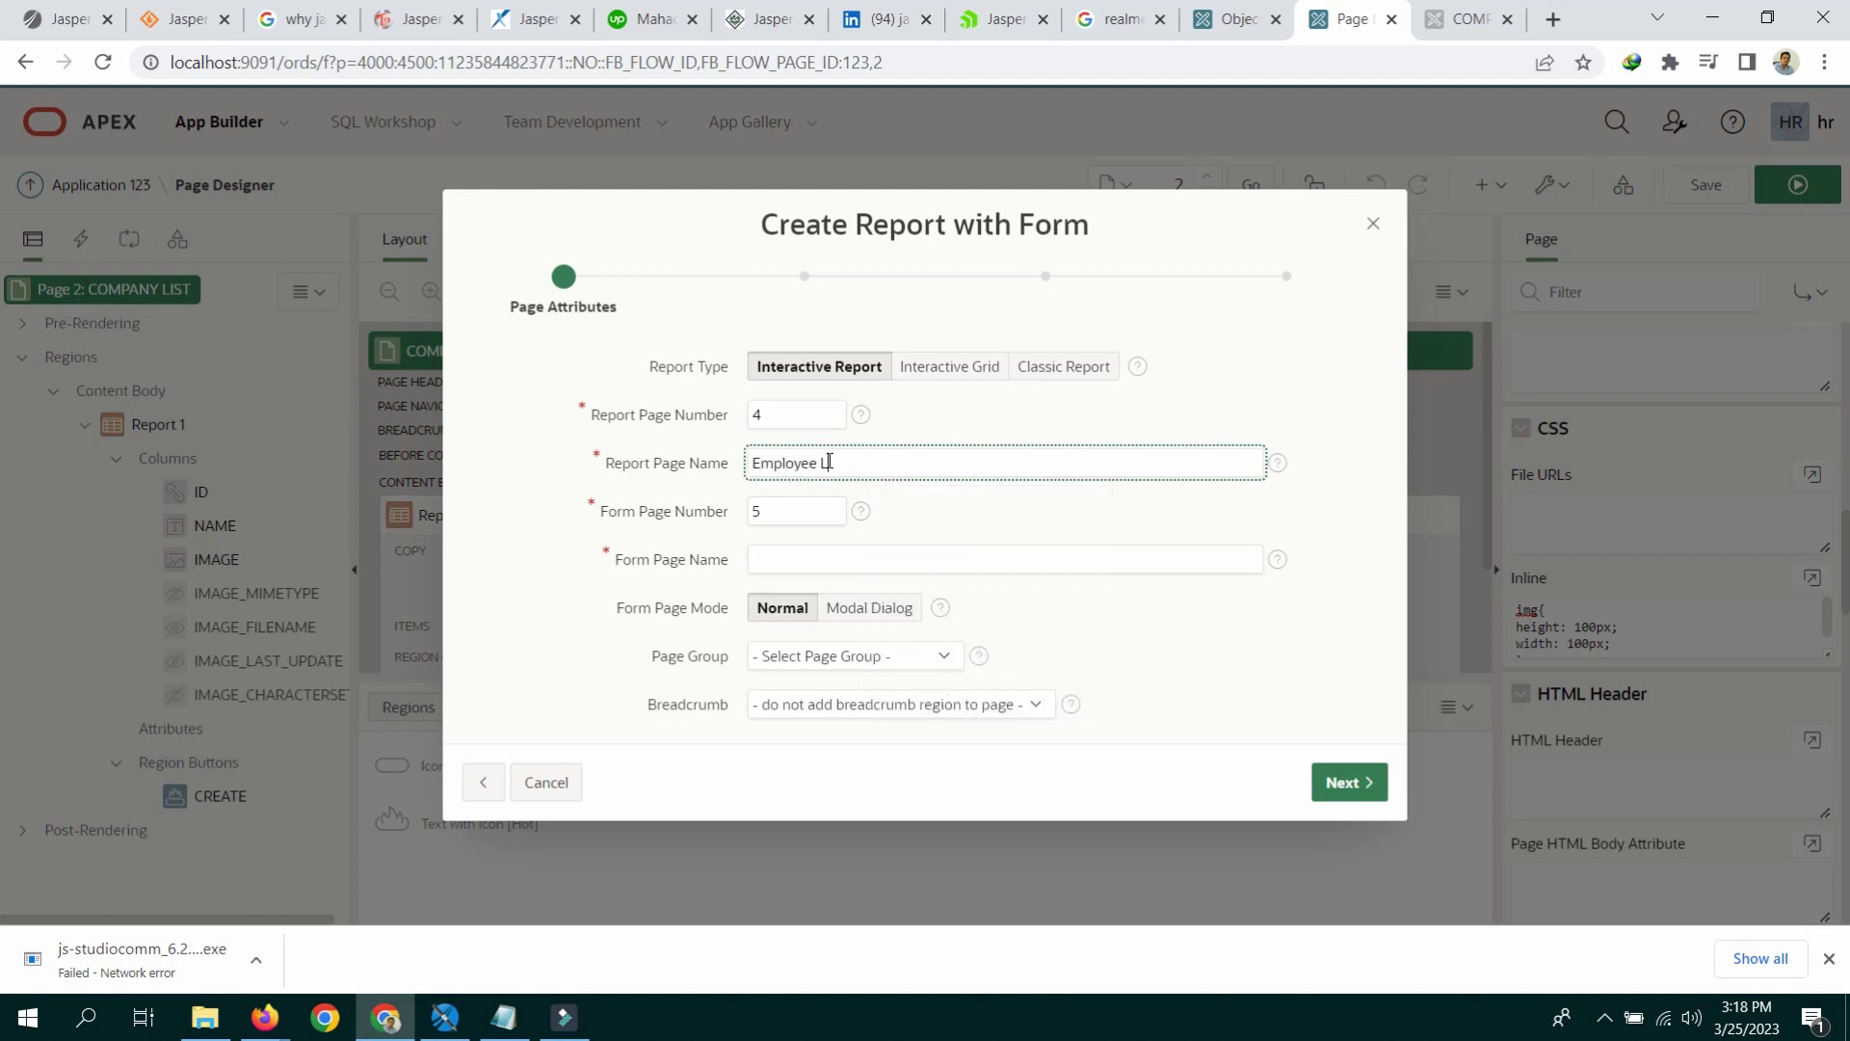
text(ist)
key(Tab)
key(Tab)
text(Em)
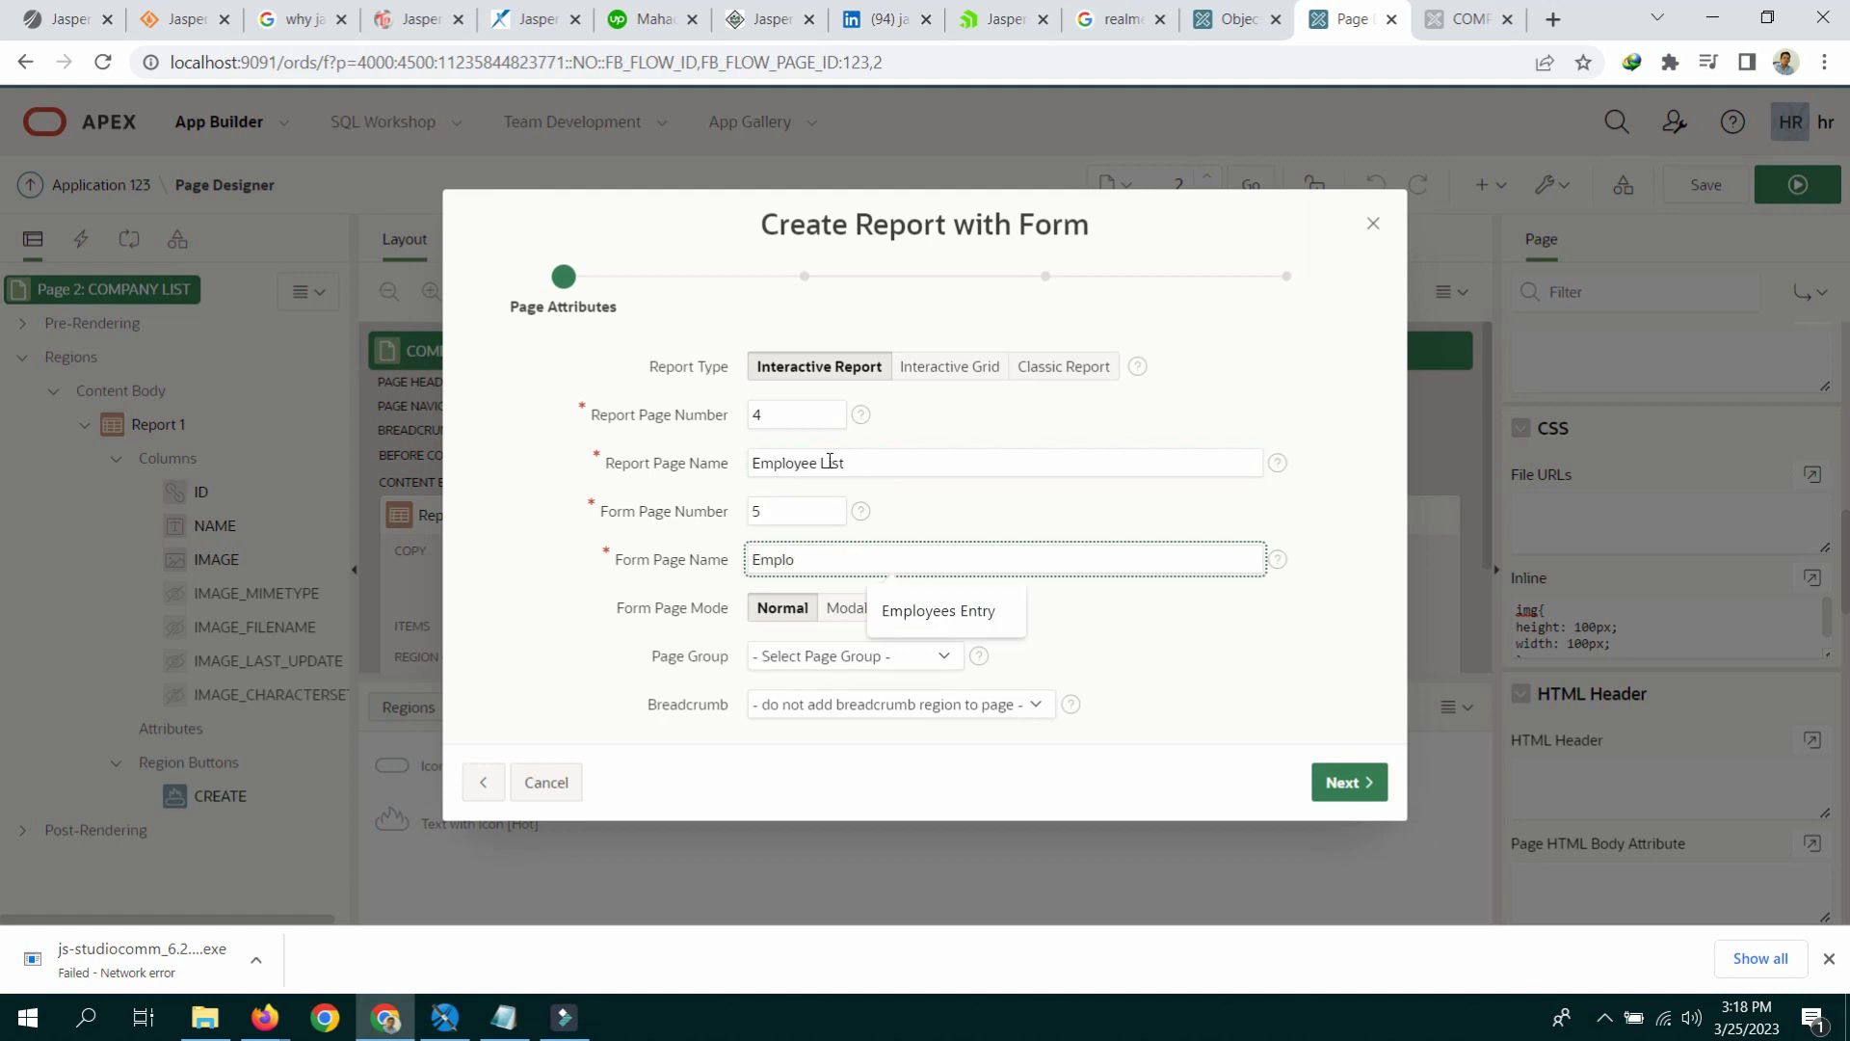
text(plo)
click(939, 610)
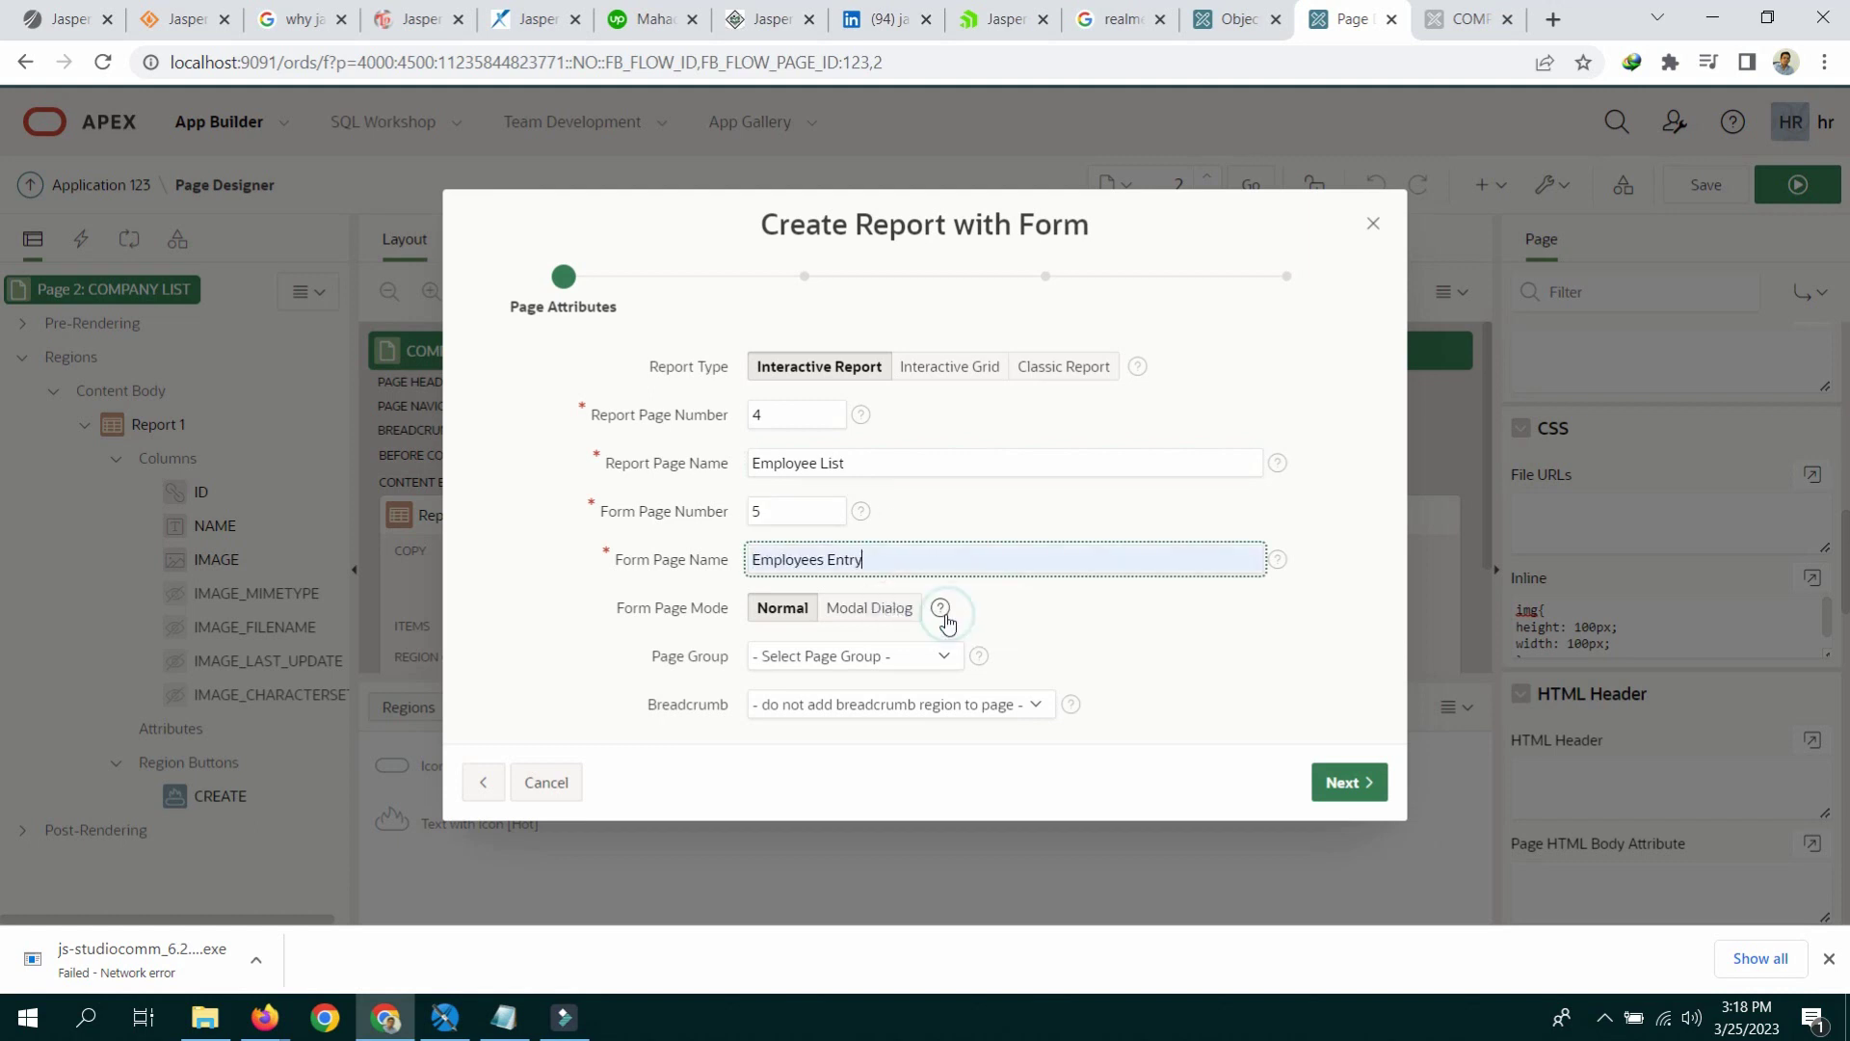
click(1096, 364)
click(782, 607)
Step: Choose to add a new navigation menu entry for the new pages
click(1366, 783)
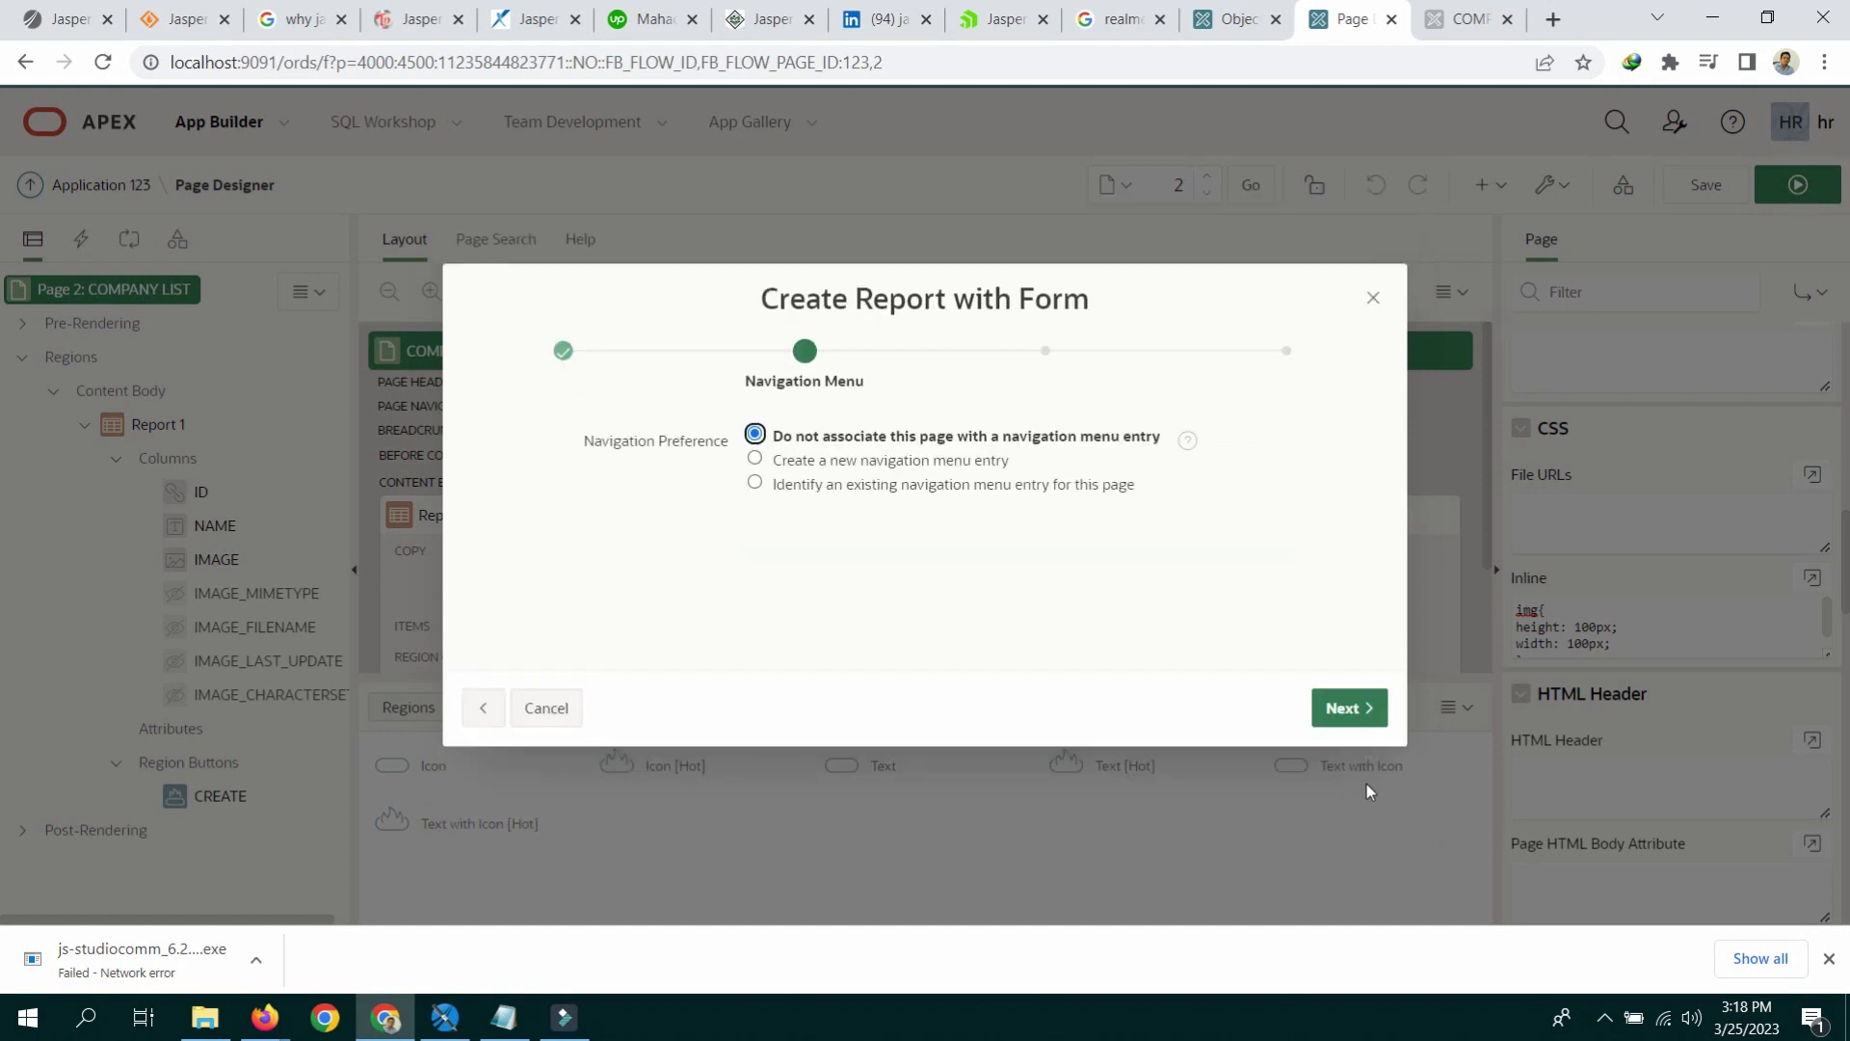
click(1359, 718)
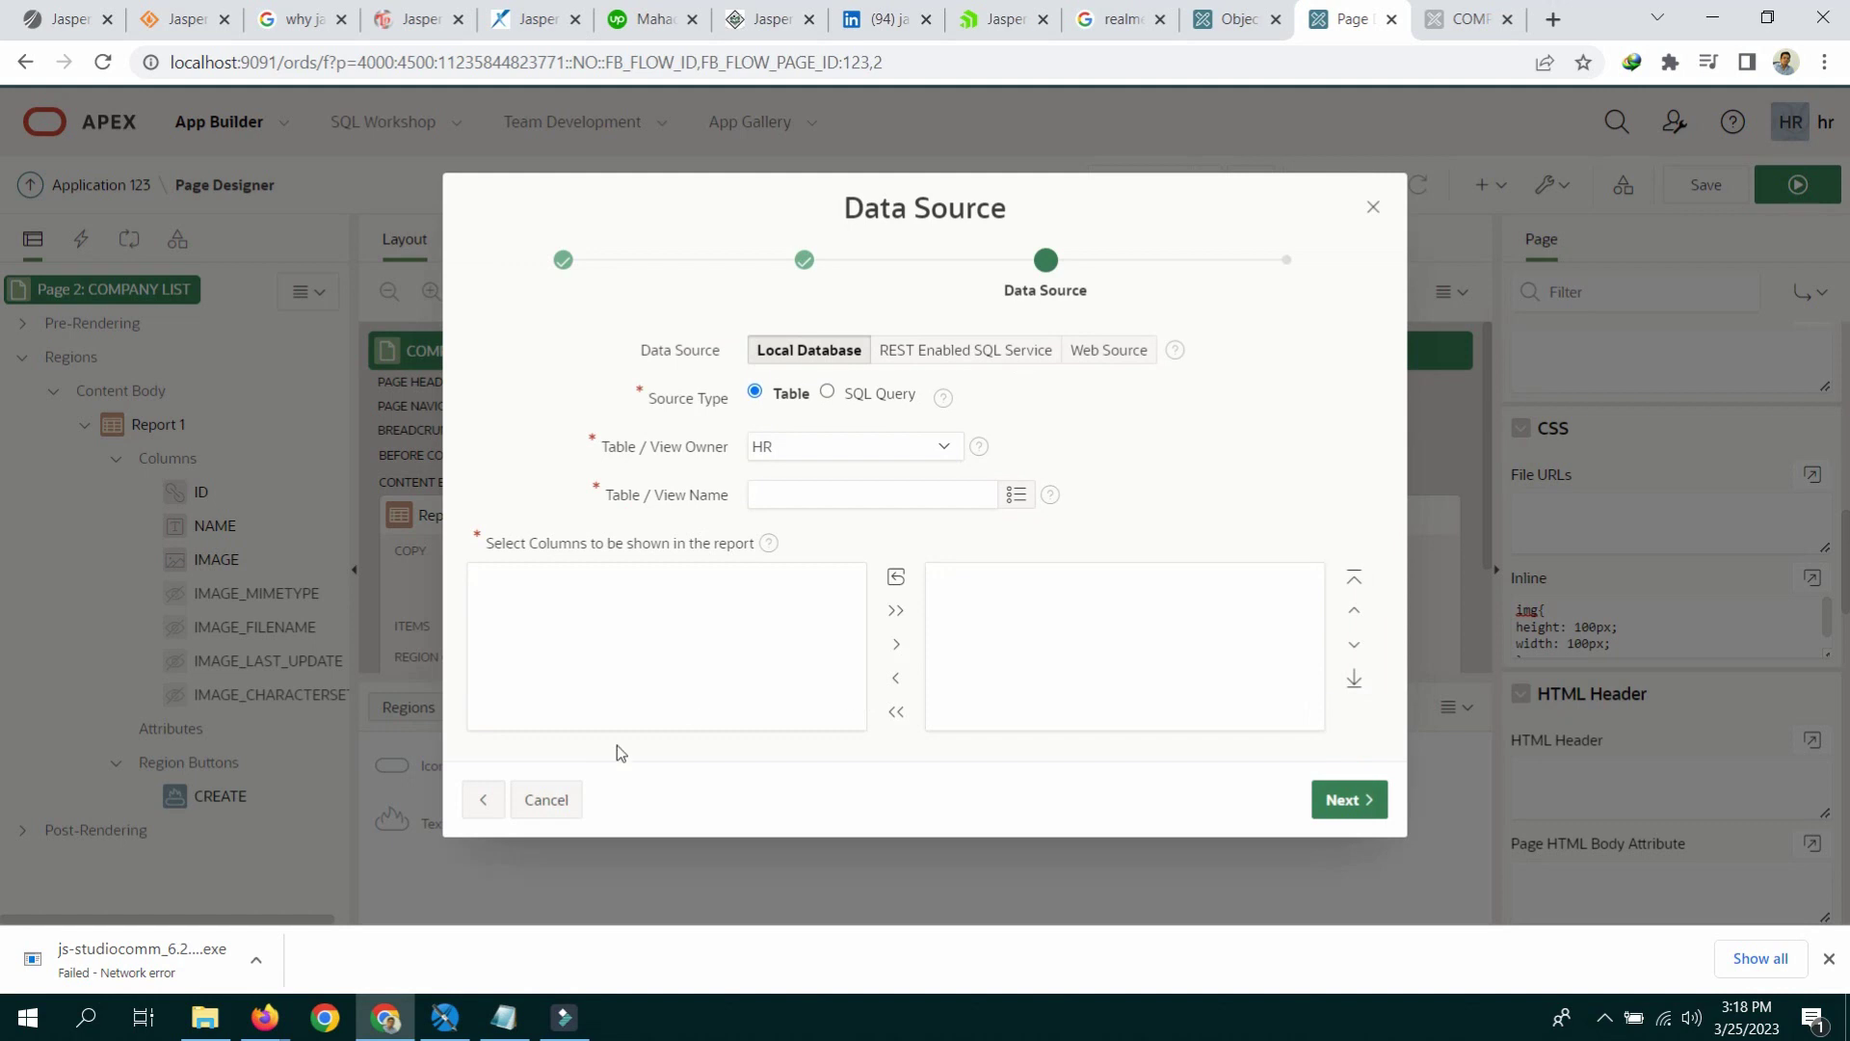
click(491, 799)
click(786, 463)
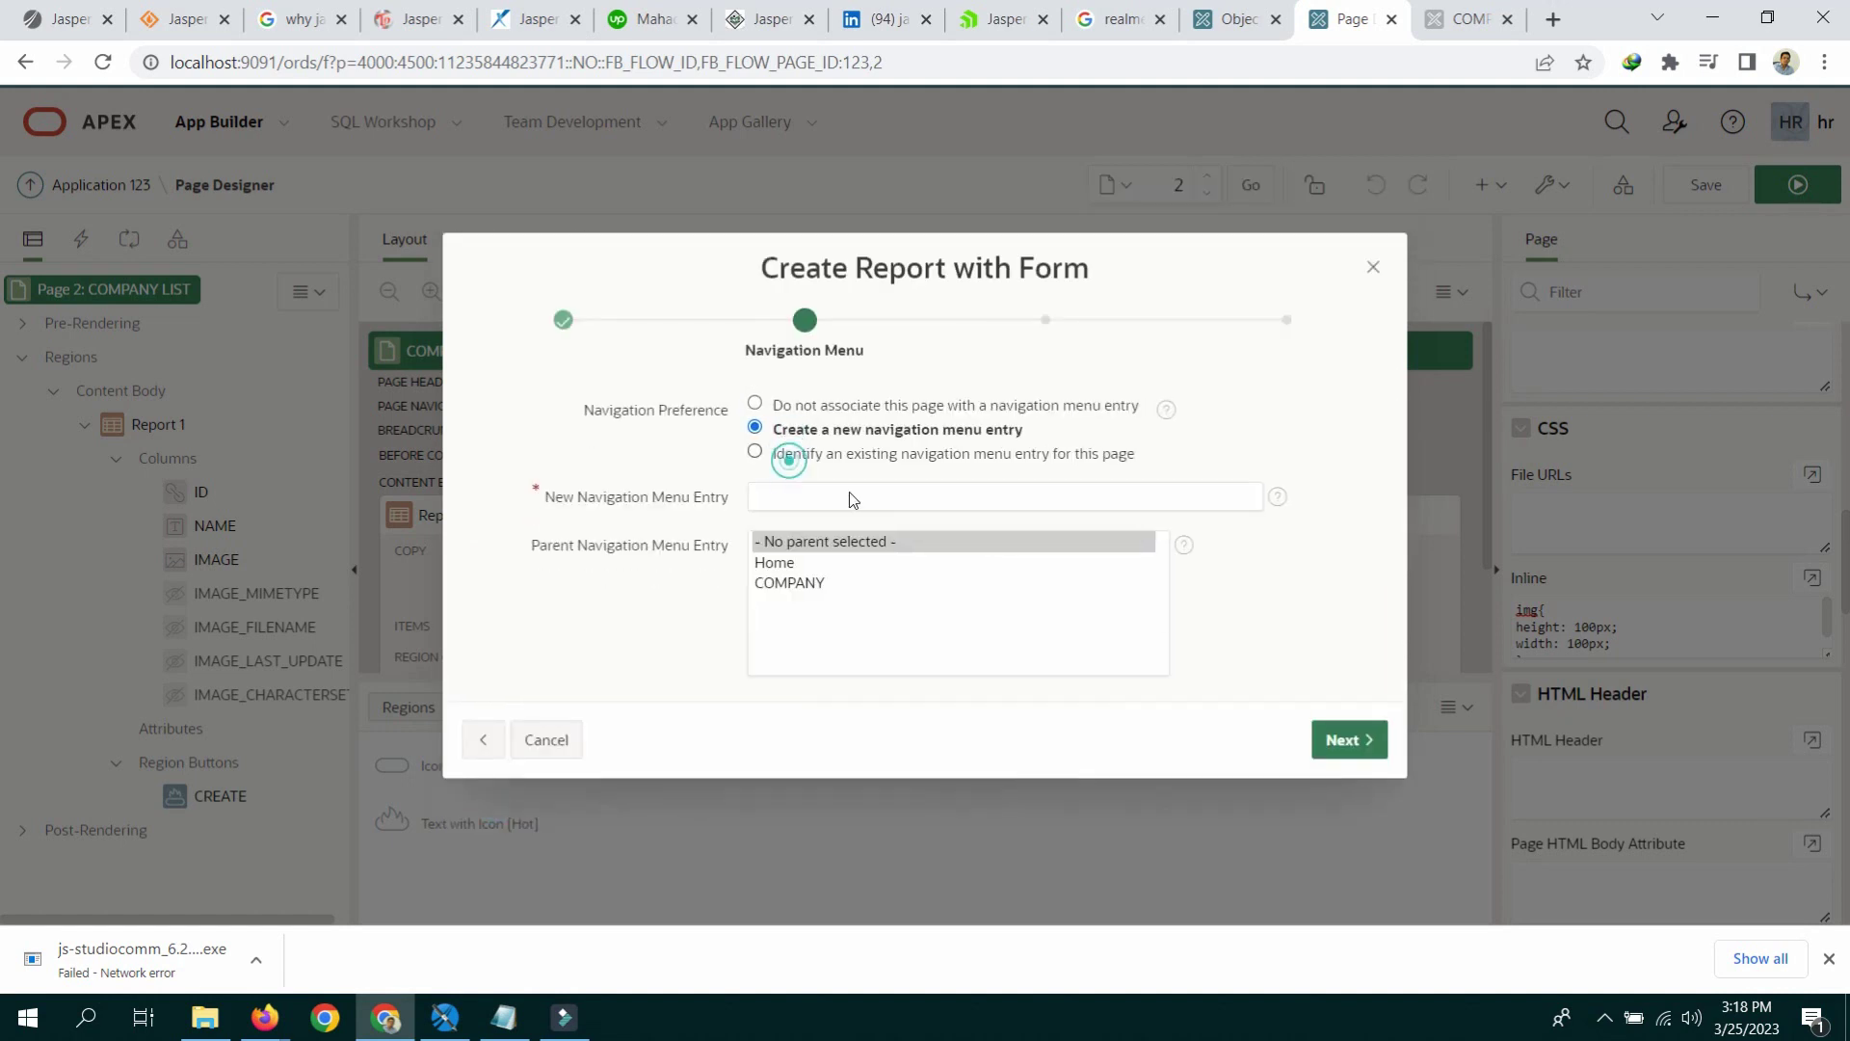
click(867, 485)
text(a)
key(BackSpace)
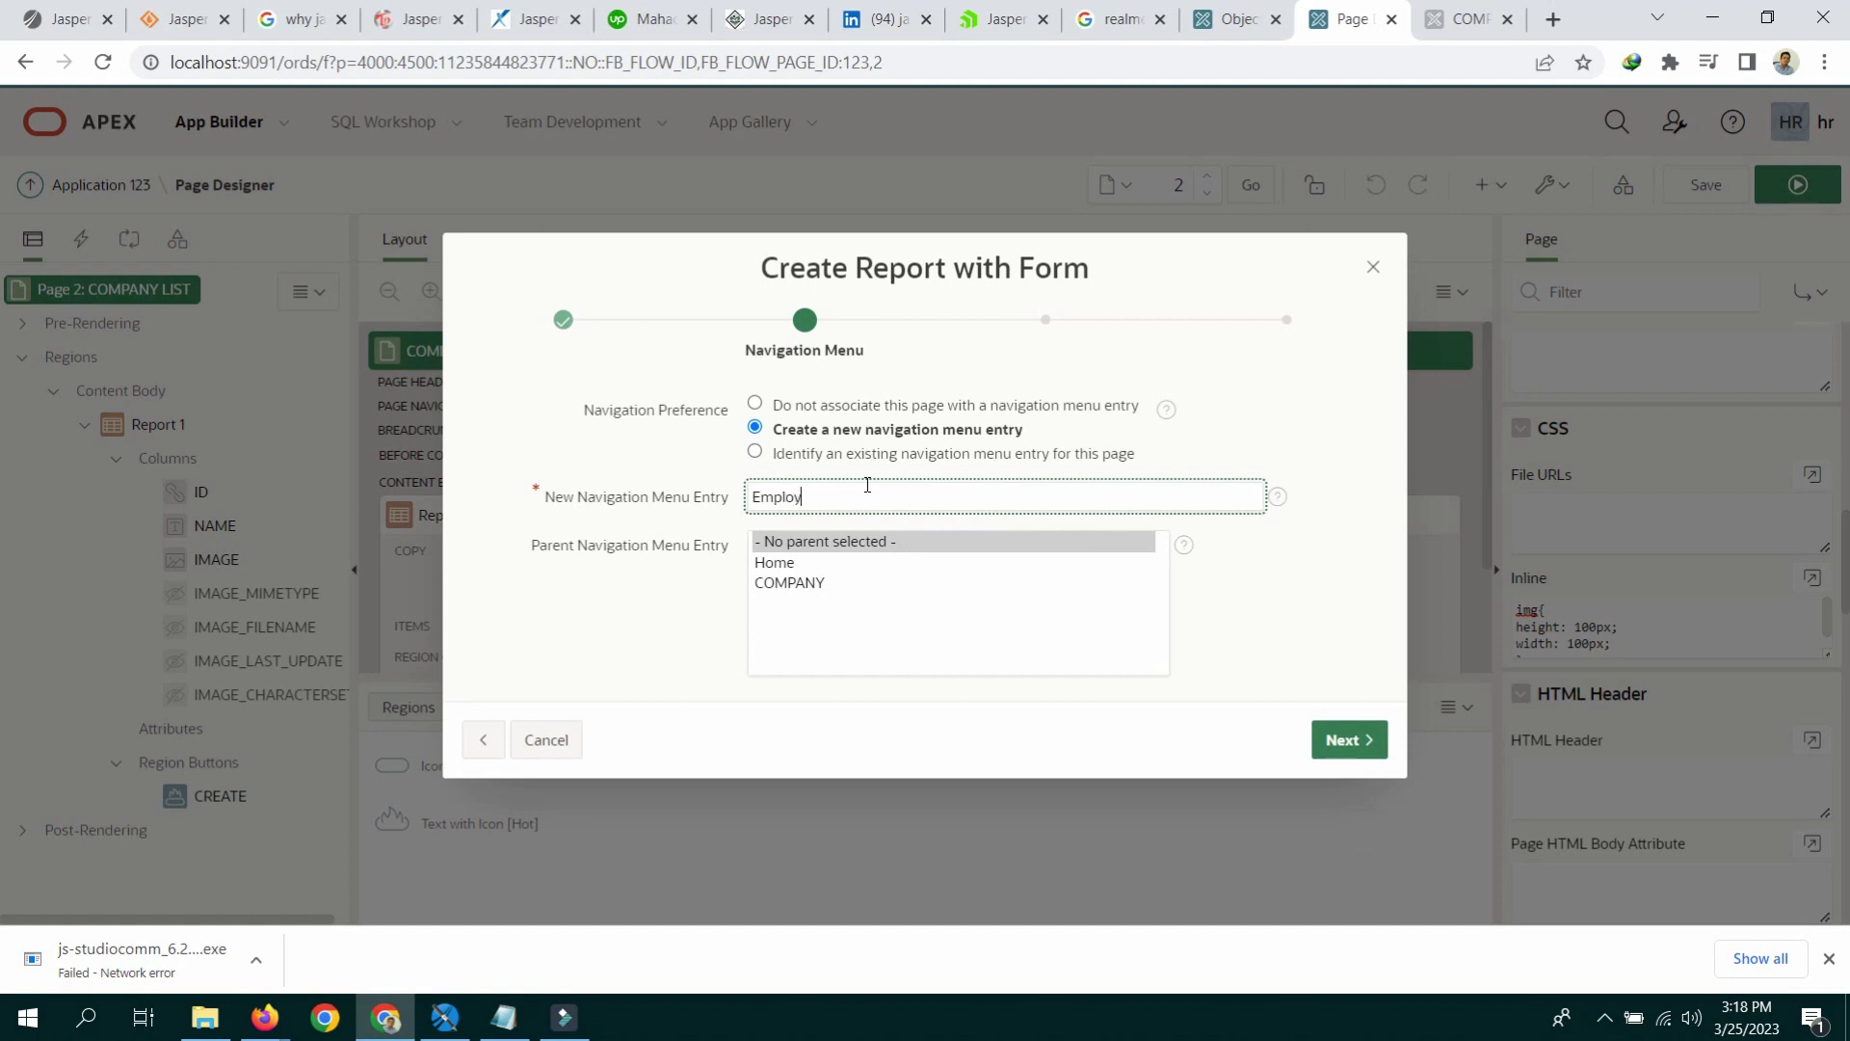
click(1347, 740)
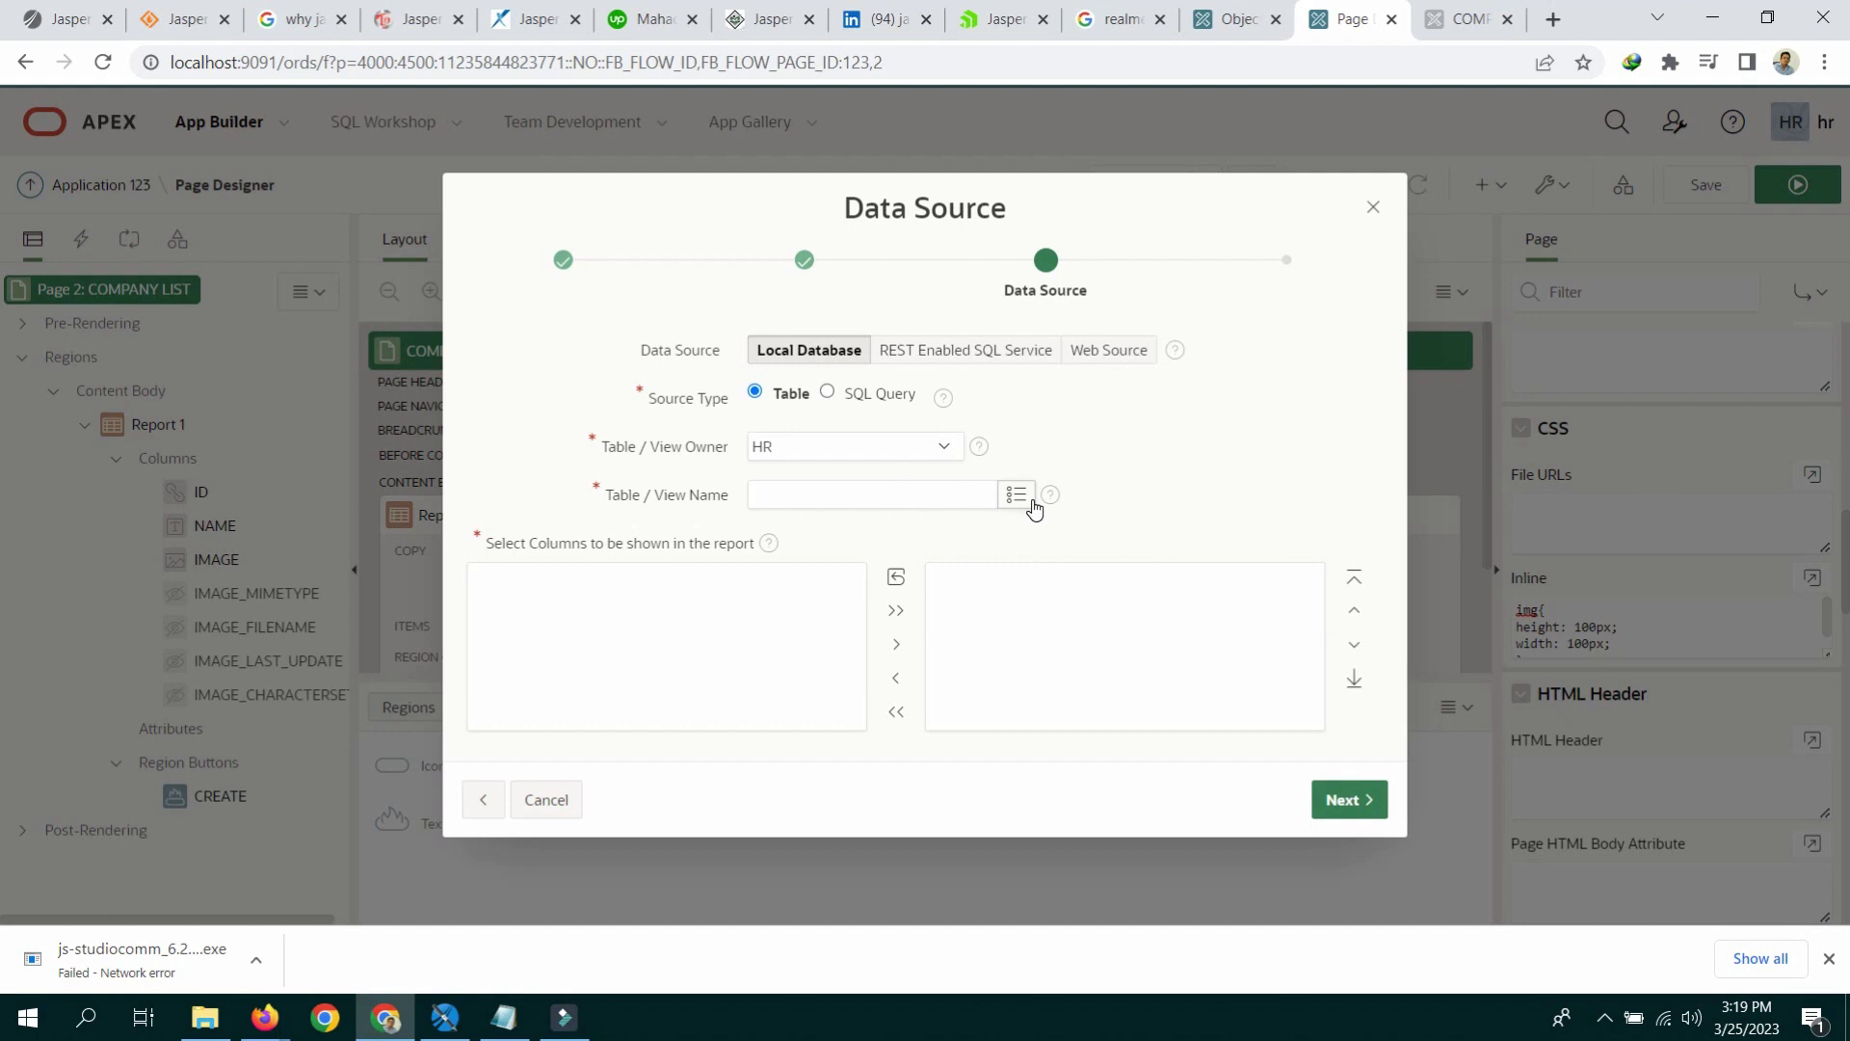
Step: Use the EMPLOYEES table keyed on EMPLOYEE_ID as the source and create the pages
click(1023, 497)
scroll(946, 550, down, 5)
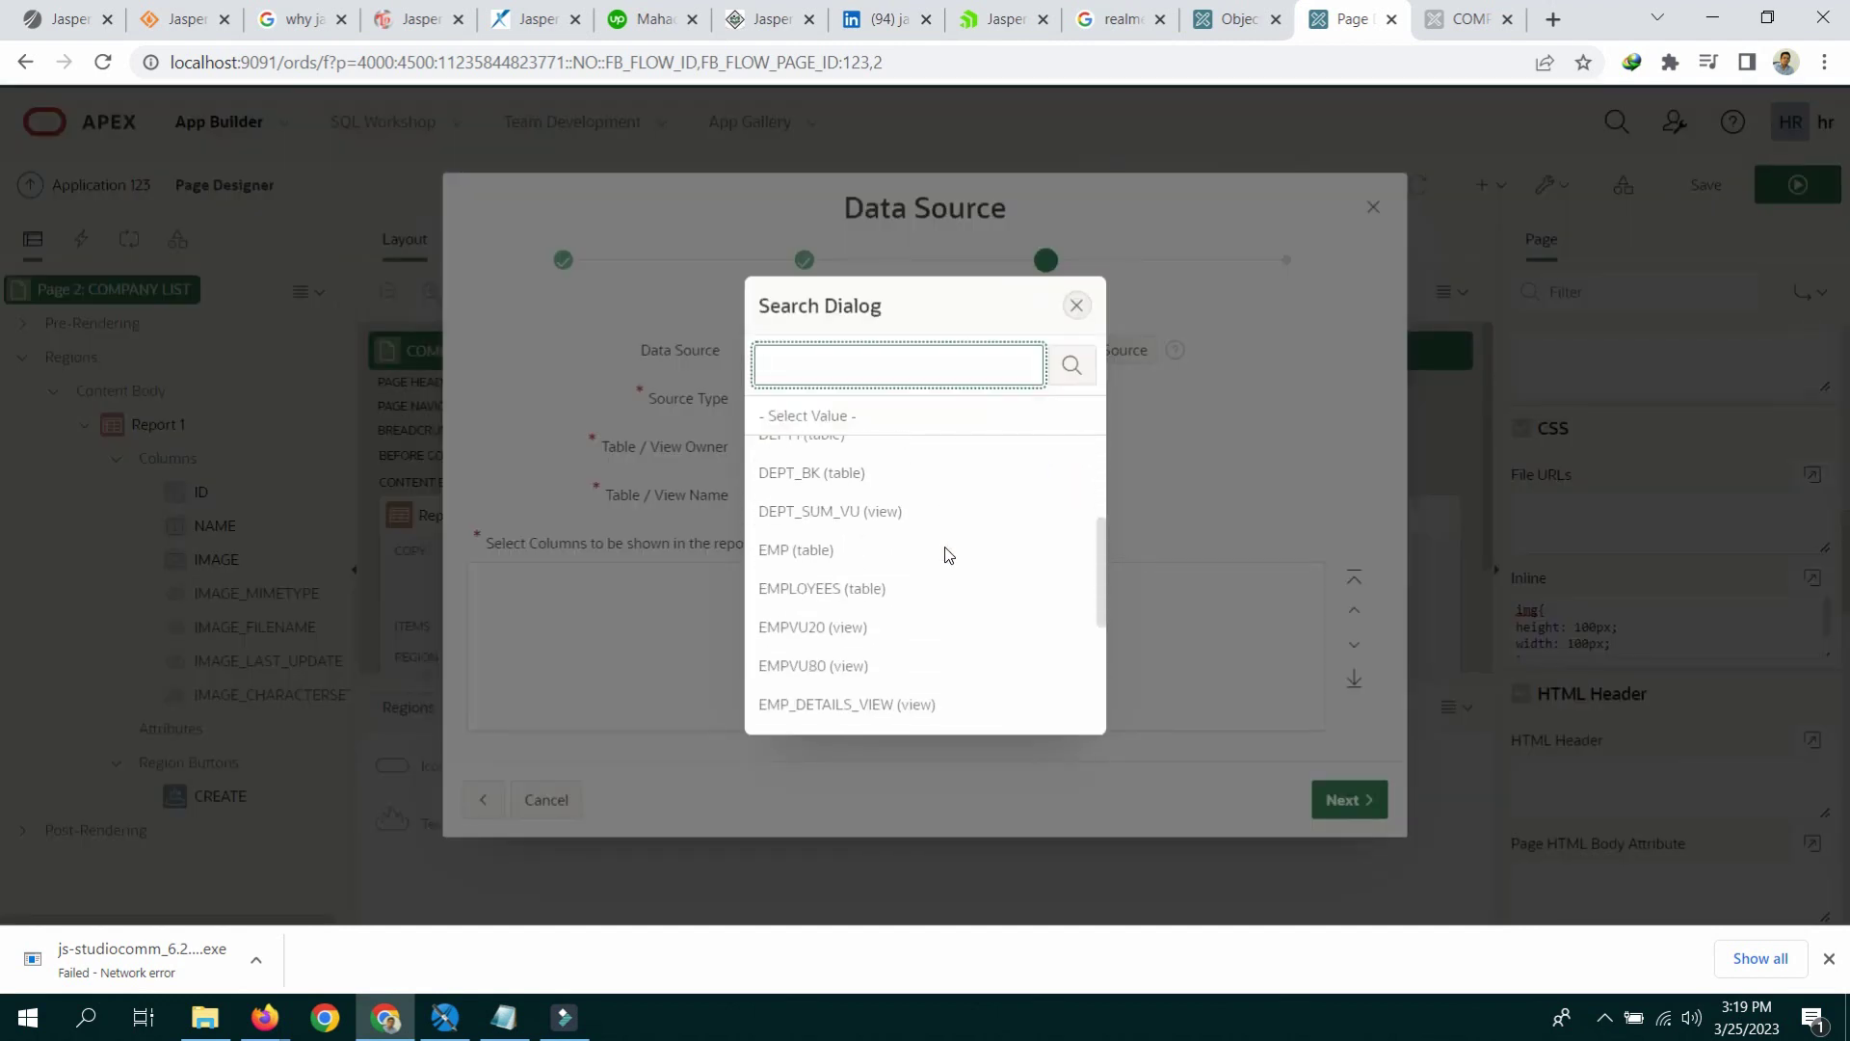
click(879, 448)
click(1345, 798)
click(923, 682)
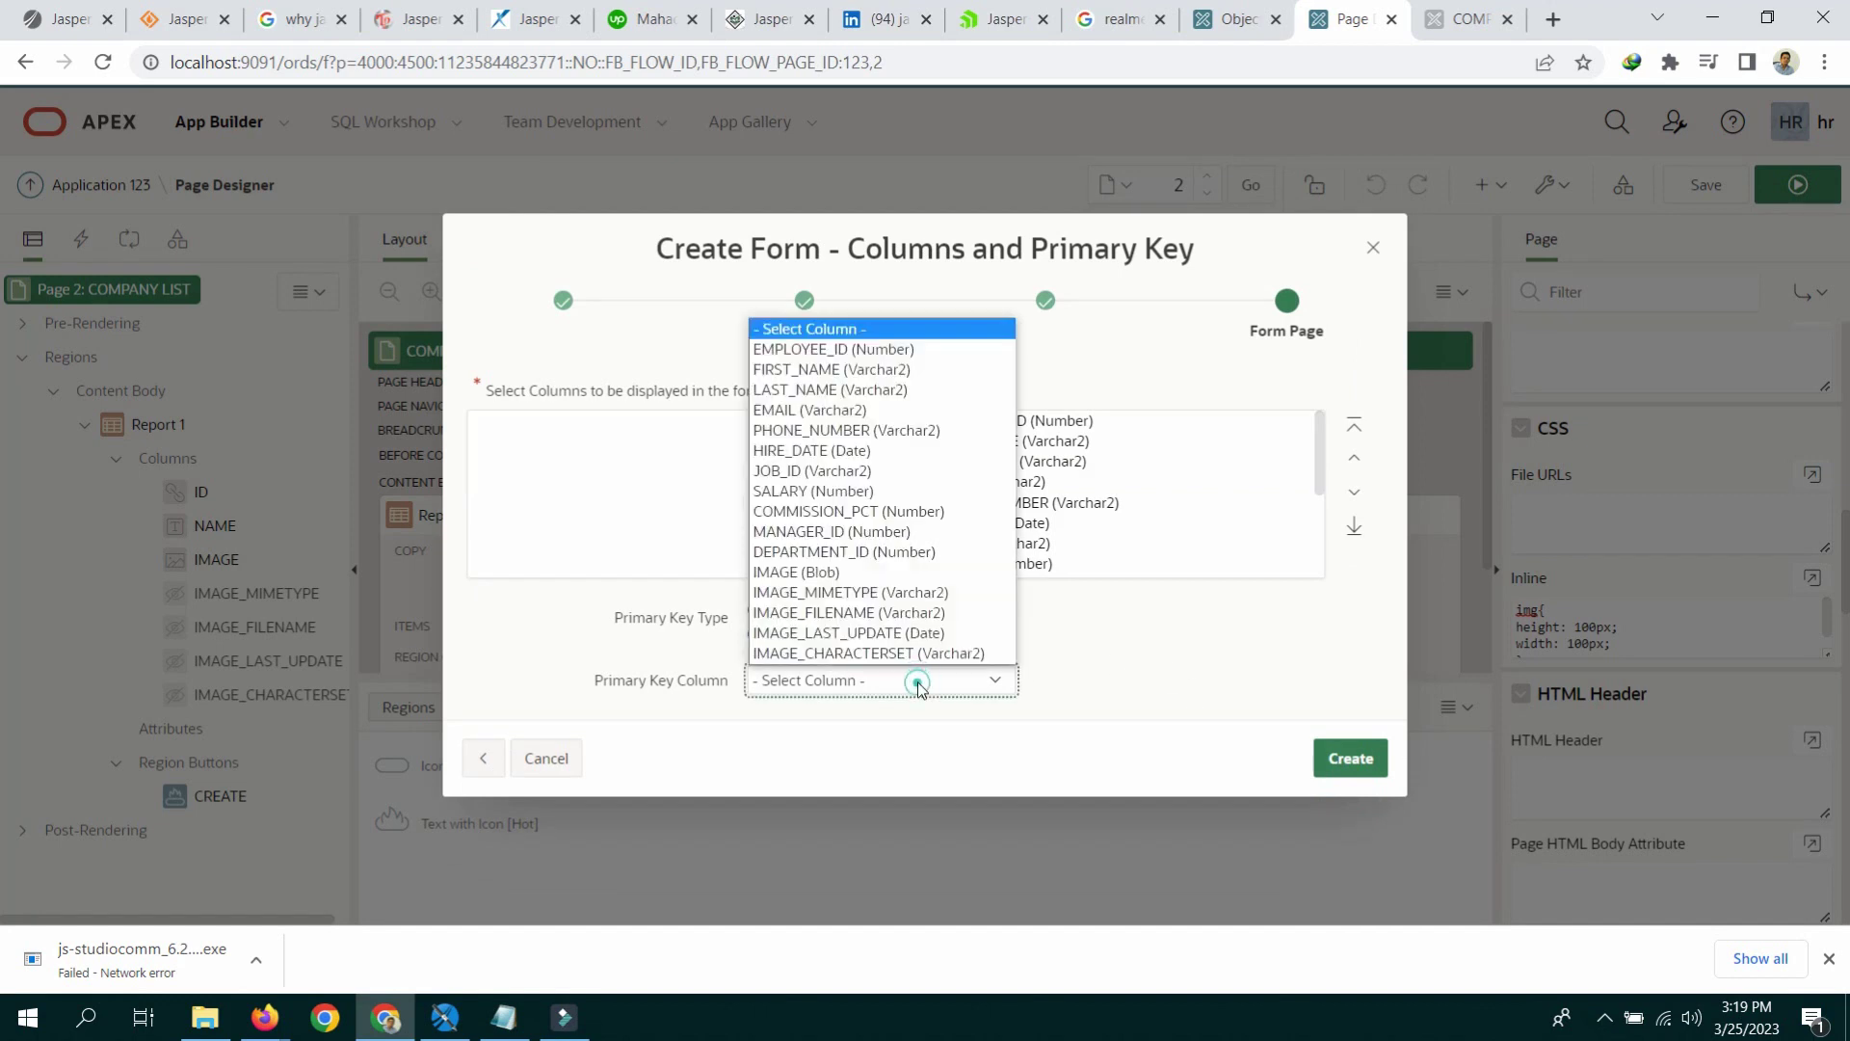
click(840, 355)
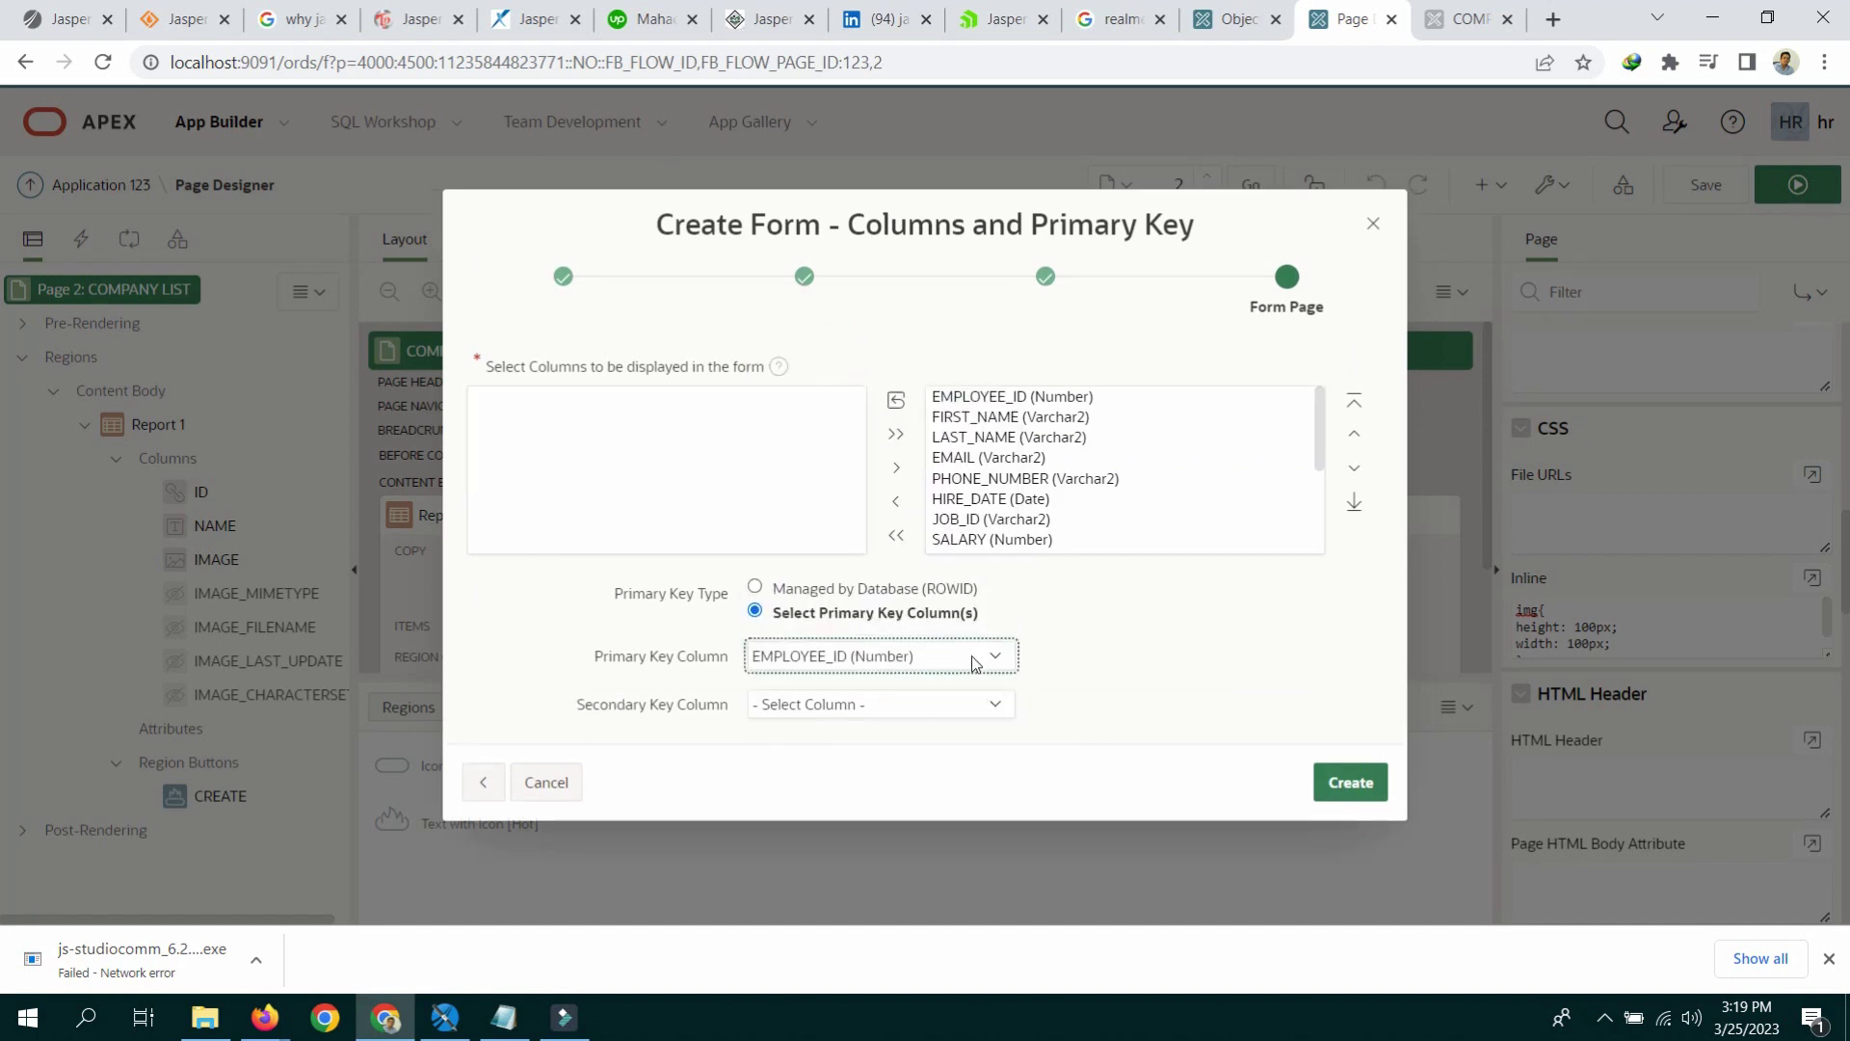
click(1350, 785)
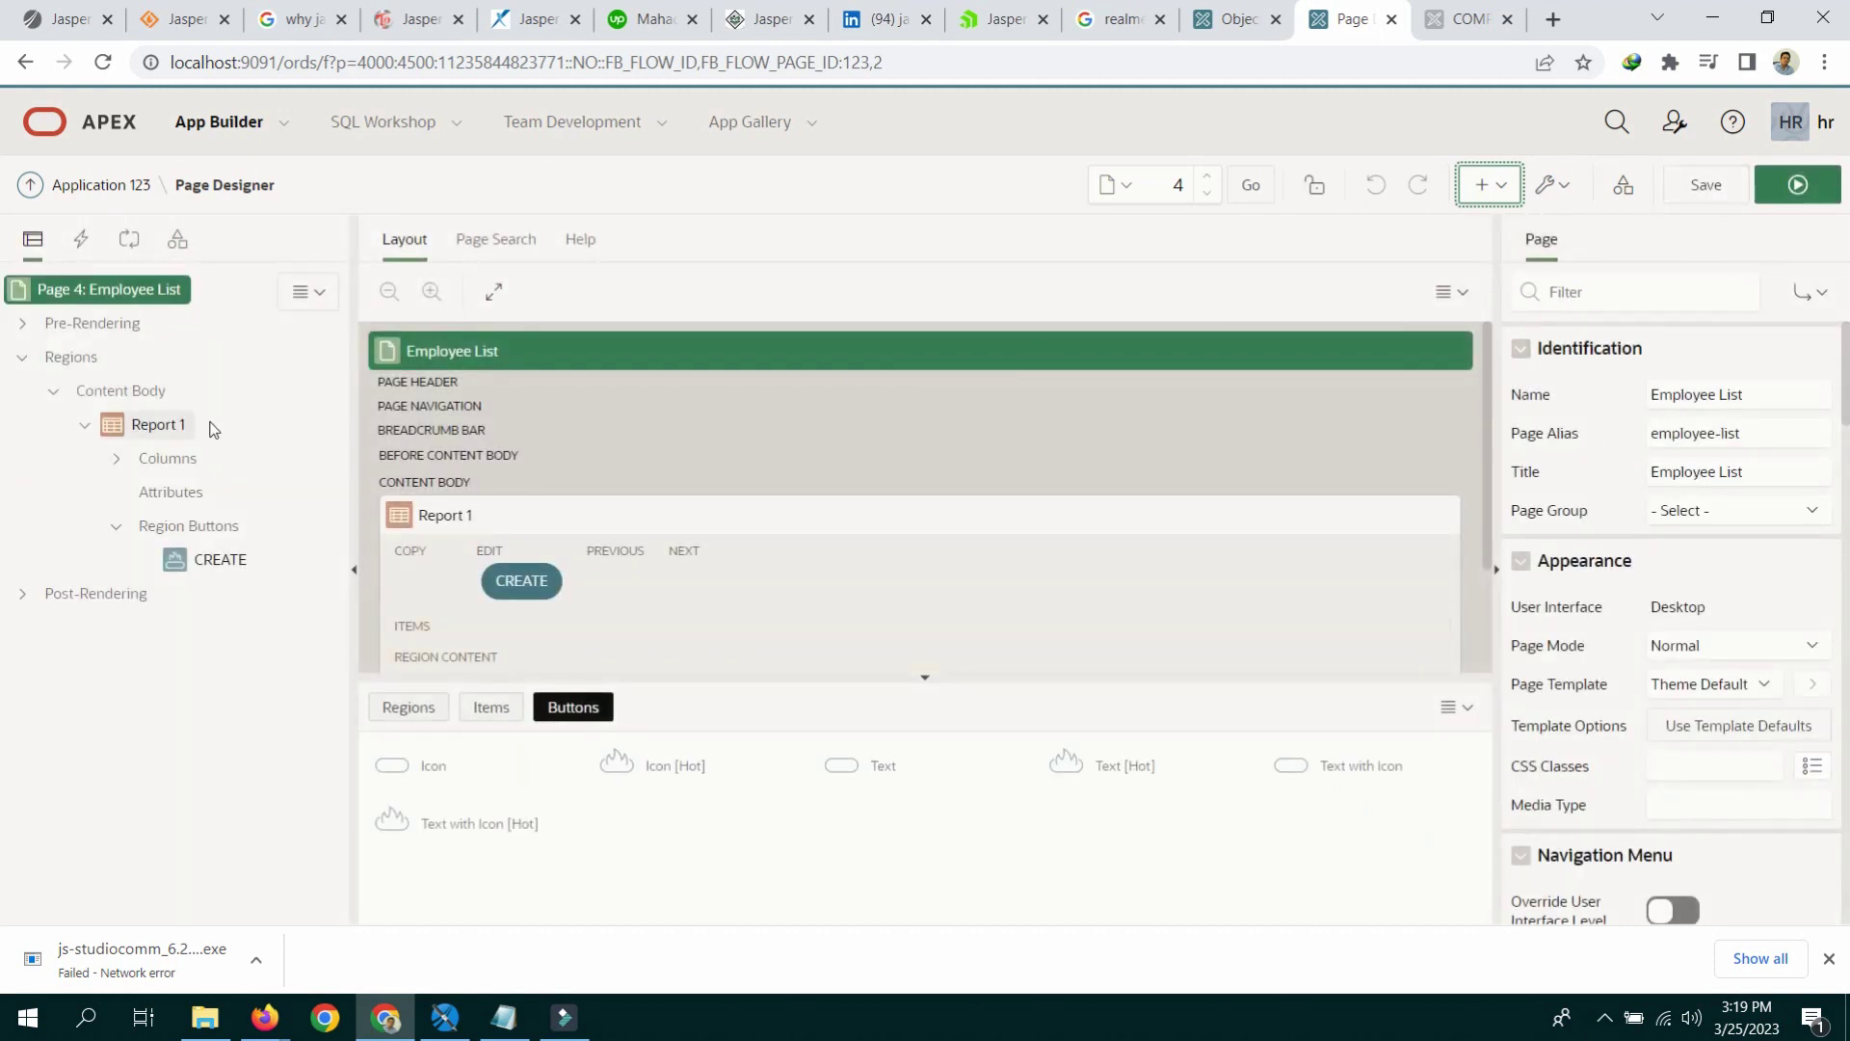
Step: Save and run Employee List, then open the first employee in the Employees Entry form
click(1711, 183)
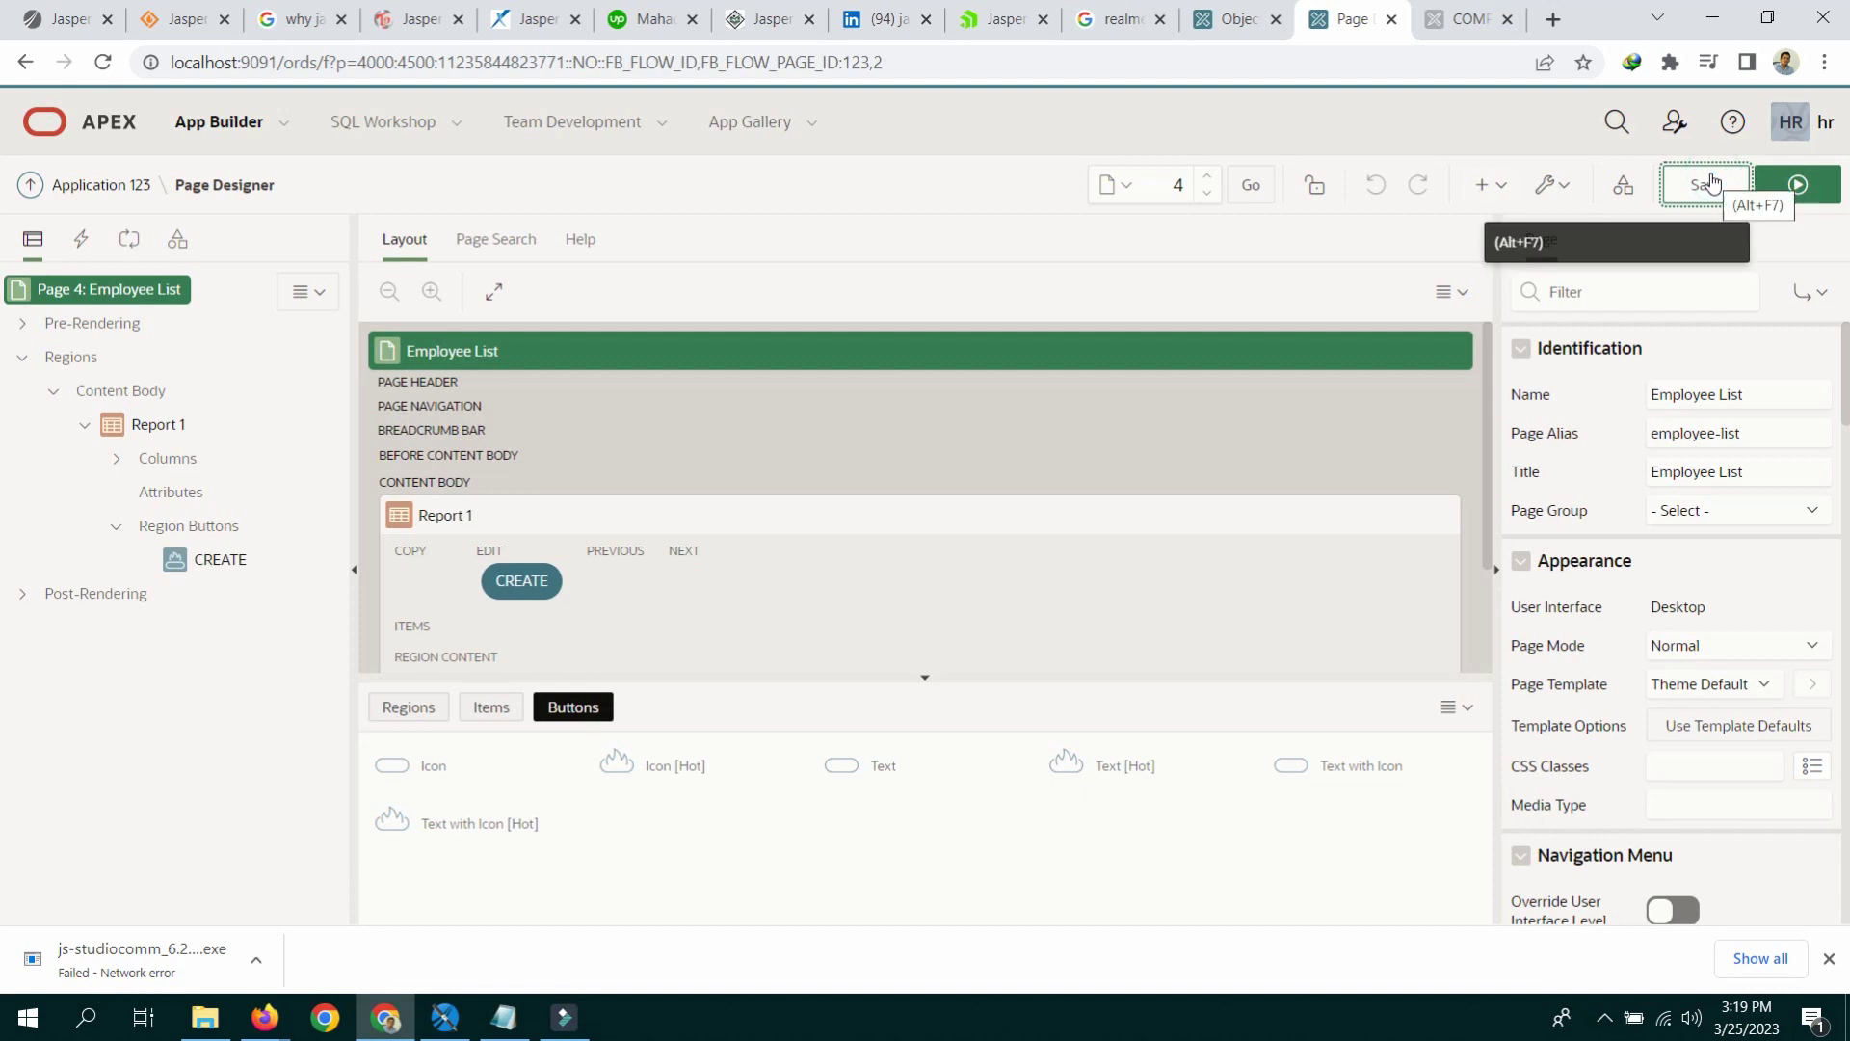
click(1802, 184)
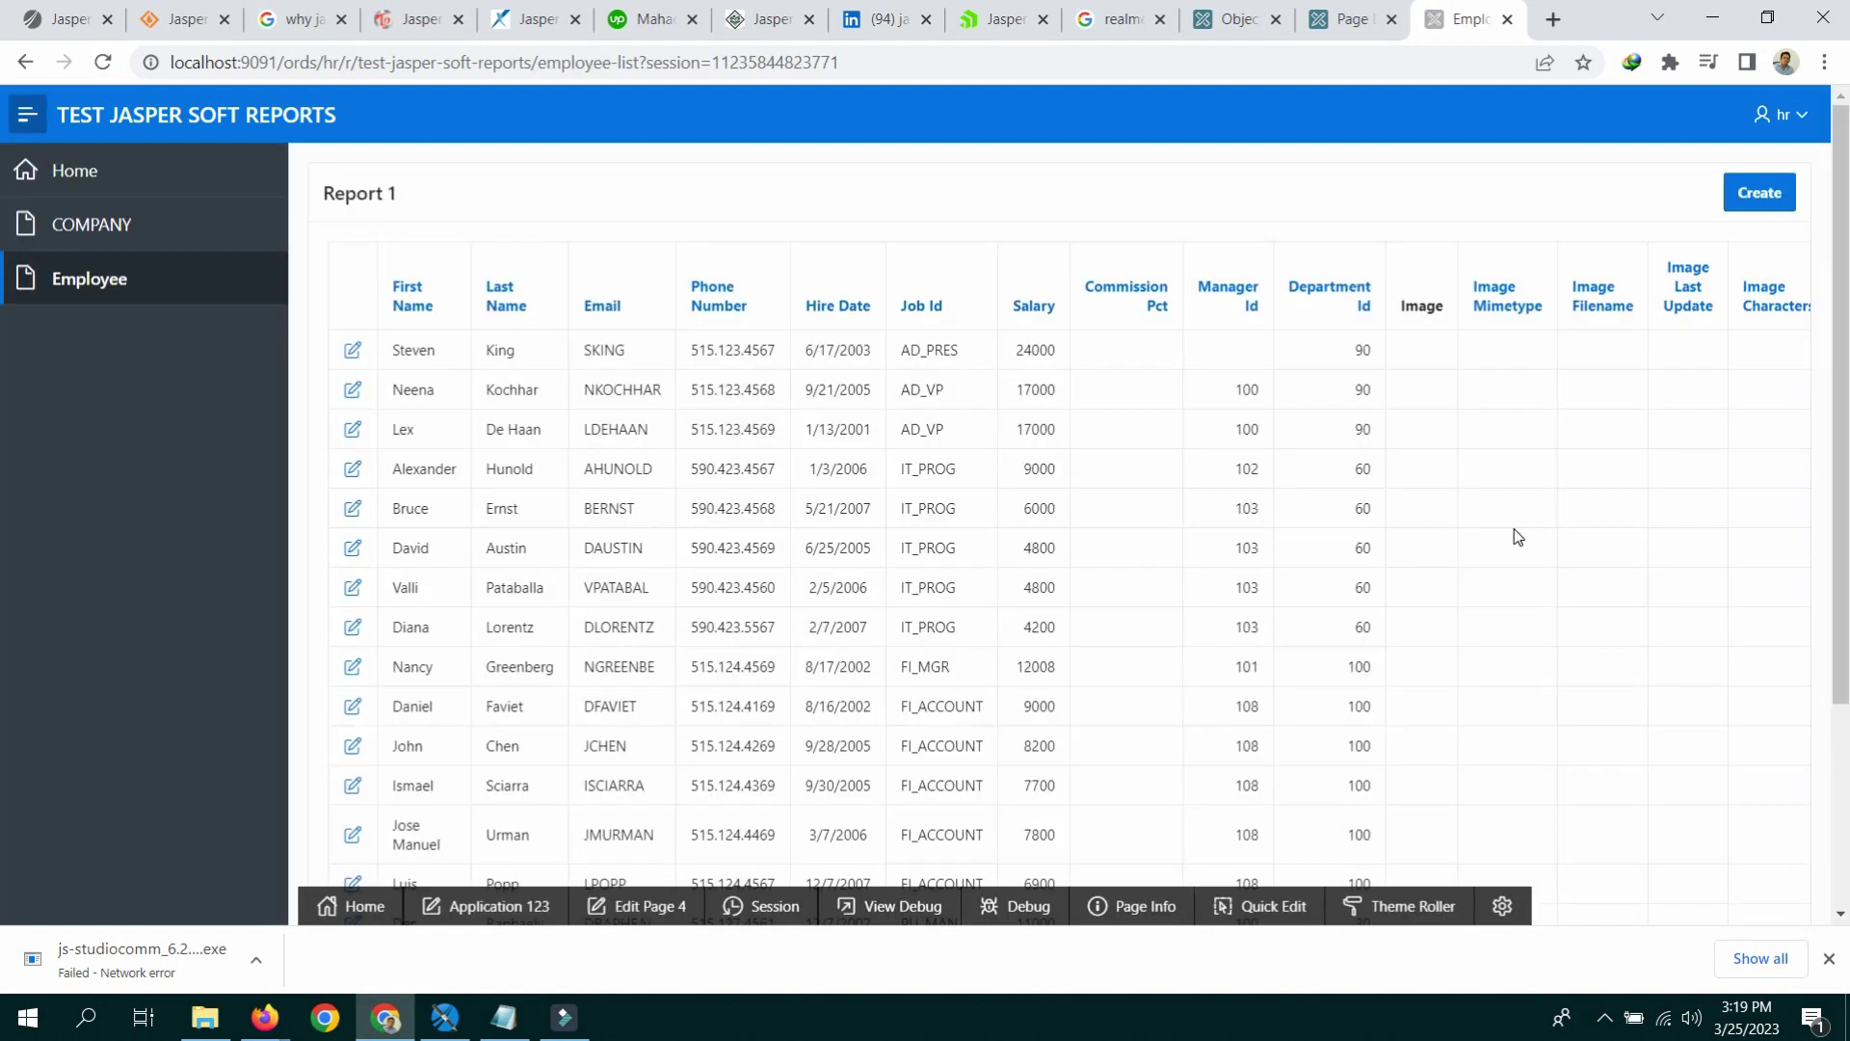
scroll(1346, 494, down, 3)
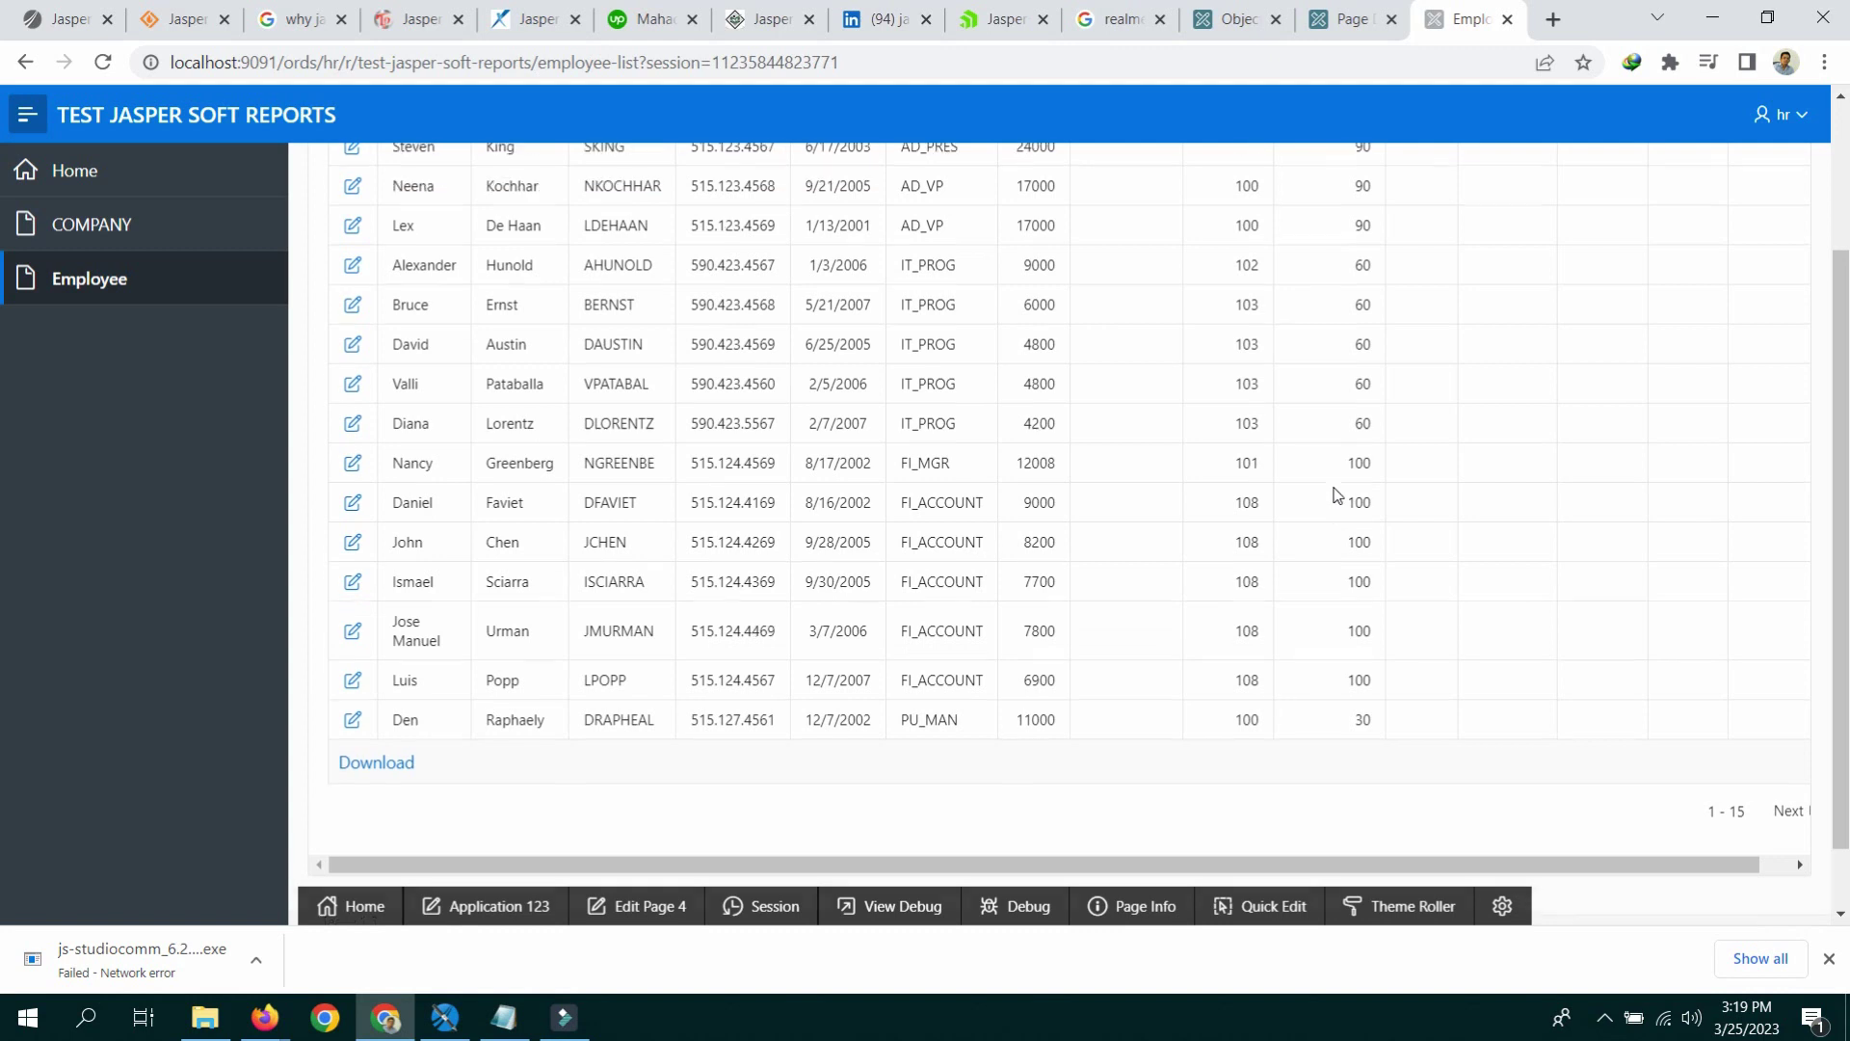
scroll(1337, 494, up, 3)
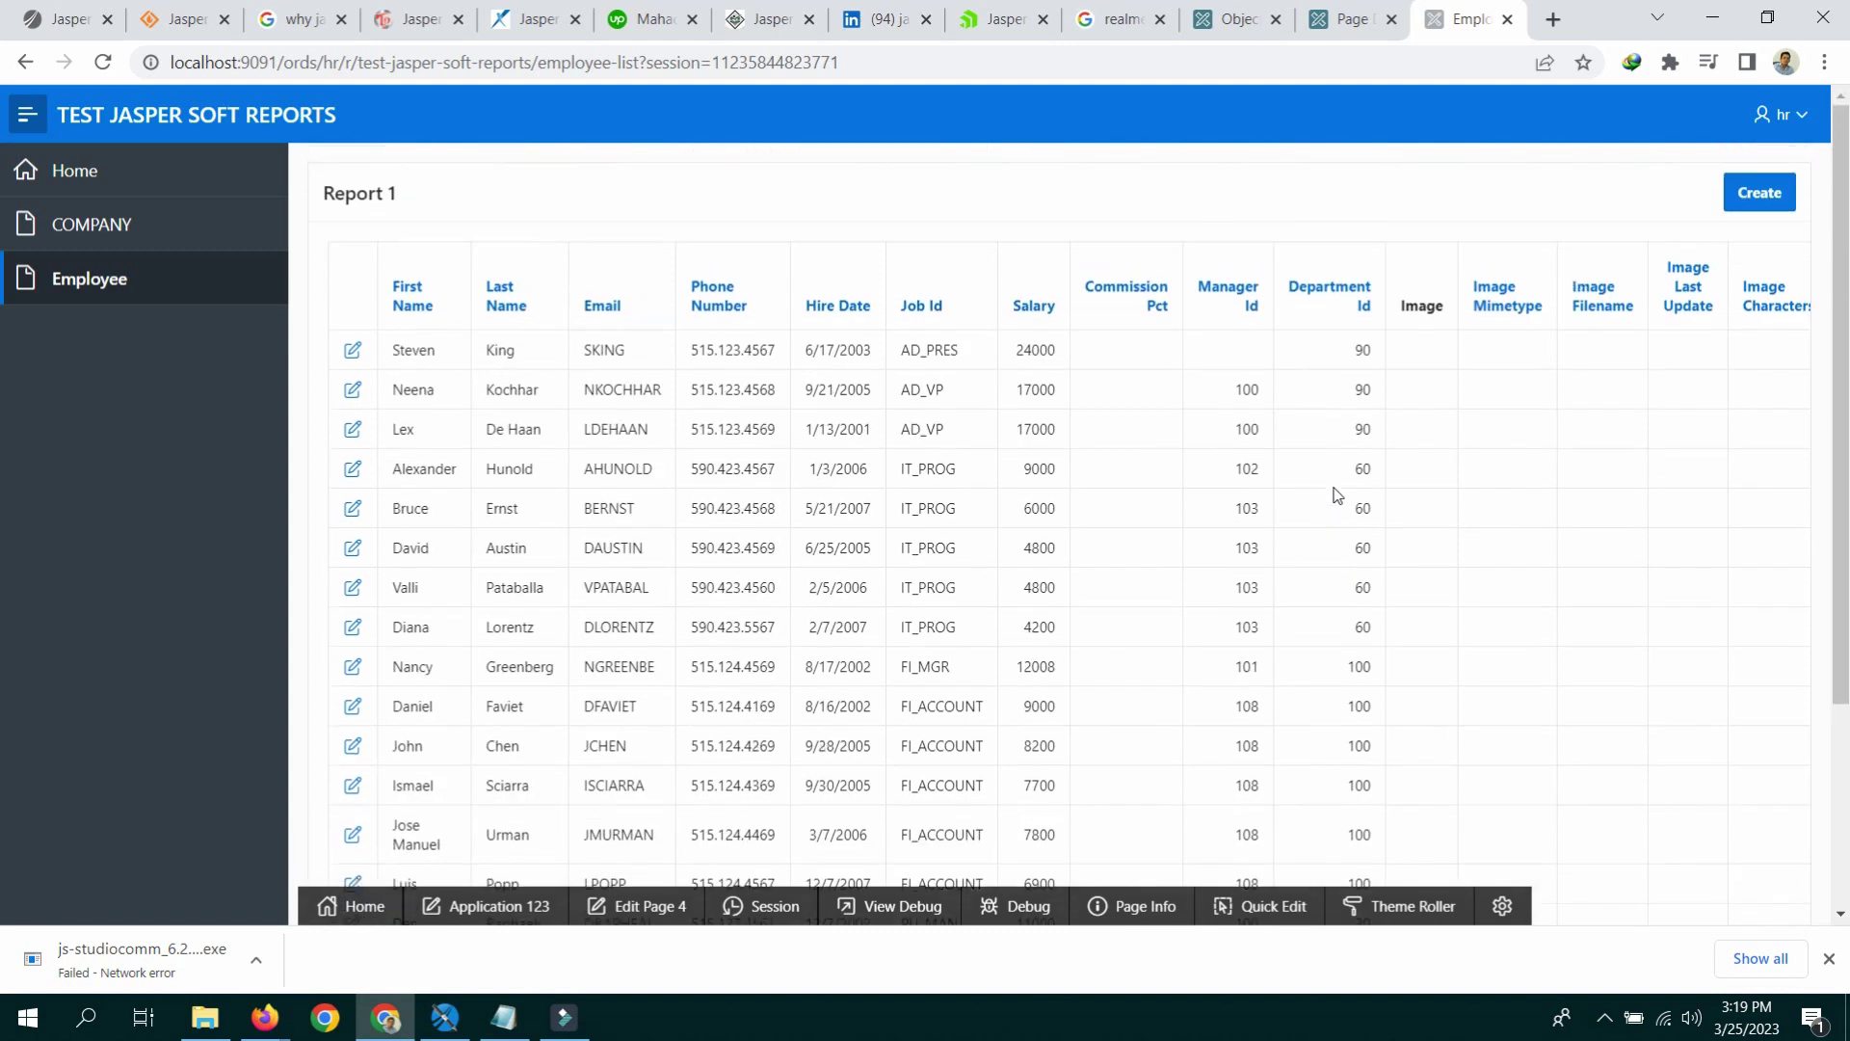
click(352, 354)
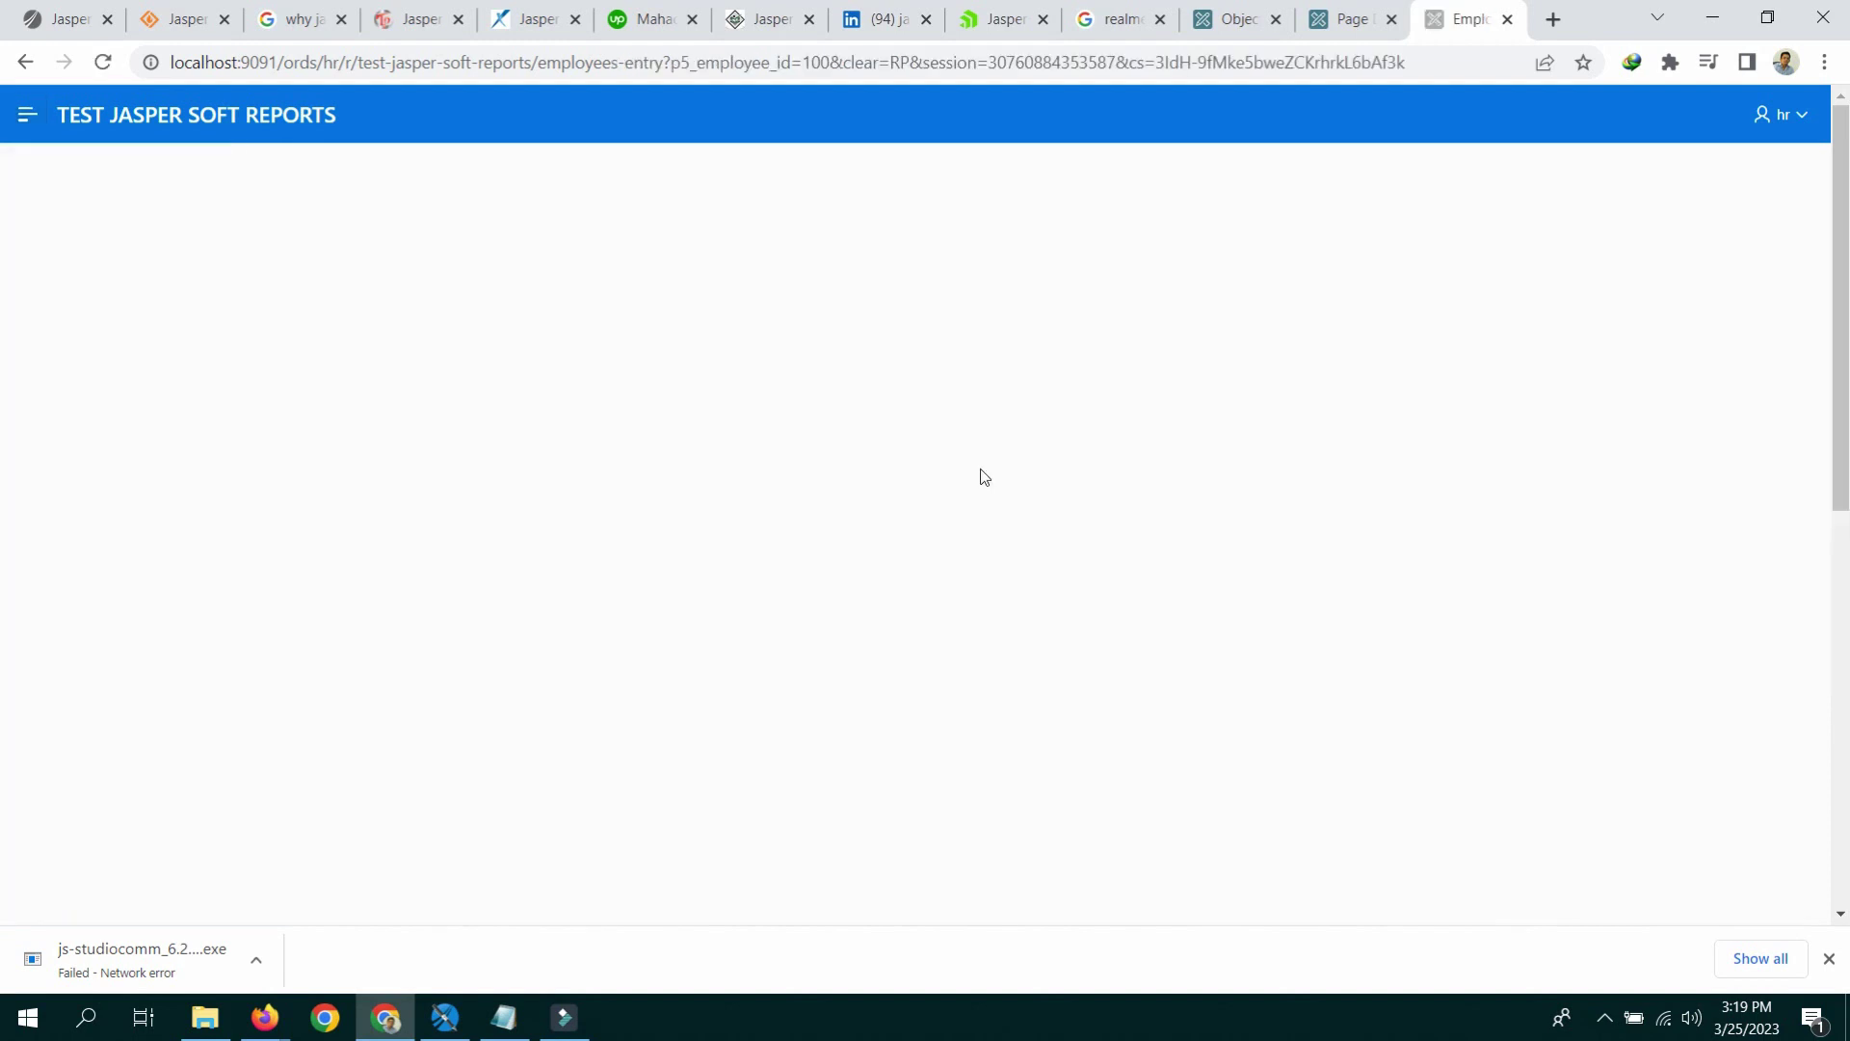
scroll(1021, 501, down, 5)
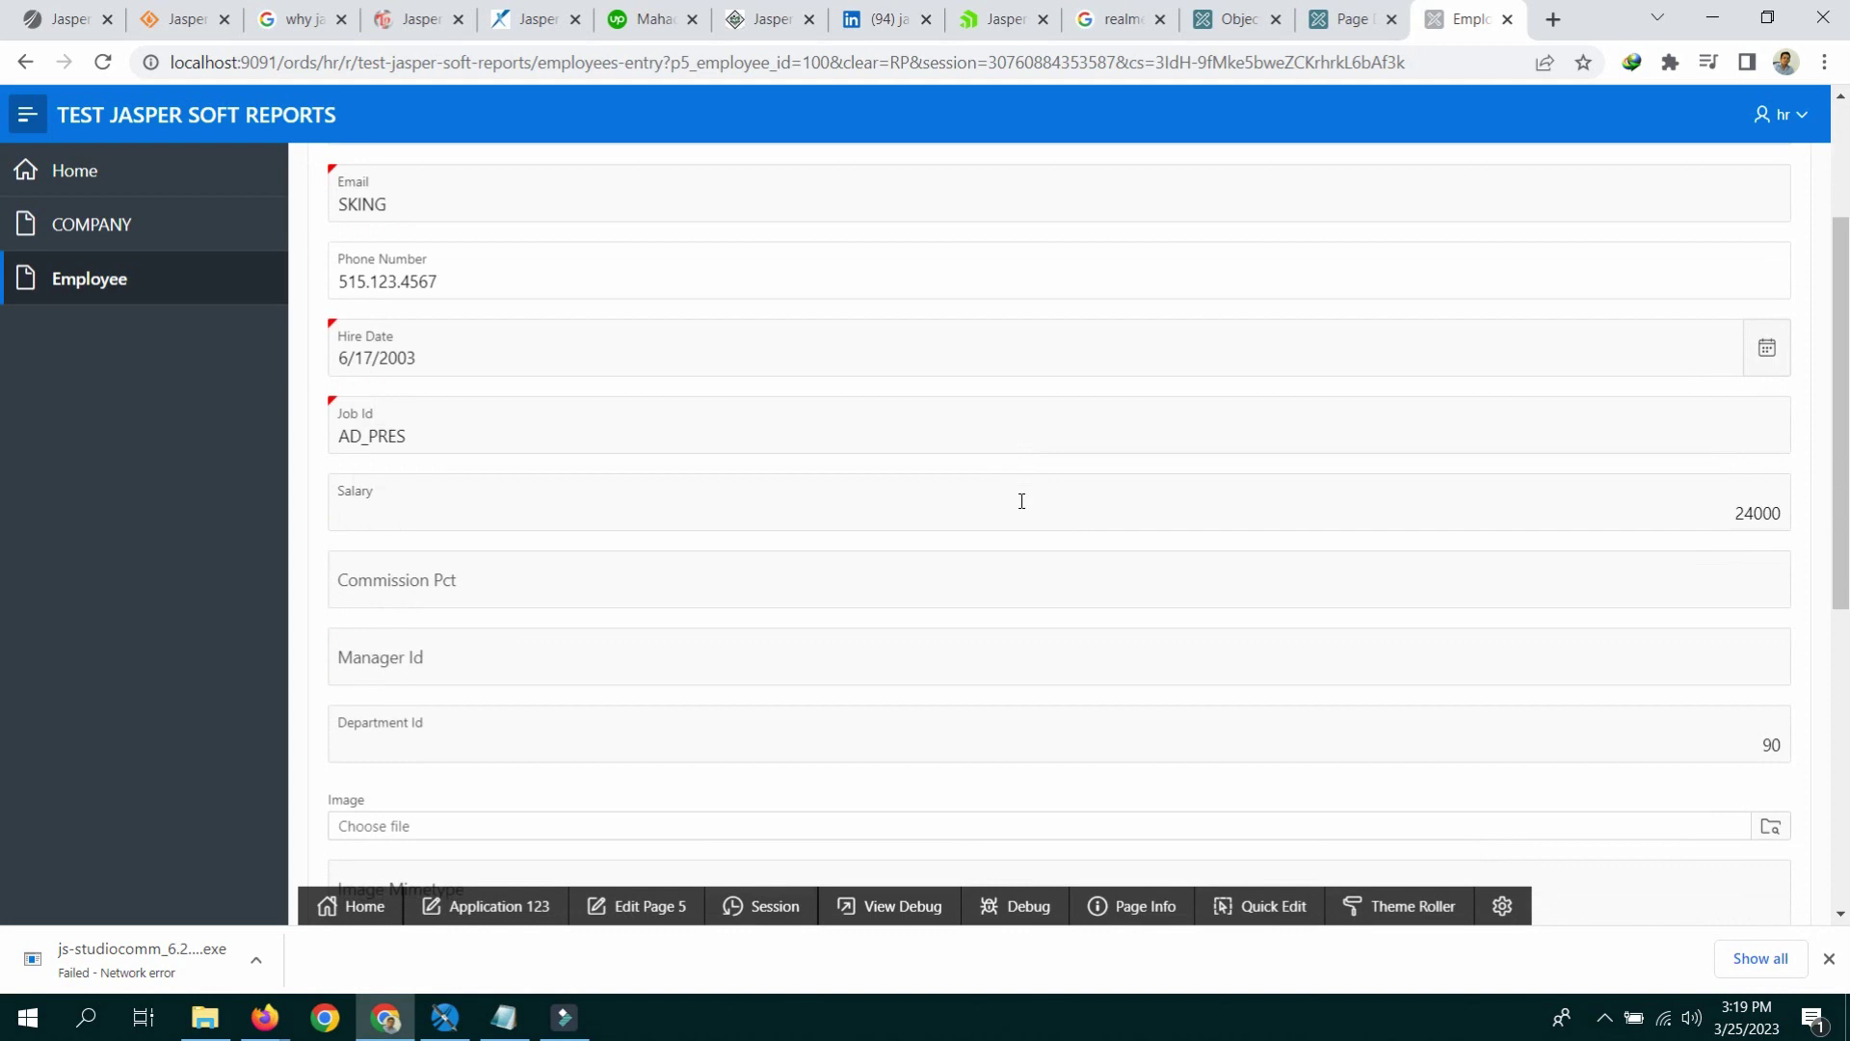
scroll(1025, 511, down, 1)
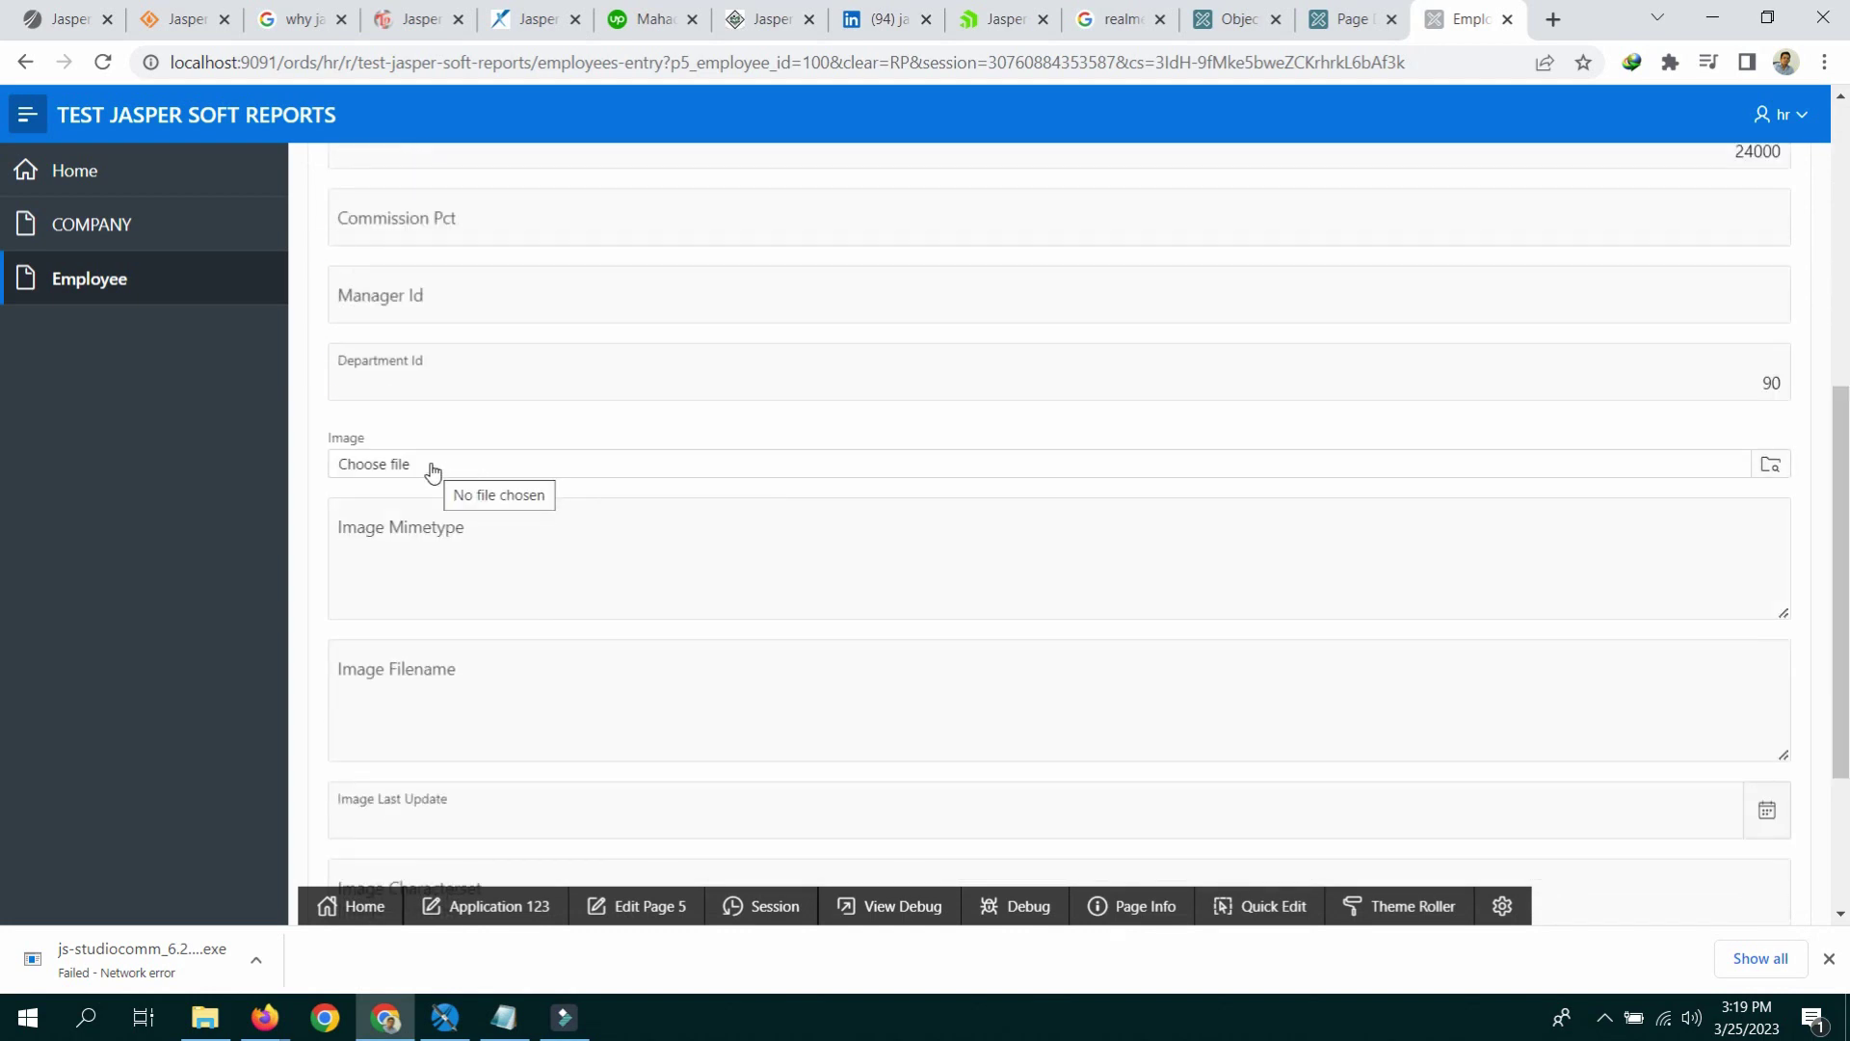
scroll(894, 453, up, 7)
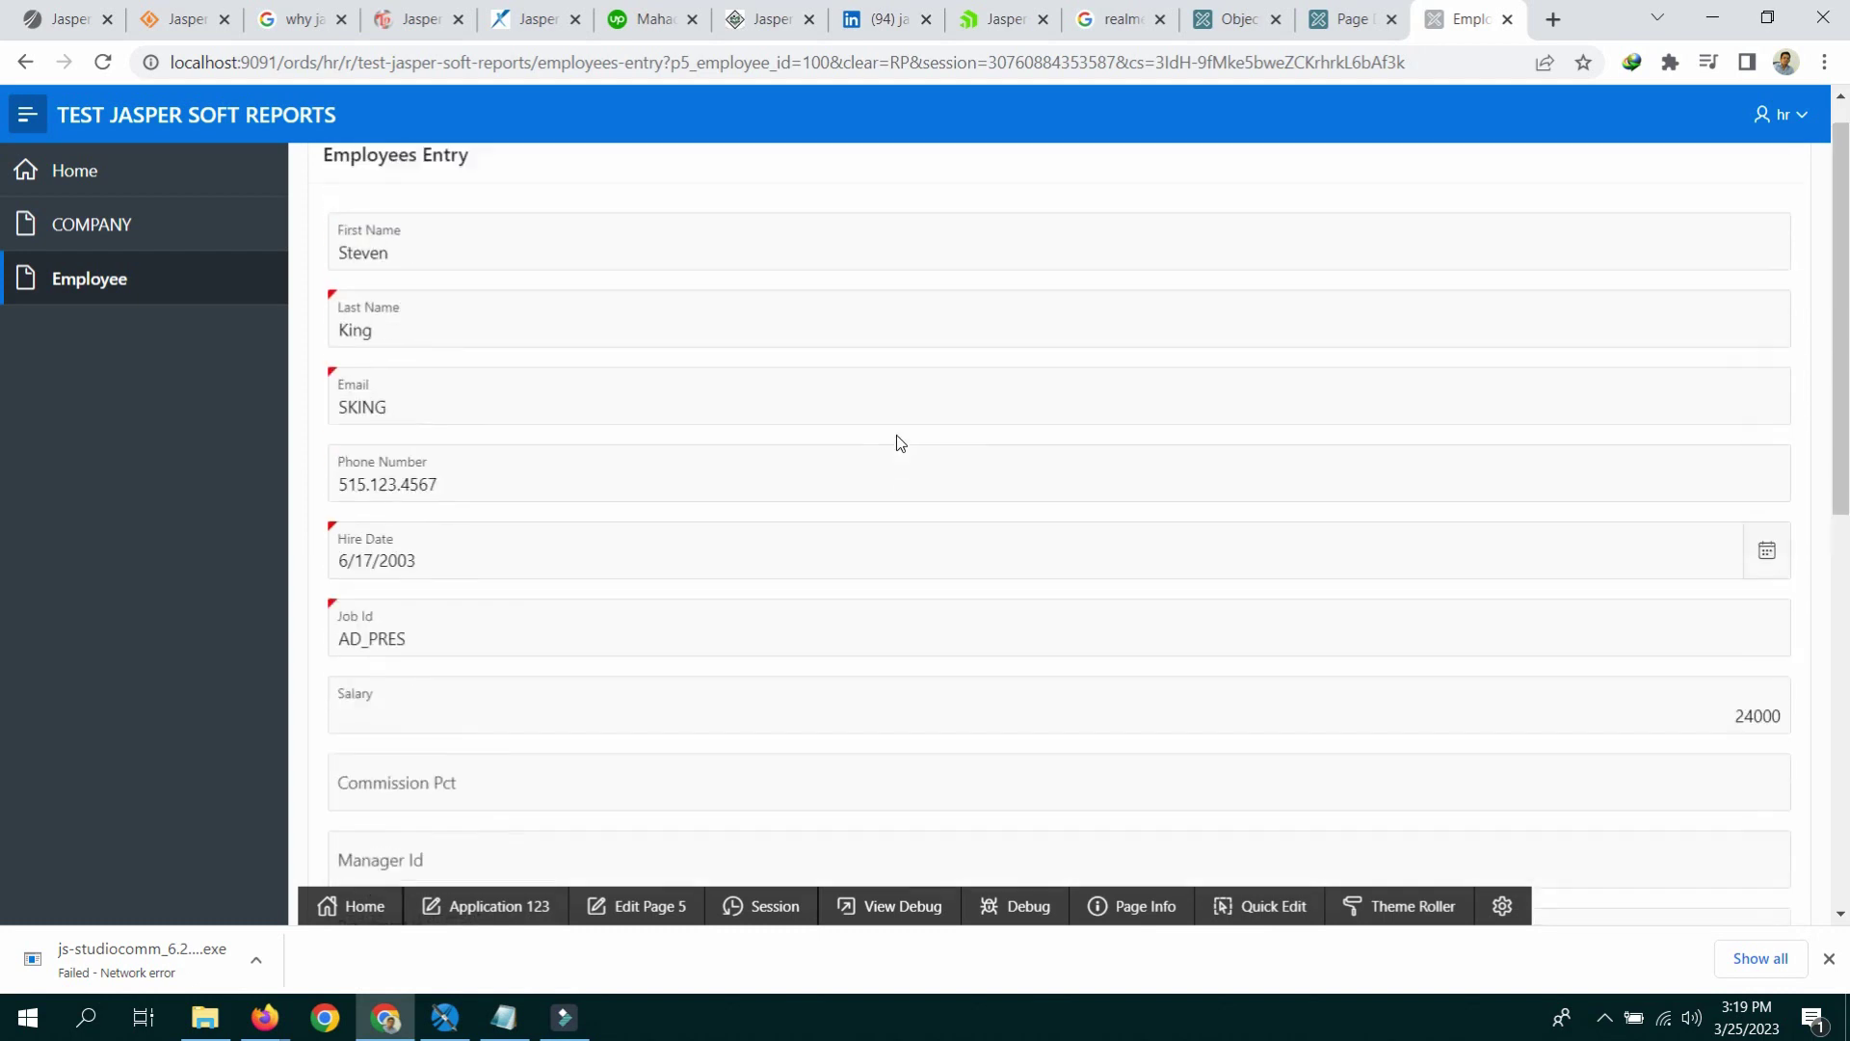
Step: On Page 5, put Last Name beside First Name and Phone Number beside Email
click(653, 906)
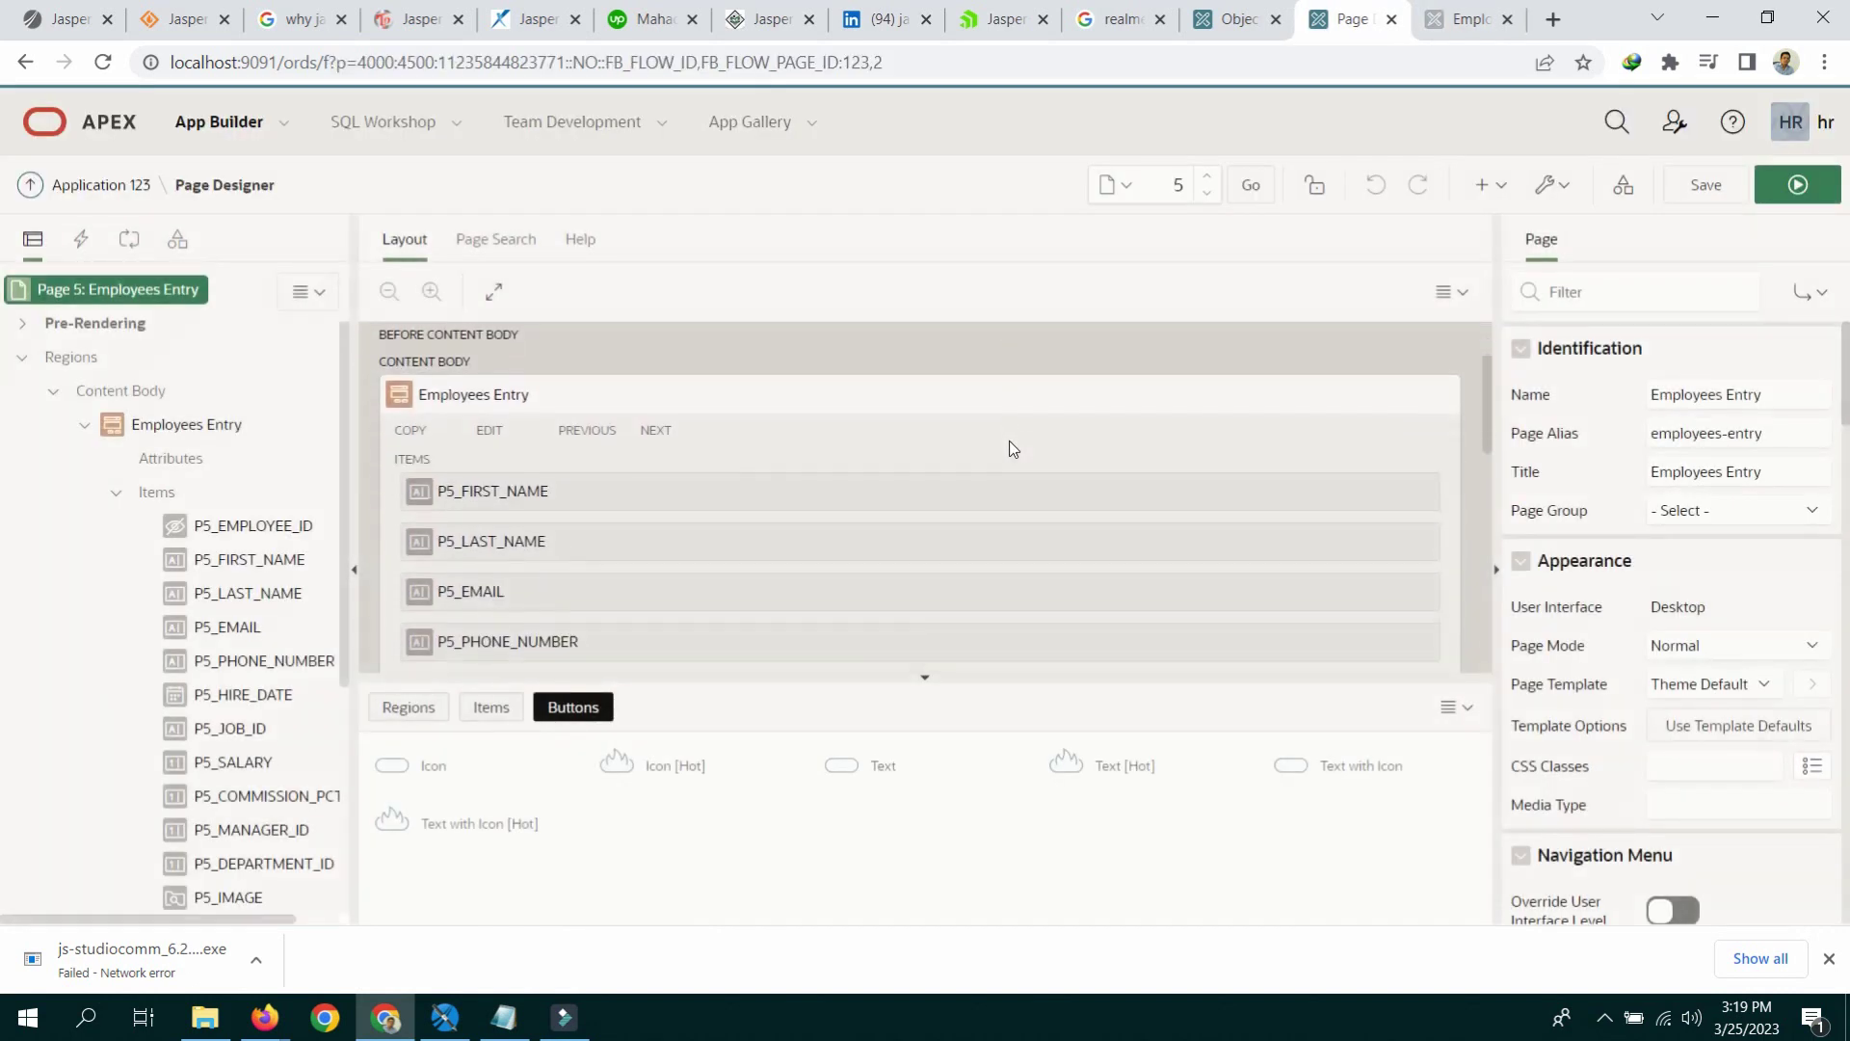
click(460, 550)
drag(461, 549, 1329, 492)
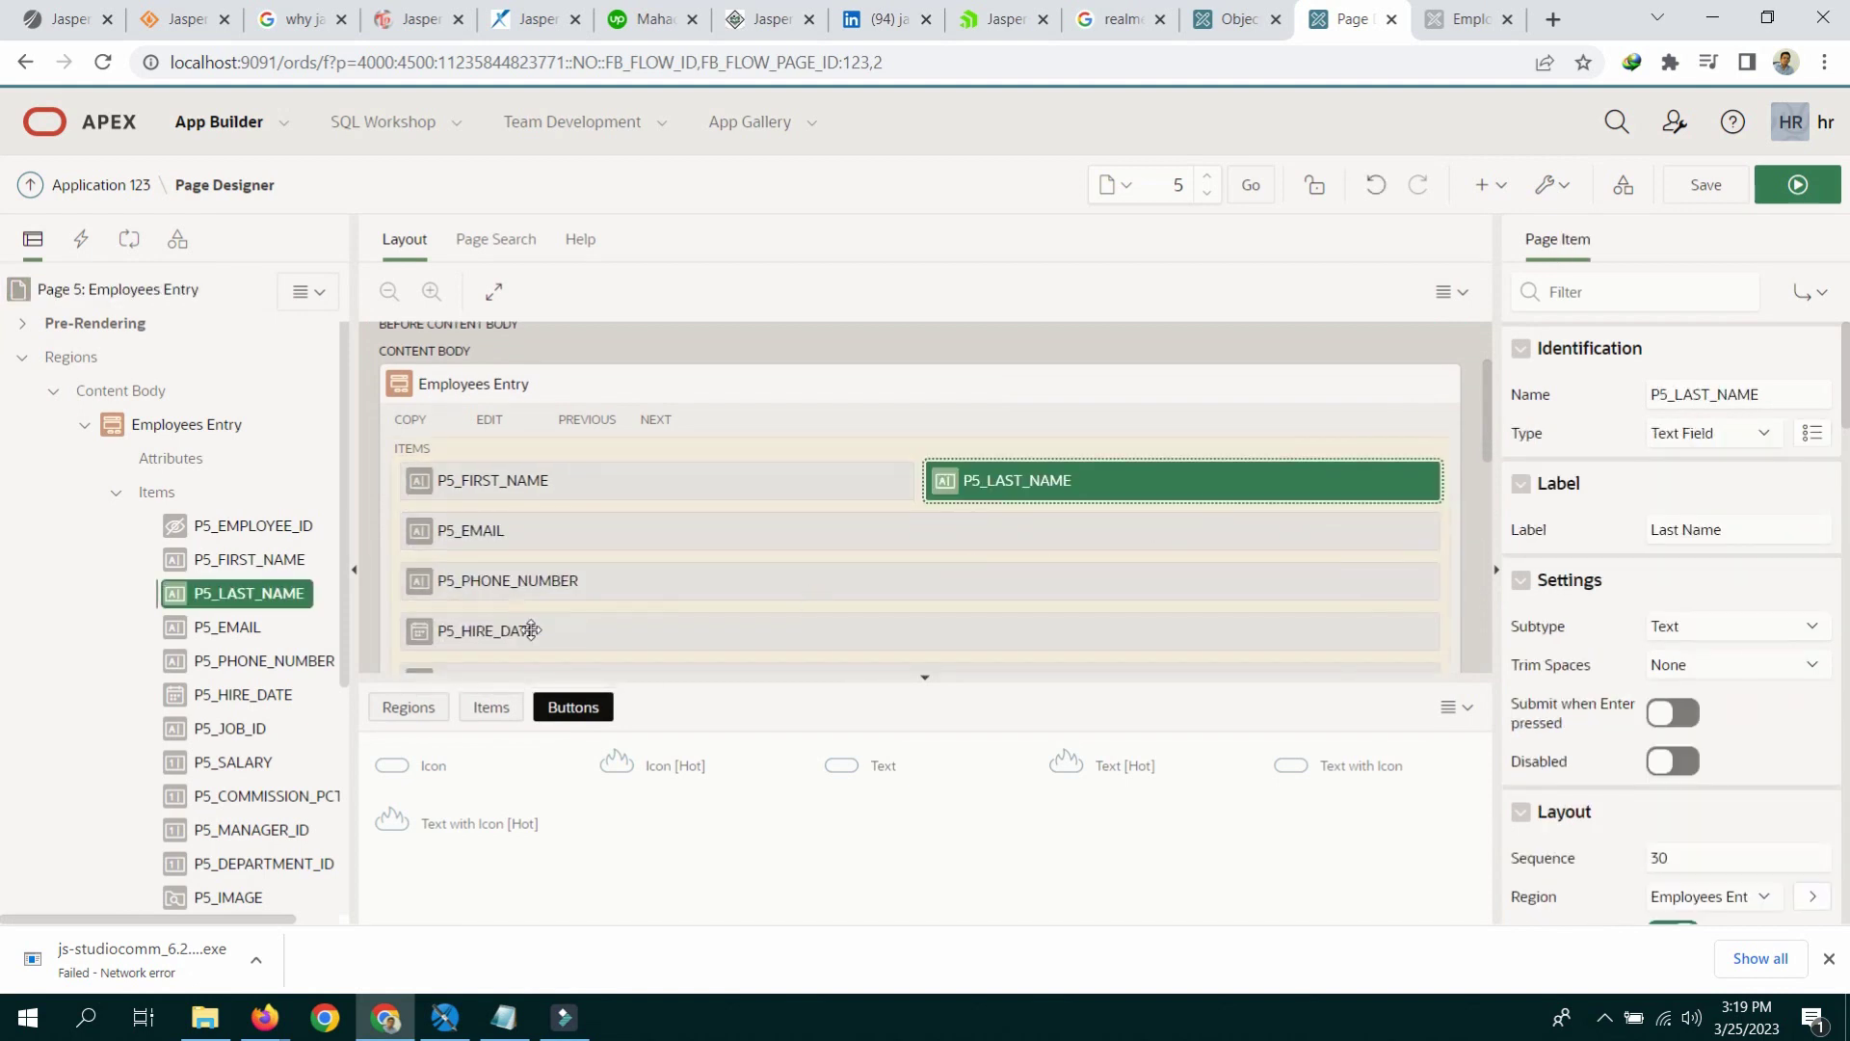
click(521, 590)
drag(521, 589, 1447, 538)
Step: Move Job Id to the Hire Date row, Commission Pct beside Salary, Department Id beside Manager Id
click(468, 615)
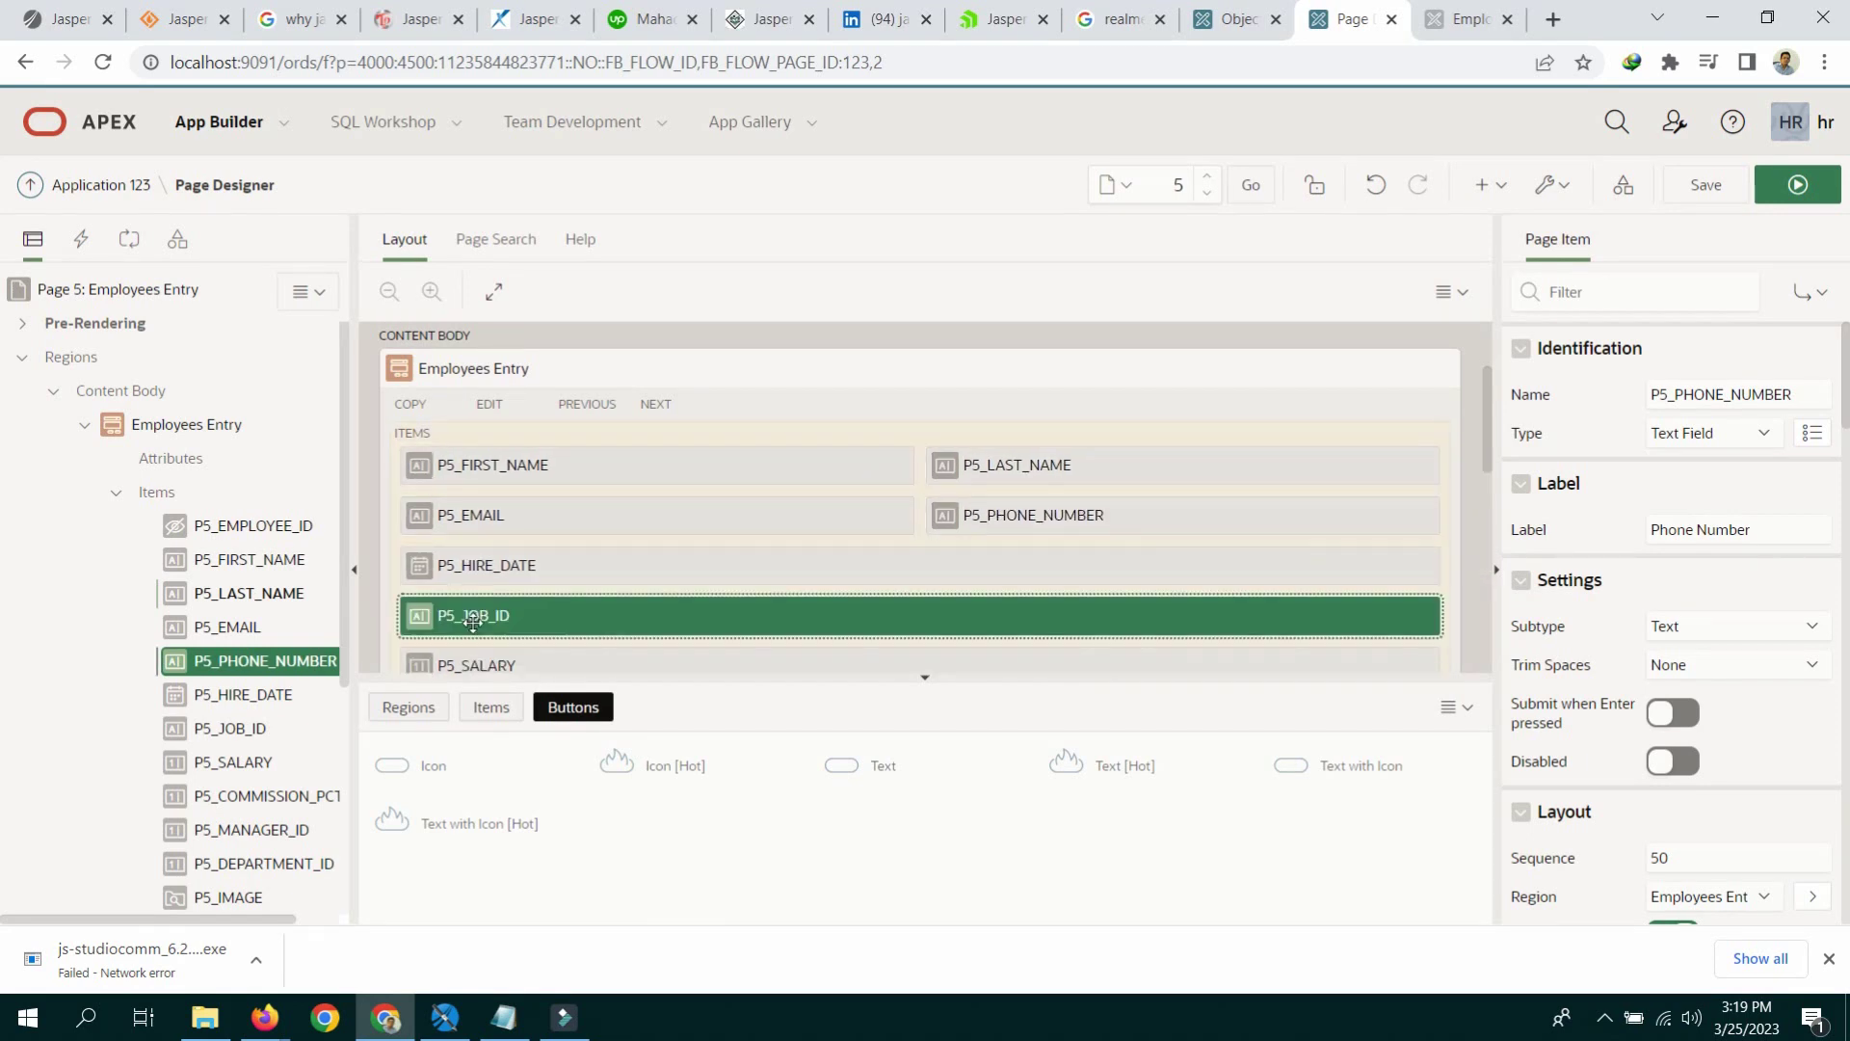
drag(467, 609, 1457, 546)
click(575, 581)
drag(447, 579, 1448, 533)
drag(453, 609, 1451, 557)
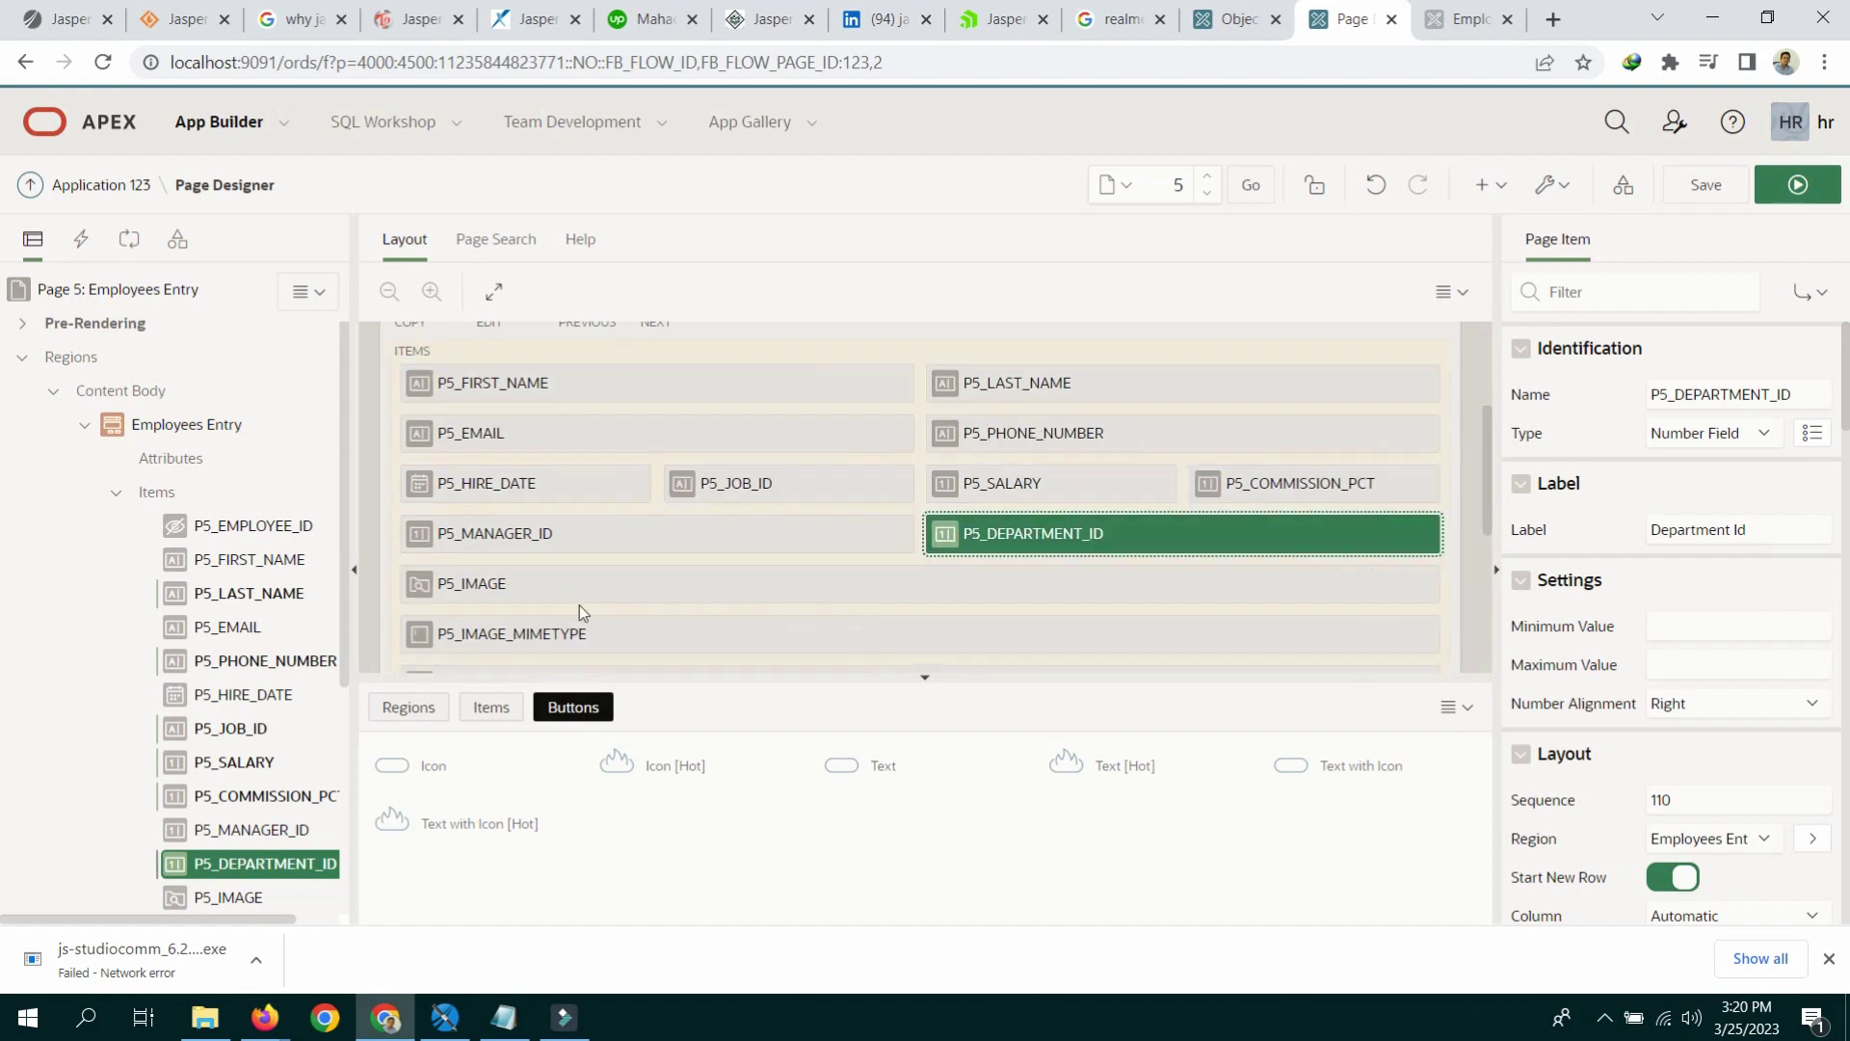
click(568, 583)
click(539, 631)
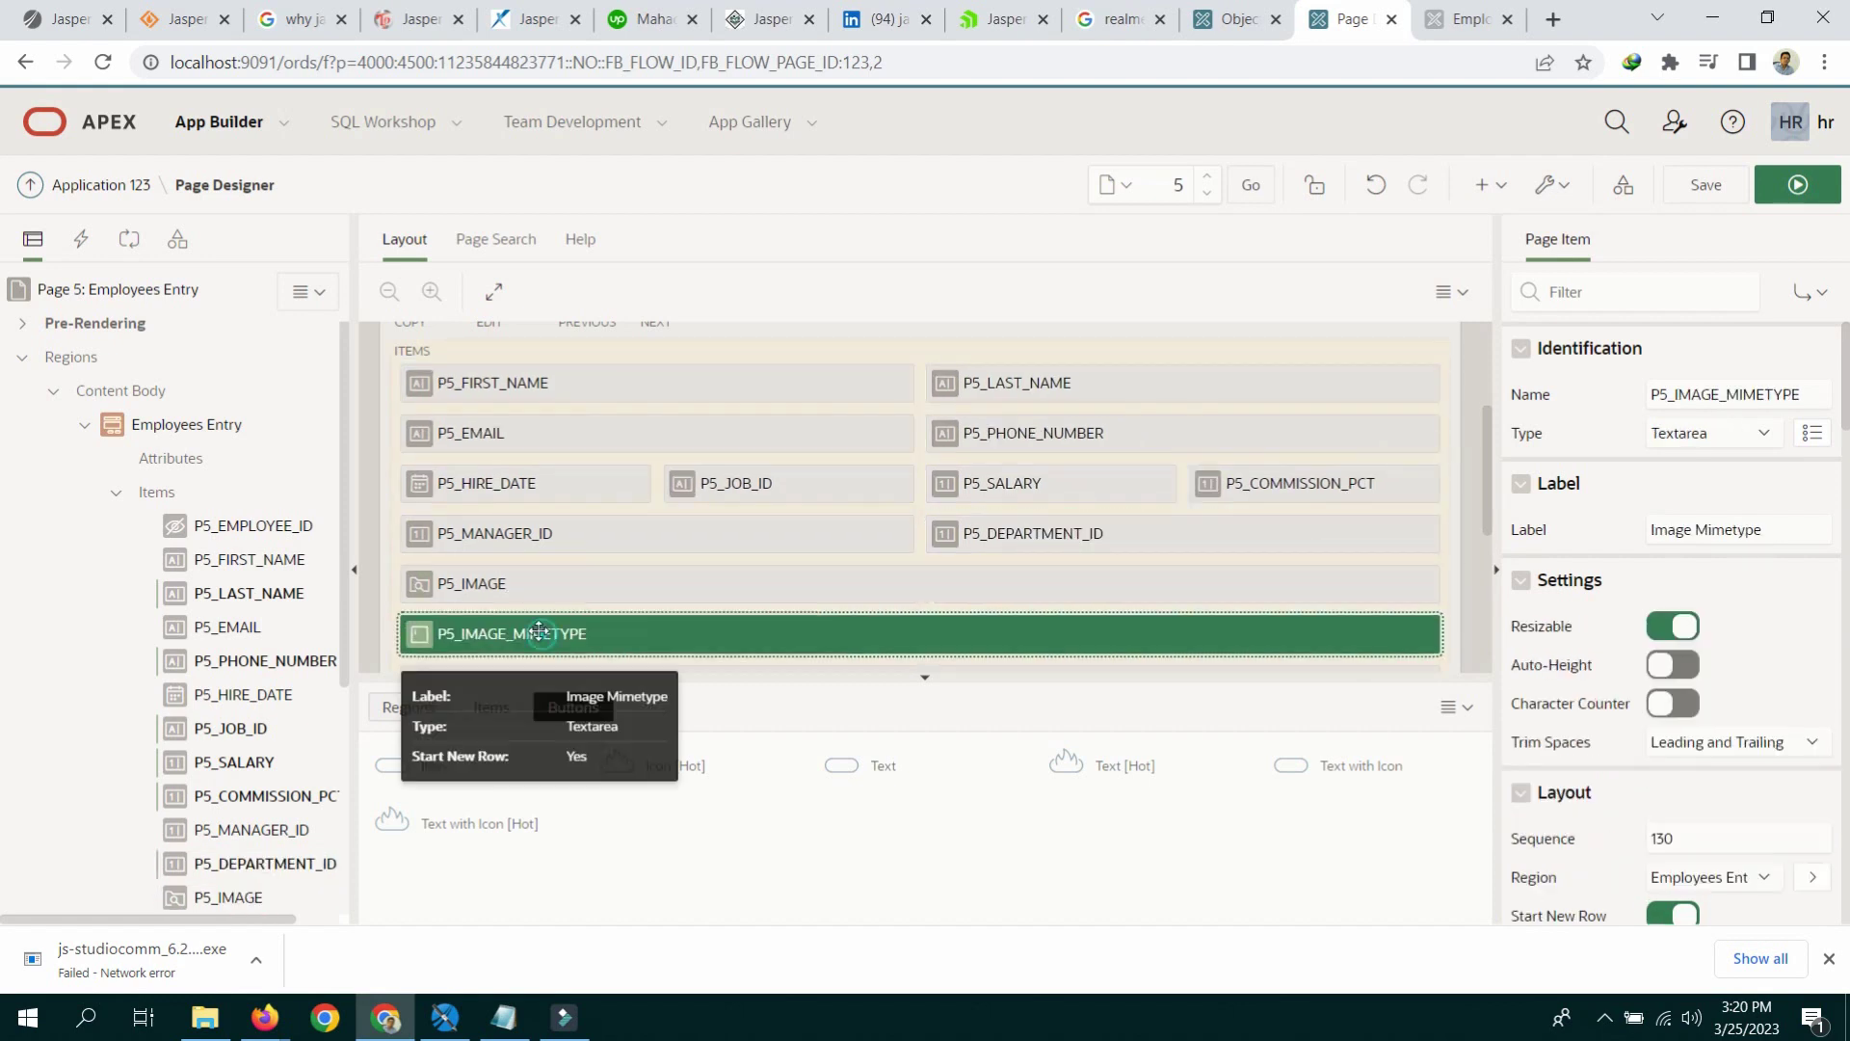
scroll(255, 713, down, 3)
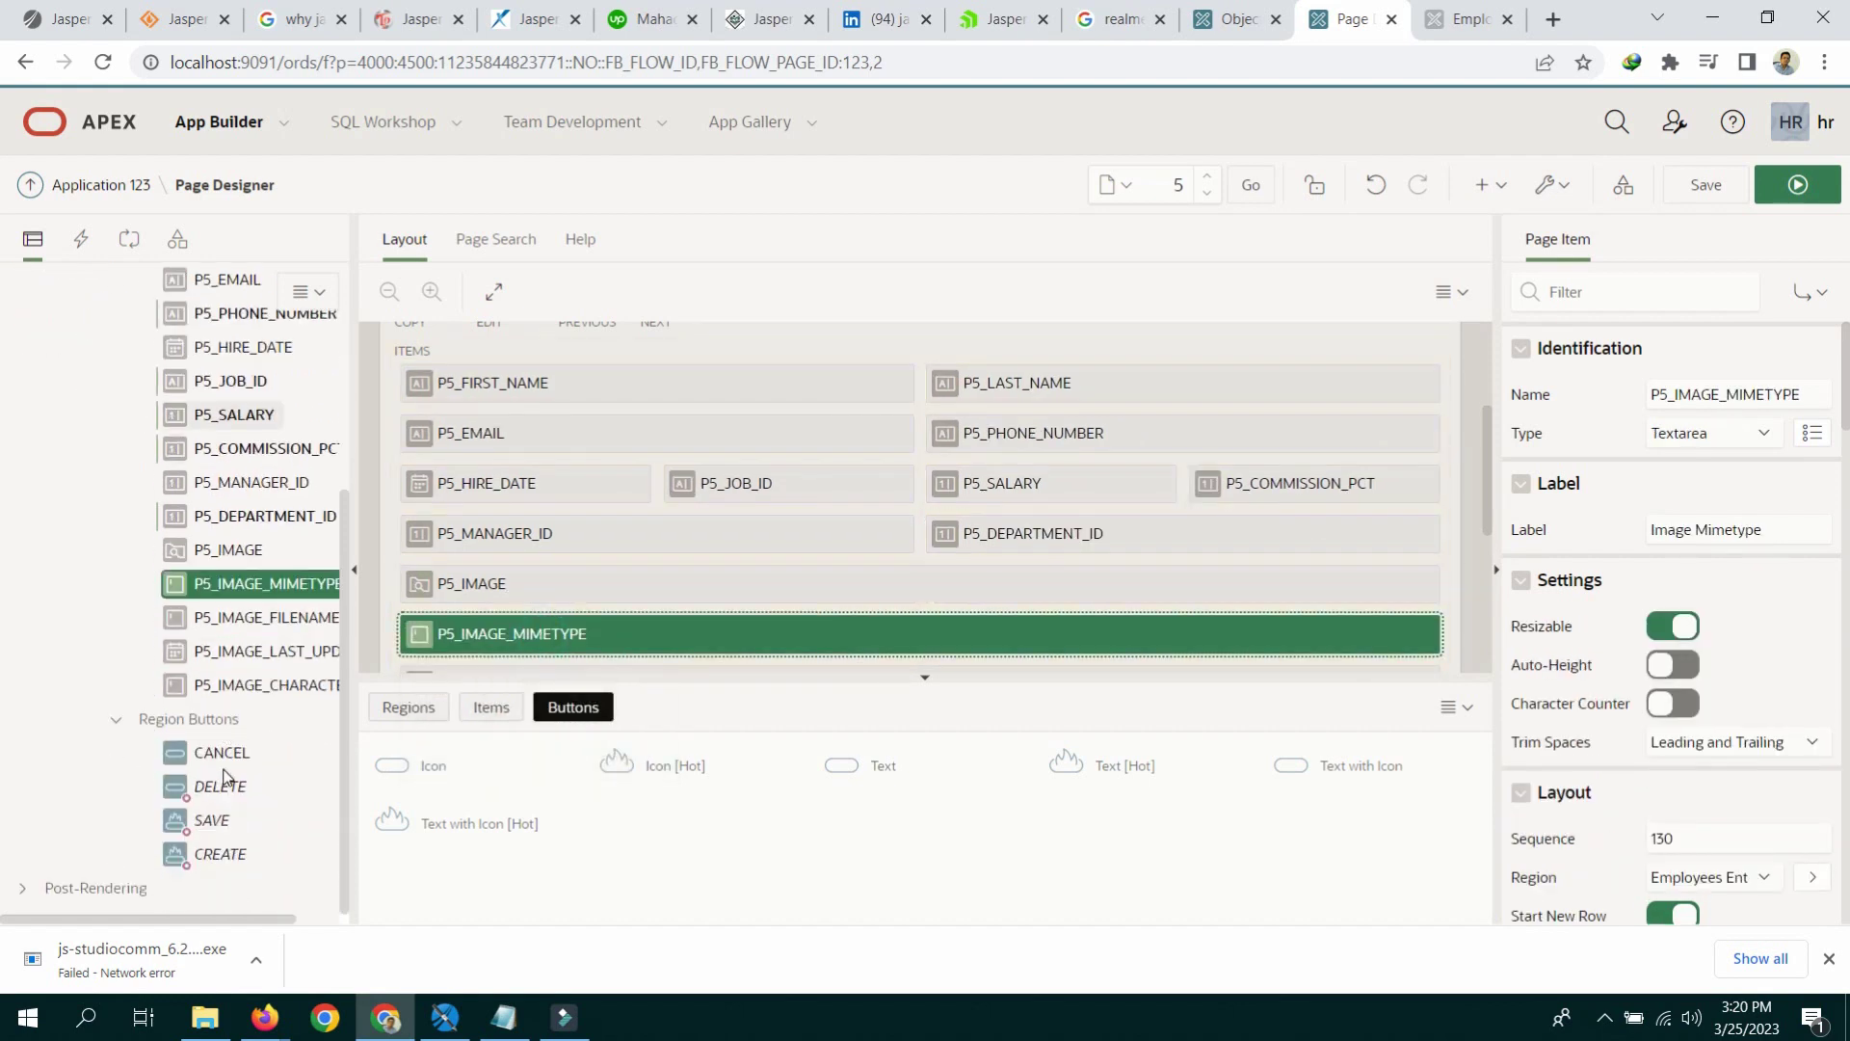
Step: Set the four P5_IMAGE mimetype, filename, last-update and charset items to Hidden
shift+click(262, 685)
click(1725, 394)
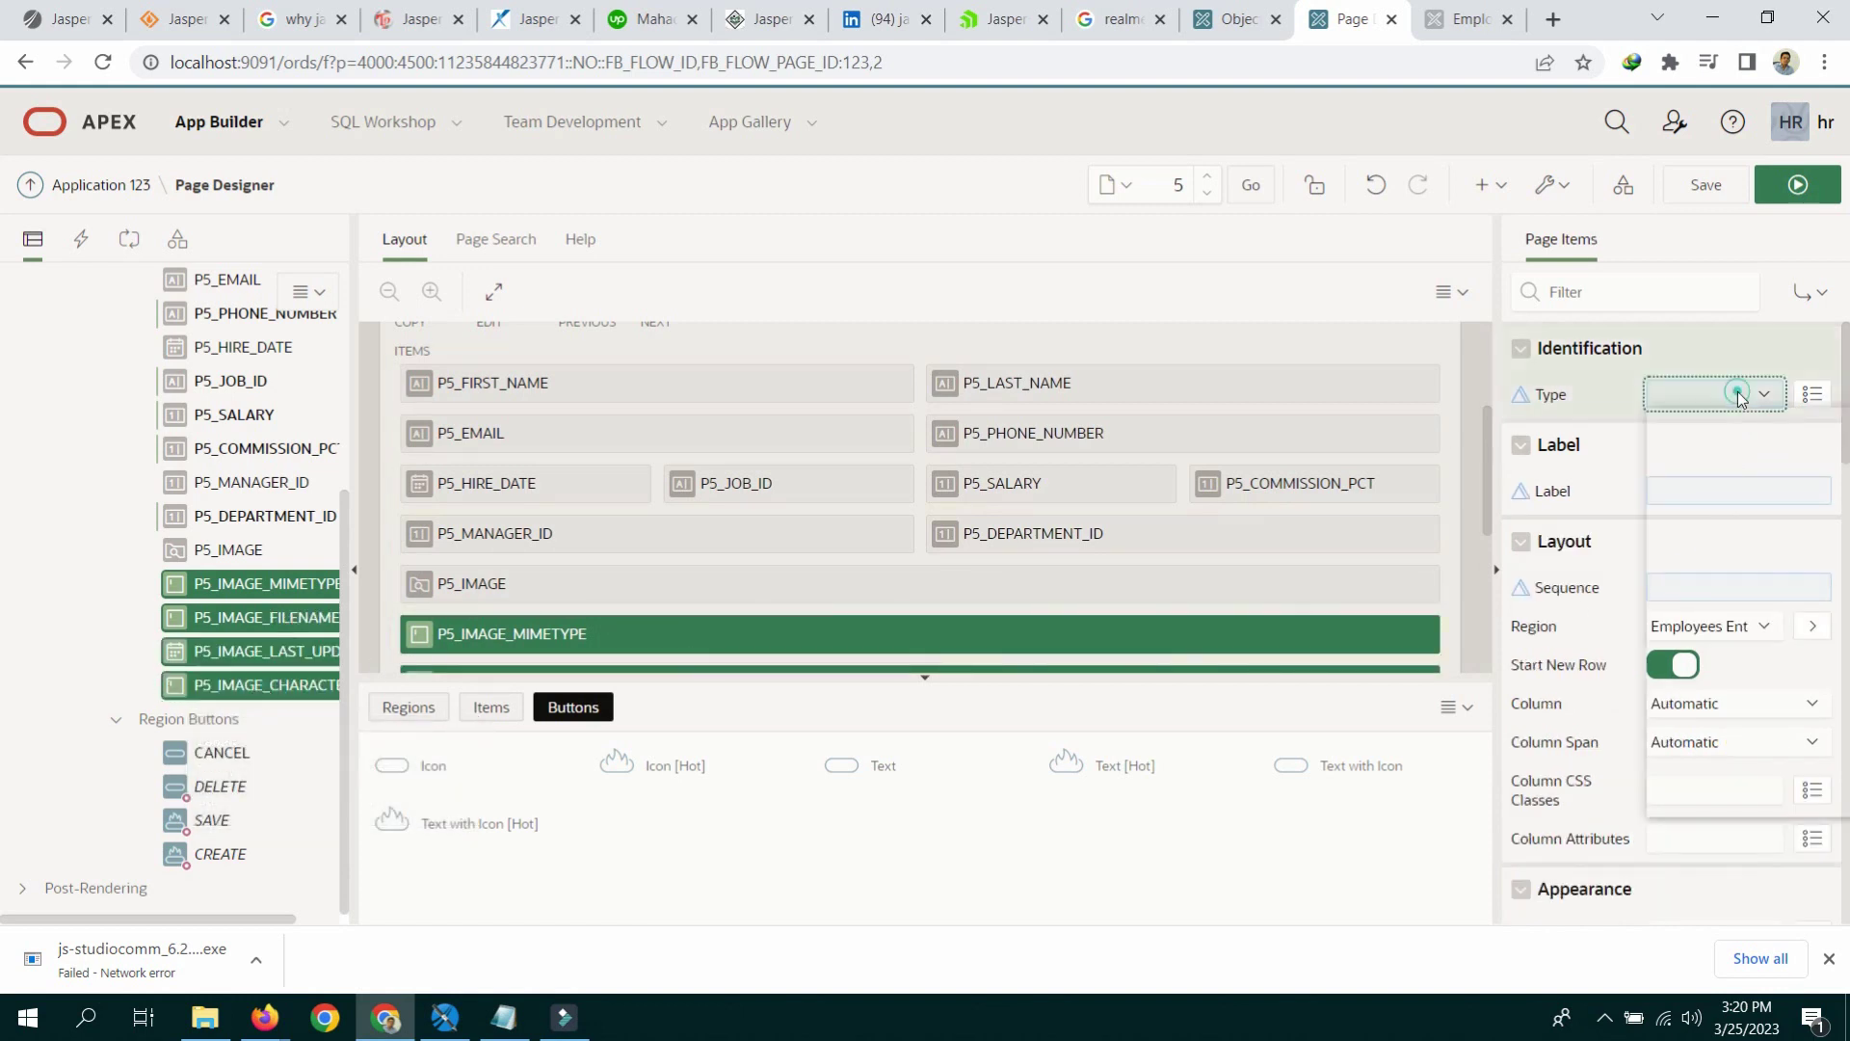
click(1704, 559)
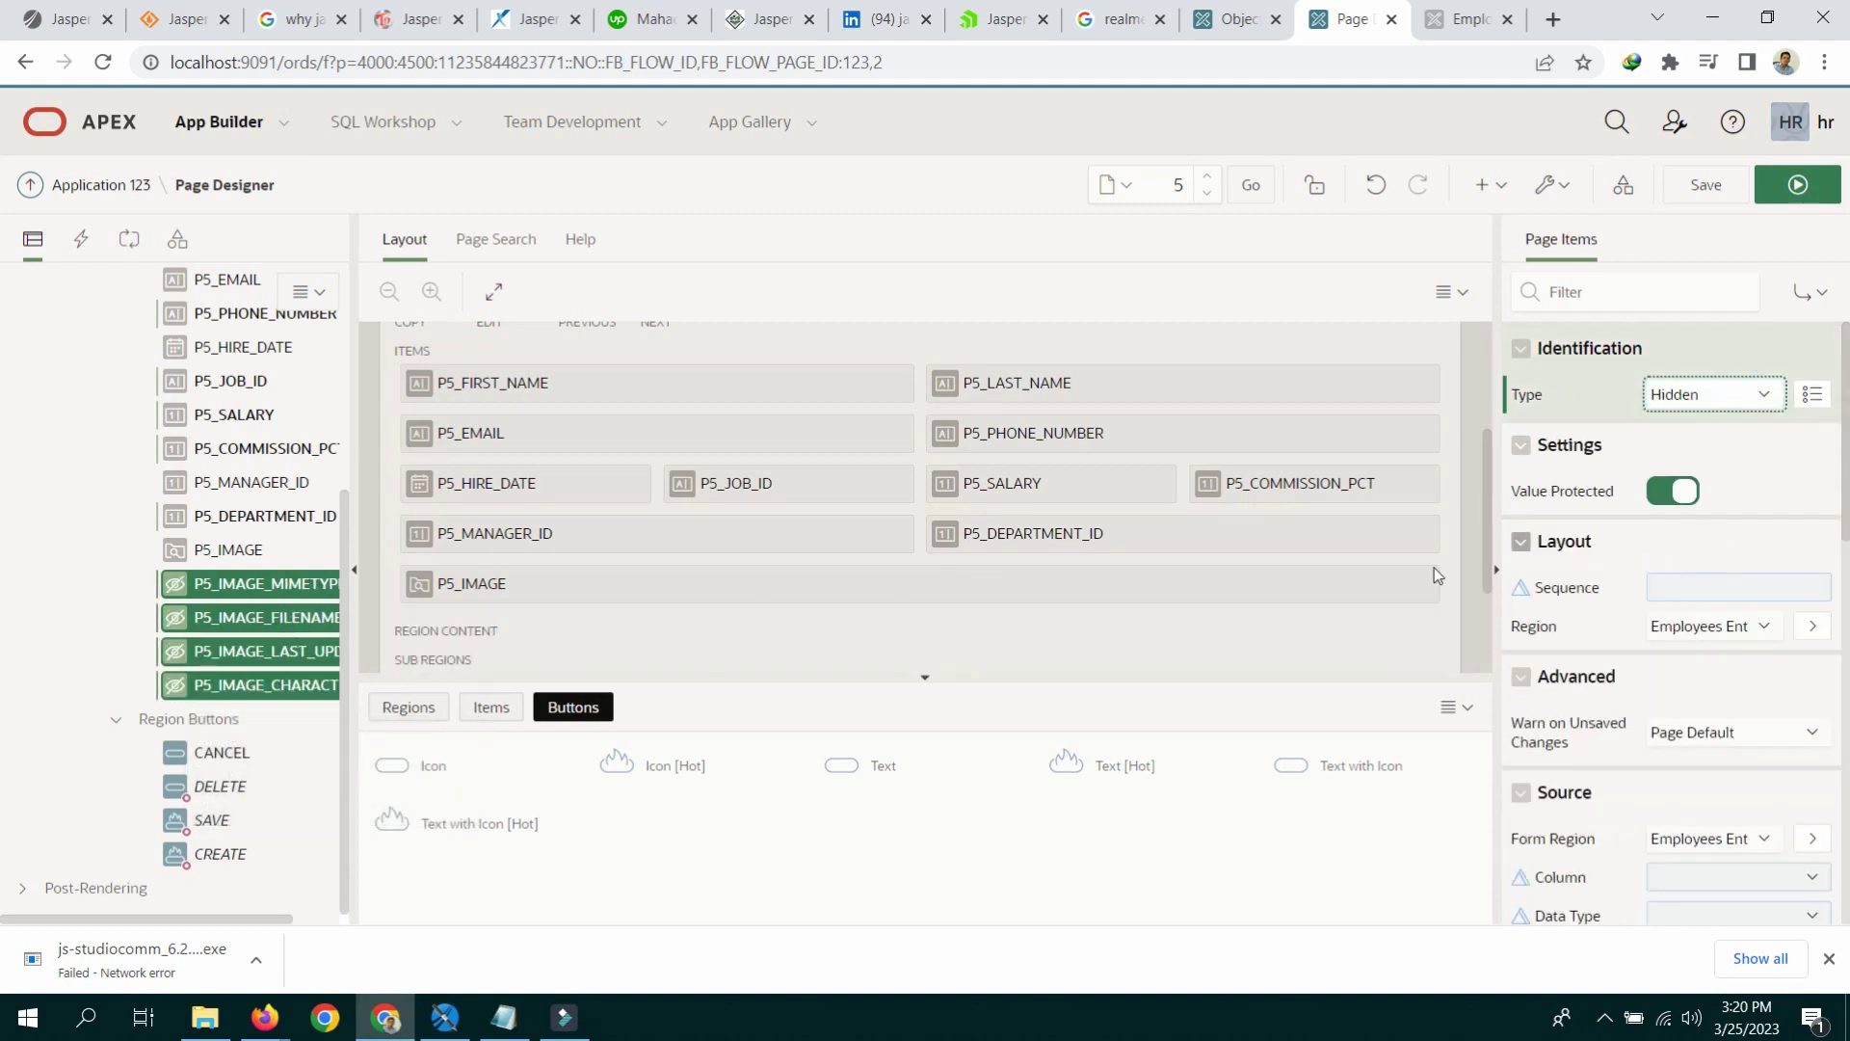
Step: Select P5_IMAGE's MIME Type Column setting and bring up the schema script in Notepad
click(236, 551)
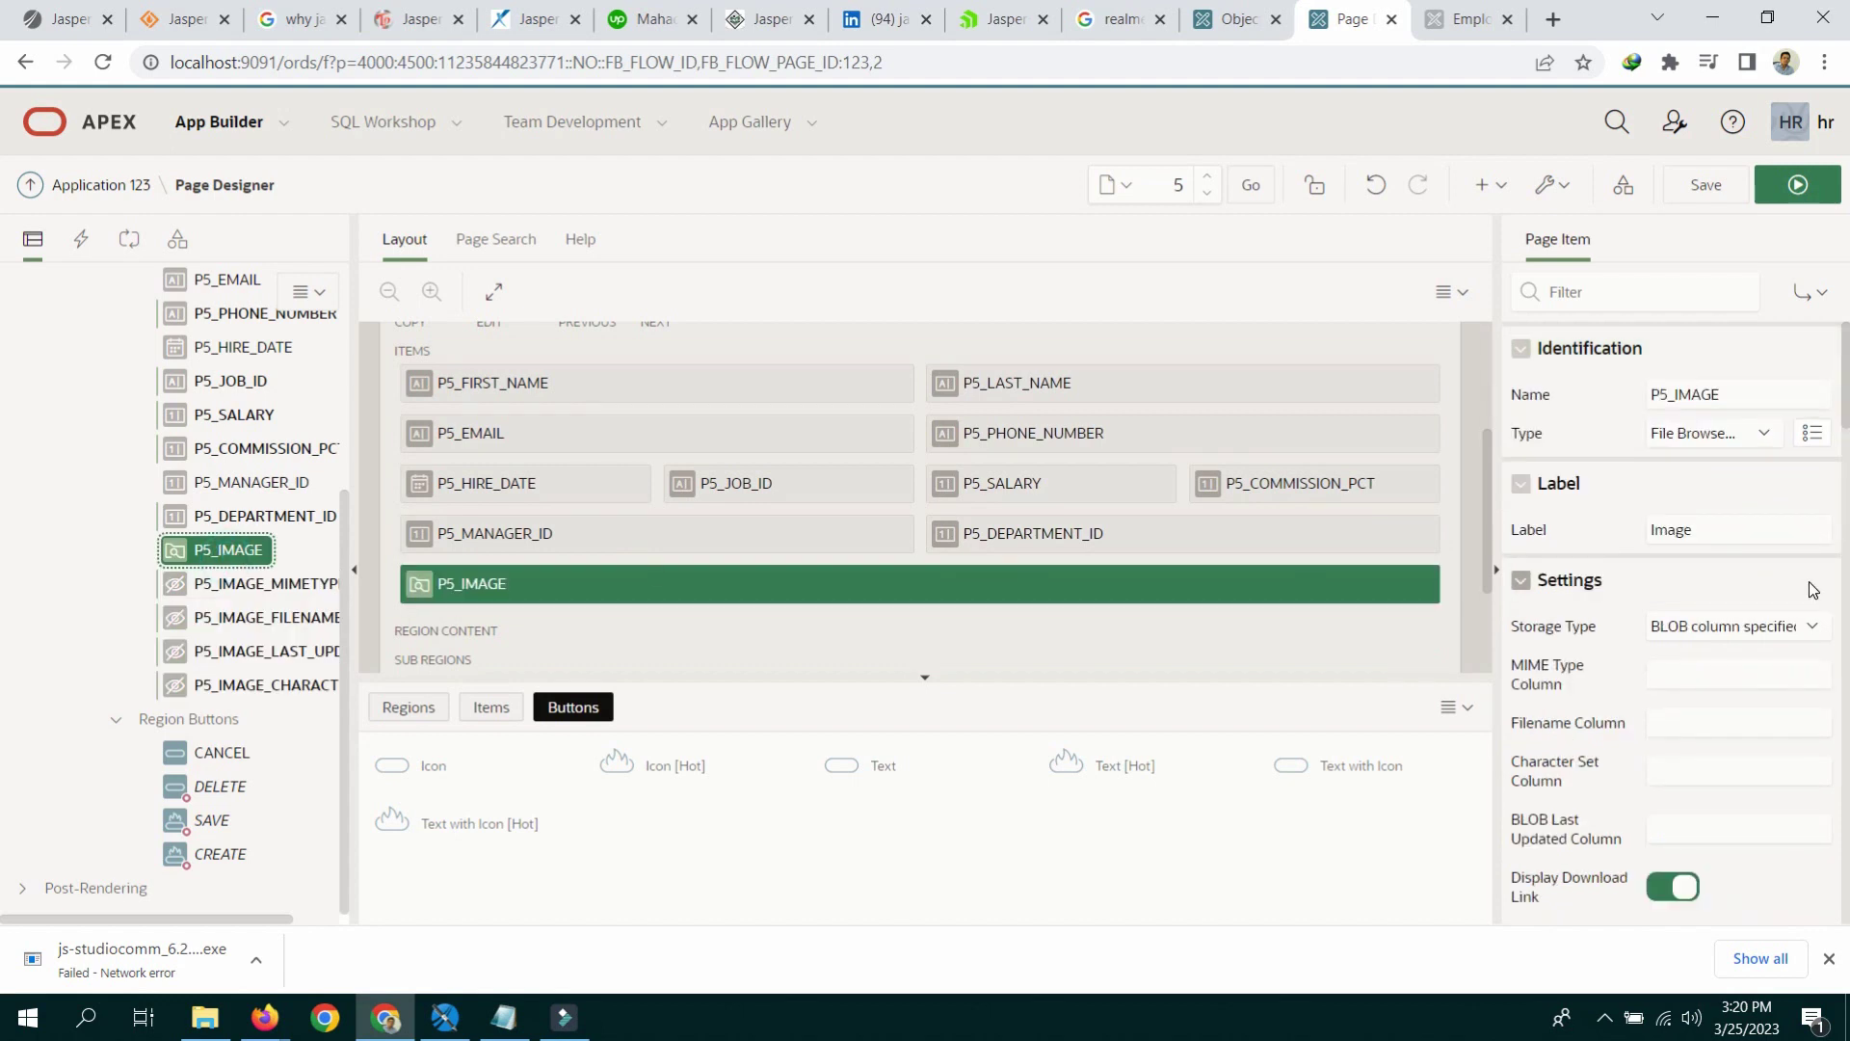
scroll(1812, 590, down, 3)
click(1684, 479)
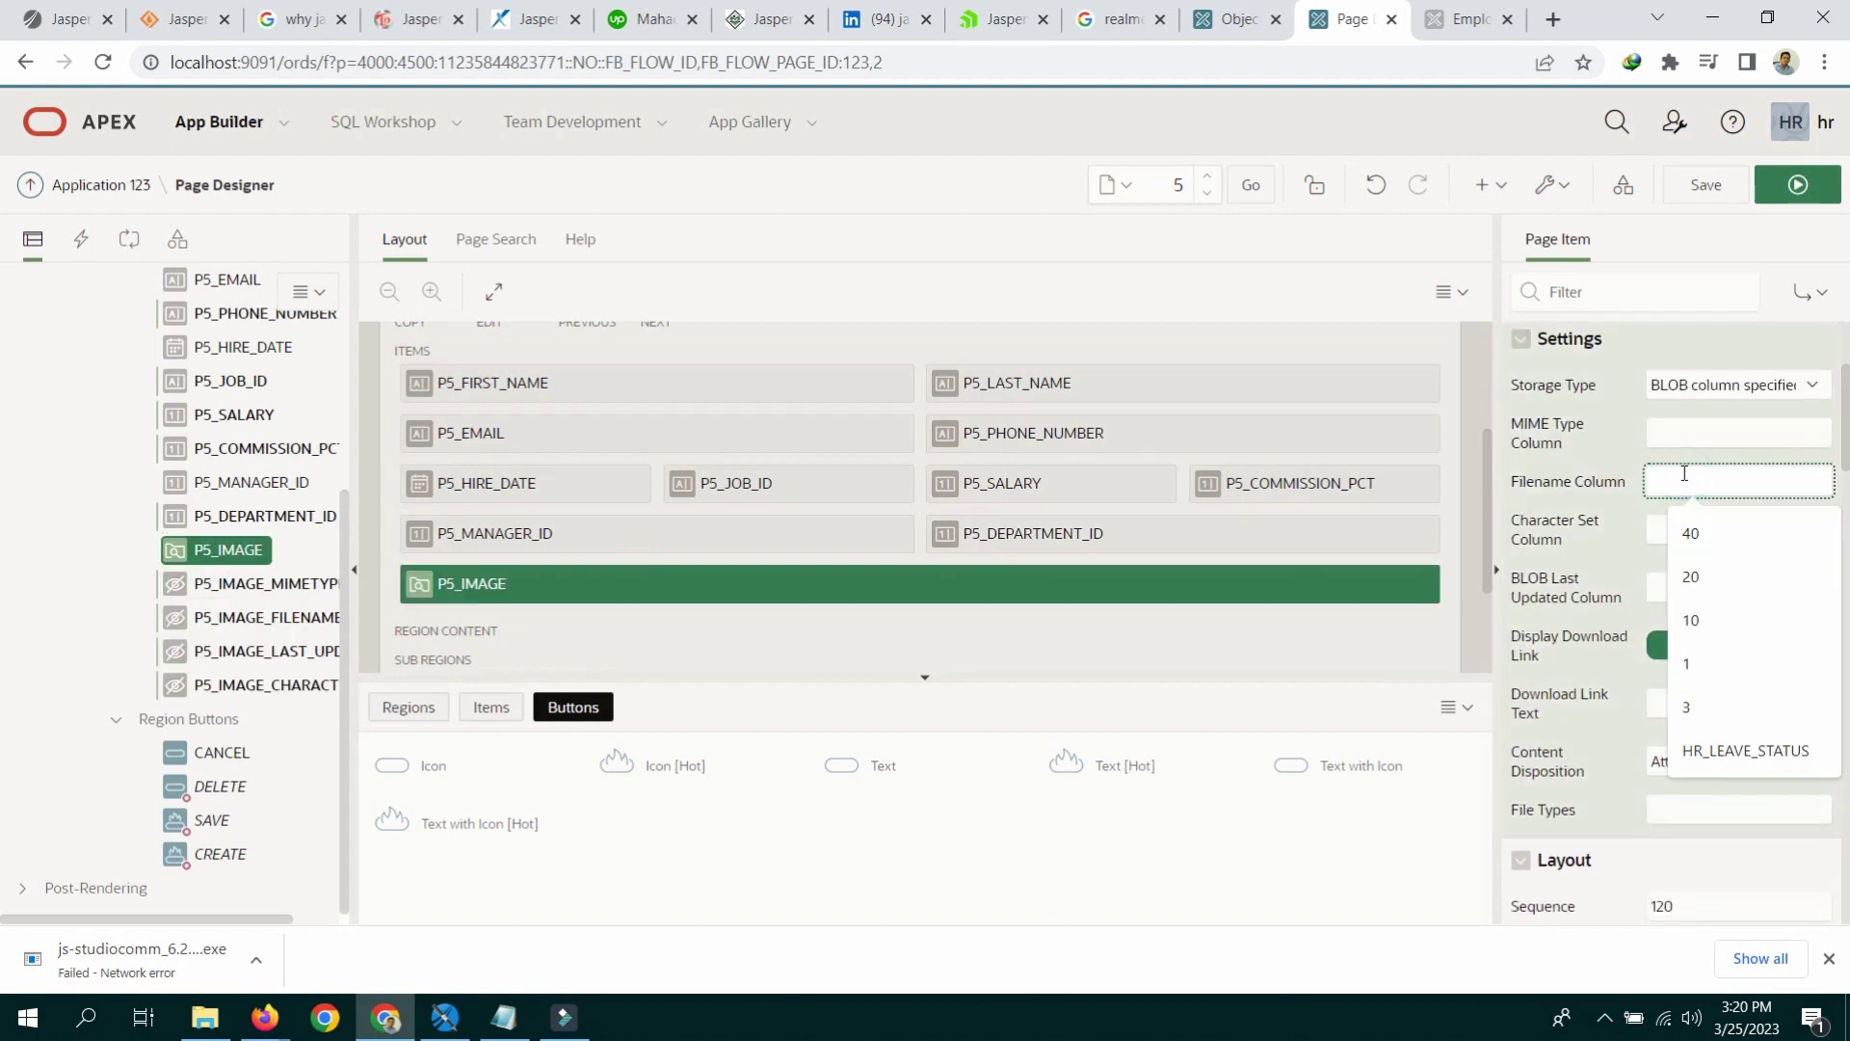
click(1692, 427)
click(504, 1017)
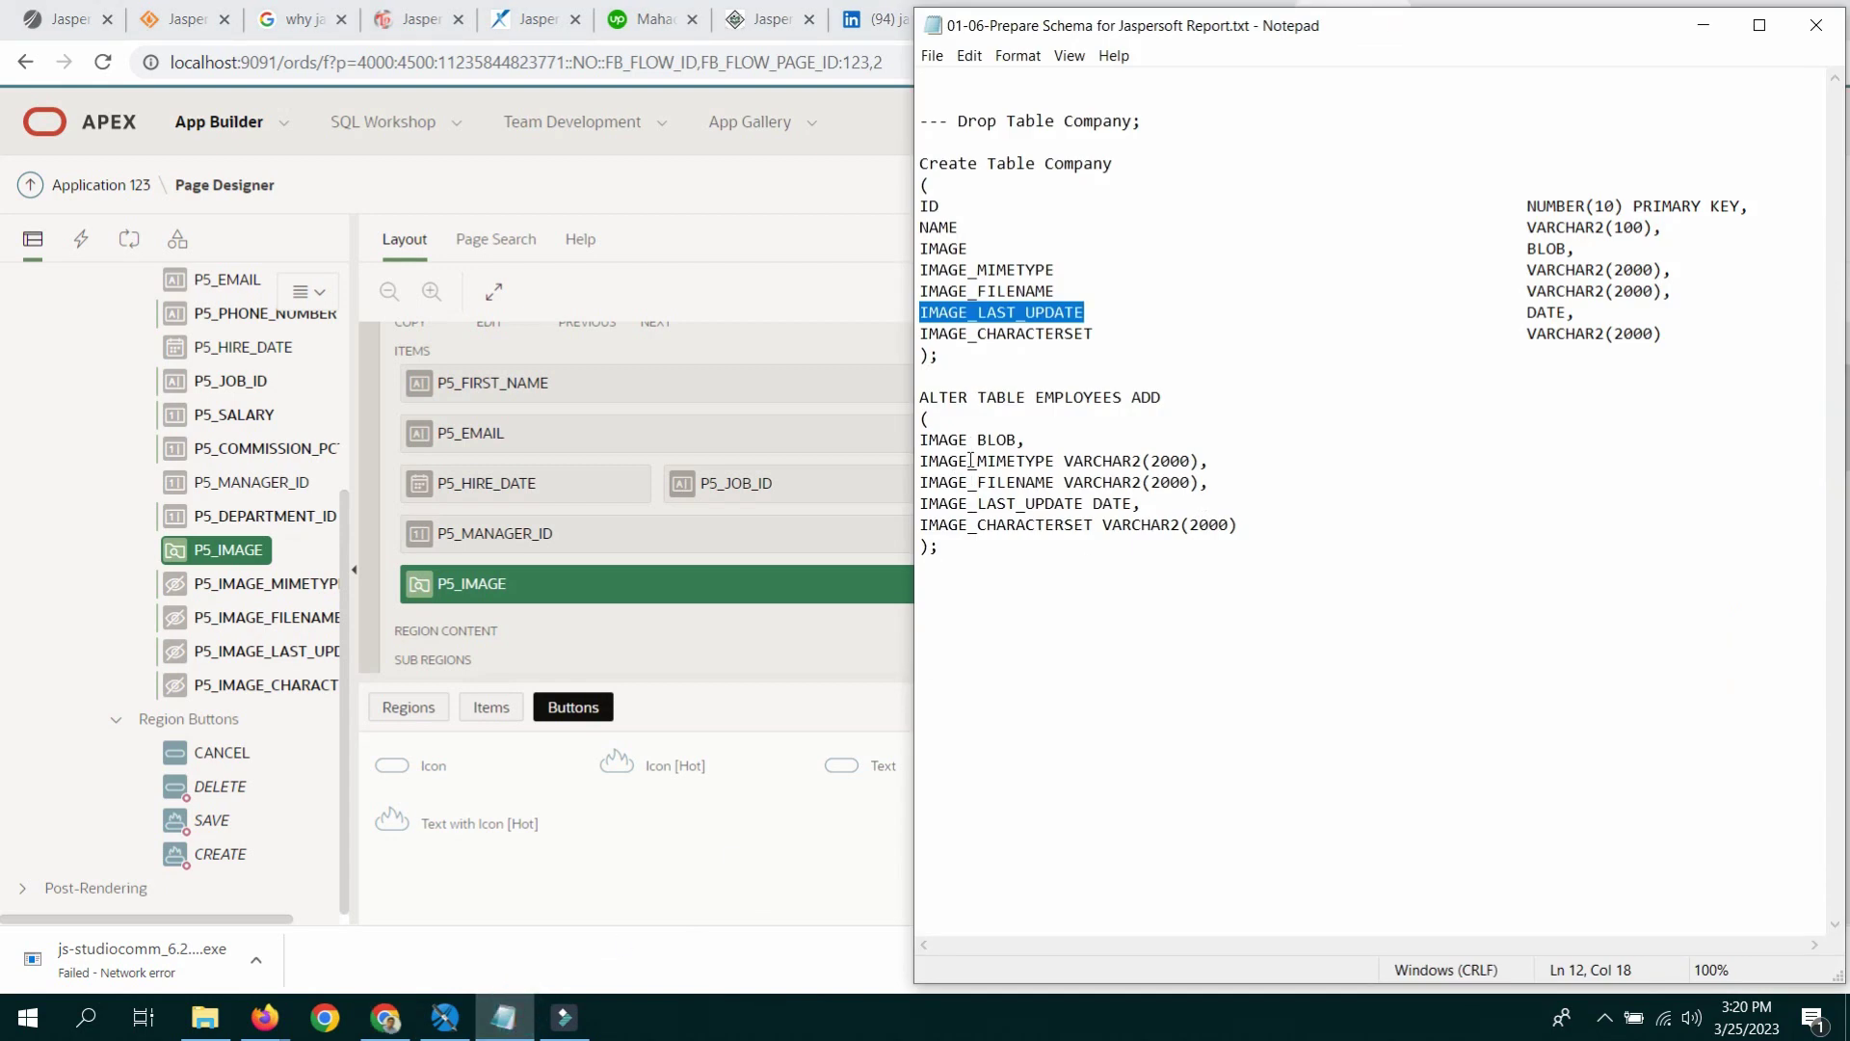
Step: Copy IMAGE_MIMETYPE from the script into P5_IMAGE's MIME Type Column, then select IMAGE_FILENAME
drag(921, 460, 1009, 461)
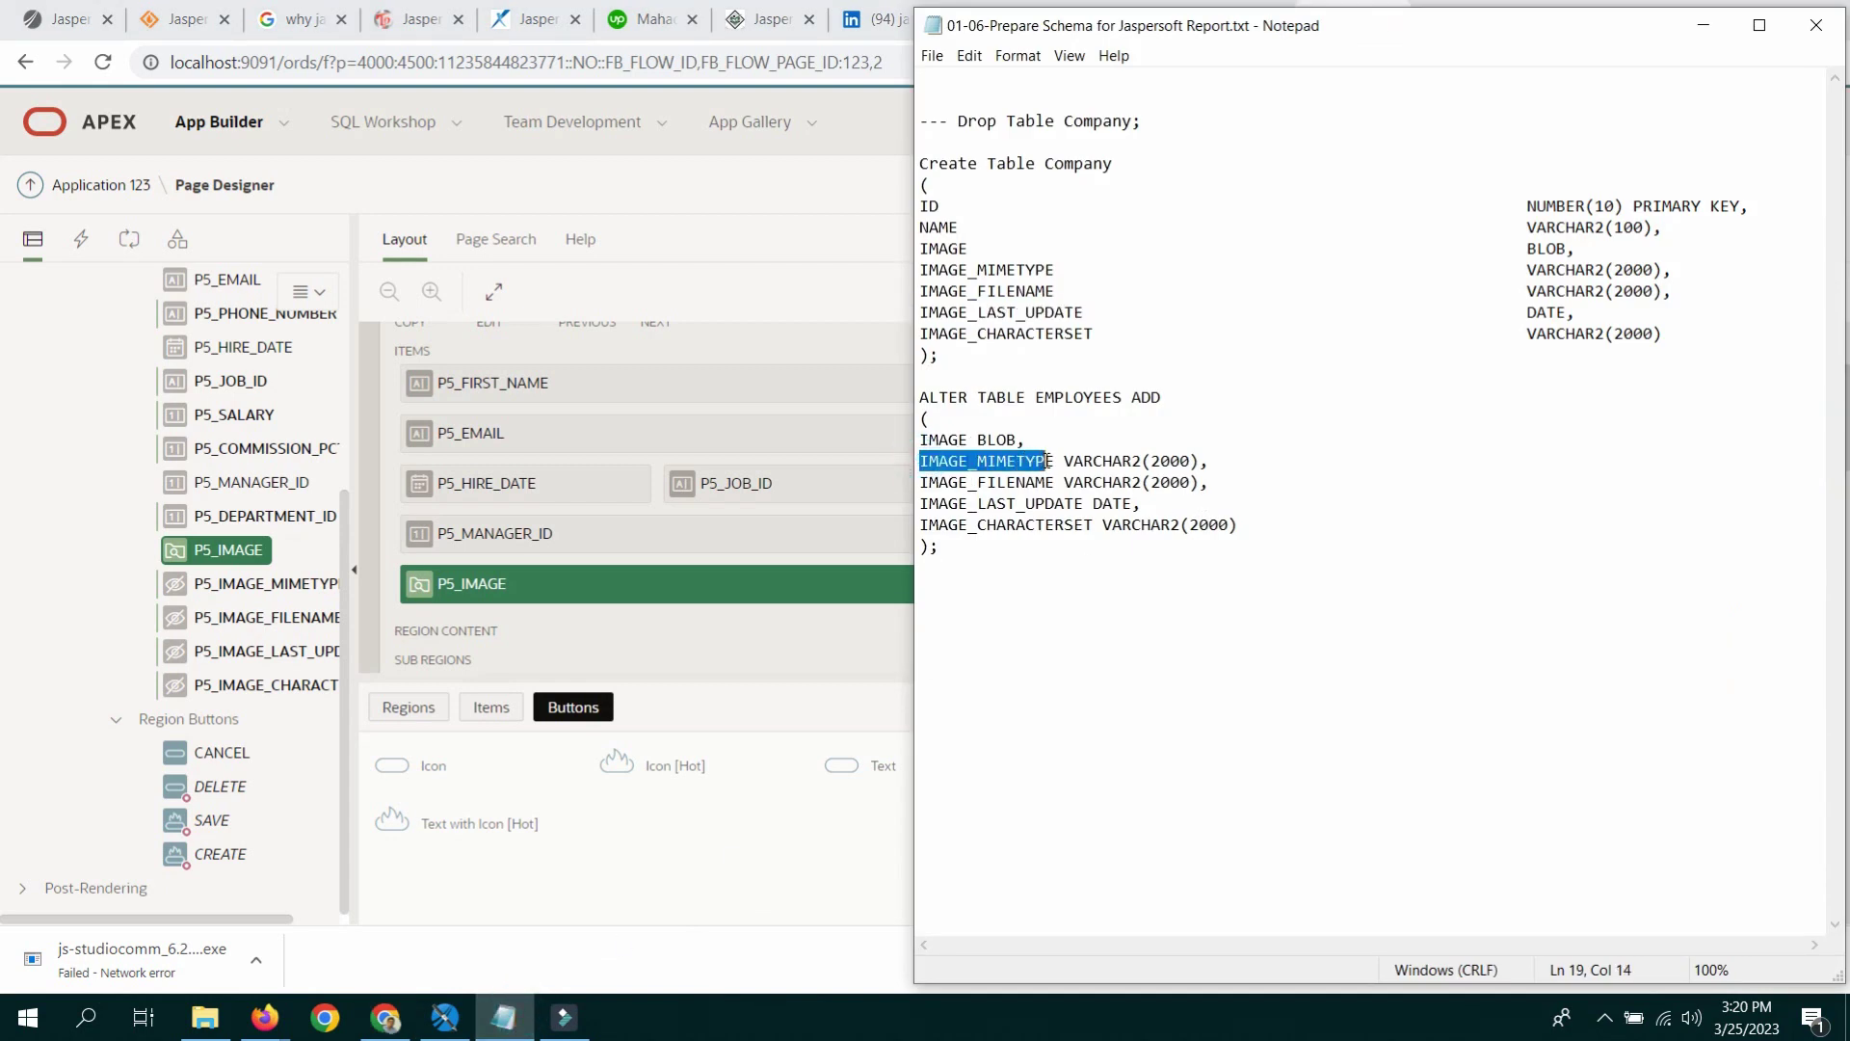
right_click(1021, 457)
click(1066, 535)
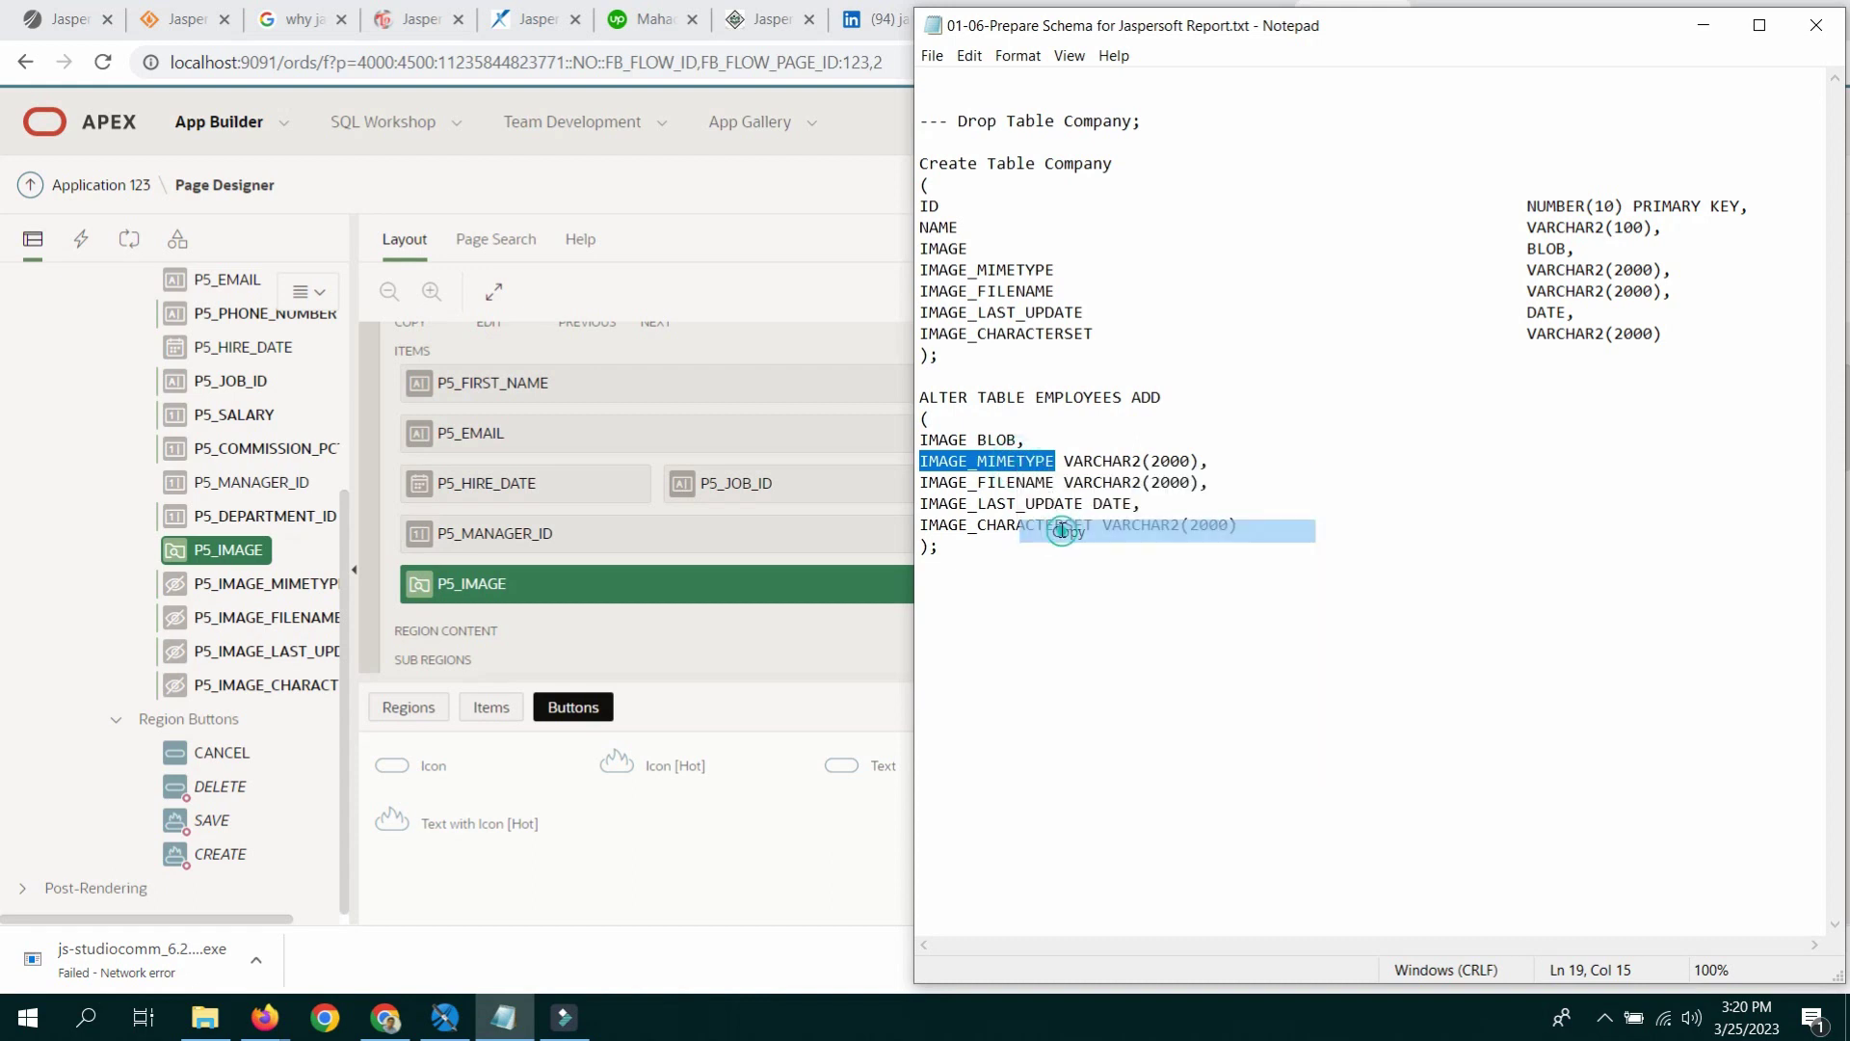
click(667, 959)
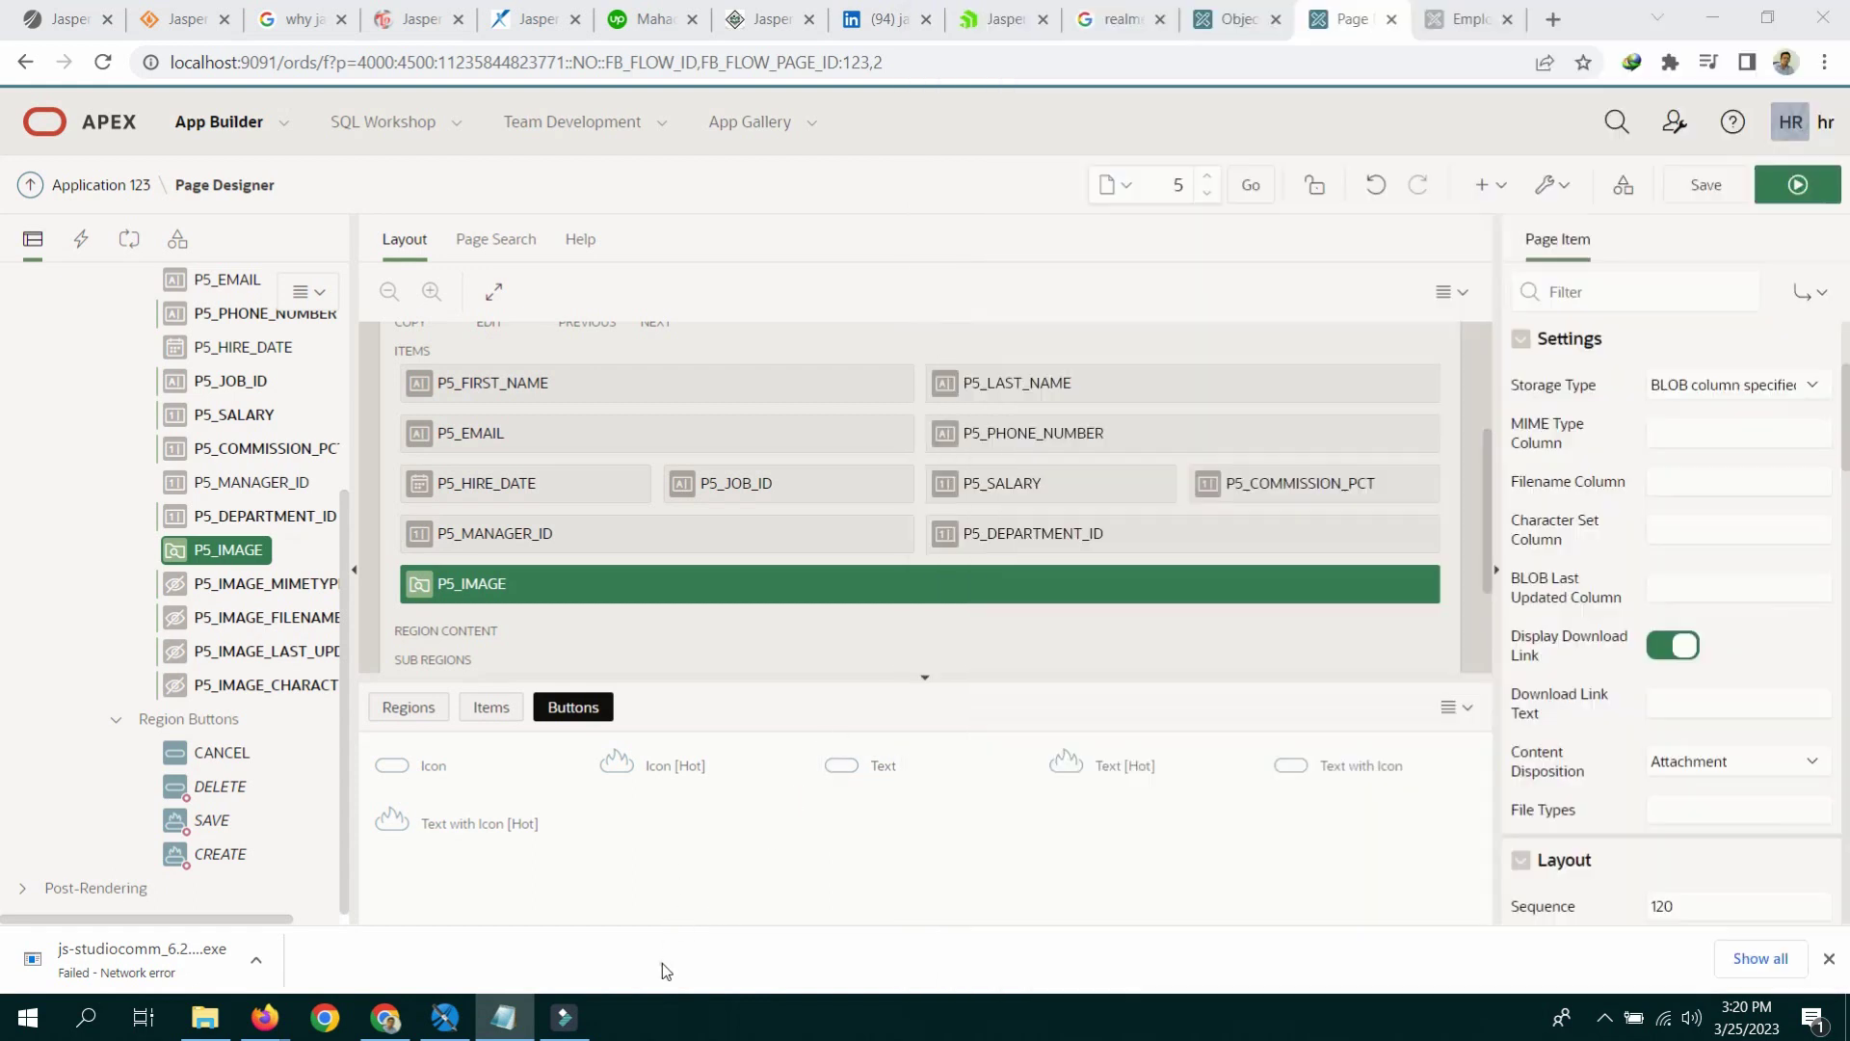
right_click(1708, 424)
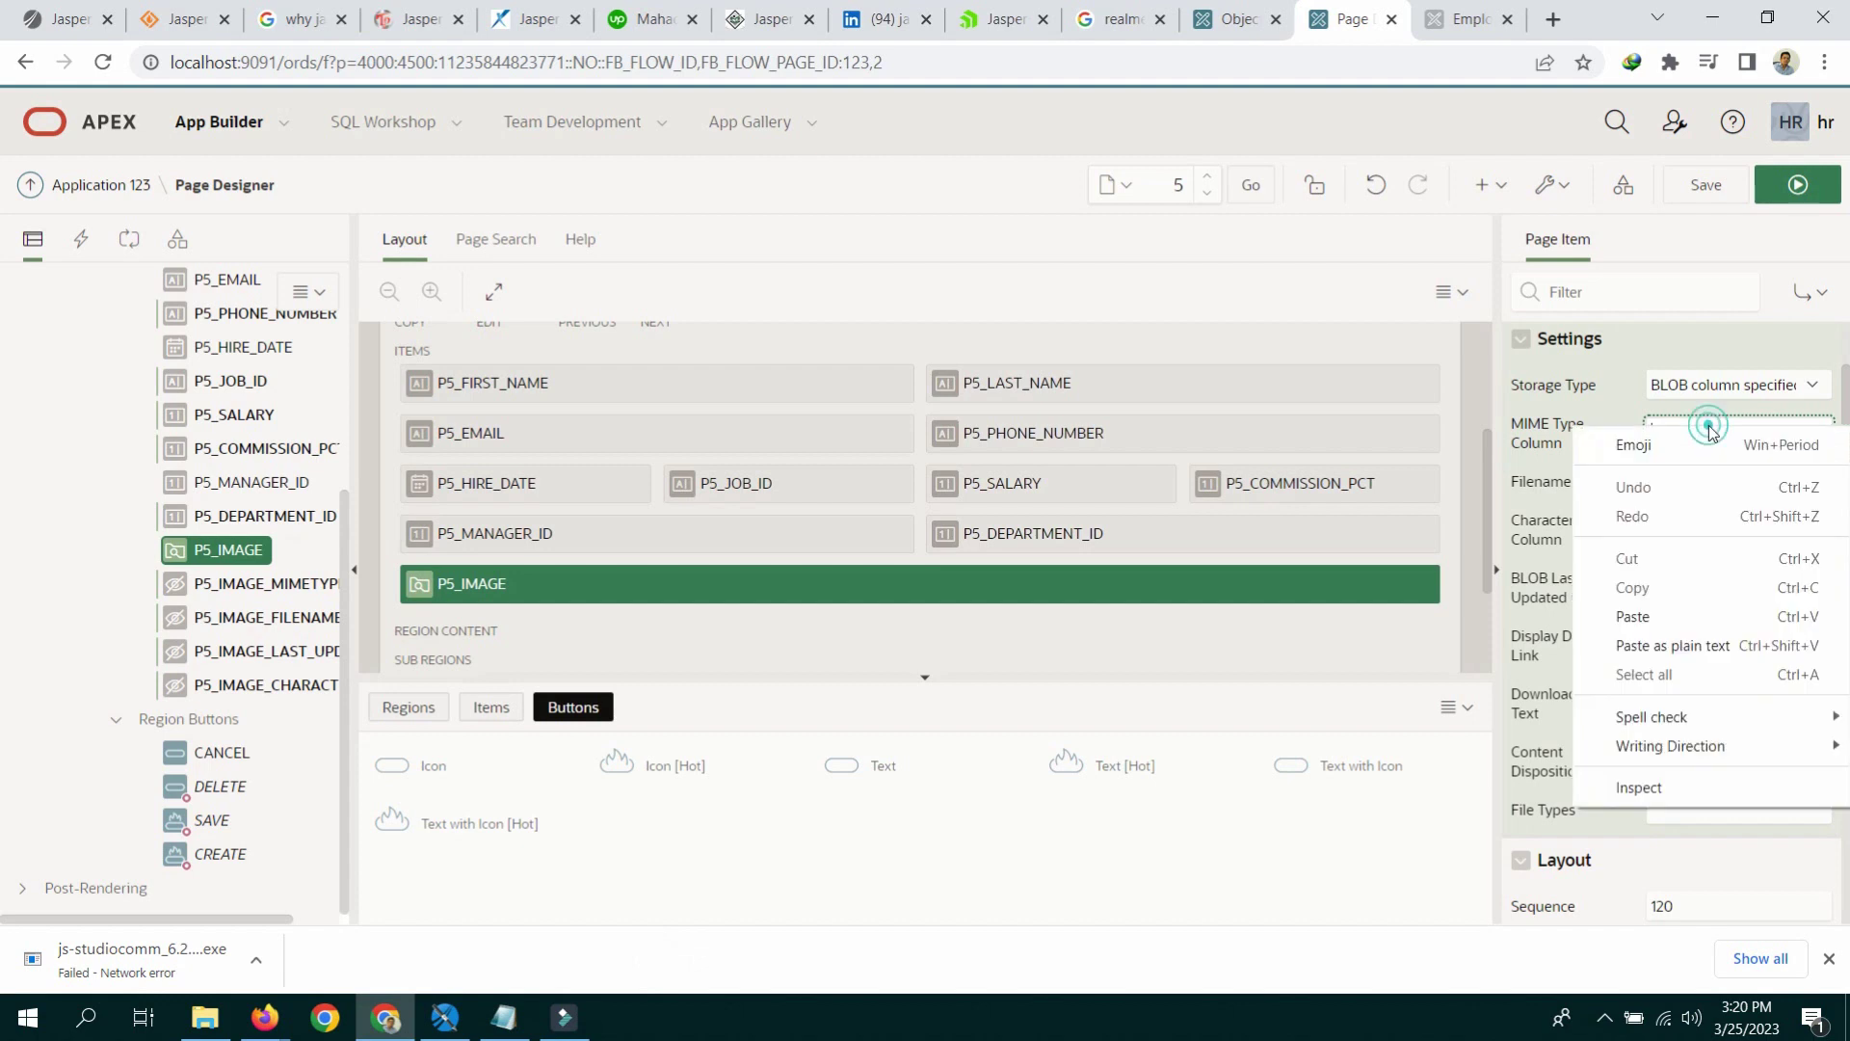
click(1645, 616)
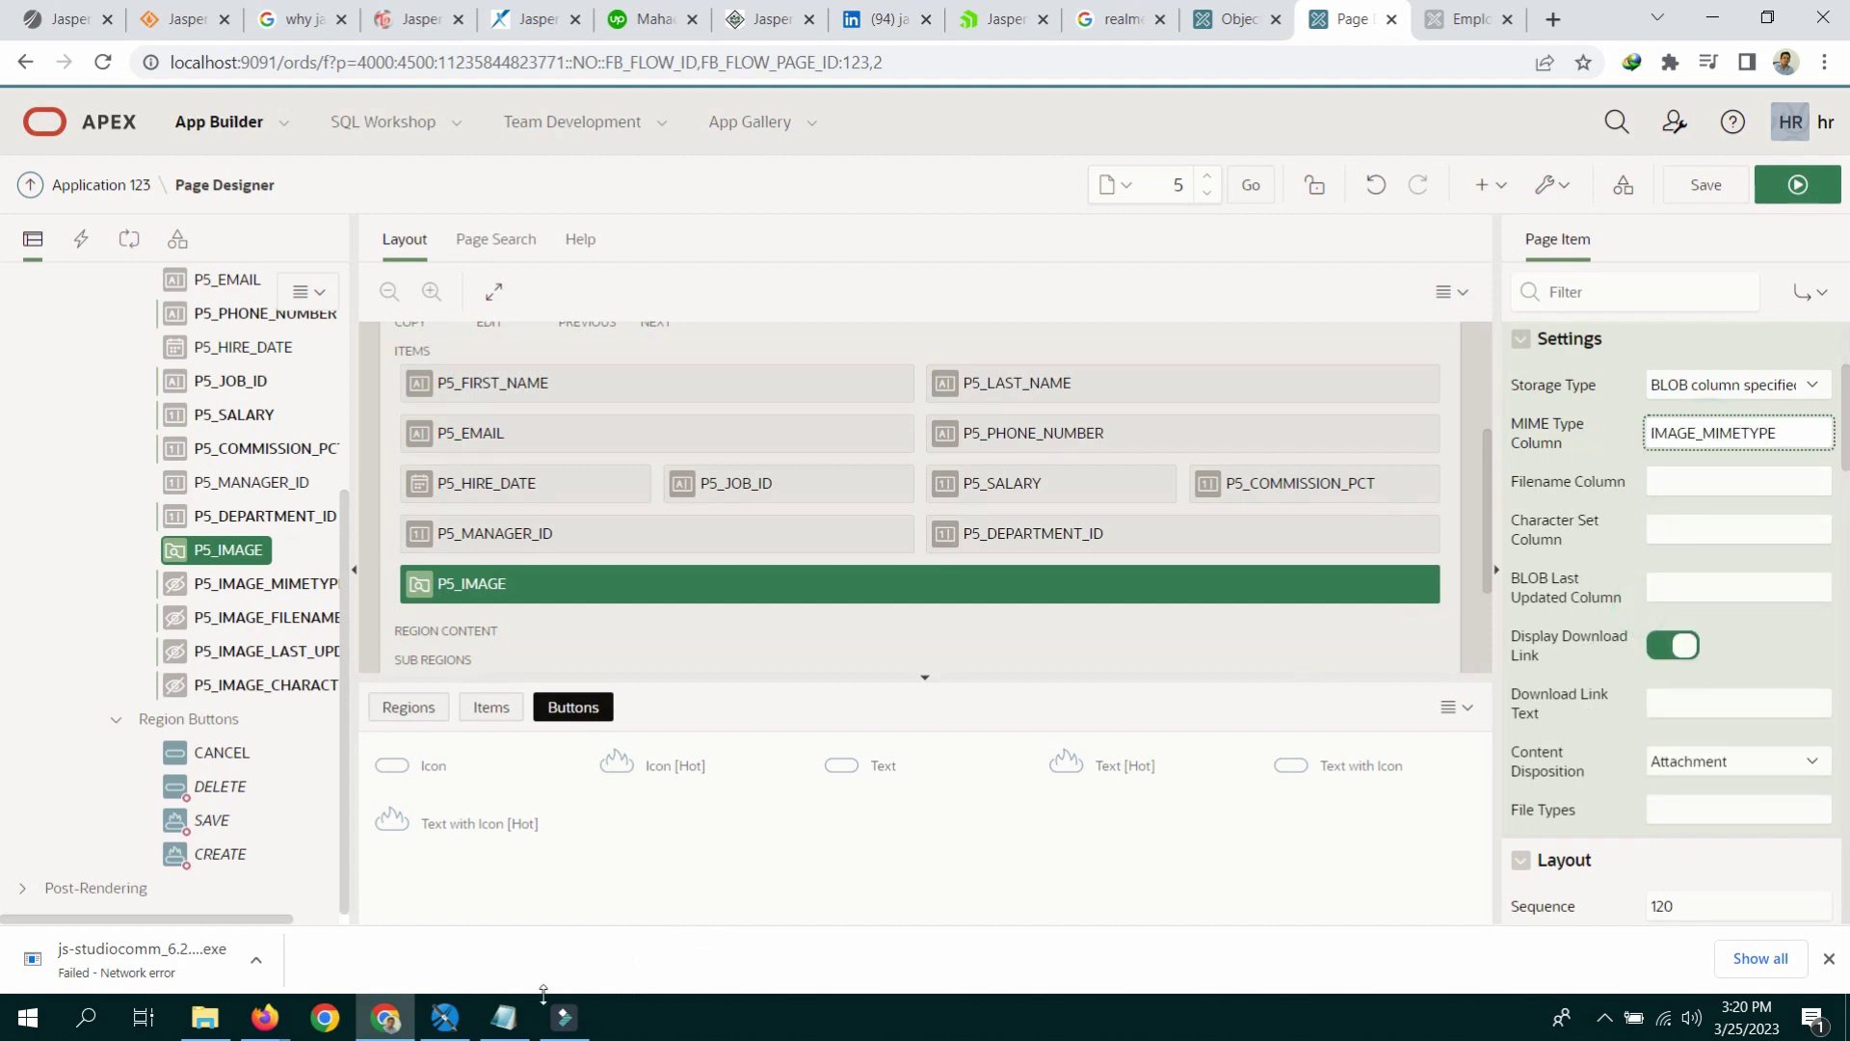
click(504, 1016)
drag(918, 482, 1047, 483)
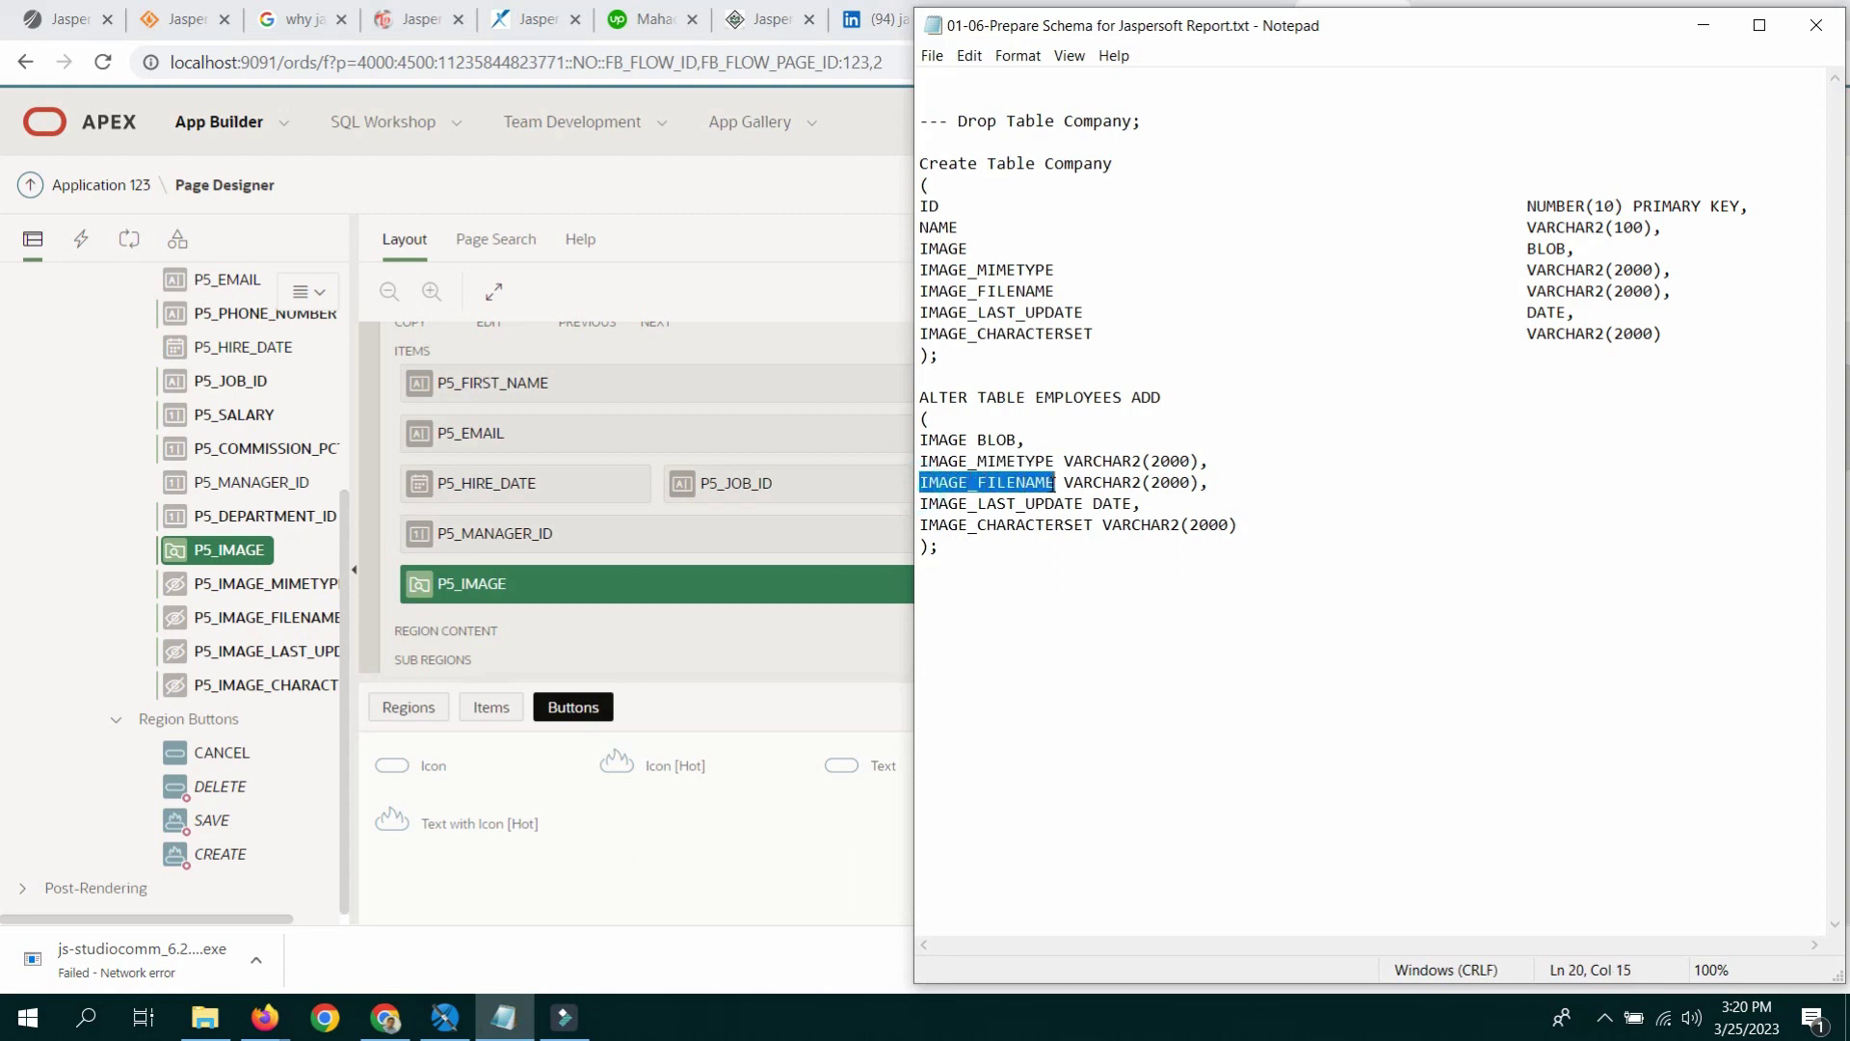